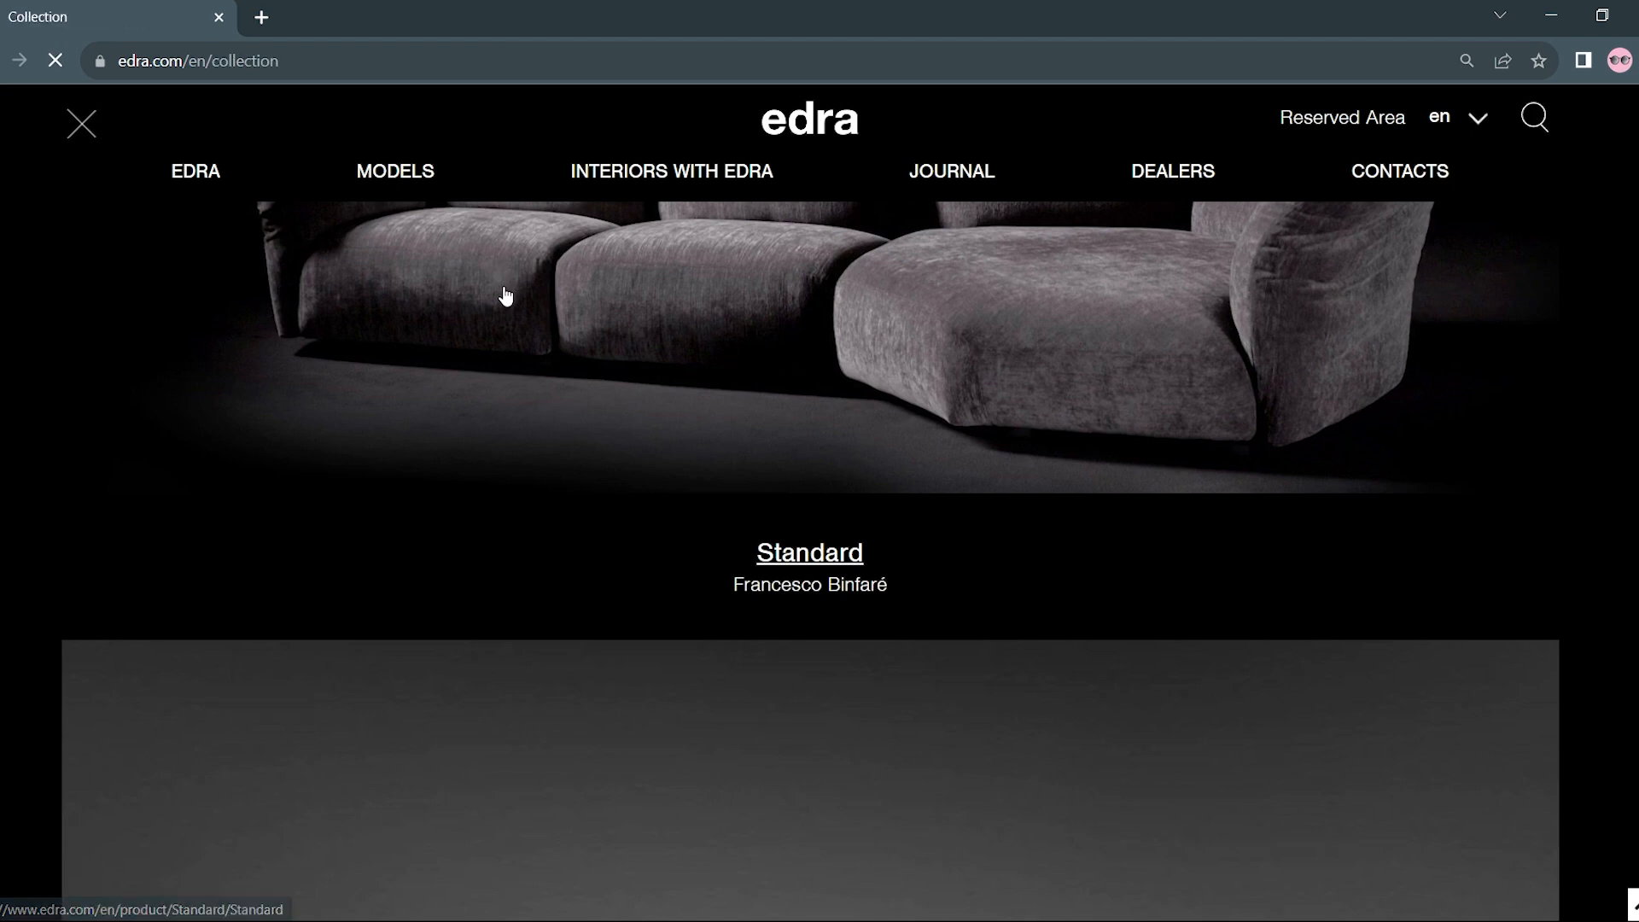
# - Browse the edra sofa collection and open the product page of the Tatlin sofa
pyautogui.scroll(-20, 1183, 492)
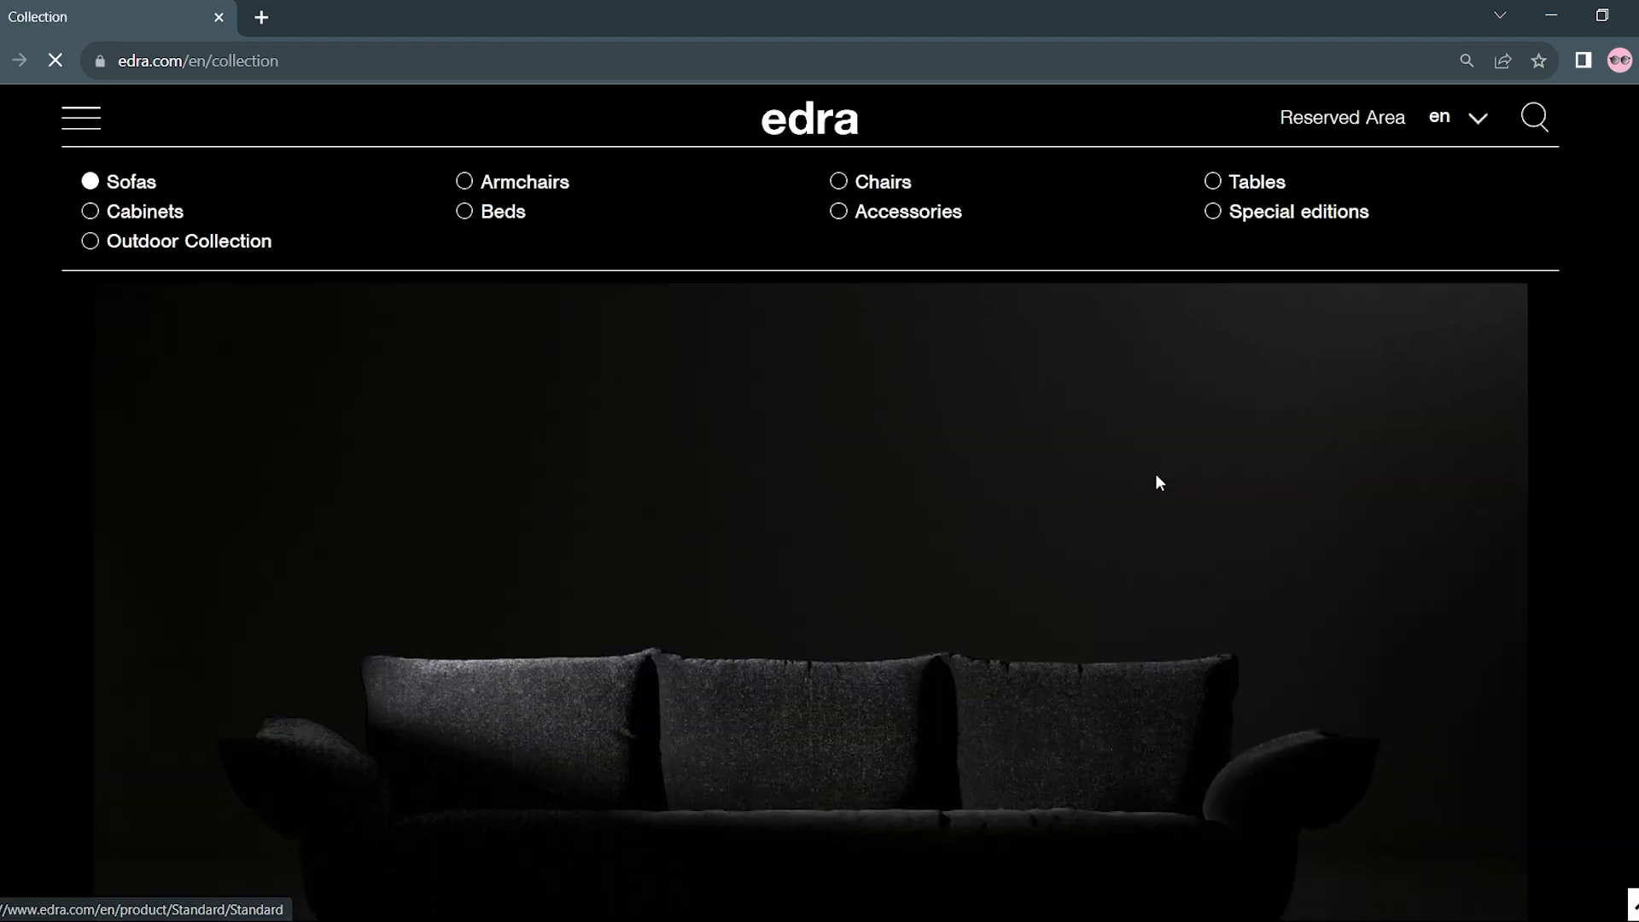
pyautogui.scroll(-20, 1158, 484)
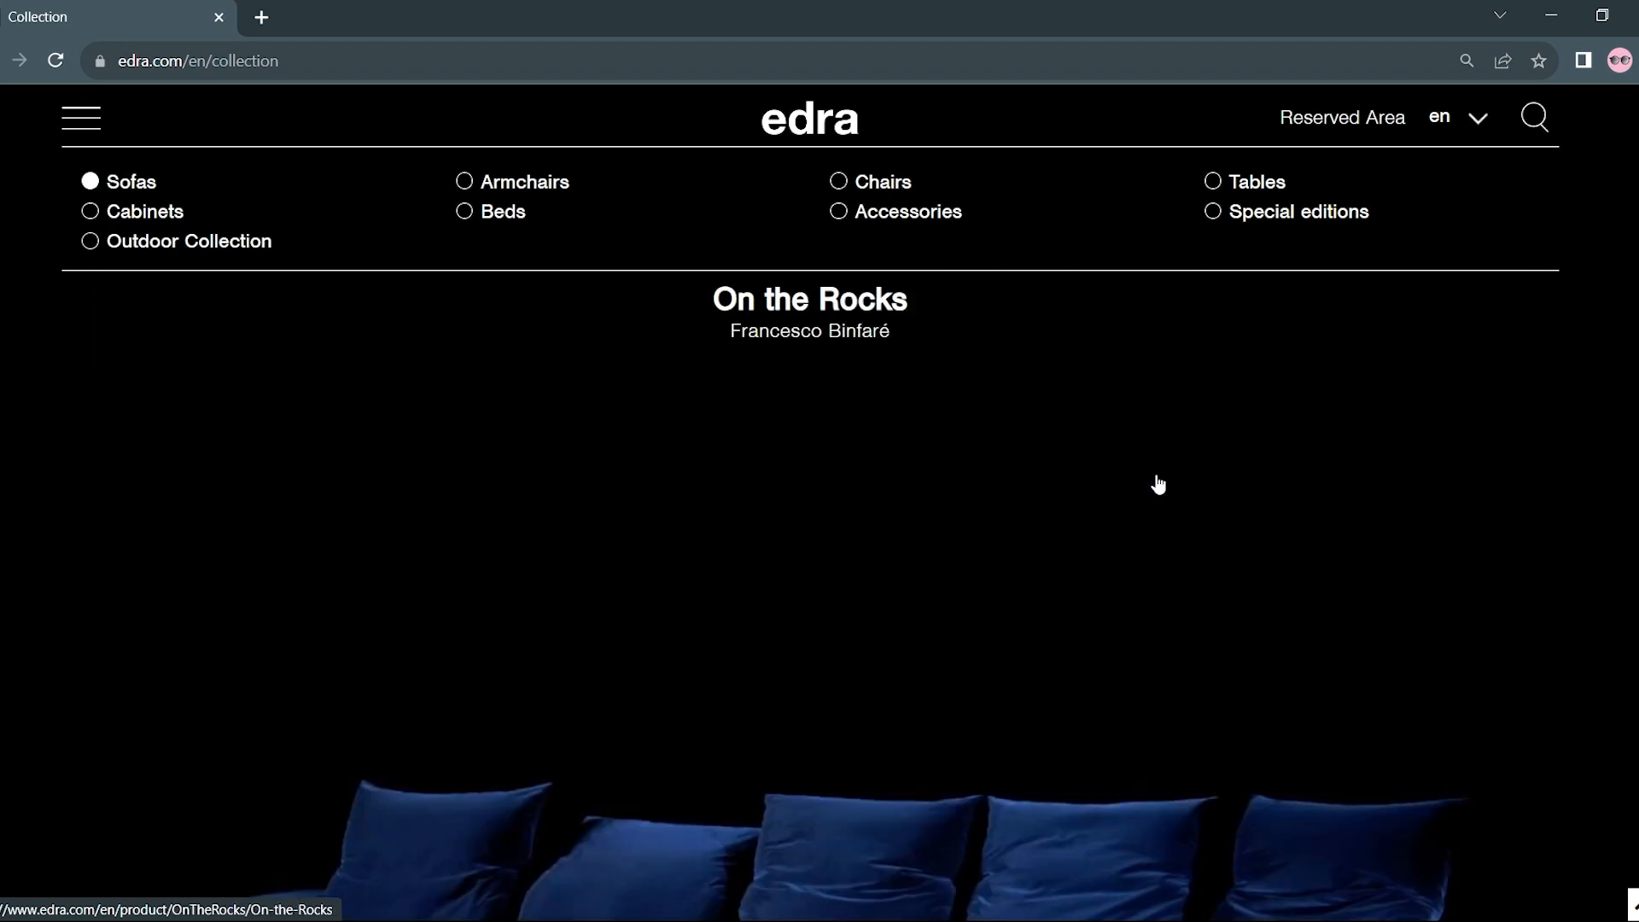
pyautogui.scroll(-20, 1158, 484)
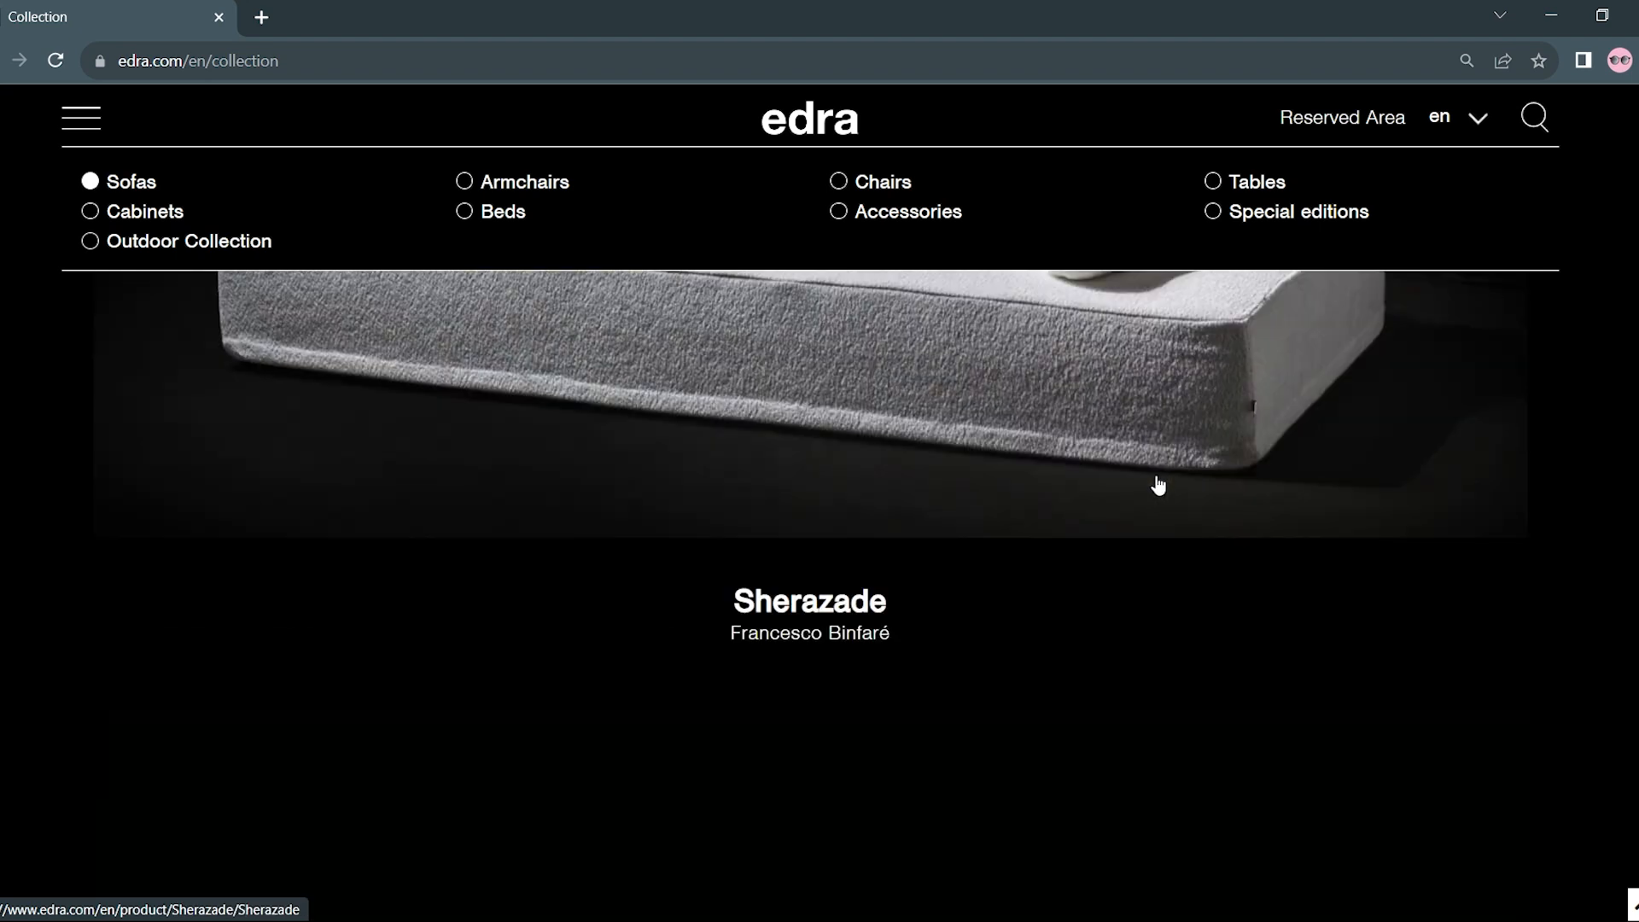
pyautogui.scroll(-20, 1158, 484)
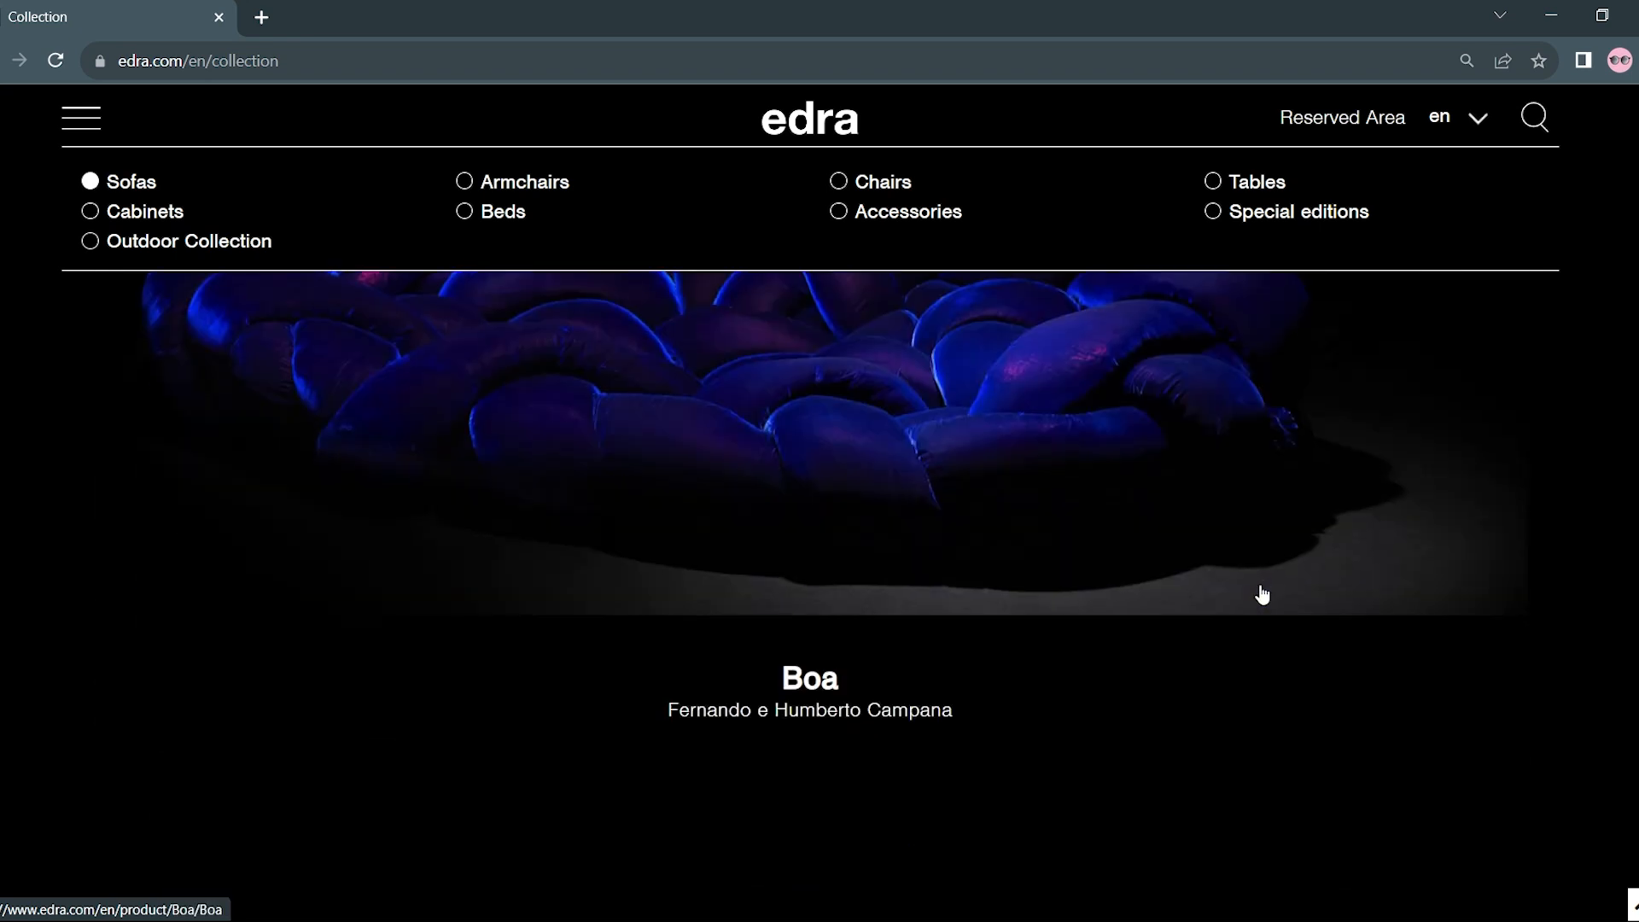
pyautogui.scroll(8, 1235, 580)
pyautogui.scroll(8, 1235, 580)
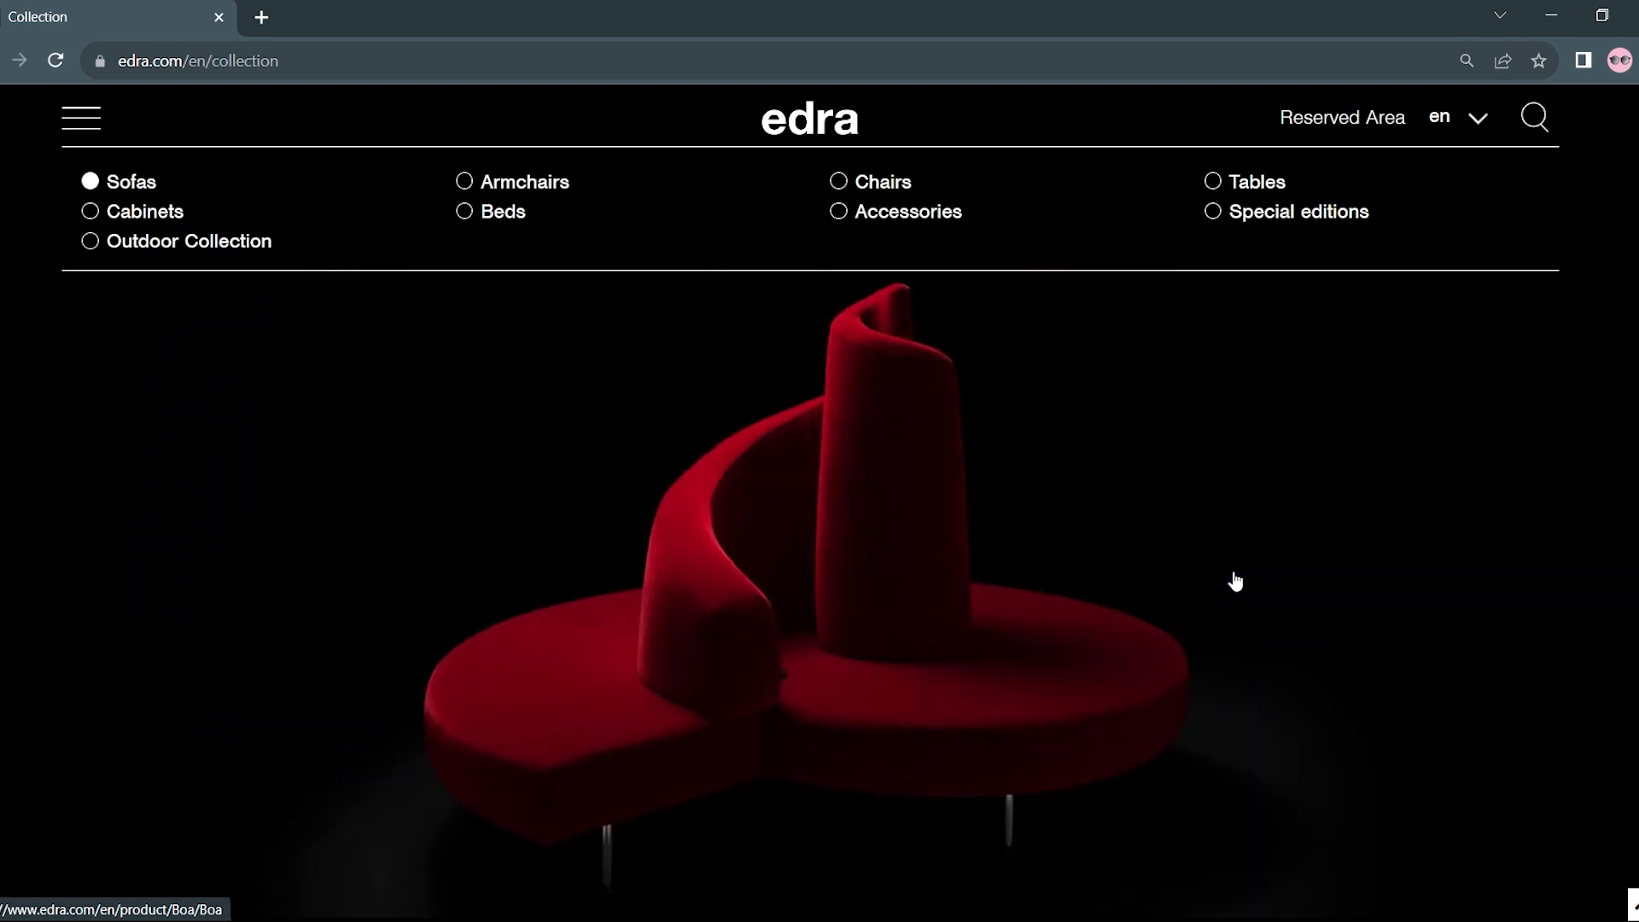
pyautogui.scroll(-3, 813, 627)
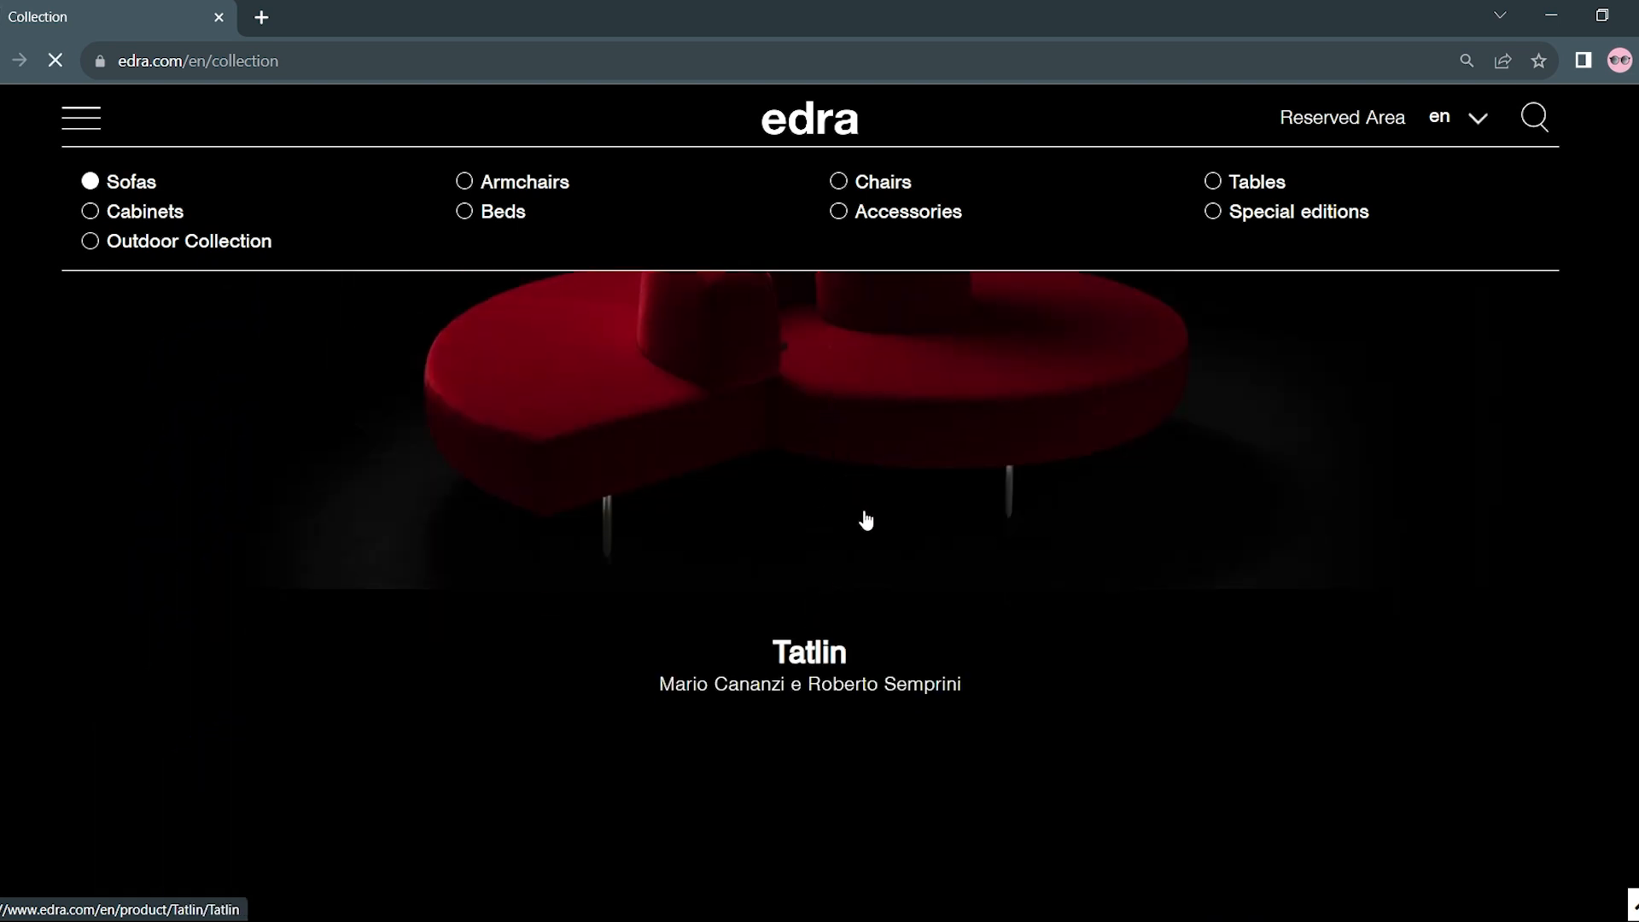
pyautogui.click(932, 560)
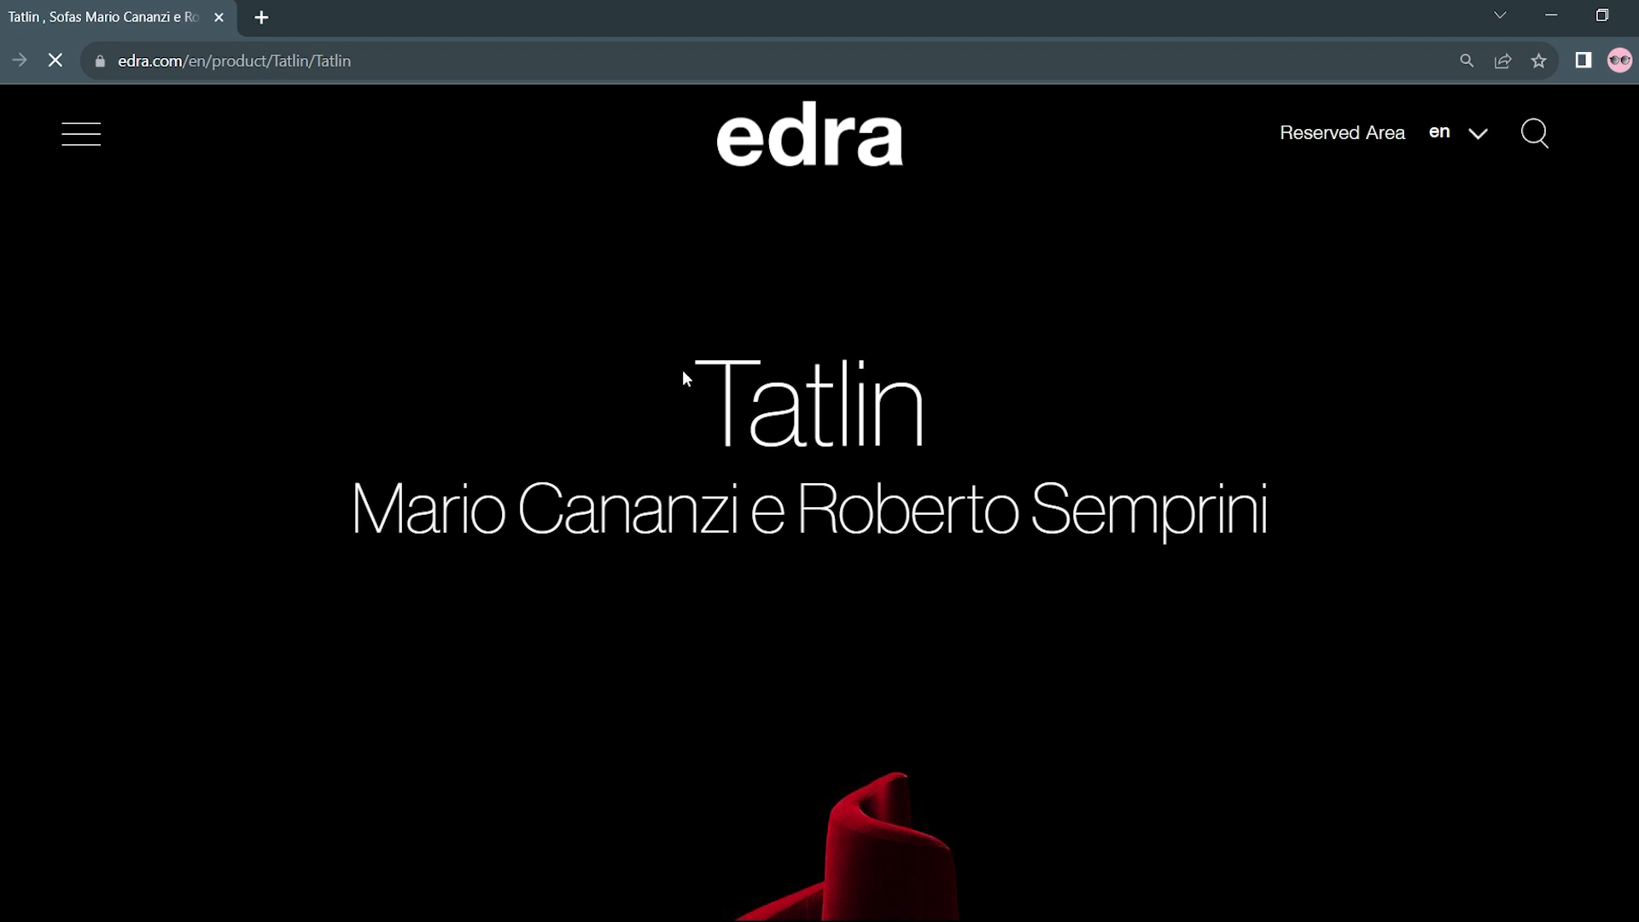
# - Download the OBJ file from the downloadable materials in the Components of Tatlin section
pyautogui.scroll(-10, 1318, 453)
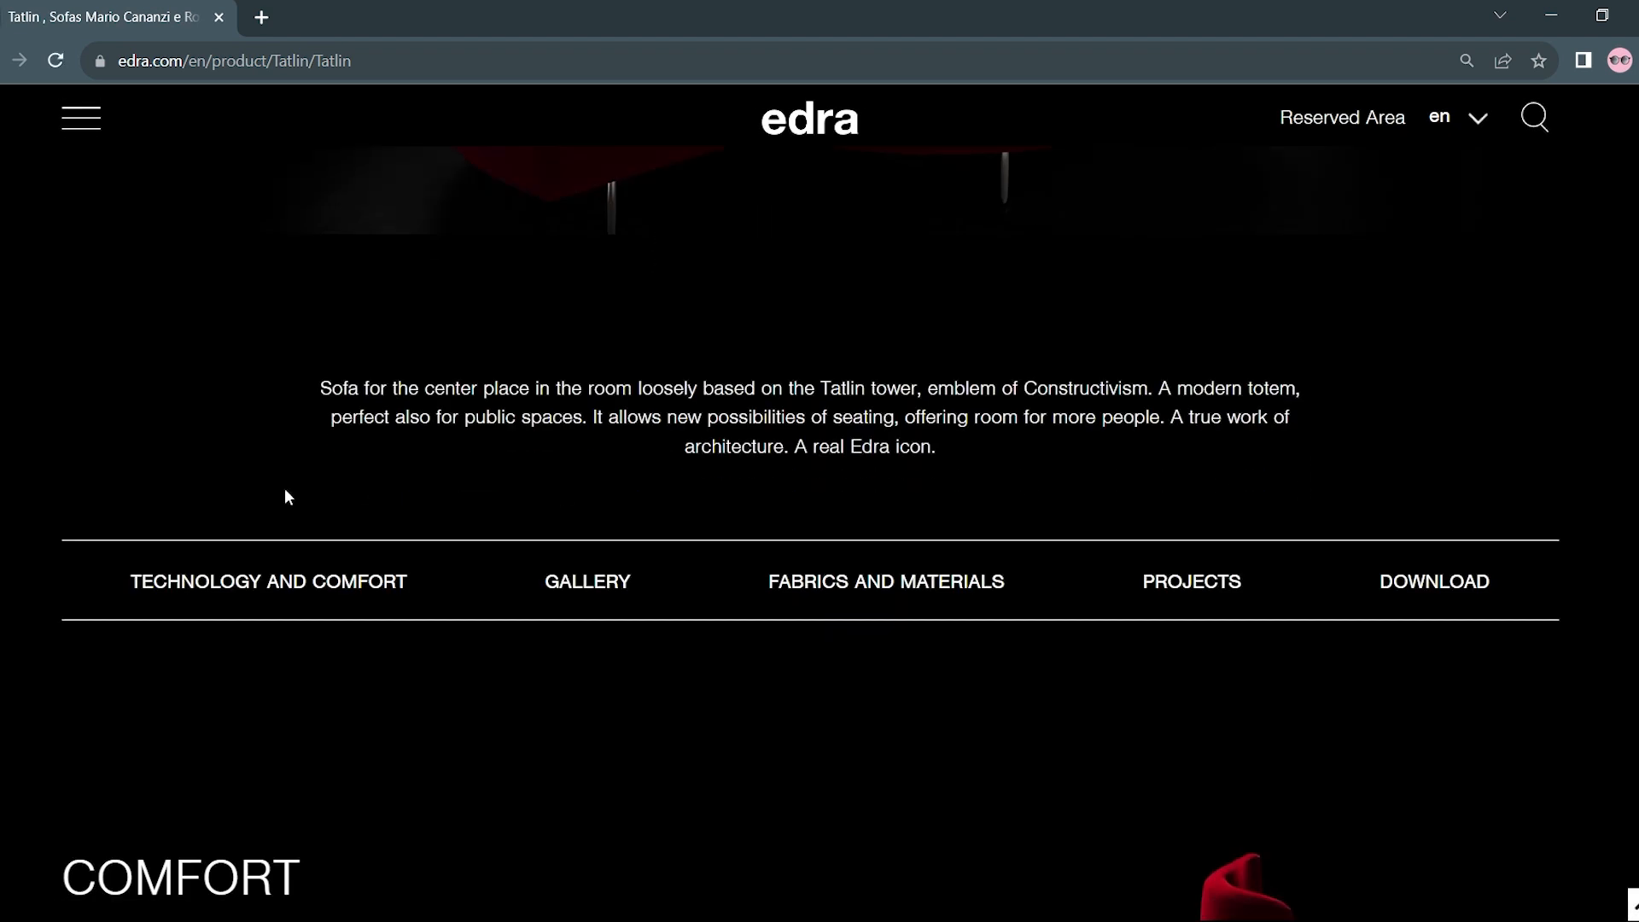
pyautogui.scroll(-20, 341, 580)
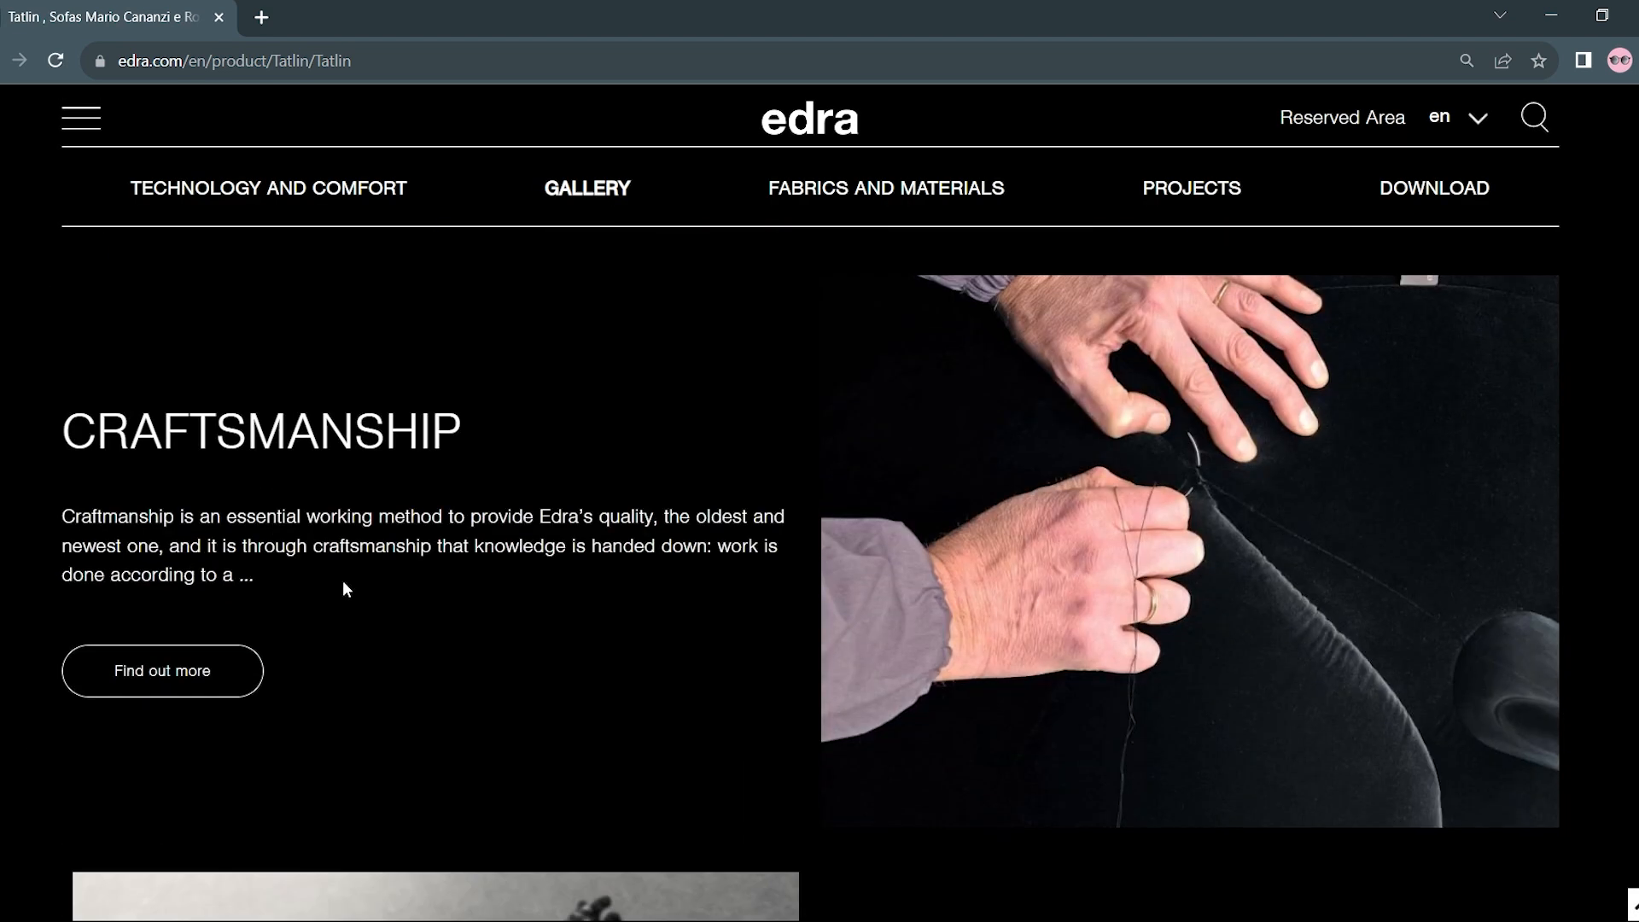
pyautogui.scroll(-6, 369, 612)
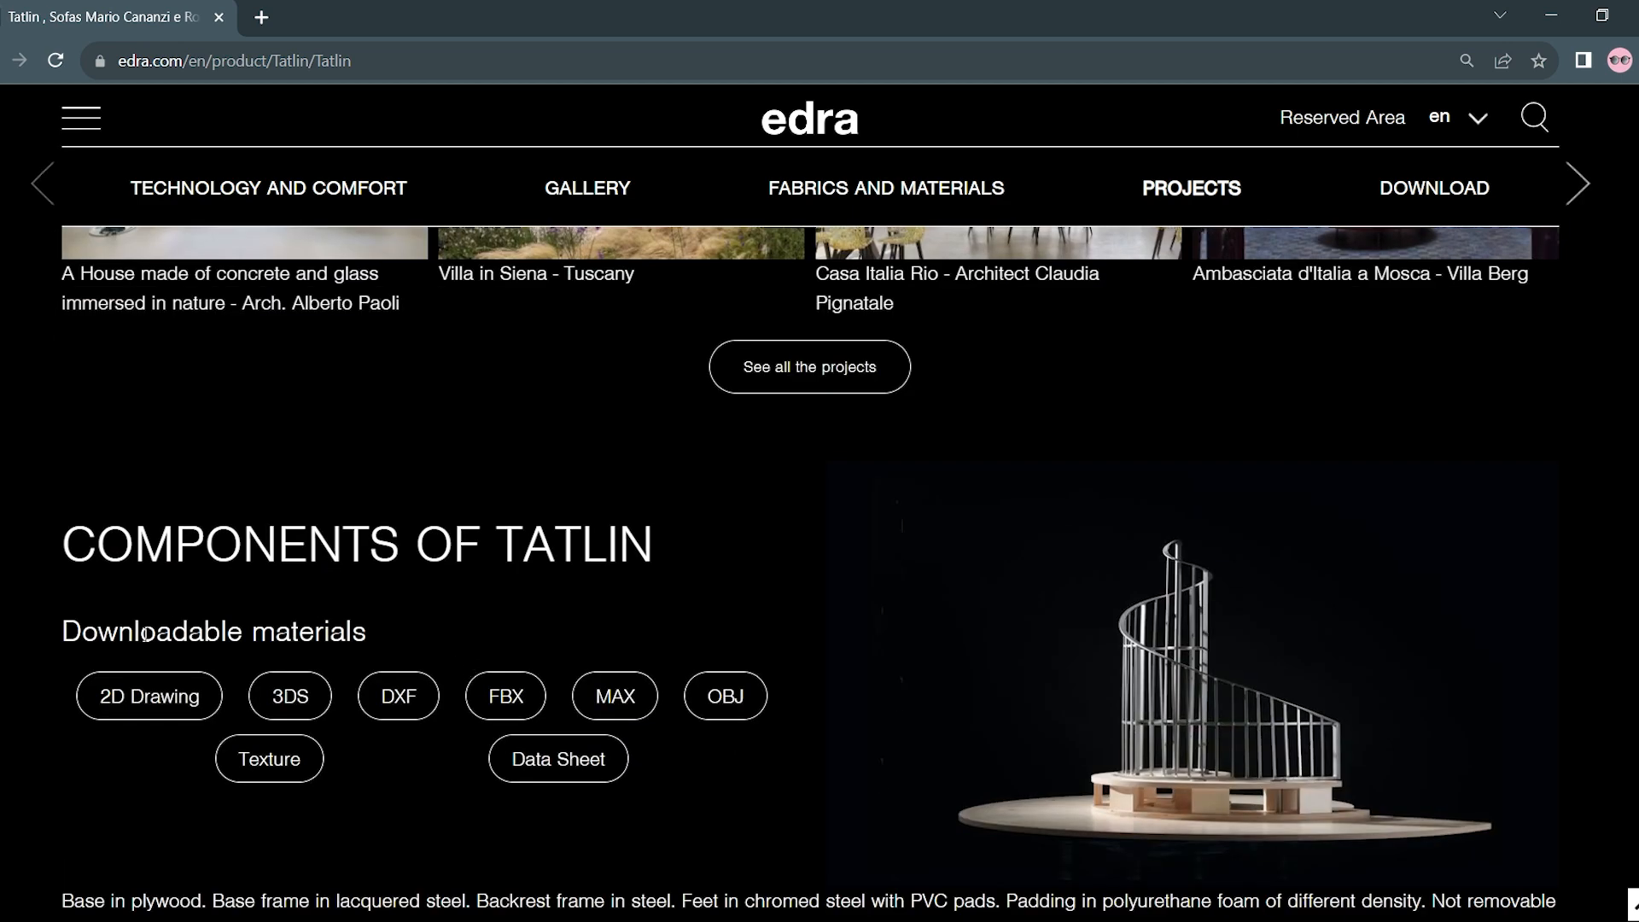
pyautogui.scroll(-3, 913, 648)
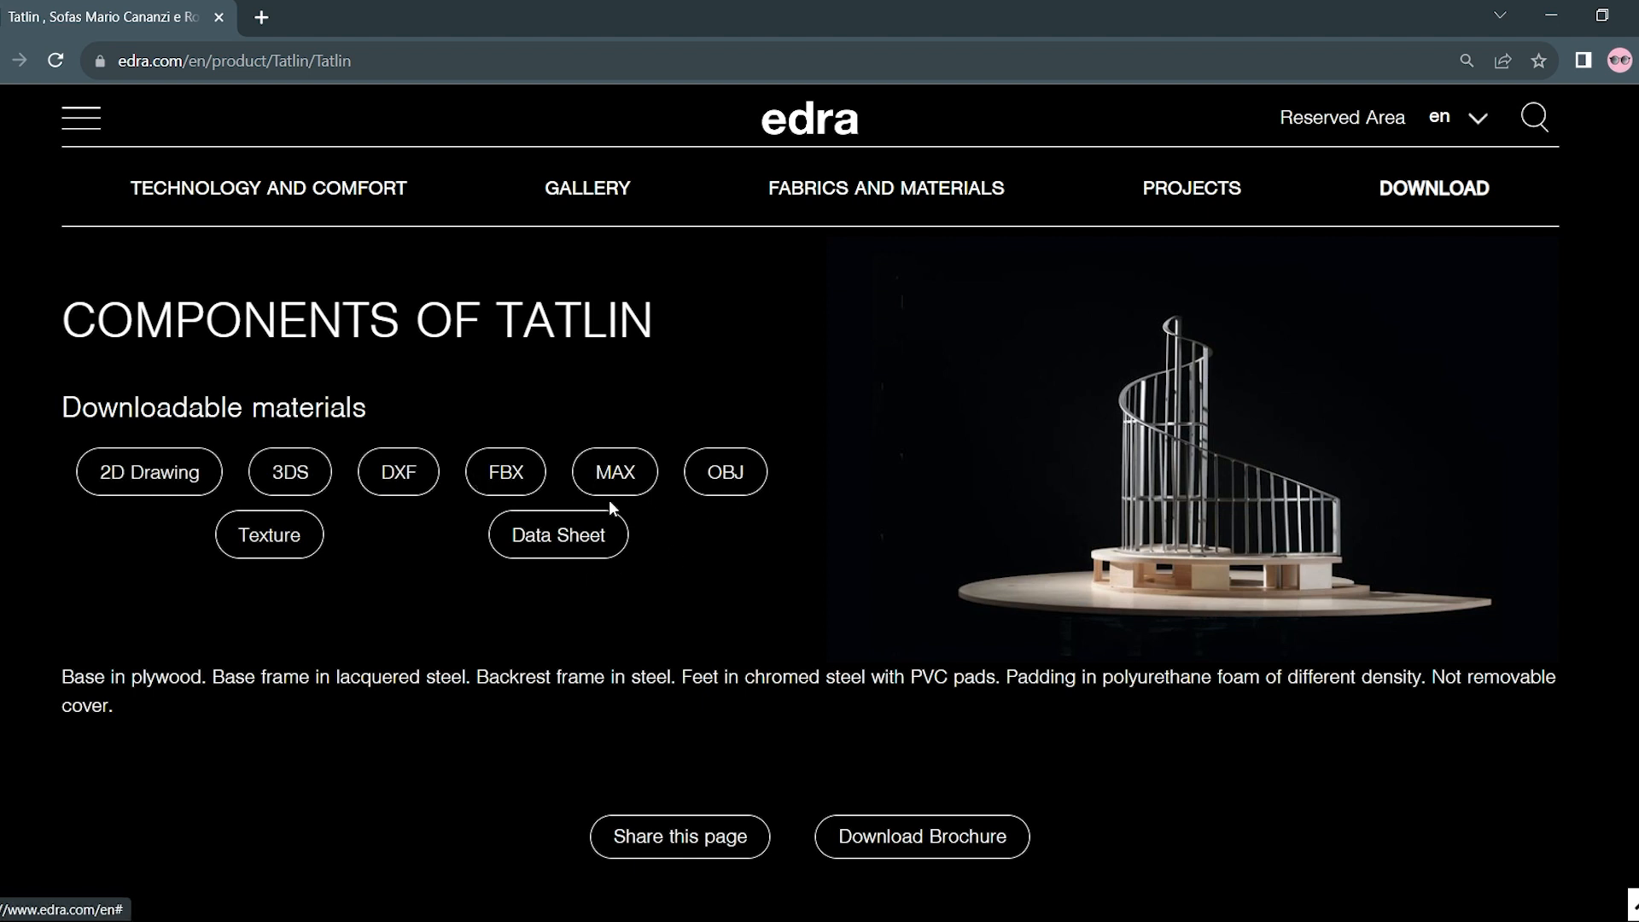
pyautogui.click(731, 471)
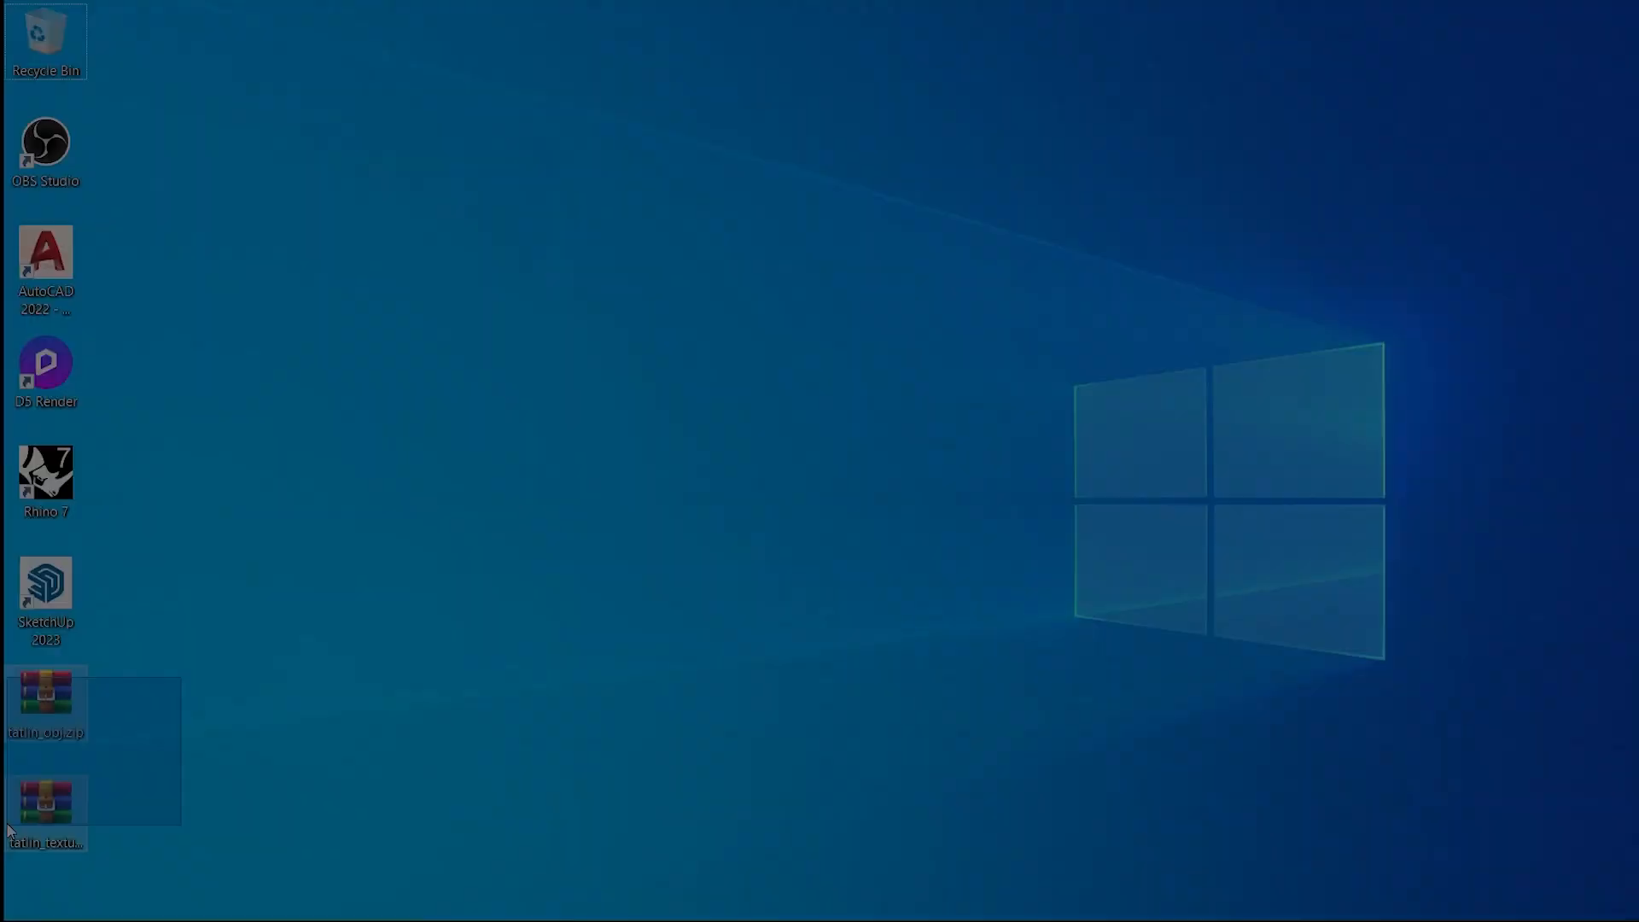
# - Extract the tatlin_obj and tatlin_textures archives on the desktop and check the contents of both extracted folders
pyautogui.rightClick(42, 698)
pyautogui.click(256, 338)
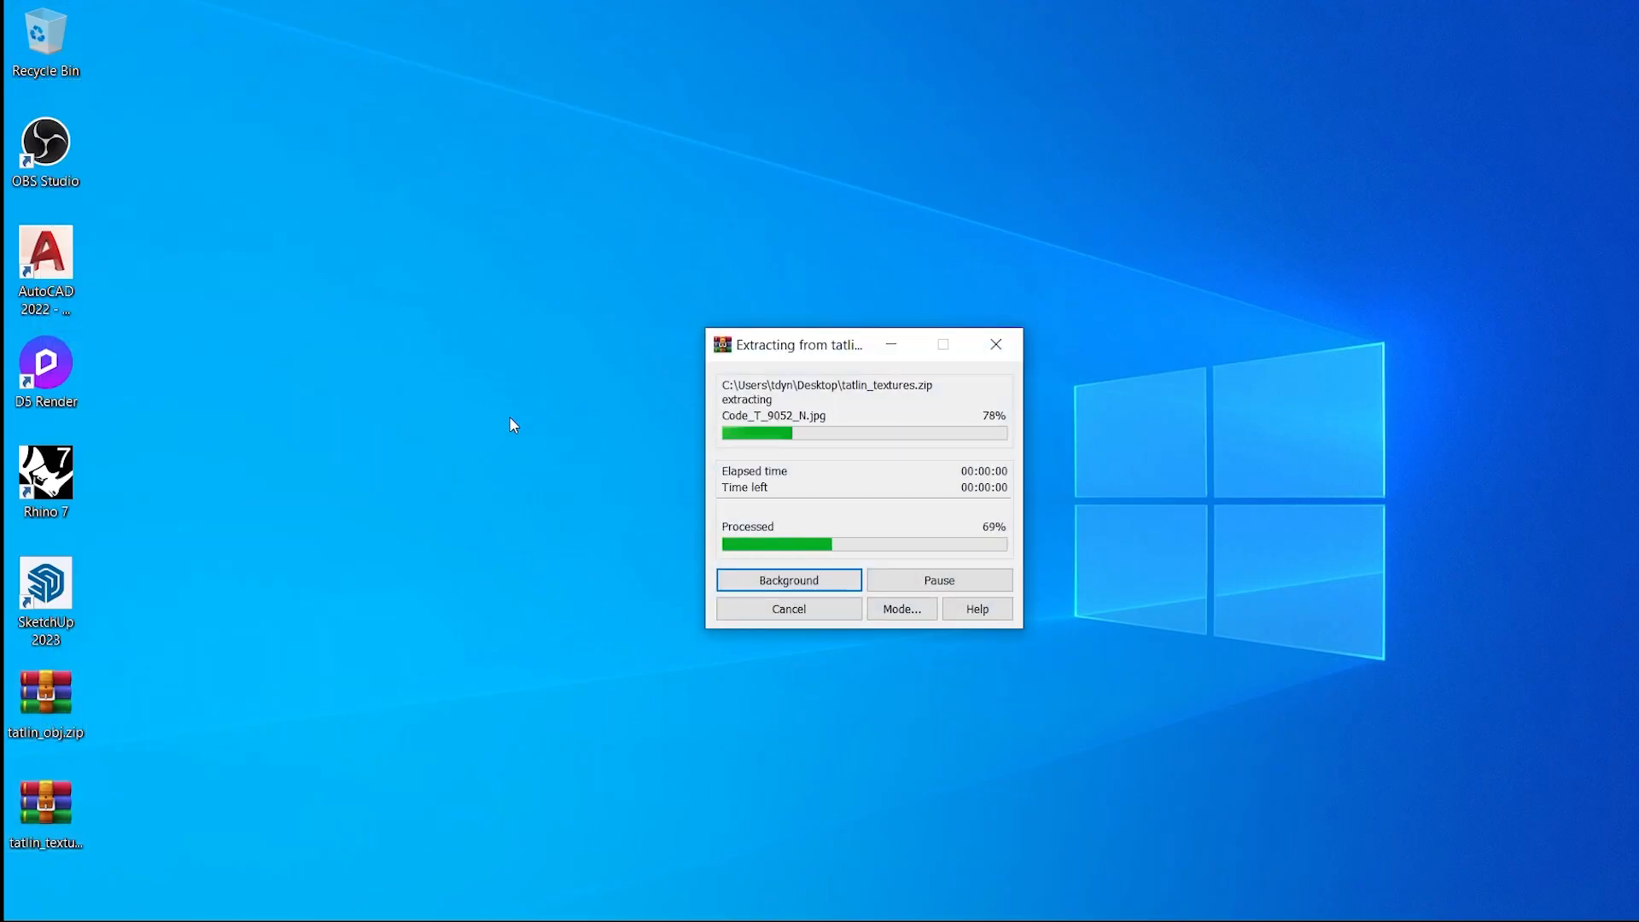
pyautogui.click(132, 43)
pyautogui.doubleClick(135, 57)
pyautogui.doubleClick(135, 139)
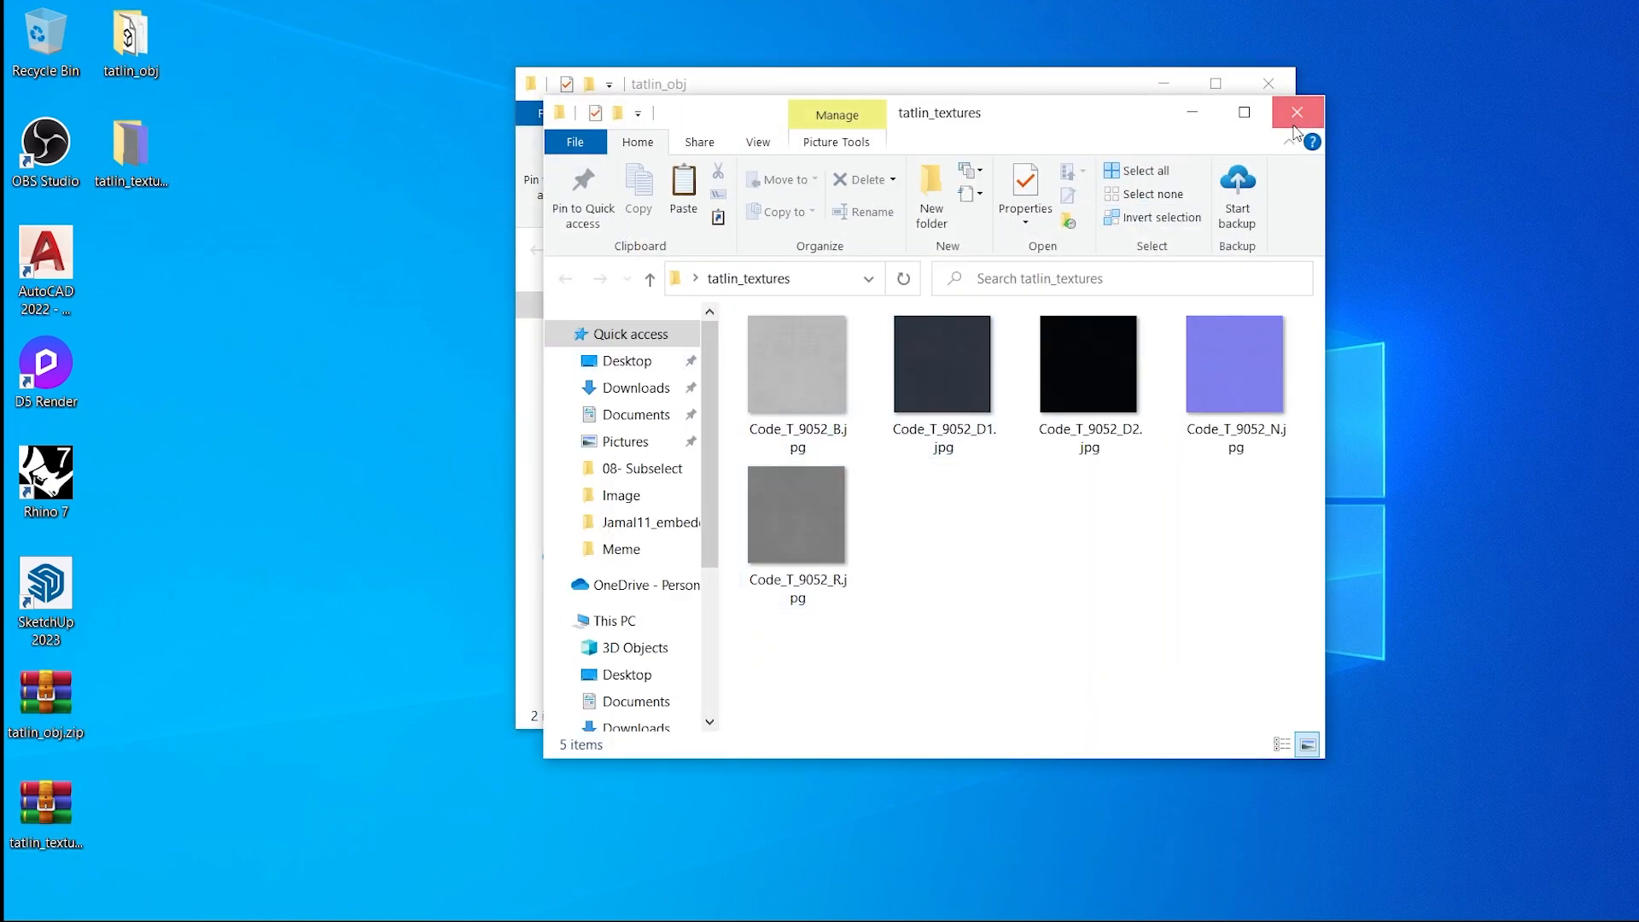
pyautogui.click(1294, 127)
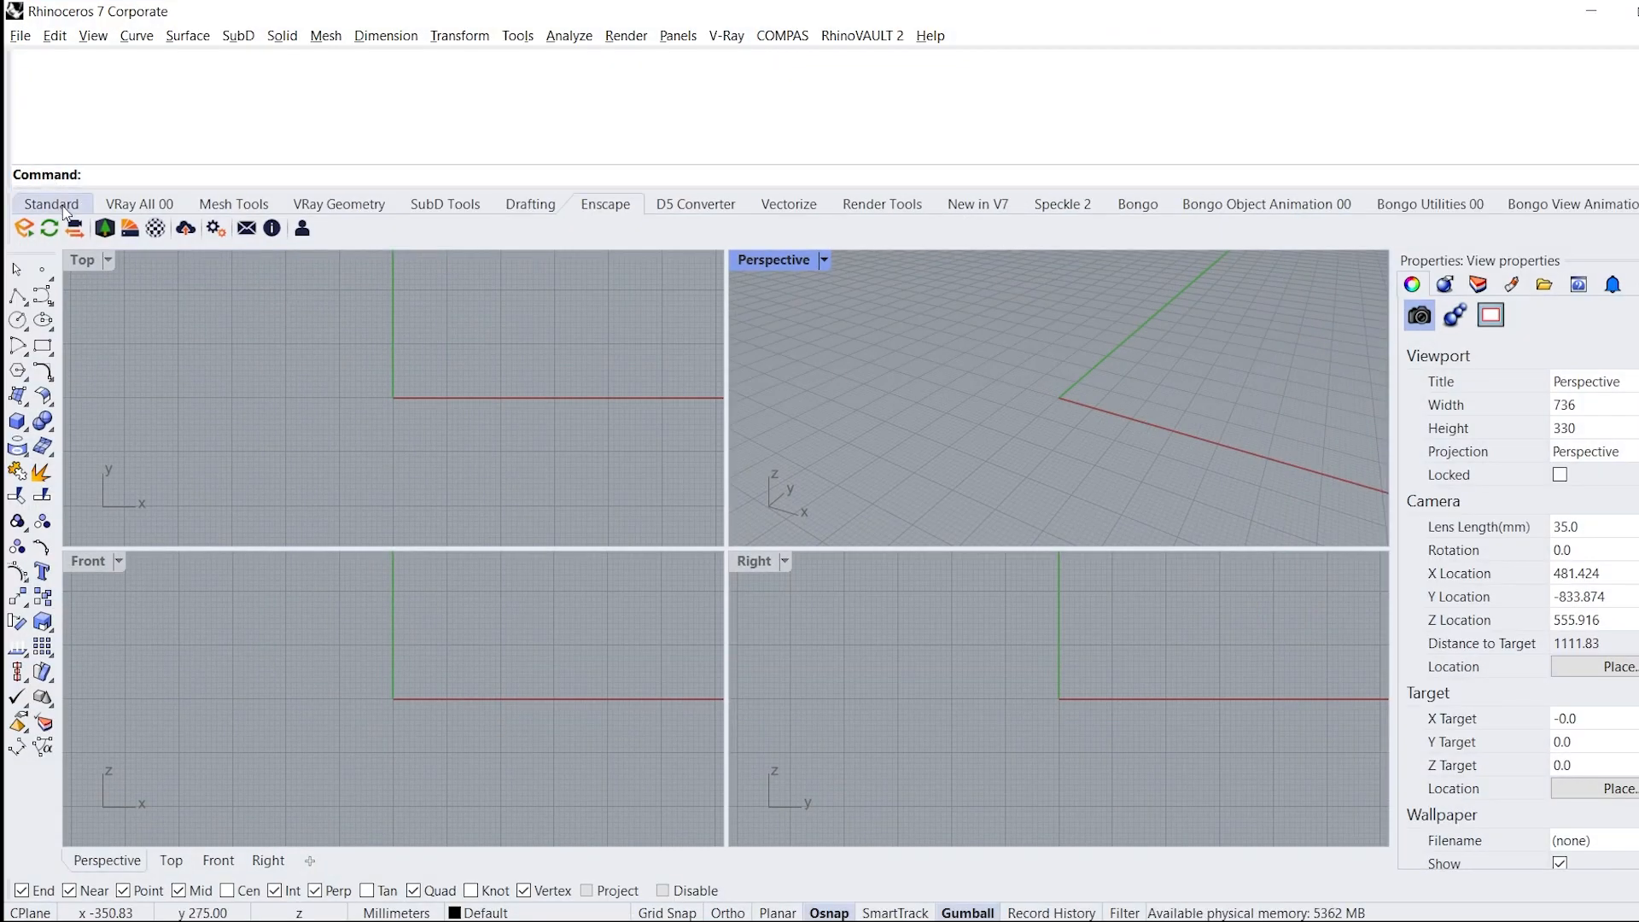
# - Switch to Rhinoceros 7 and check the document's model units and tolerances
pyautogui.click(64, 210)
pyautogui.click(773, 229)
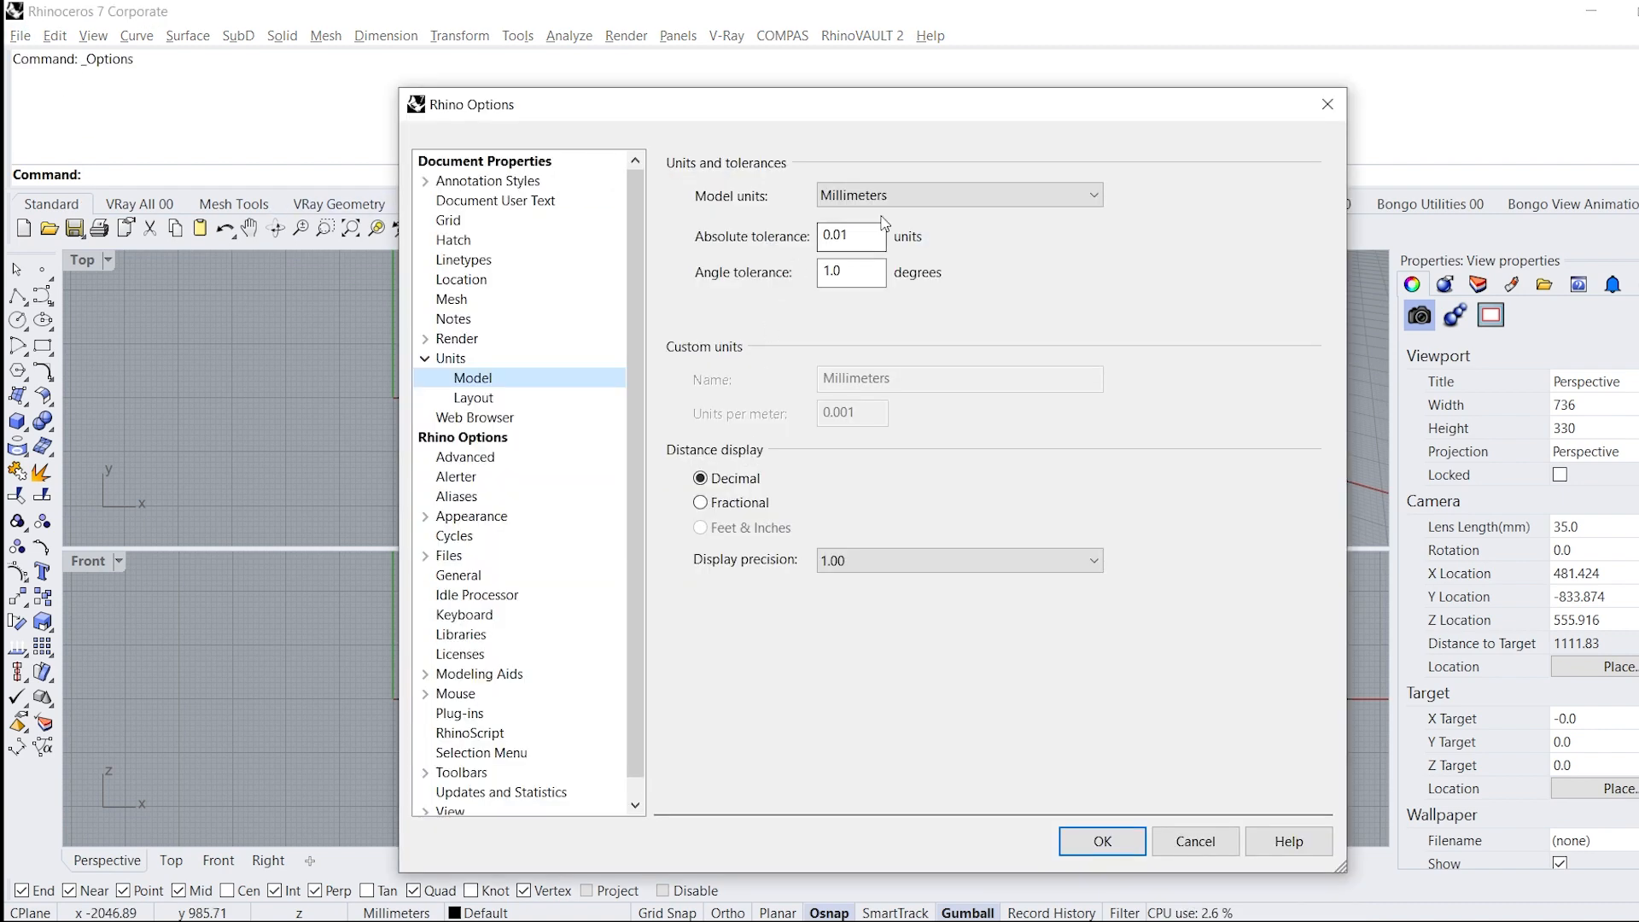
pyautogui.click(1102, 841)
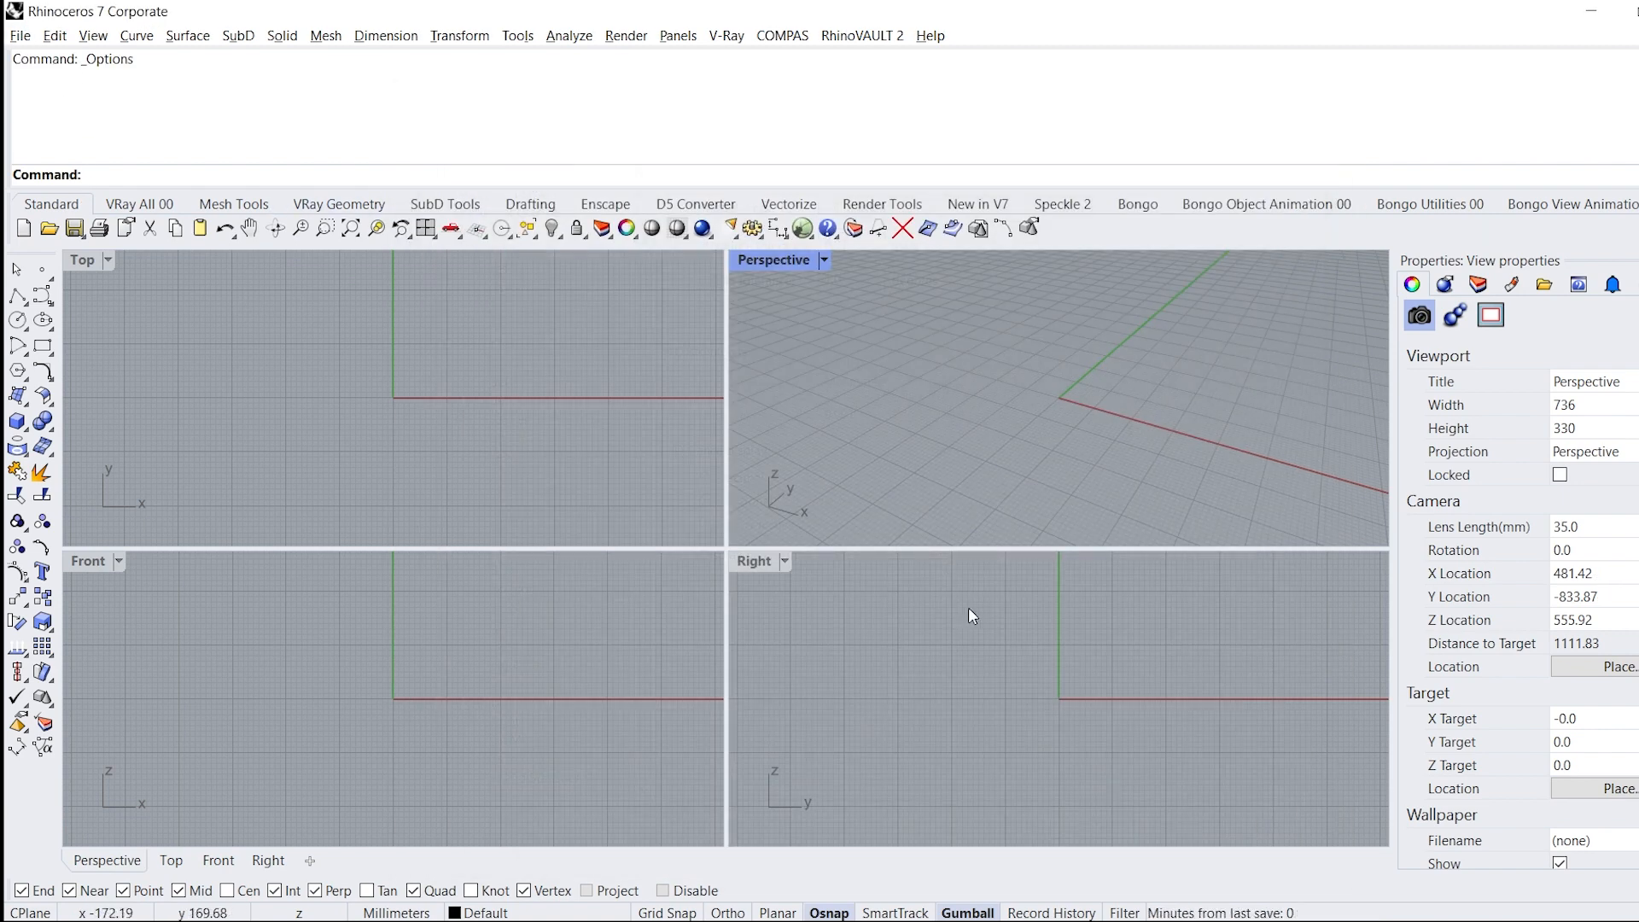
# - Maximize the Perspective viewport and import Tatlin.obj with OBJ groups as Groups and OBJ Y mapped to Rhino Z
pyautogui.doubleClick(775, 262)
pyautogui.hotkey('alt', 'Tab')
pyautogui.click(753, 348)
pyautogui.moveTo(367, 433); pyautogui.dragTo(499, 485)
pyautogui.click(812, 527)
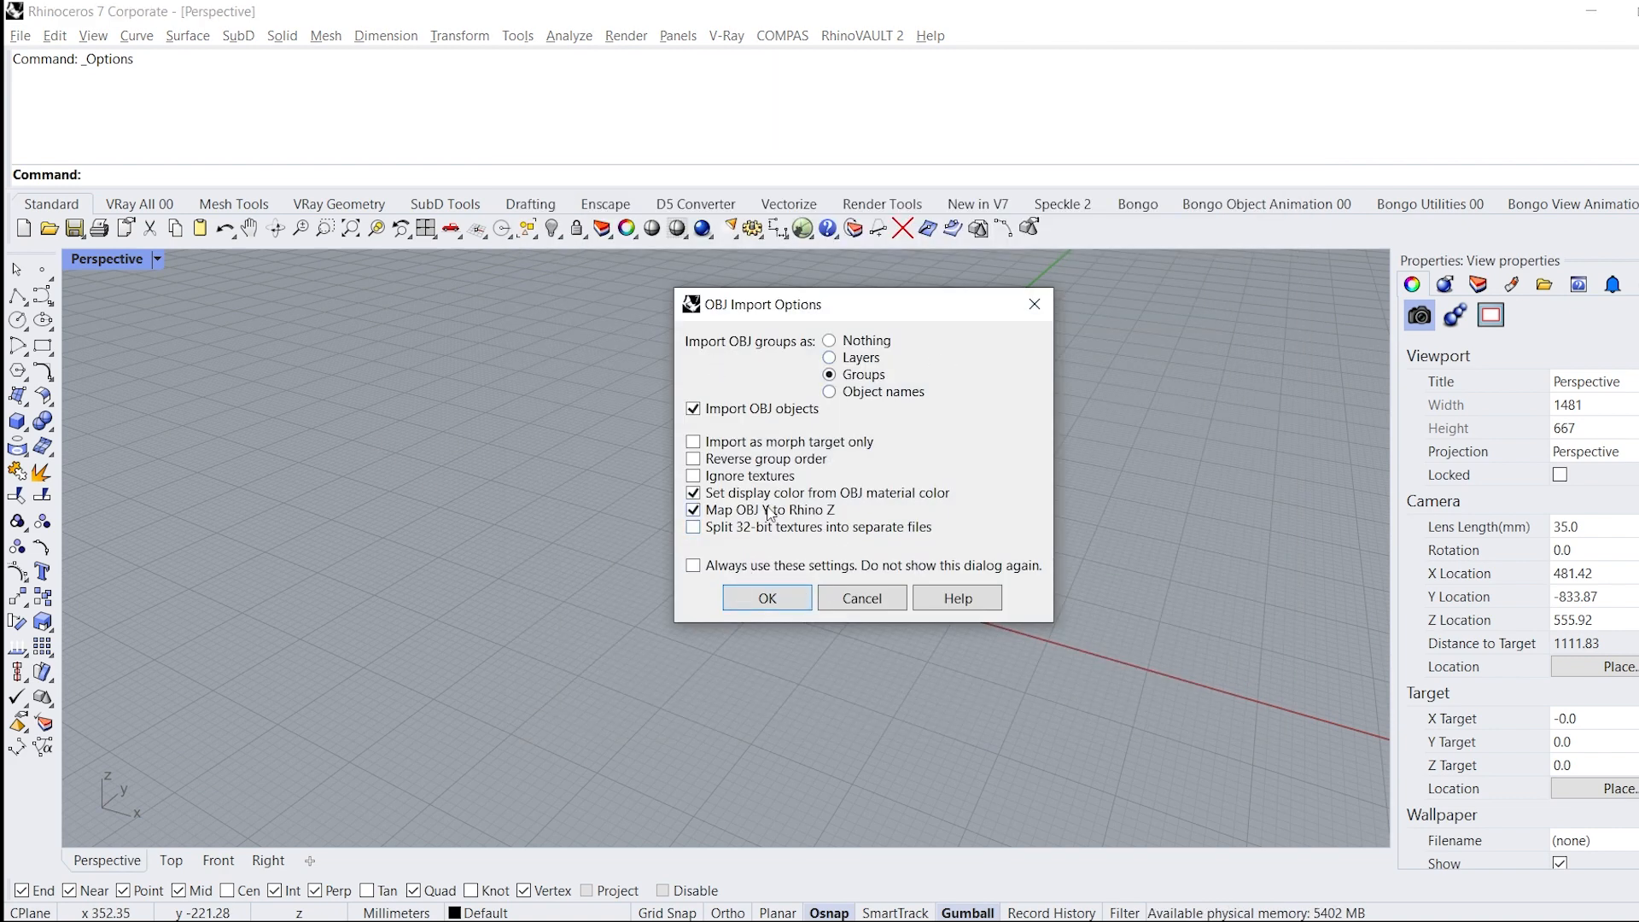
pyautogui.click(766, 599)
# - Set the Perspective viewport to Shaded display mode and deselect the imported sofa meshes
pyautogui.scroll(-10, 670, 439)
pyautogui.moveTo(820, 466); pyautogui.dragTo(735, 490, button='right')
pyautogui.scroll(3, 735, 490)
pyautogui.moveTo(896, 456); pyautogui.dragTo(793, 480, button='right')
pyautogui.click(157, 260)
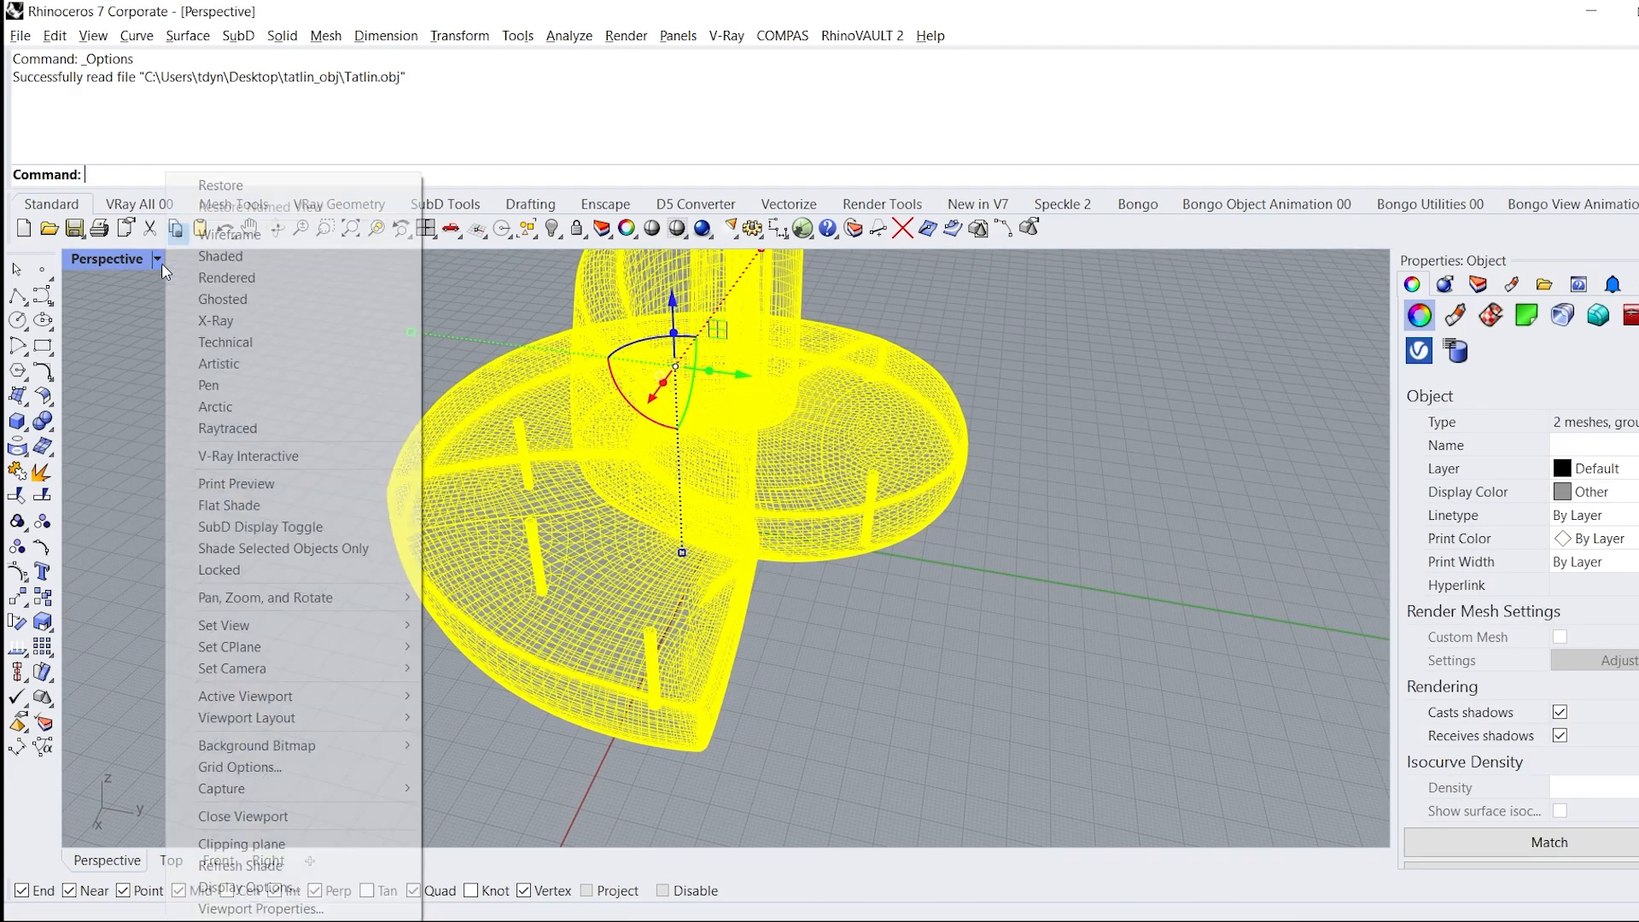
pyautogui.click(239, 254)
pyautogui.click(1091, 549)
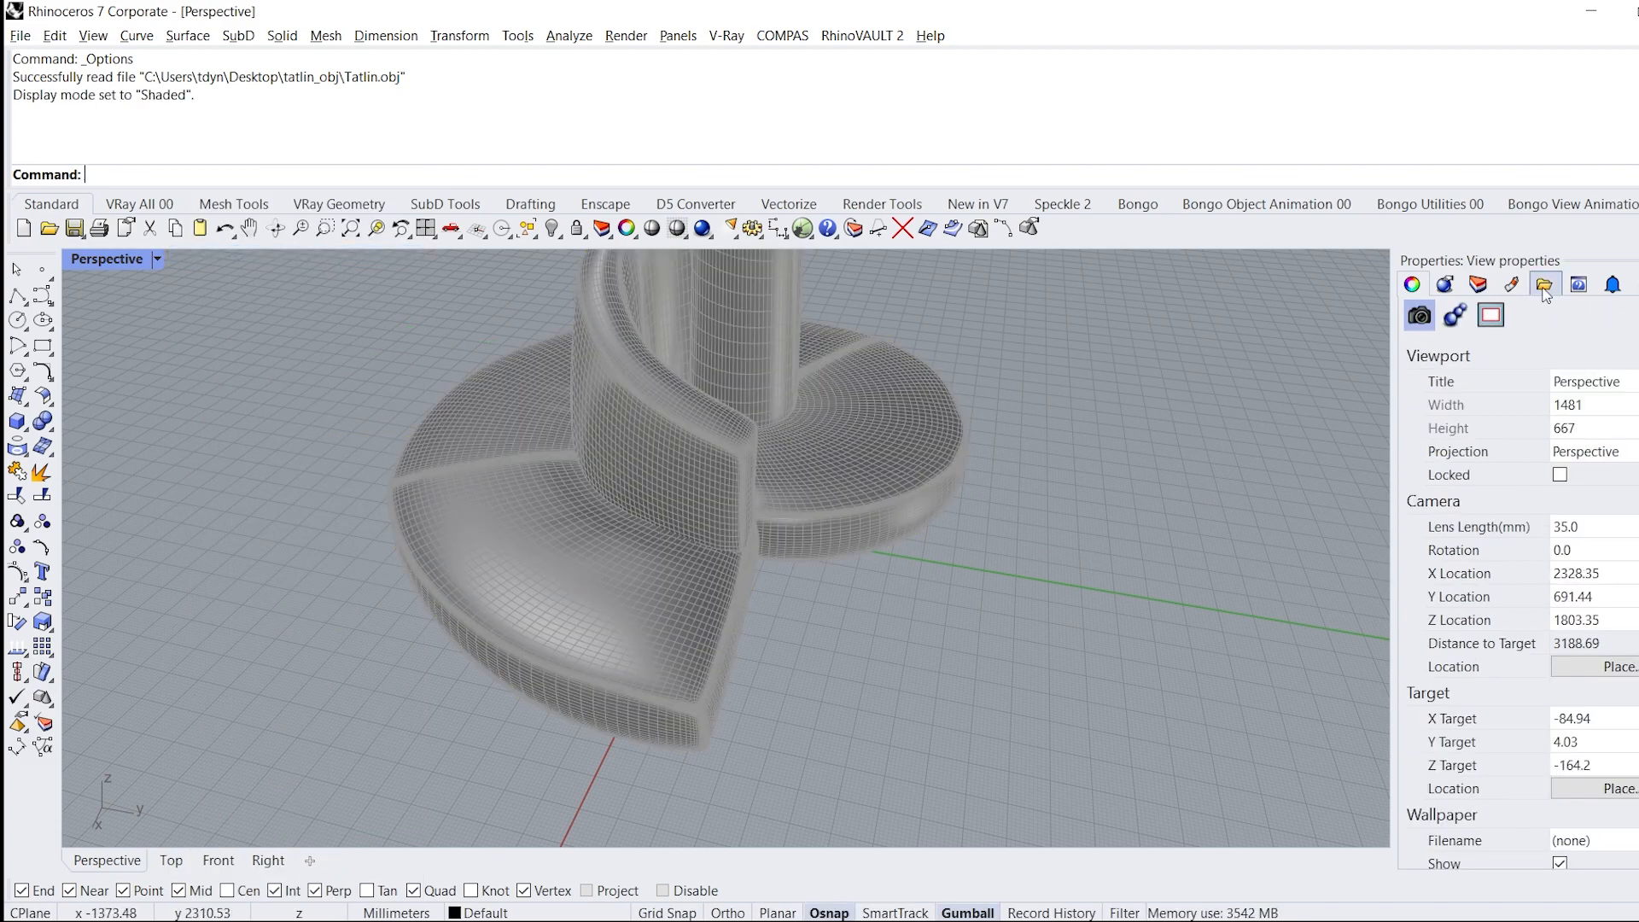
# - Select the sofa mesh, frame it in the Perspective viewport with Zoom Selected, and deselect it
pyautogui.moveTo(1298, 434); pyautogui.dragTo(1140, 469, button='right')
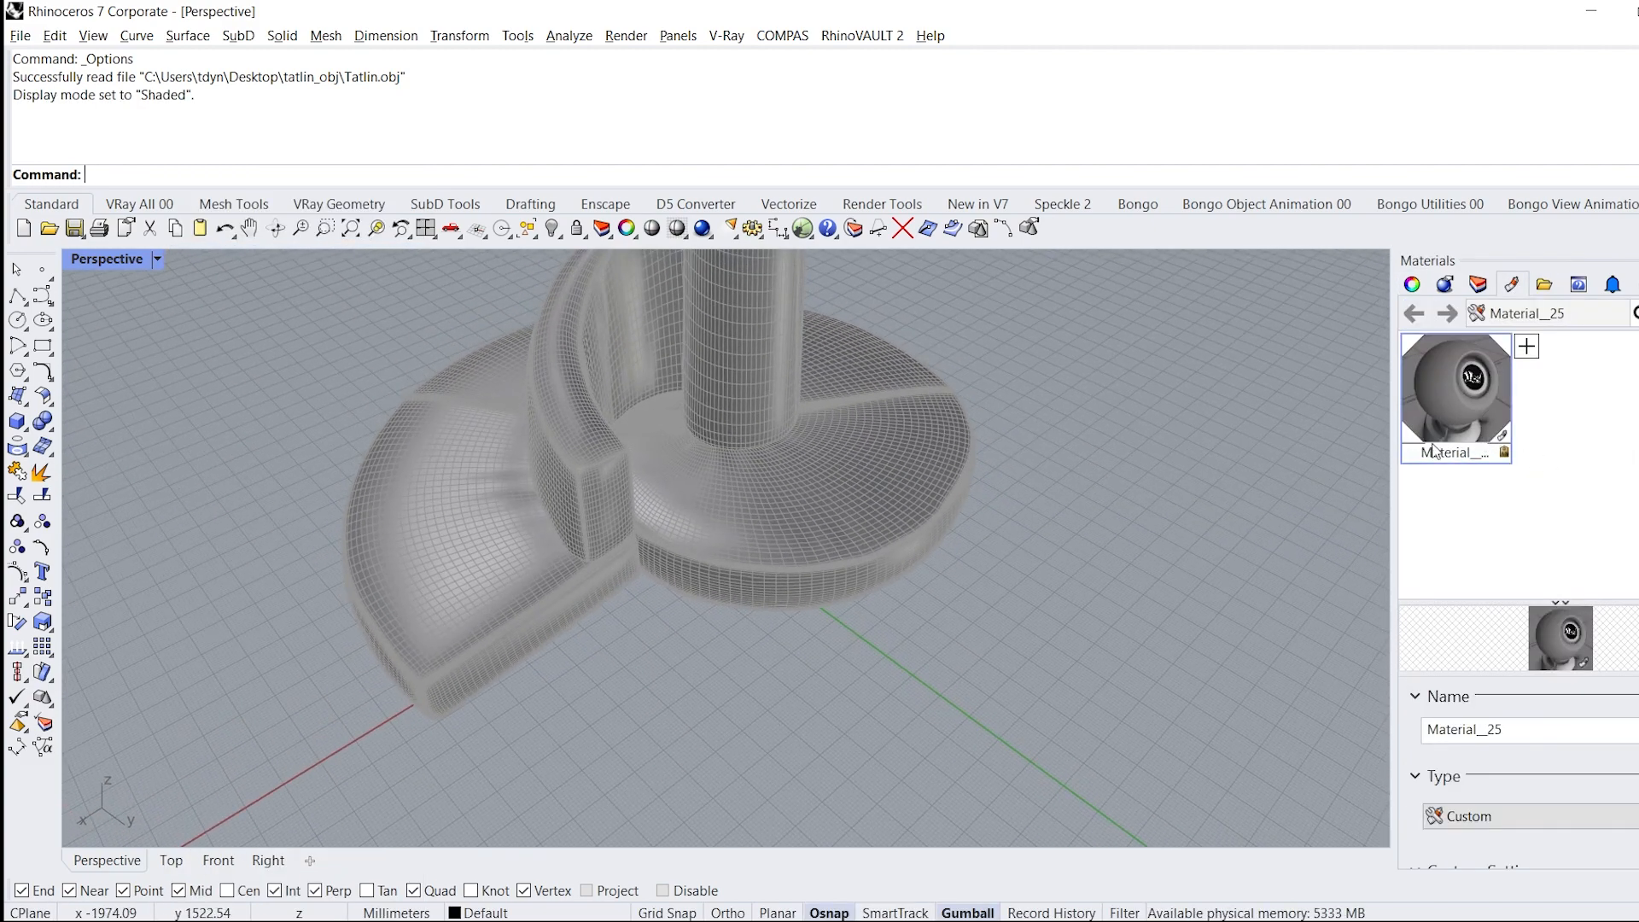
pyautogui.moveTo(913, 461); pyautogui.dragTo(824, 438, button='right')
pyautogui.click(824, 442)
pyautogui.write('zs')
pyautogui.keyDown('shift'); pyautogui.moveTo(934, 487); pyautogui.dragTo(972, 595, button='right'); pyautogui.keyUp('shift')
pyautogui.press('Return')
pyautogui.click(1058, 603)
pyautogui.moveTo(972, 595)
pyautogui.keyDown('shift'); pyautogui.mouseDown(button='right')
pyautogui.moveTo(1035, 586)
pyautogui.moveTo(1000, 589)
pyautogui.mouseUp(button='right'); pyautogui.keyUp('shift')
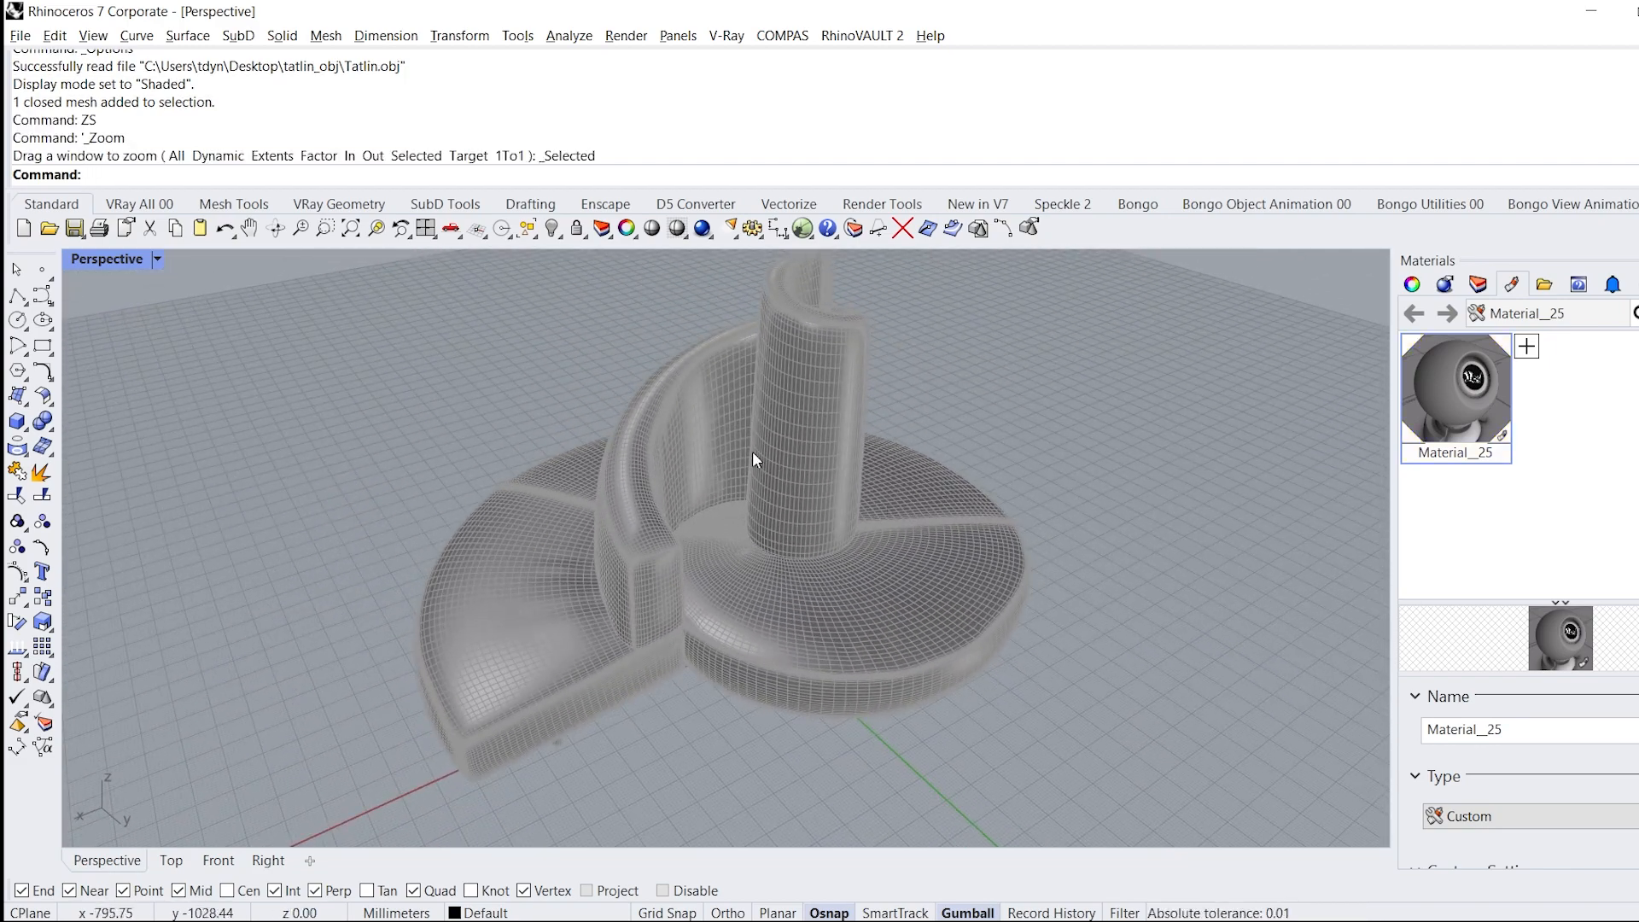
# - Inspect the sofa from several angles in Rendered display mode, and return the viewport to Shaded
pyautogui.click(158, 259)
pyautogui.click(345, 274)
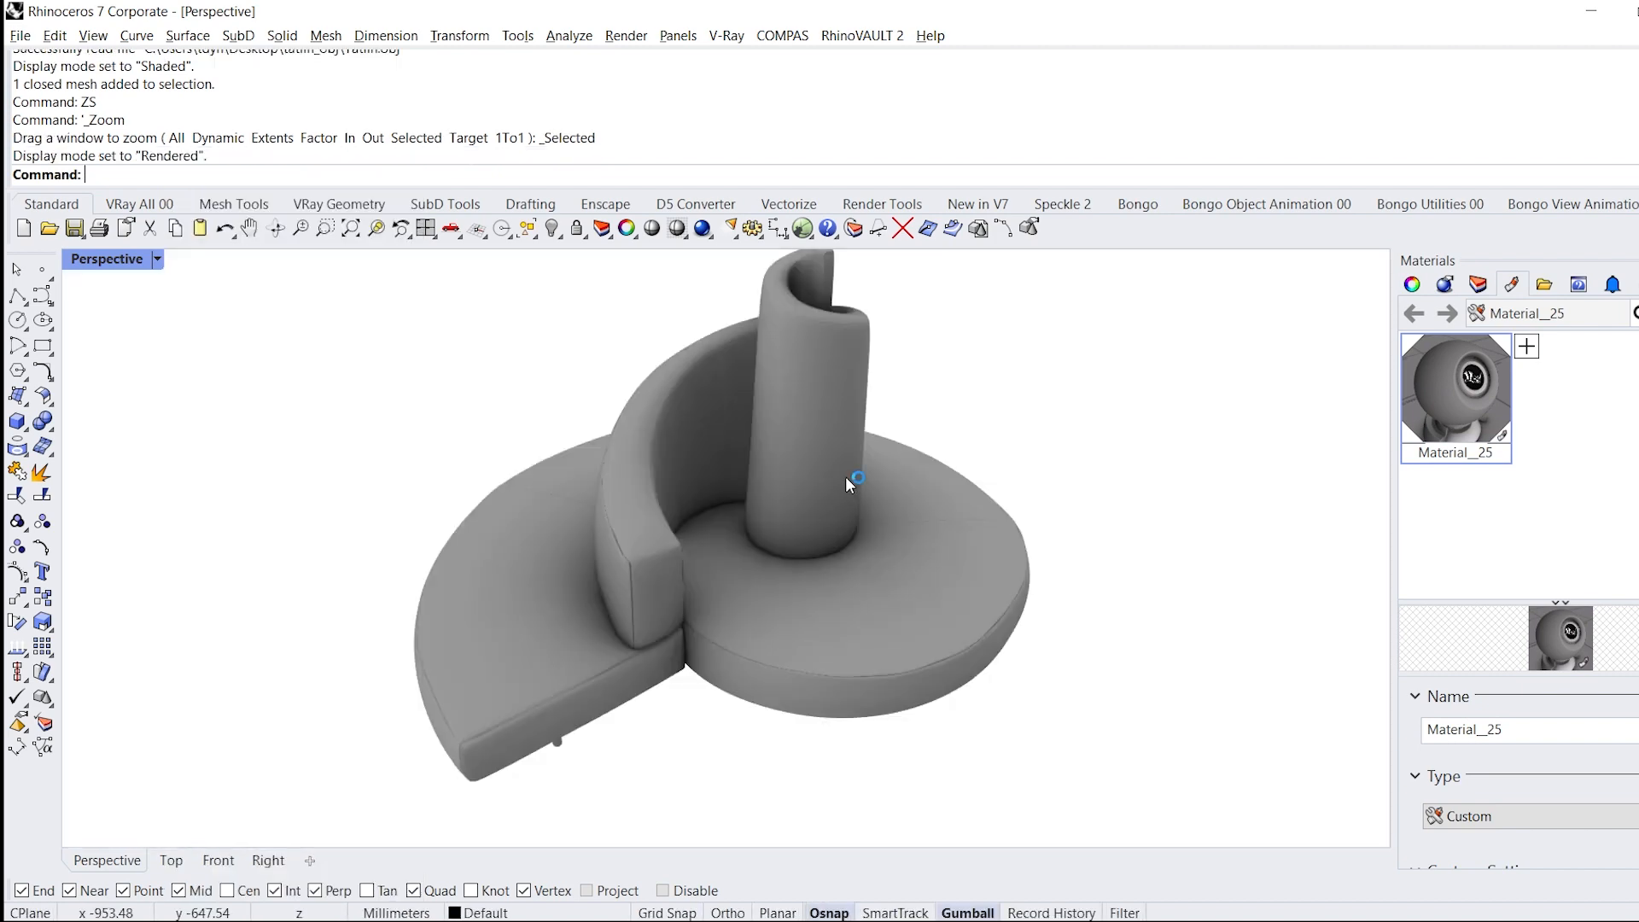
pyautogui.scroll(5, 845, 477)
pyautogui.moveTo(815, 513); pyautogui.dragTo(746, 533, button='right')
pyautogui.scroll(6, 759, 645)
pyautogui.keyDown('shift'); pyautogui.moveTo(759, 646); pyautogui.dragTo(860, 611, button='right'); pyautogui.keyUp('shift')
pyautogui.scroll(-8, 838, 678)
pyautogui.moveTo(834, 688); pyautogui.dragTo(900, 694, button='right')
pyautogui.click(157, 259)
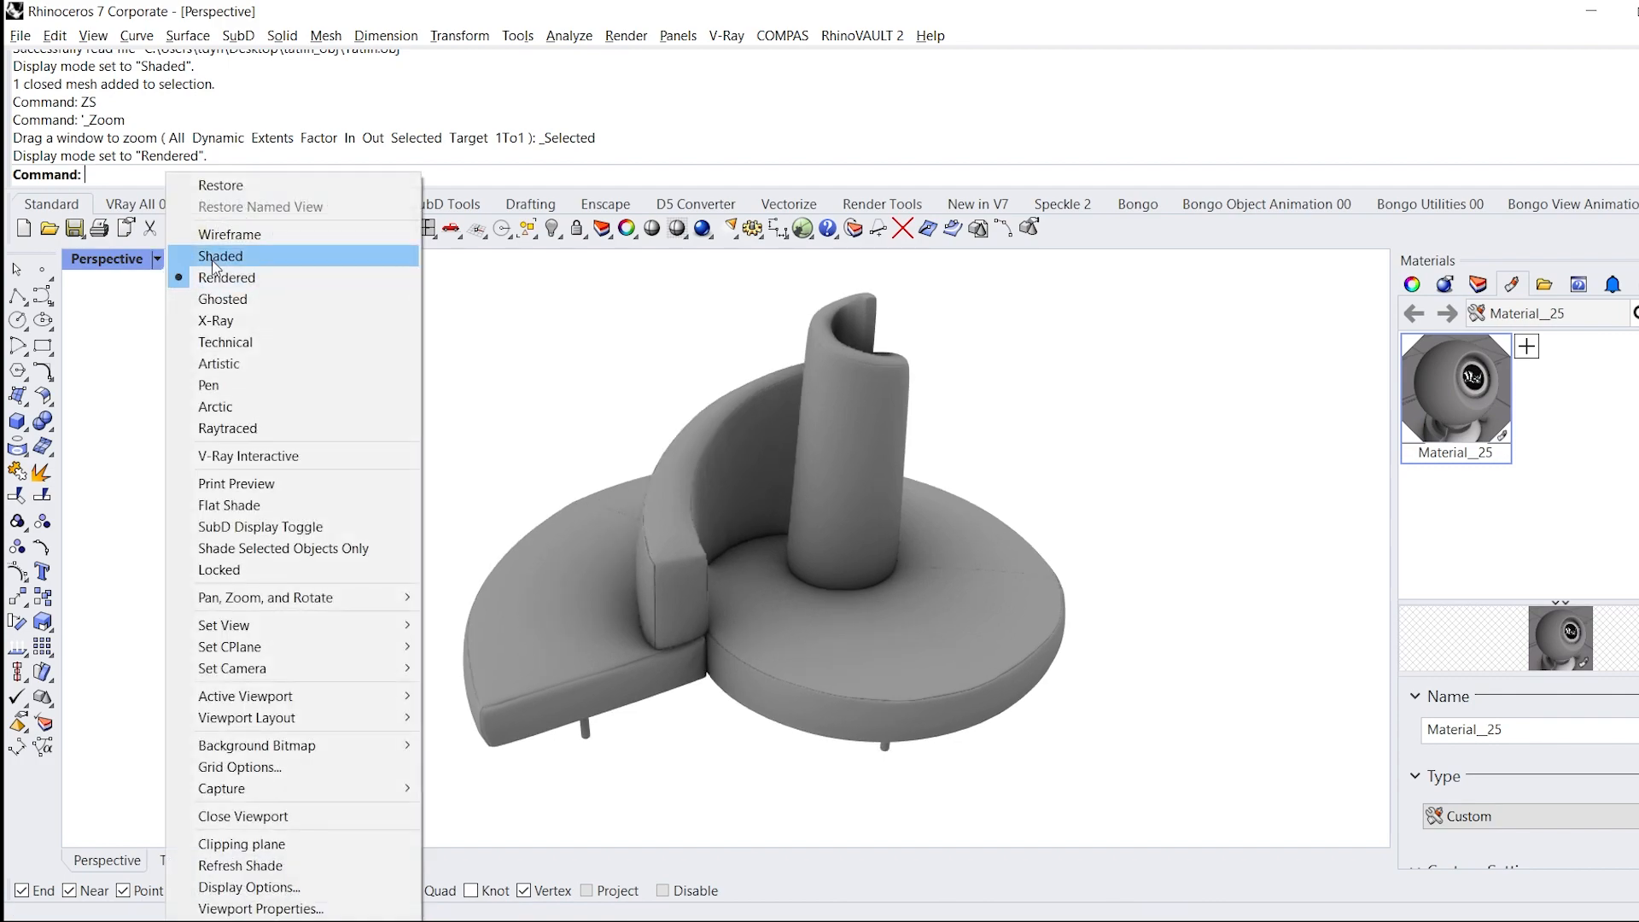
pyautogui.click(205, 255)
# - Switch to the Tatlin product page in the browser and review the sofa photos as a colour reference
pyautogui.click(1181, 920)
pyautogui.scroll(6, 930, 460)
pyautogui.scroll(15, 931, 460)
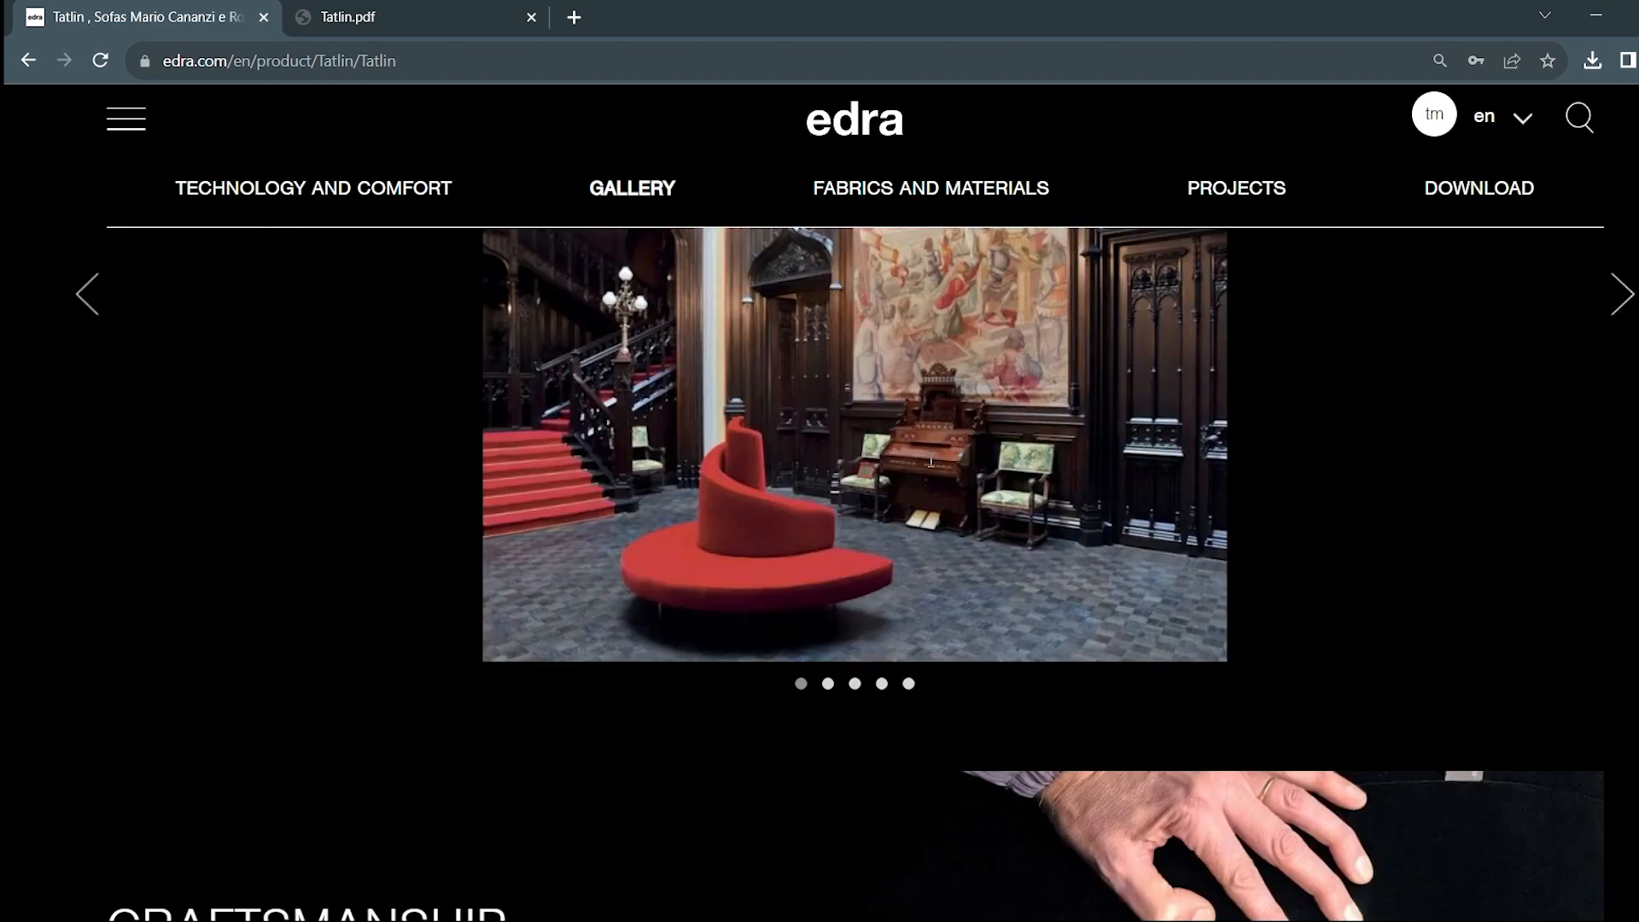
pyautogui.scroll(7, 1151, 490)
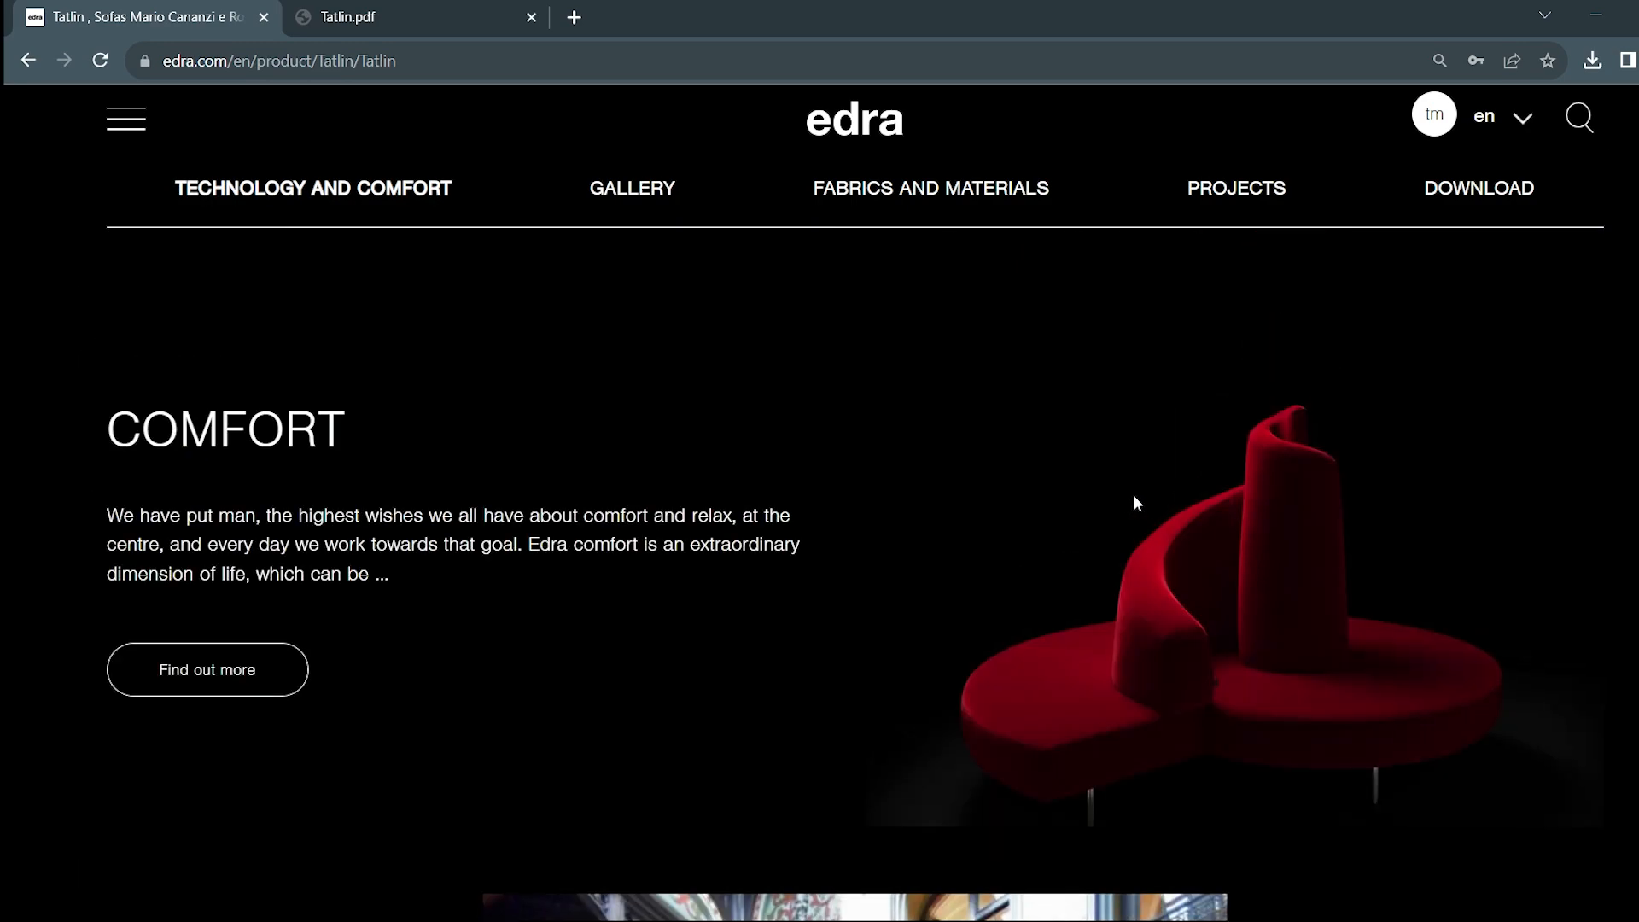
pyautogui.scroll(-3, 1365, 548)
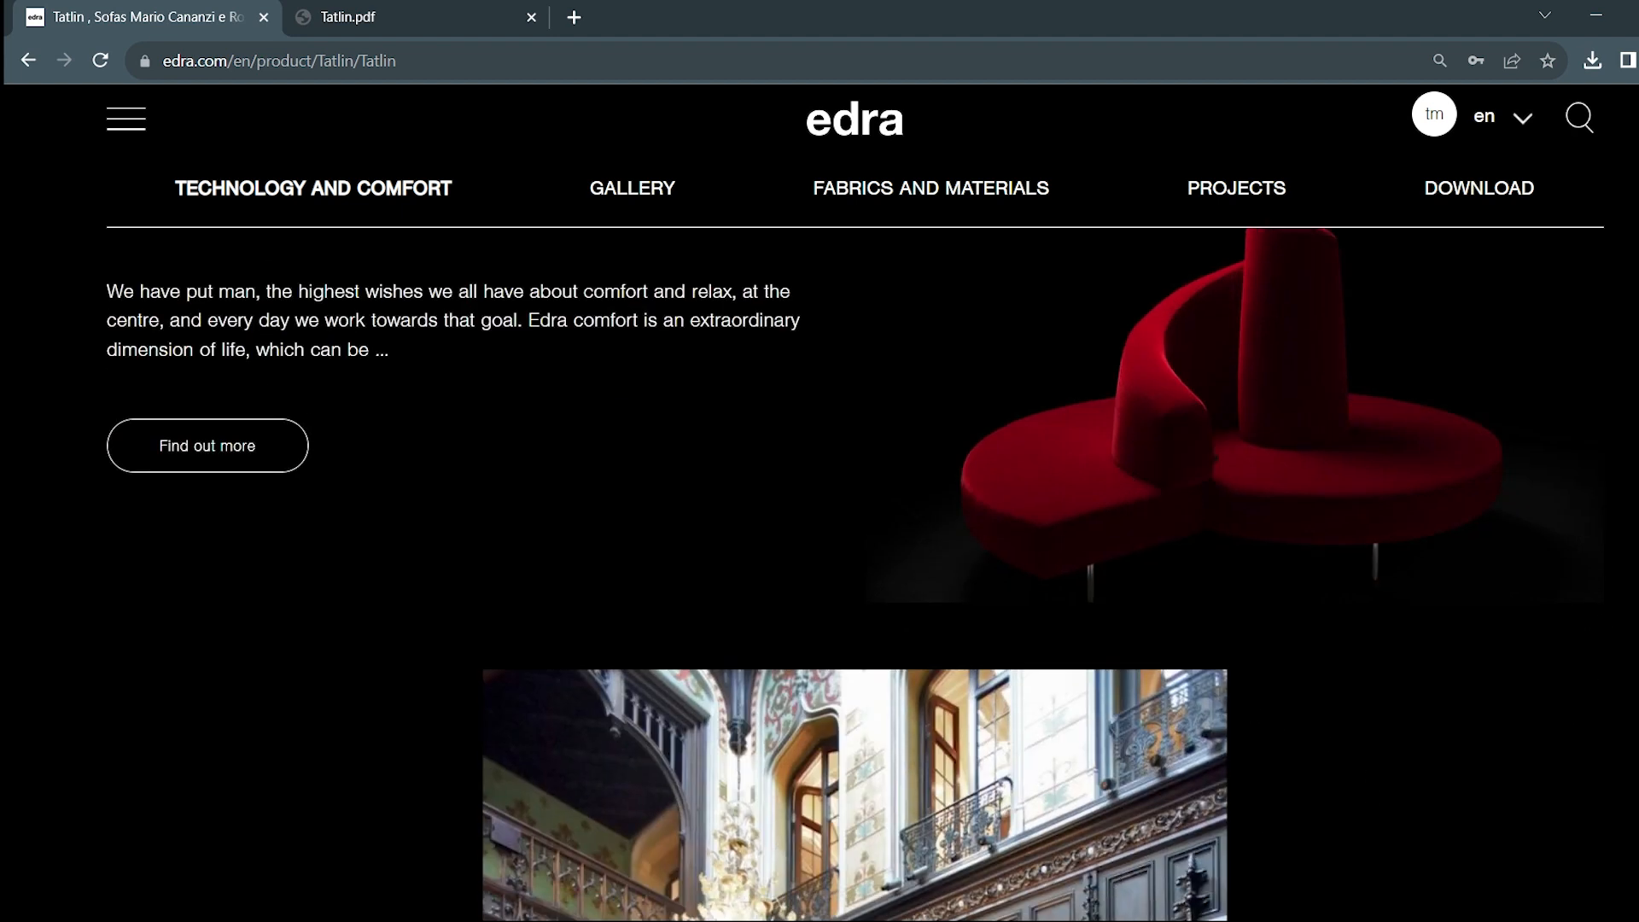
# - Return to Rhino and change the type of Material__25 from Custom to Enscape
pyautogui.moveTo(1078, 920)
pyautogui.click(1092, 803)
pyautogui.moveTo(1024, 568); pyautogui.dragTo(1281, 586, button='right')
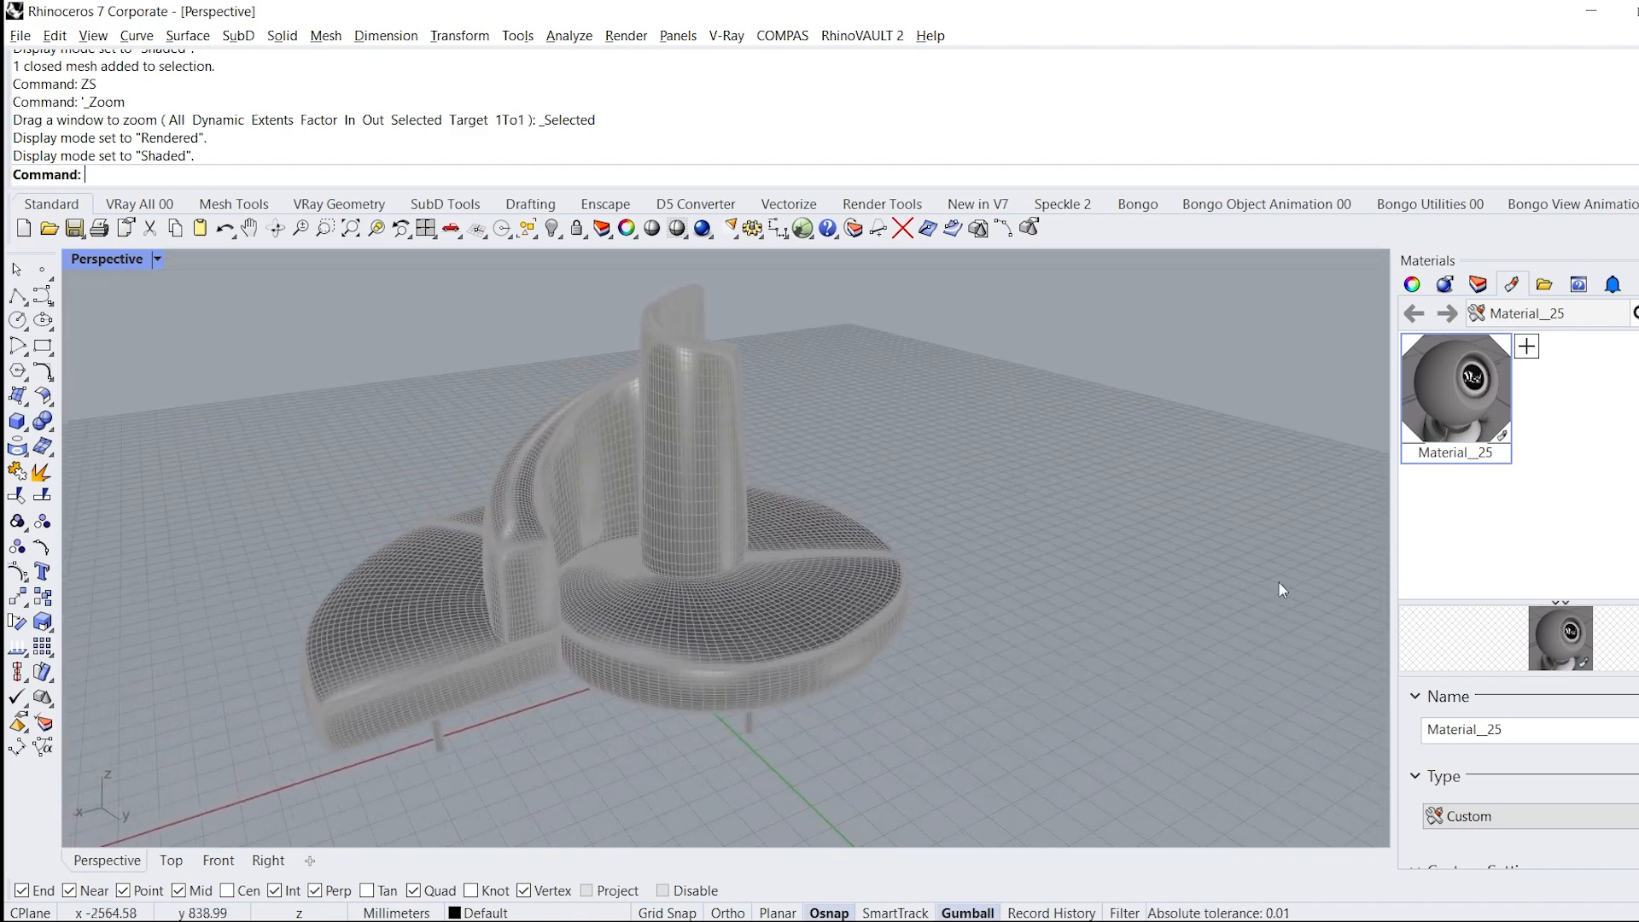
pyautogui.click(1601, 821)
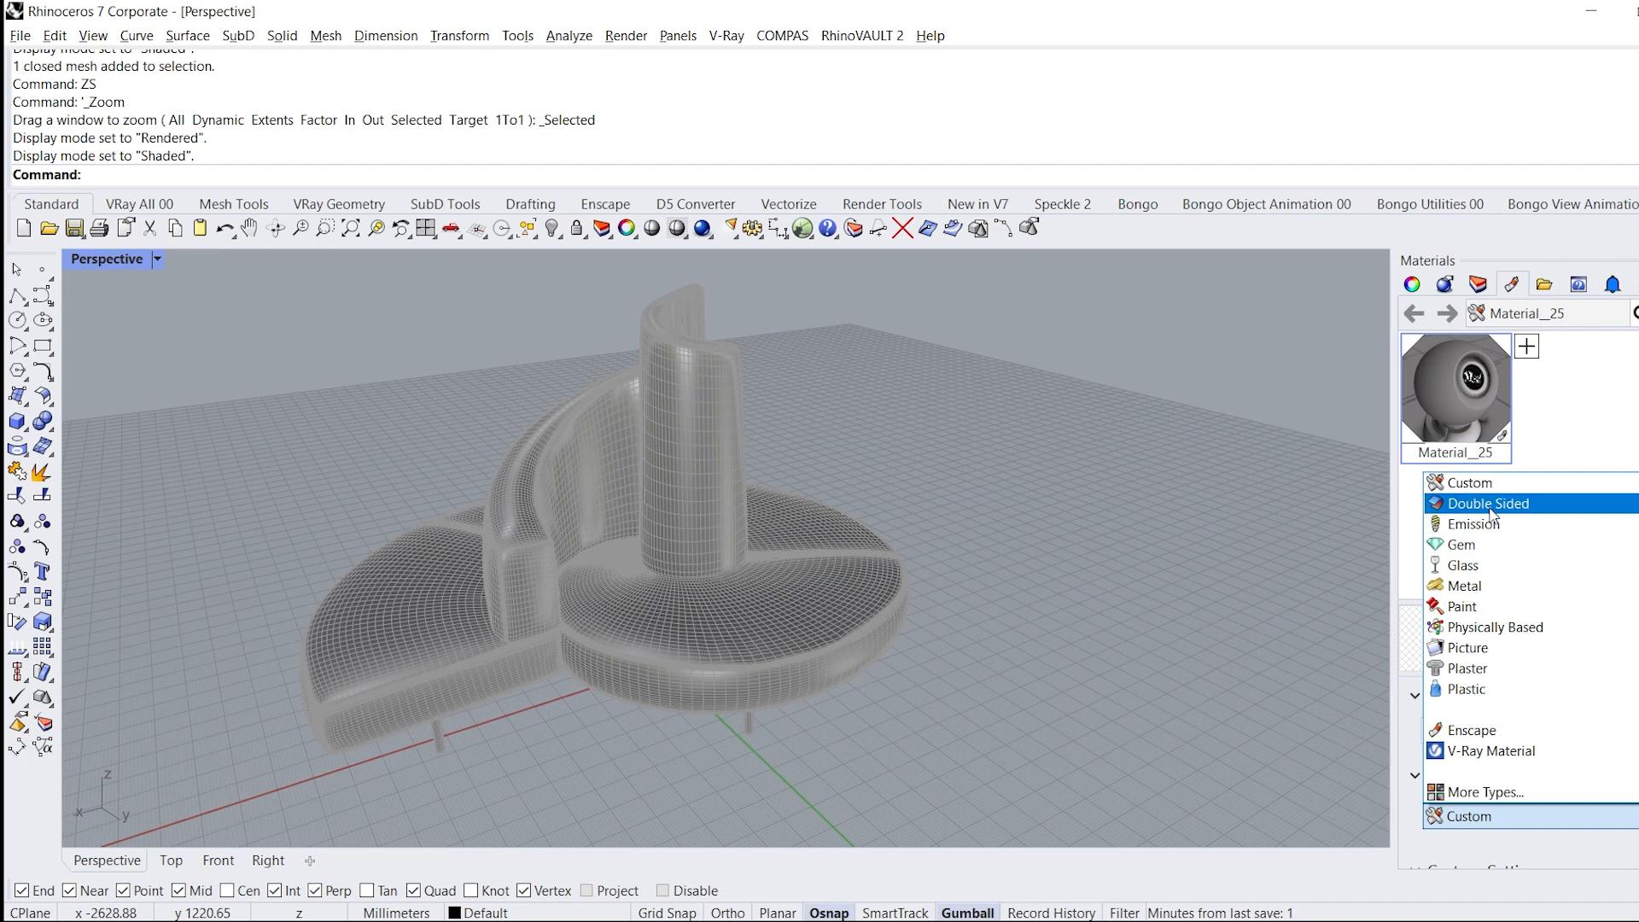
pyautogui.click(1492, 730)
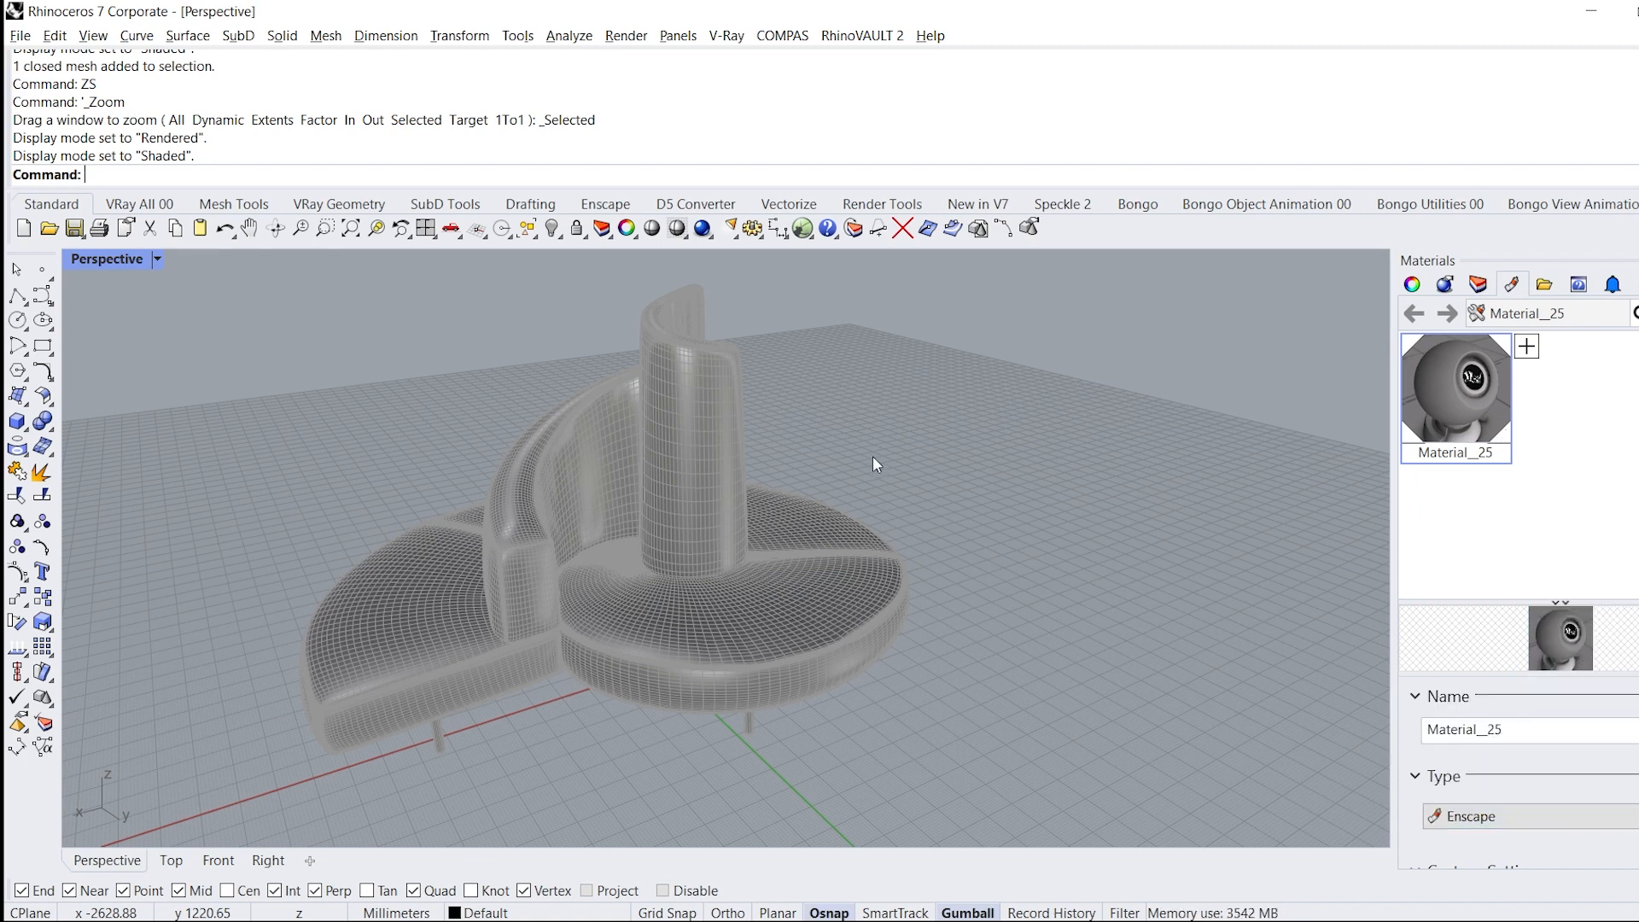
# - Open Material__25 in the Enscape Material Editor and set its albedo colour to the orange-red swatch next to Salmon
pyautogui.click(574, 207)
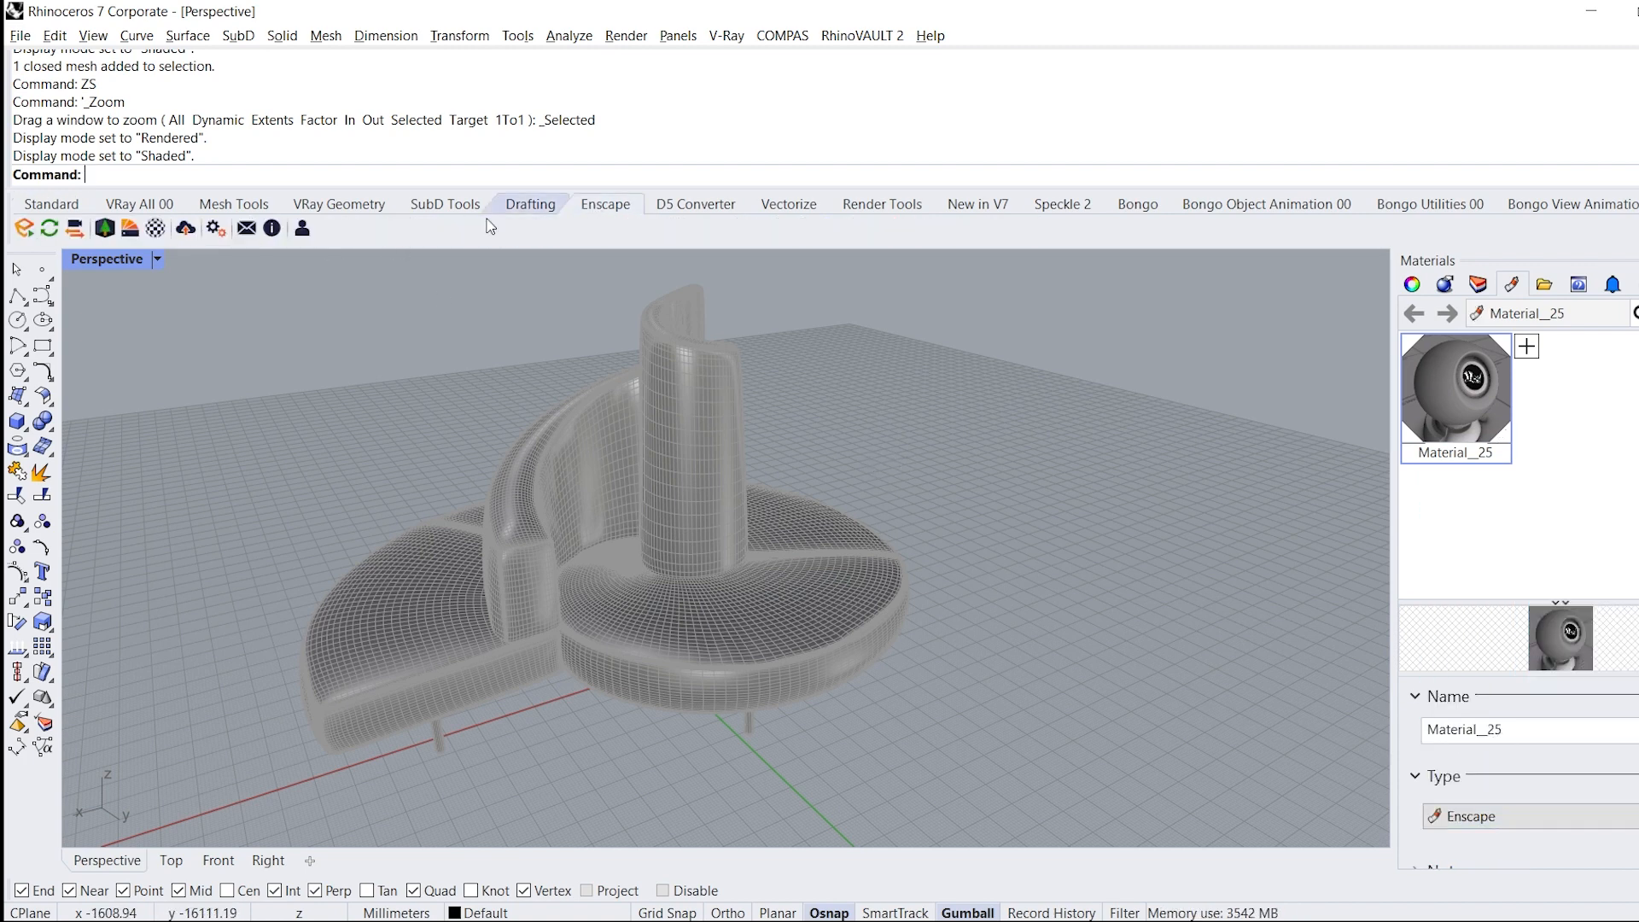
pyautogui.click(153, 229)
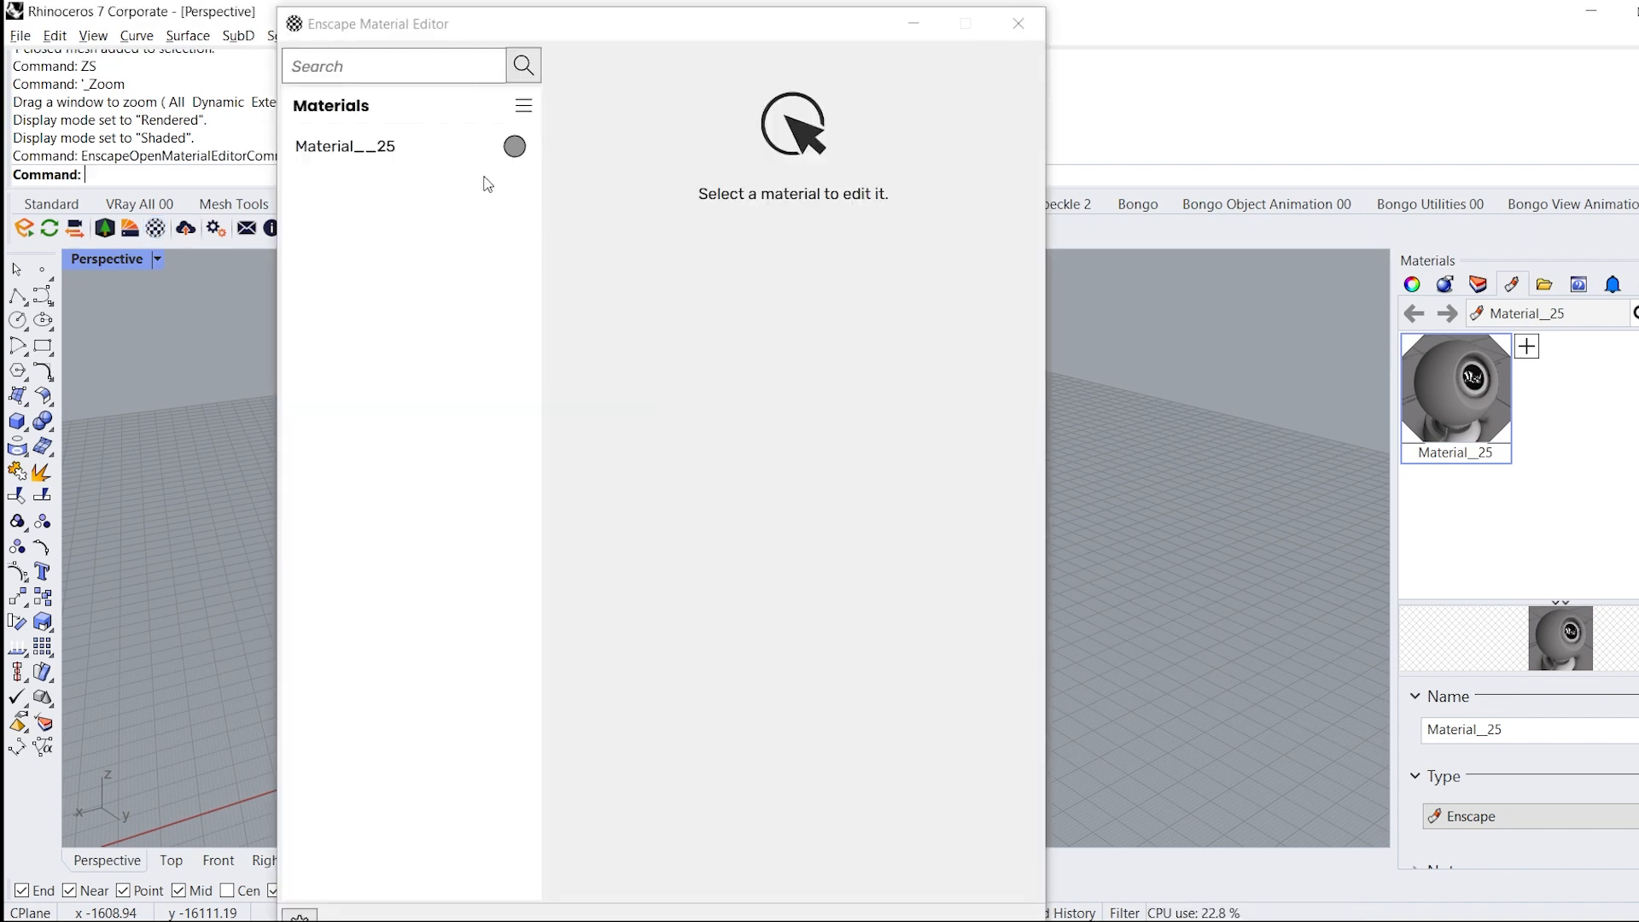
pyautogui.click(408, 146)
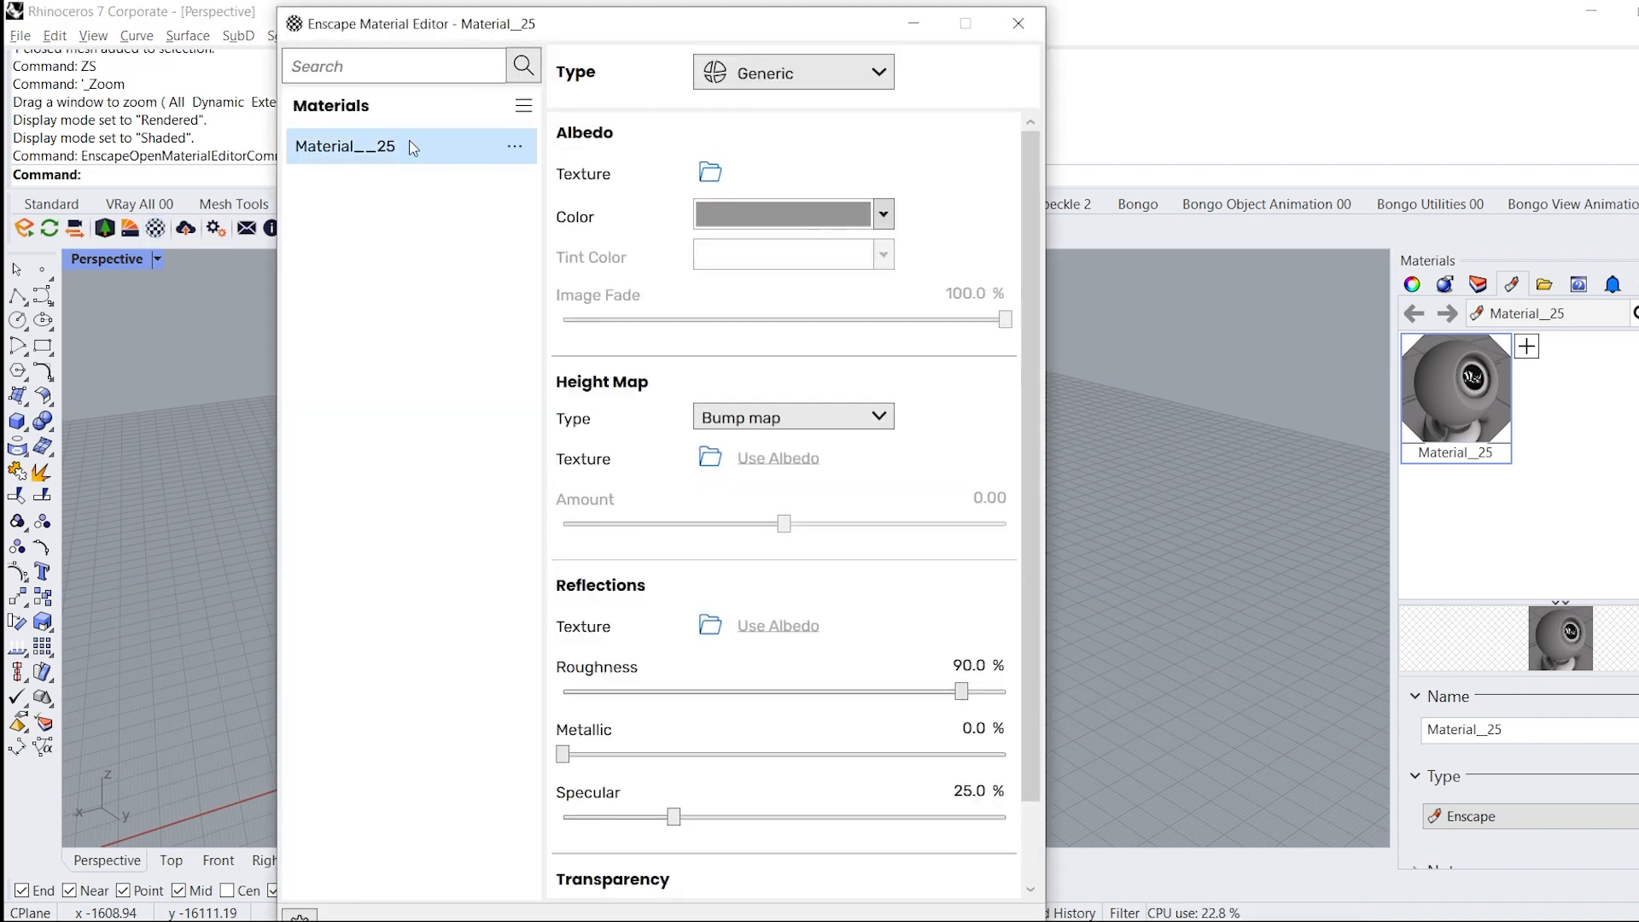
pyautogui.click(862, 221)
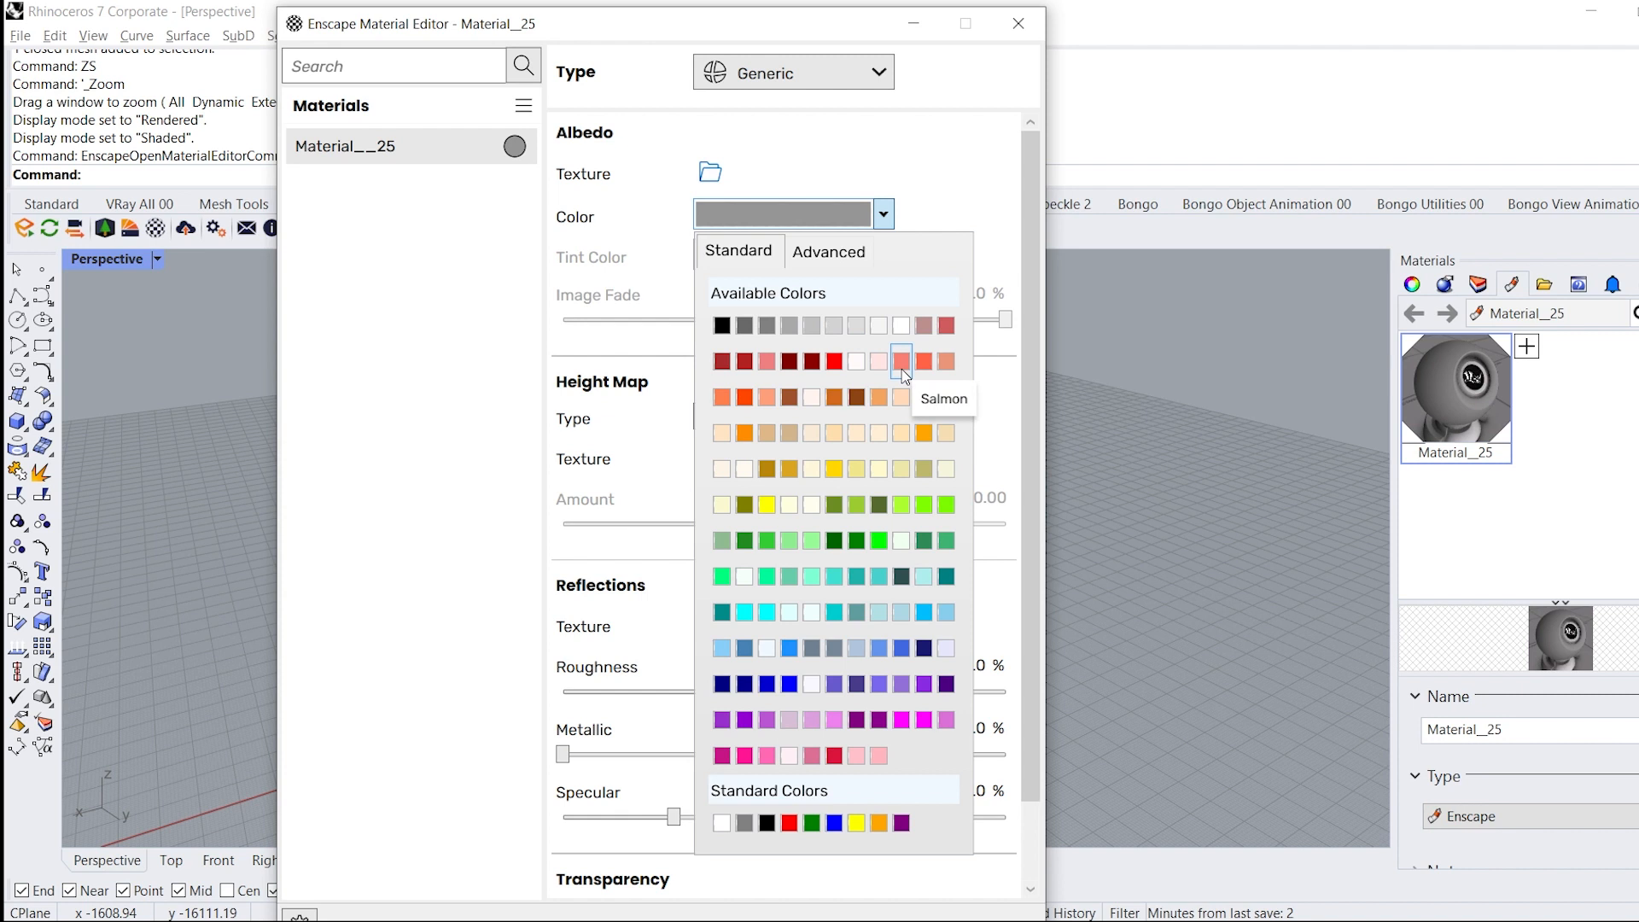
pyautogui.click(923, 362)
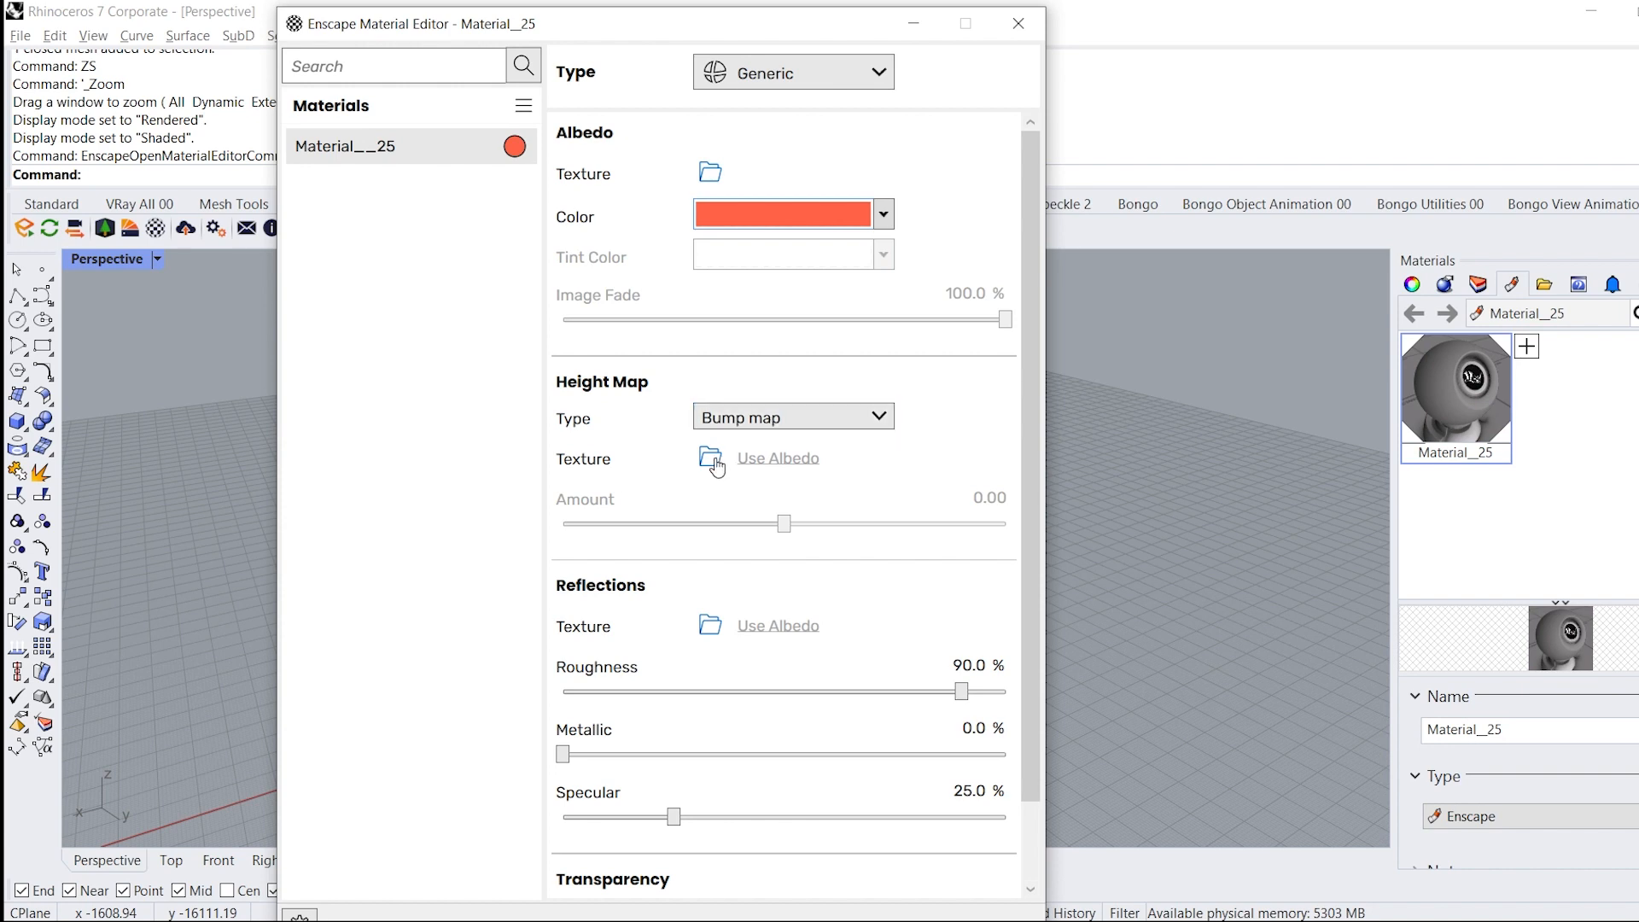
# - Keep the height map type as Bump map and load Code_T_9052_B.jpg from the Desktop's tatlin_textures folder as its texture
pyautogui.click(776, 424)
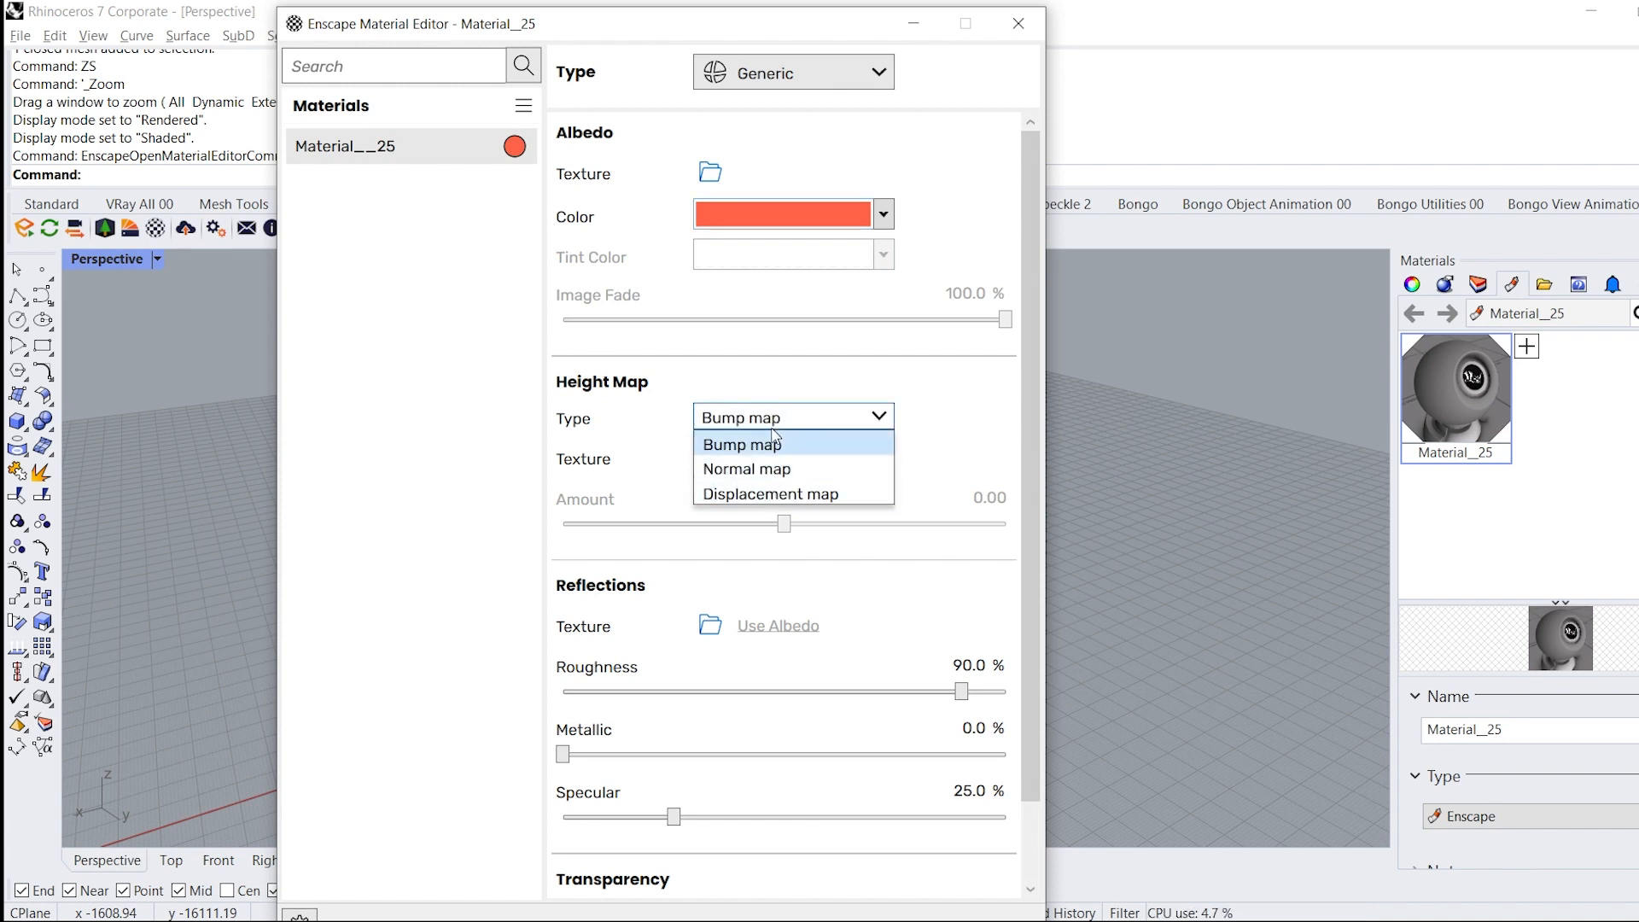
pyautogui.click(773, 443)
pyautogui.click(708, 461)
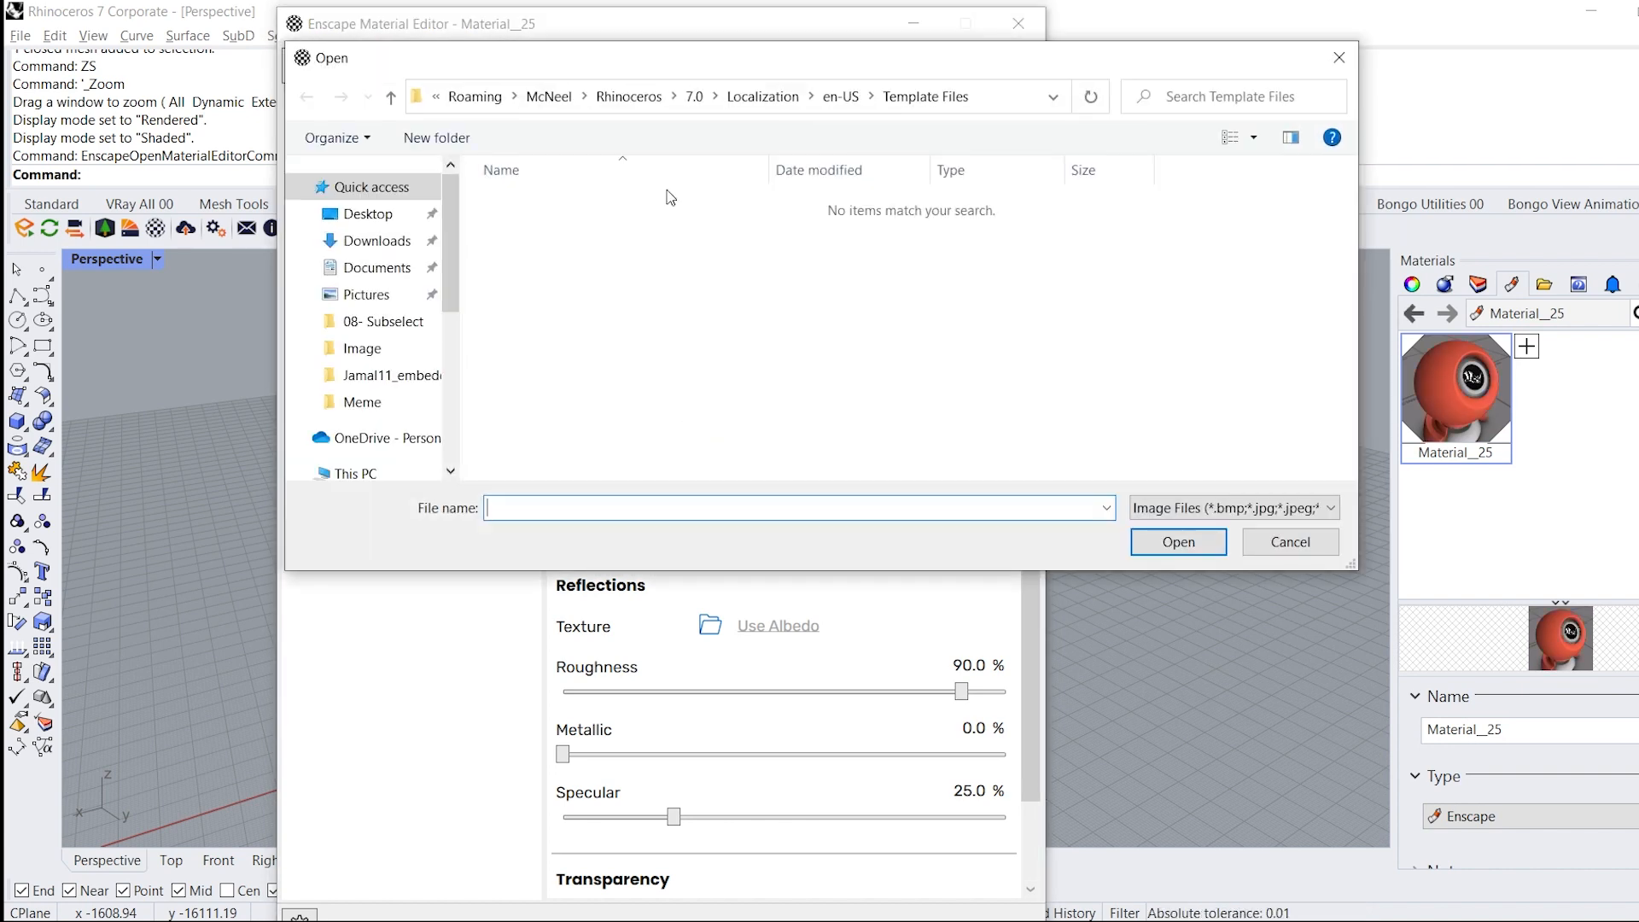
pyautogui.click(401, 214)
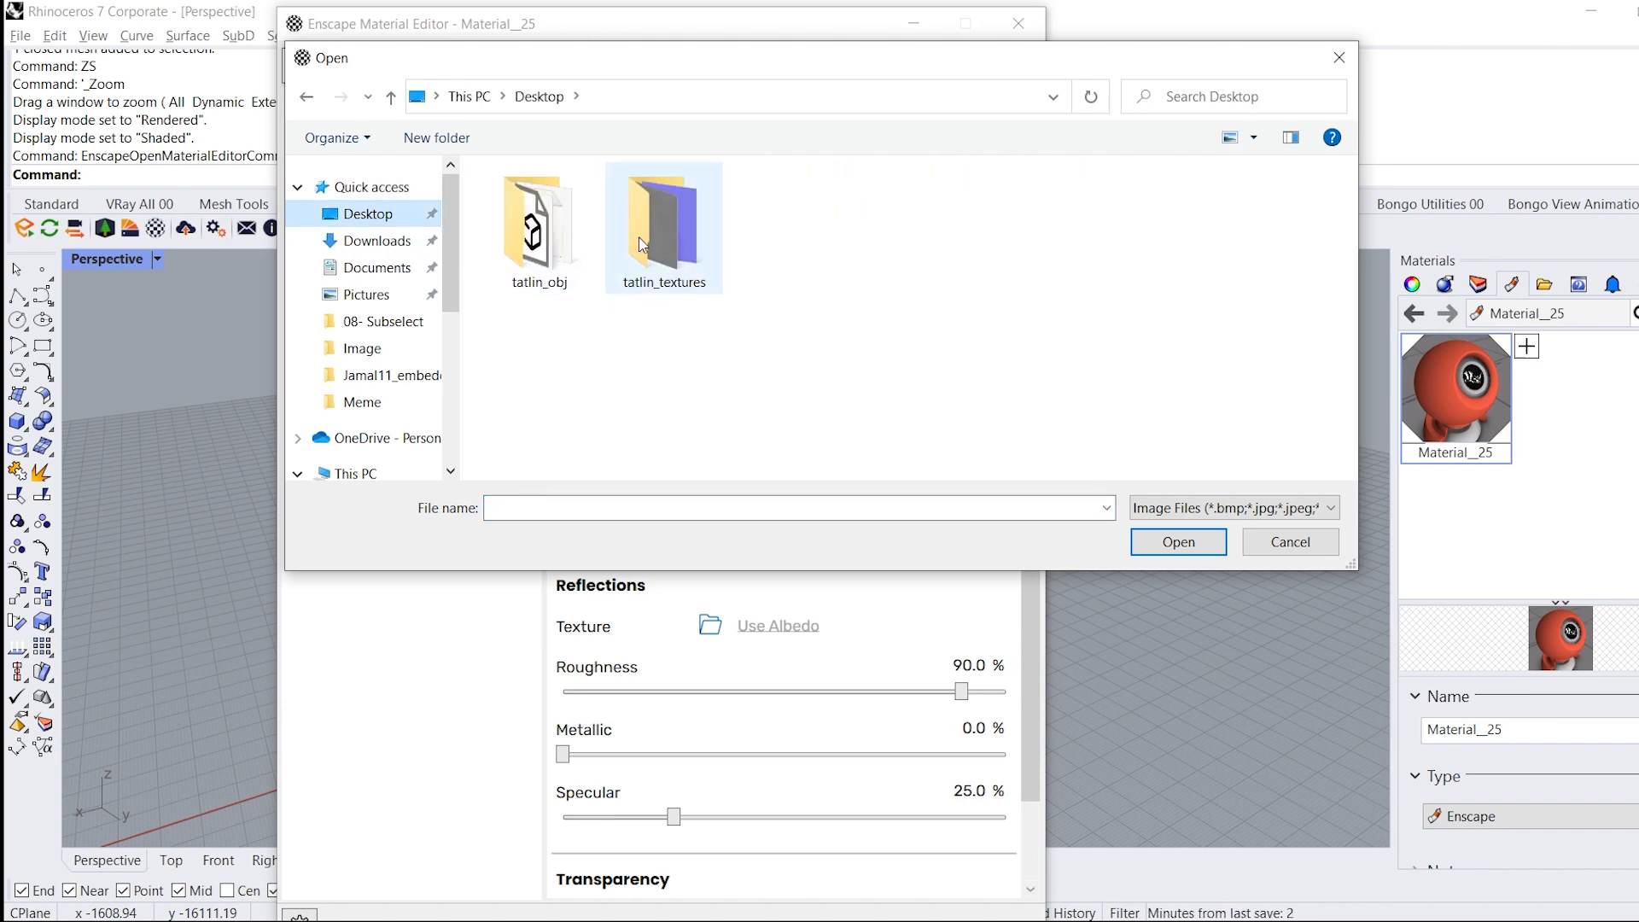
pyautogui.doubleClick(663, 229)
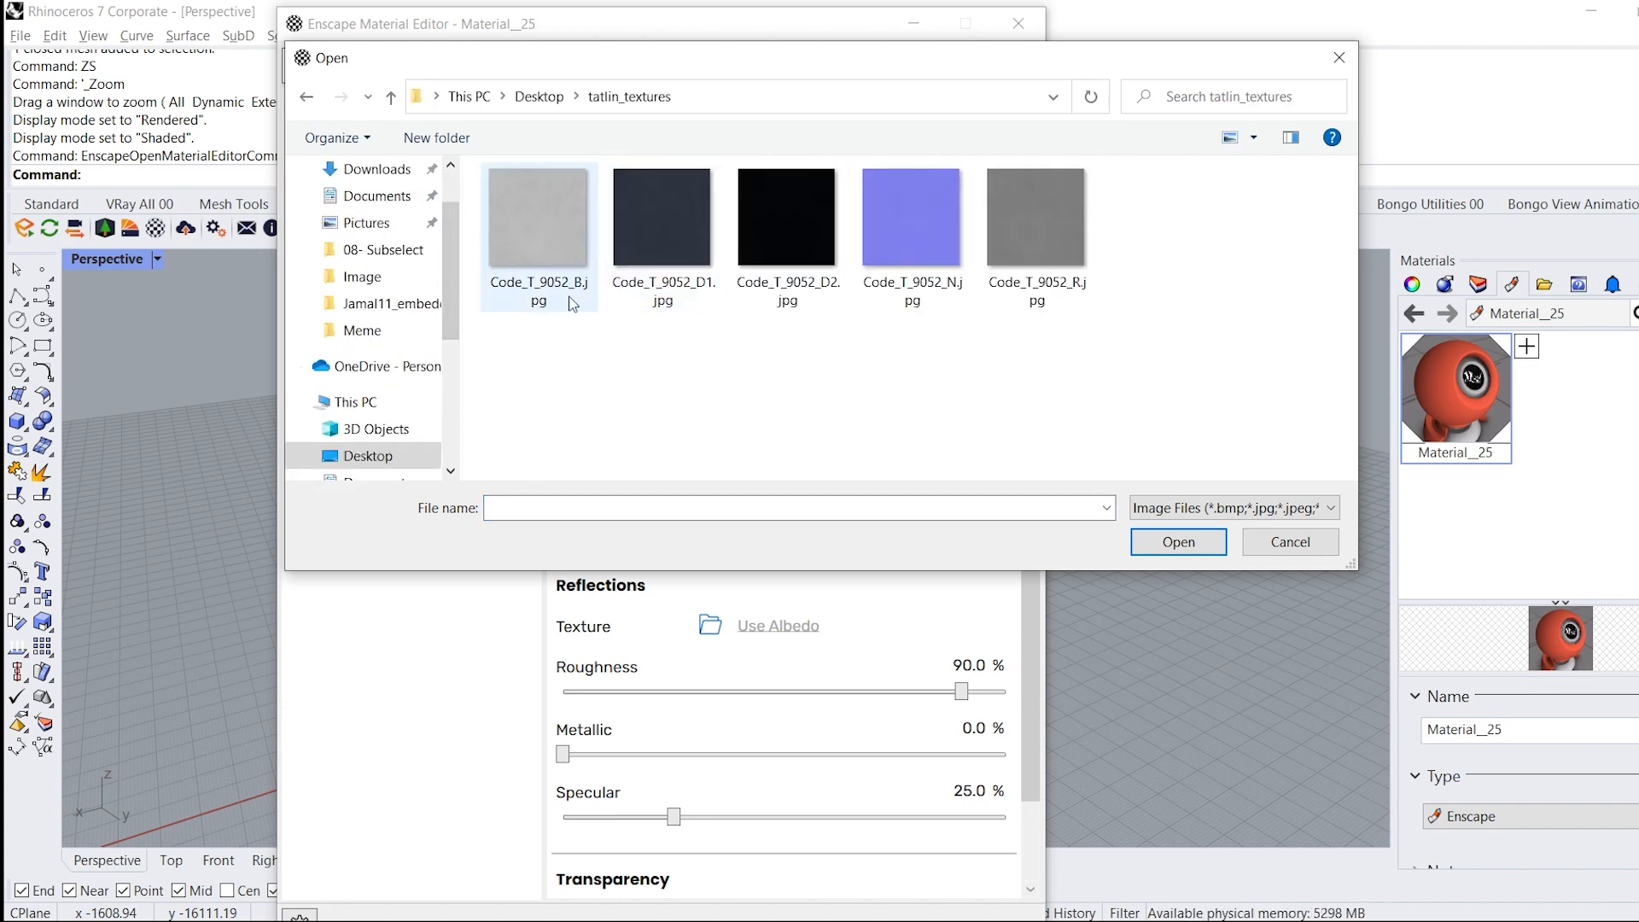
pyautogui.doubleClick(557, 258)
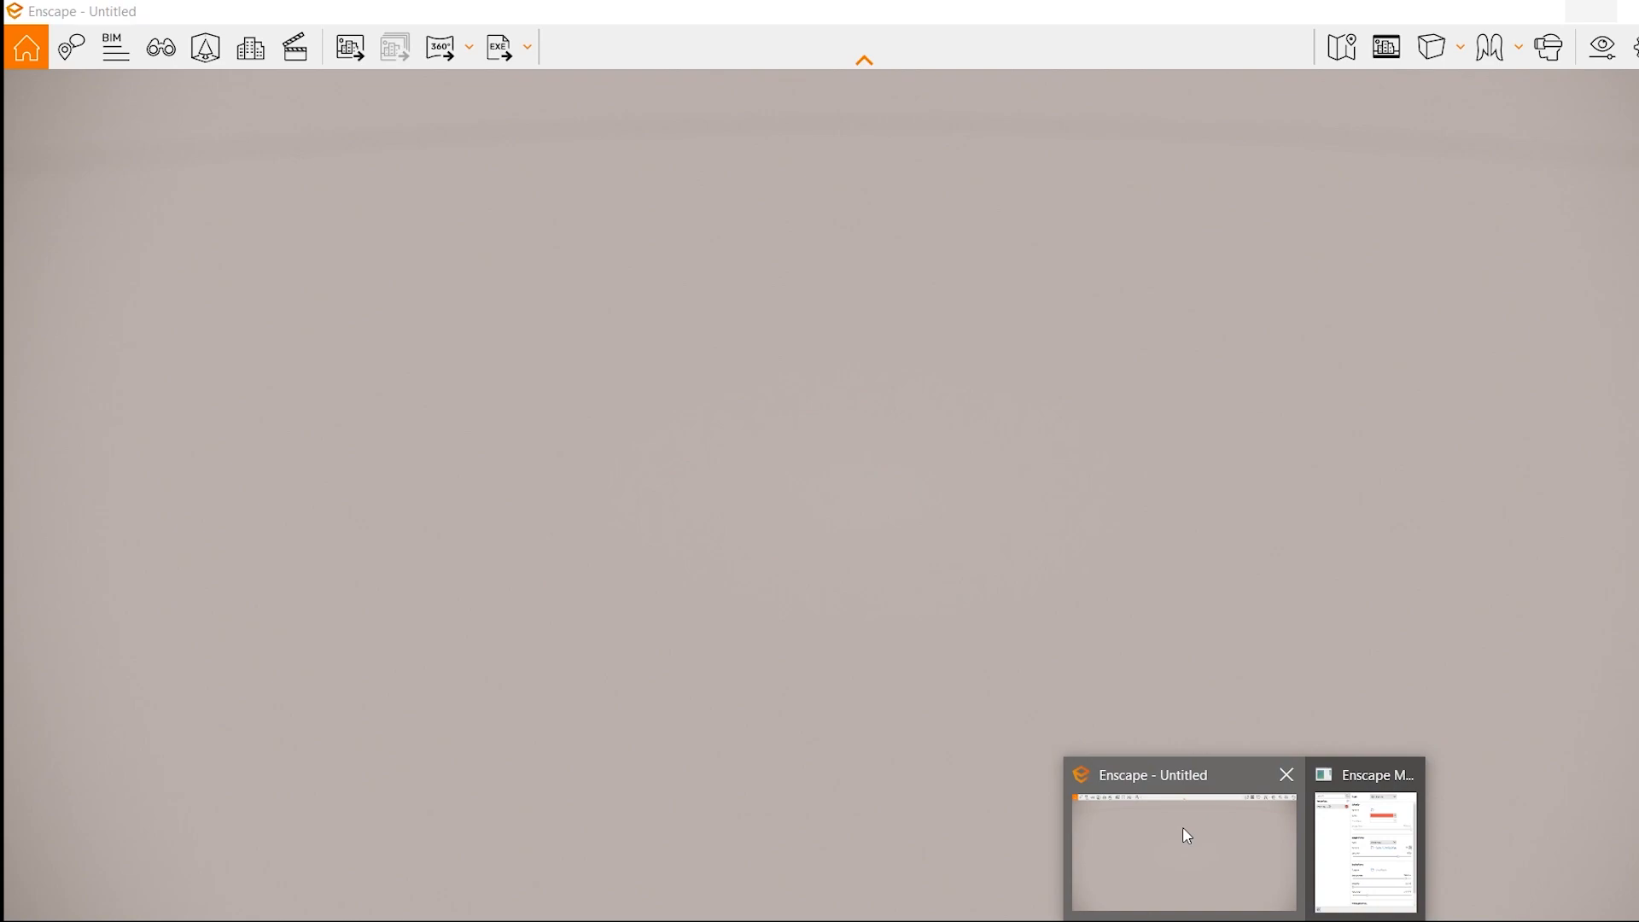
# - Switch to the Enscape render window and examine the orange-red sofa's colour and fabric bump up close and from several angles
pyautogui.click(1181, 827)
pyautogui.moveTo(1048, 476); pyautogui.dragTo(982, 598, button='right')
pyautogui.scroll(-5, 982, 478)
pyautogui.scroll(4, 982, 555)
pyautogui.scroll(1, 981, 512)
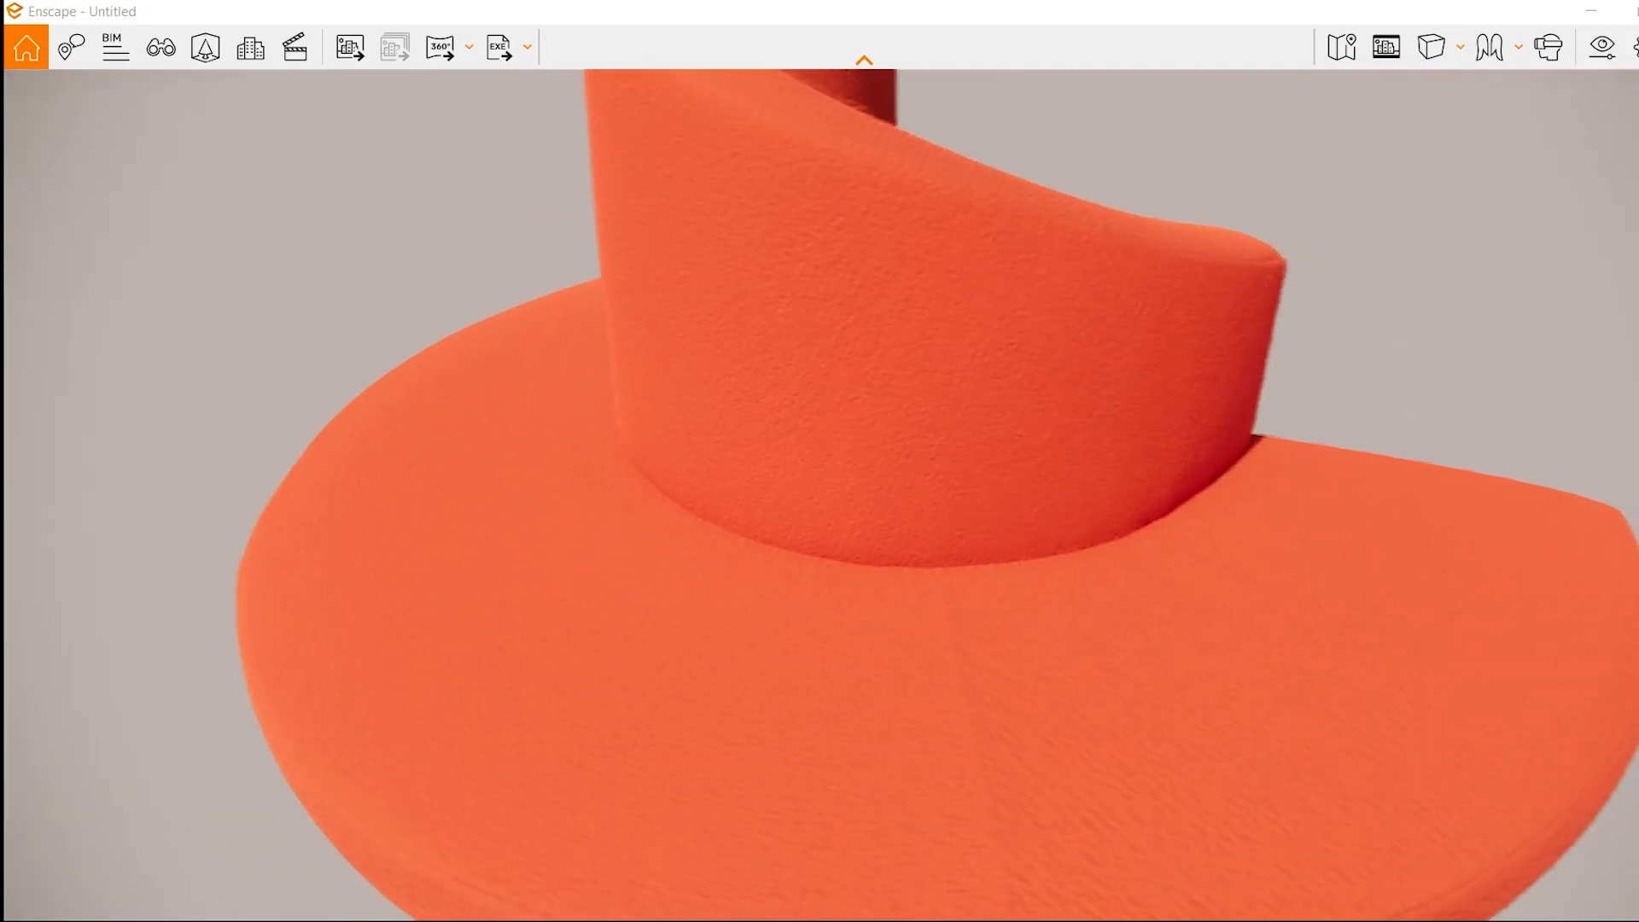
pyautogui.moveTo(981, 512); pyautogui.dragTo(1152, 530, button='right')
pyautogui.moveTo(1152, 530); pyautogui.dragTo(854, 324)
pyautogui.scroll(2, 854, 384)
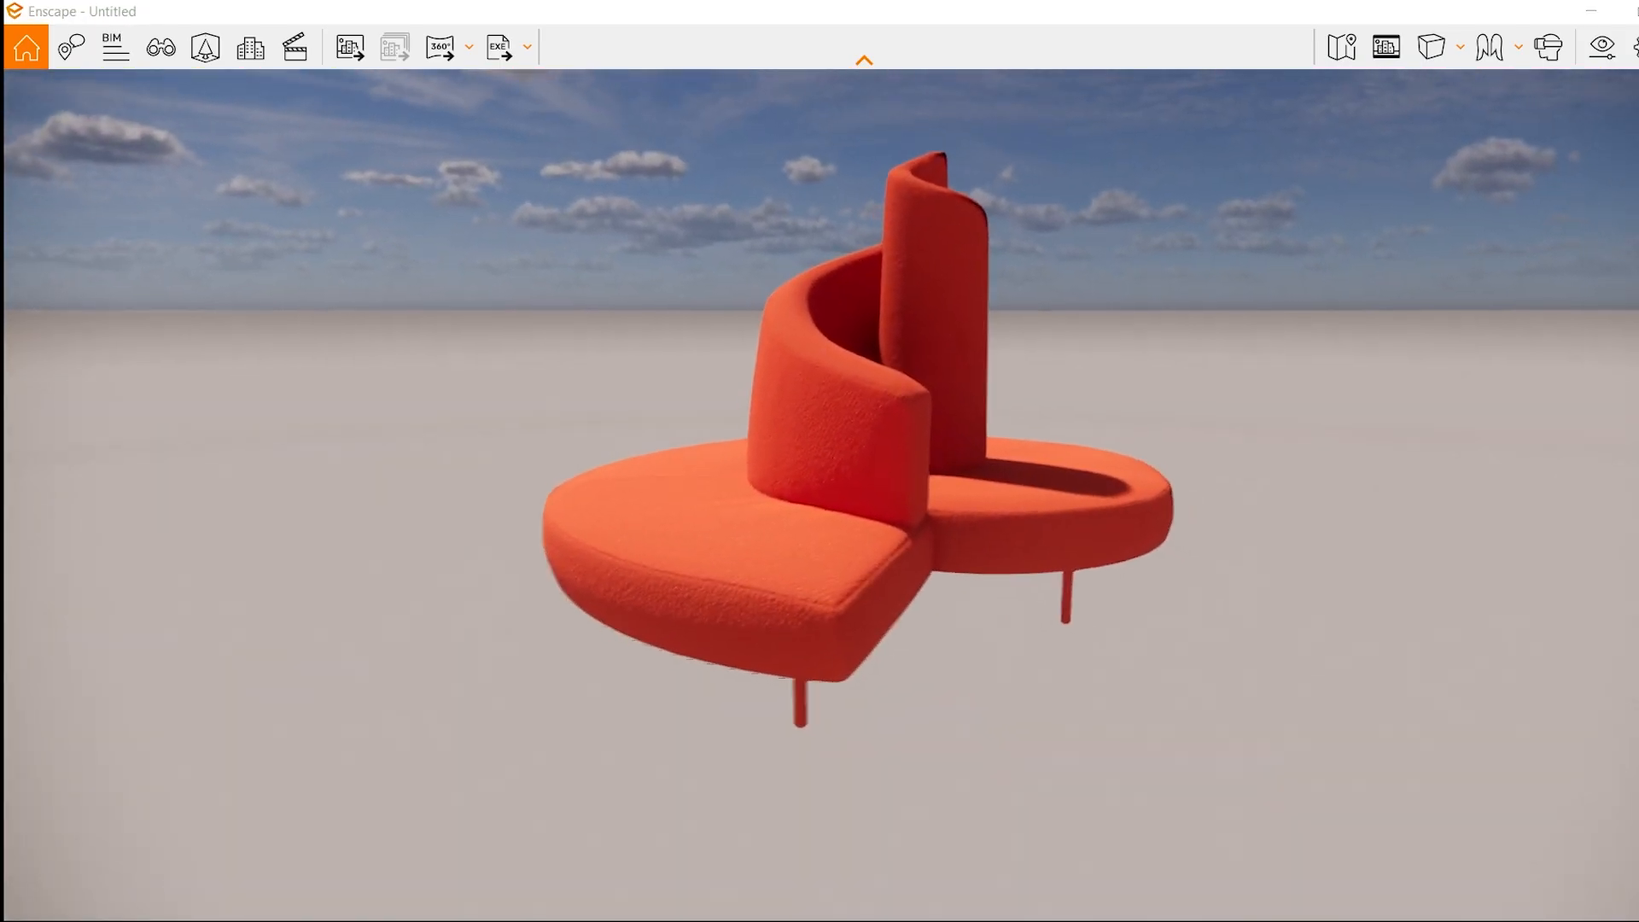
pyautogui.moveTo(854, 384); pyautogui.dragTo(1067, 376, button='right')
pyautogui.scroll(2, 1067, 375)
pyautogui.moveTo(982, 427); pyautogui.dragTo(768, 367)
pyautogui.scroll(-2, 913, 448)
pyautogui.moveTo(939, 461); pyautogui.dragTo(777, 572, button='right')
pyautogui.scroll(1, 820, 482)
pyautogui.scroll(-1, 1072, 461)
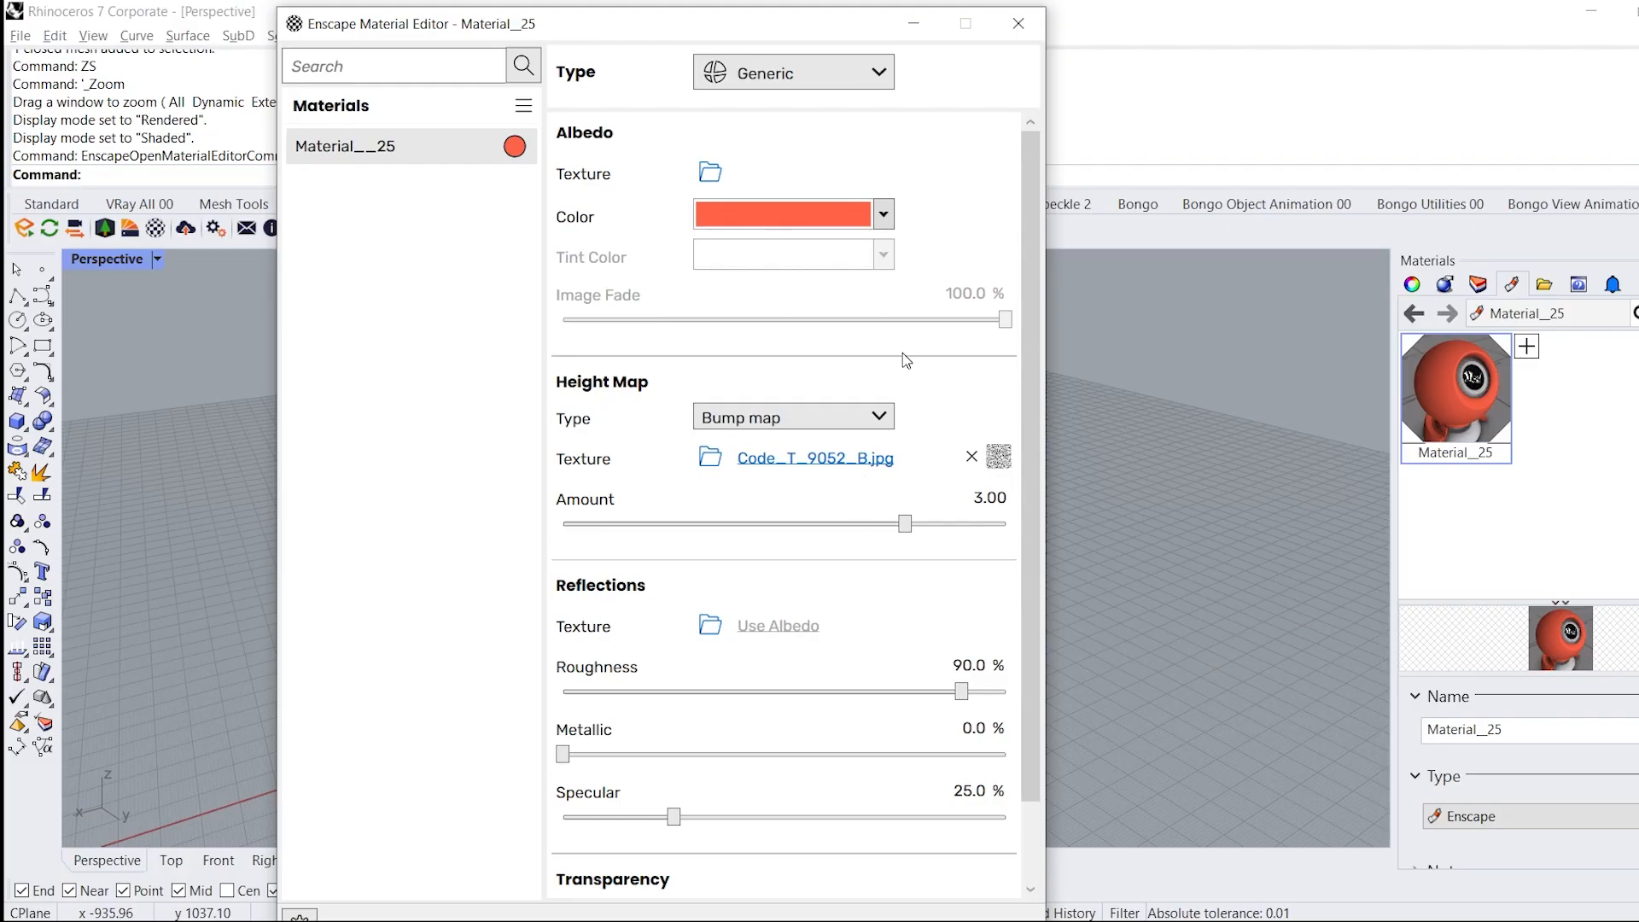
# - Change Material__25's albedo colour to the muted red swatch ending the first row of available colours, and close the material editor
pyautogui.click(882, 215)
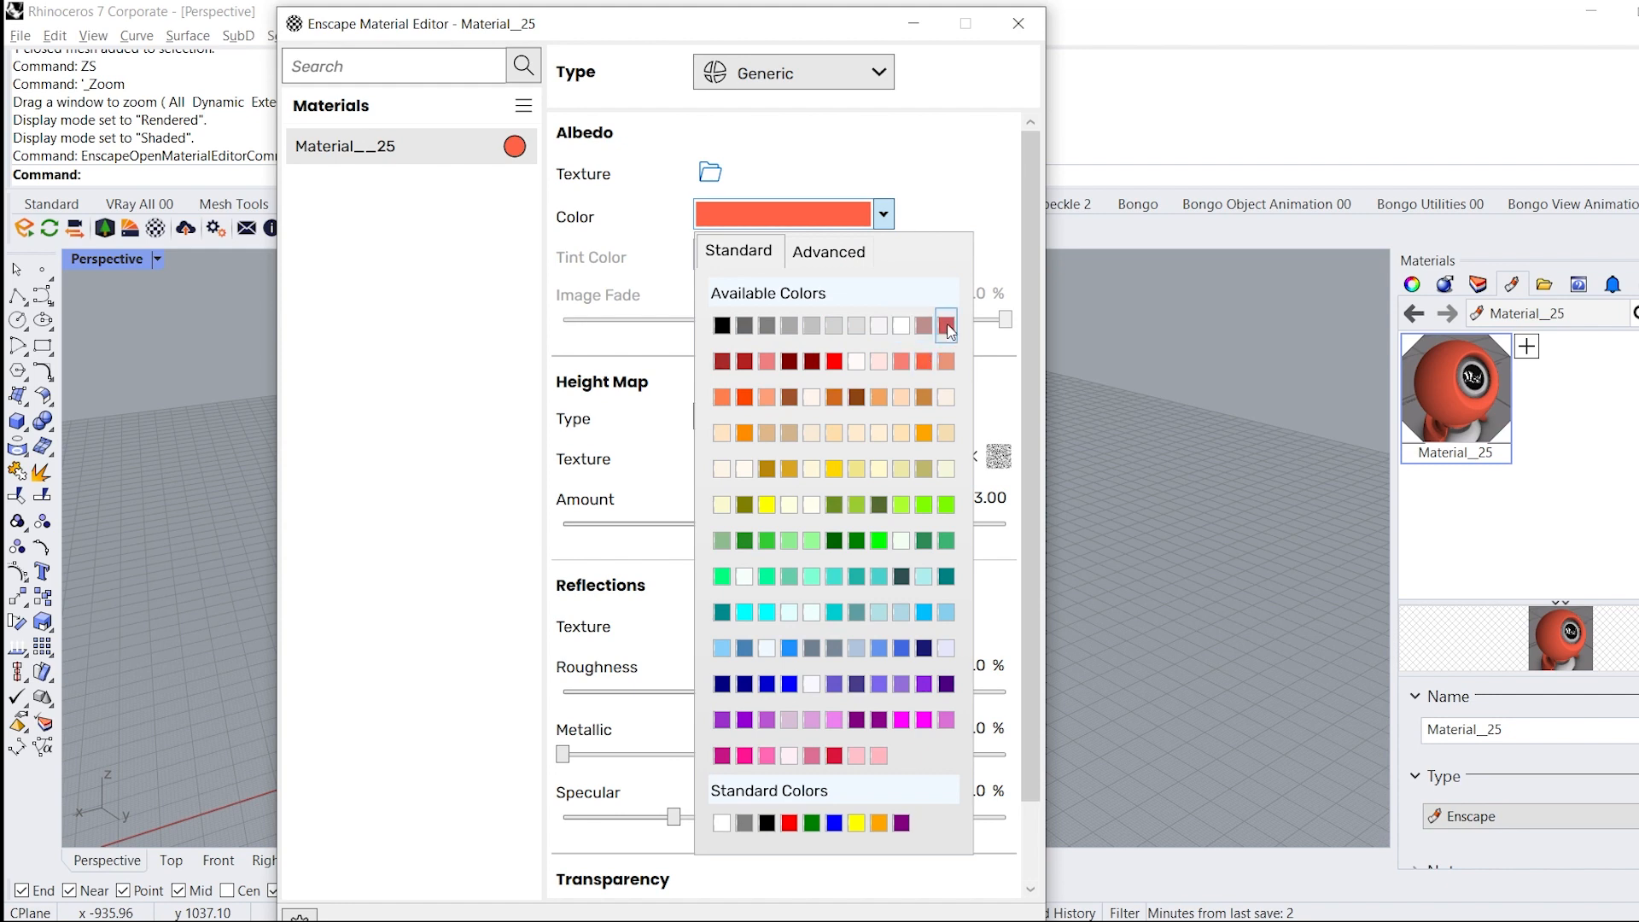
pyautogui.click(946, 327)
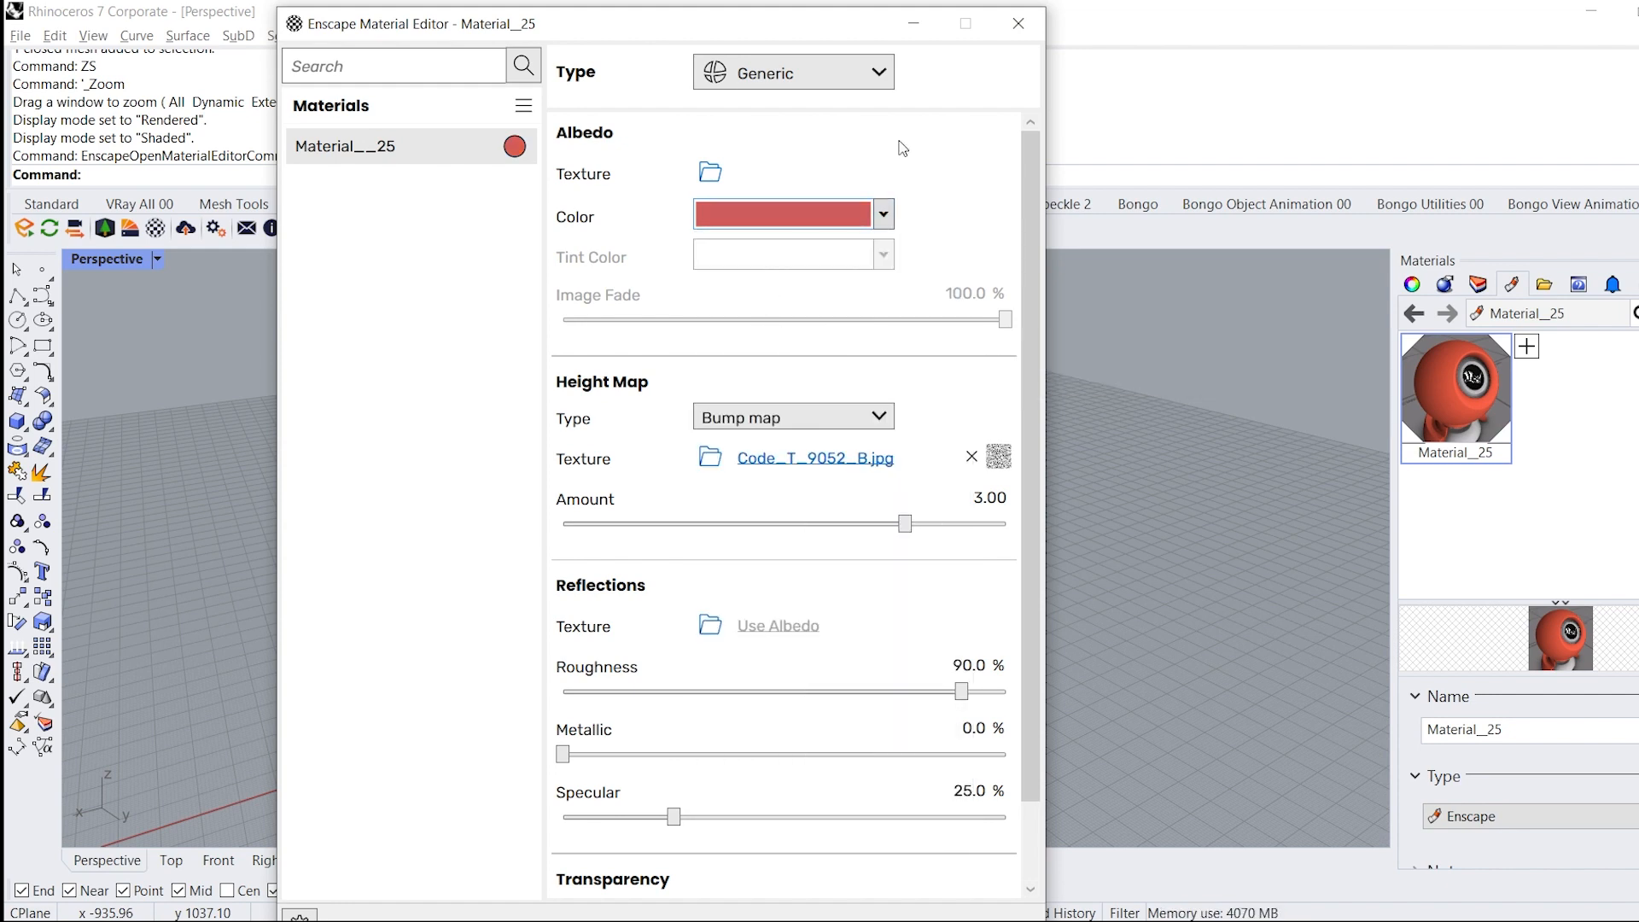
pyautogui.click(1022, 25)
# - Create a large, thin box under the sofa as a ground slab
pyautogui.click(16, 420)
pyautogui.click(299, 351)
pyautogui.keyDown('shift'); pyautogui.moveTo(1354, 651); pyautogui.dragTo(990, 529, button='right'); pyautogui.keyUp('shift')
pyautogui.click(1047, 556)
pyautogui.click(1048, 574)
# - Apply a capped box texture mapping to the sofa mesh from its bounding box in CPlane coordinates, with XYZ size locked at 500
pyautogui.click(486, 469)
pyautogui.write('zs')
pyautogui.press('Return')
pyautogui.moveTo(615, 470)
pyautogui.mouseDown(button='right')
pyautogui.moveTo(714, 425)
pyautogui.moveTo(896, 626)
pyautogui.mouseUp(button='right')
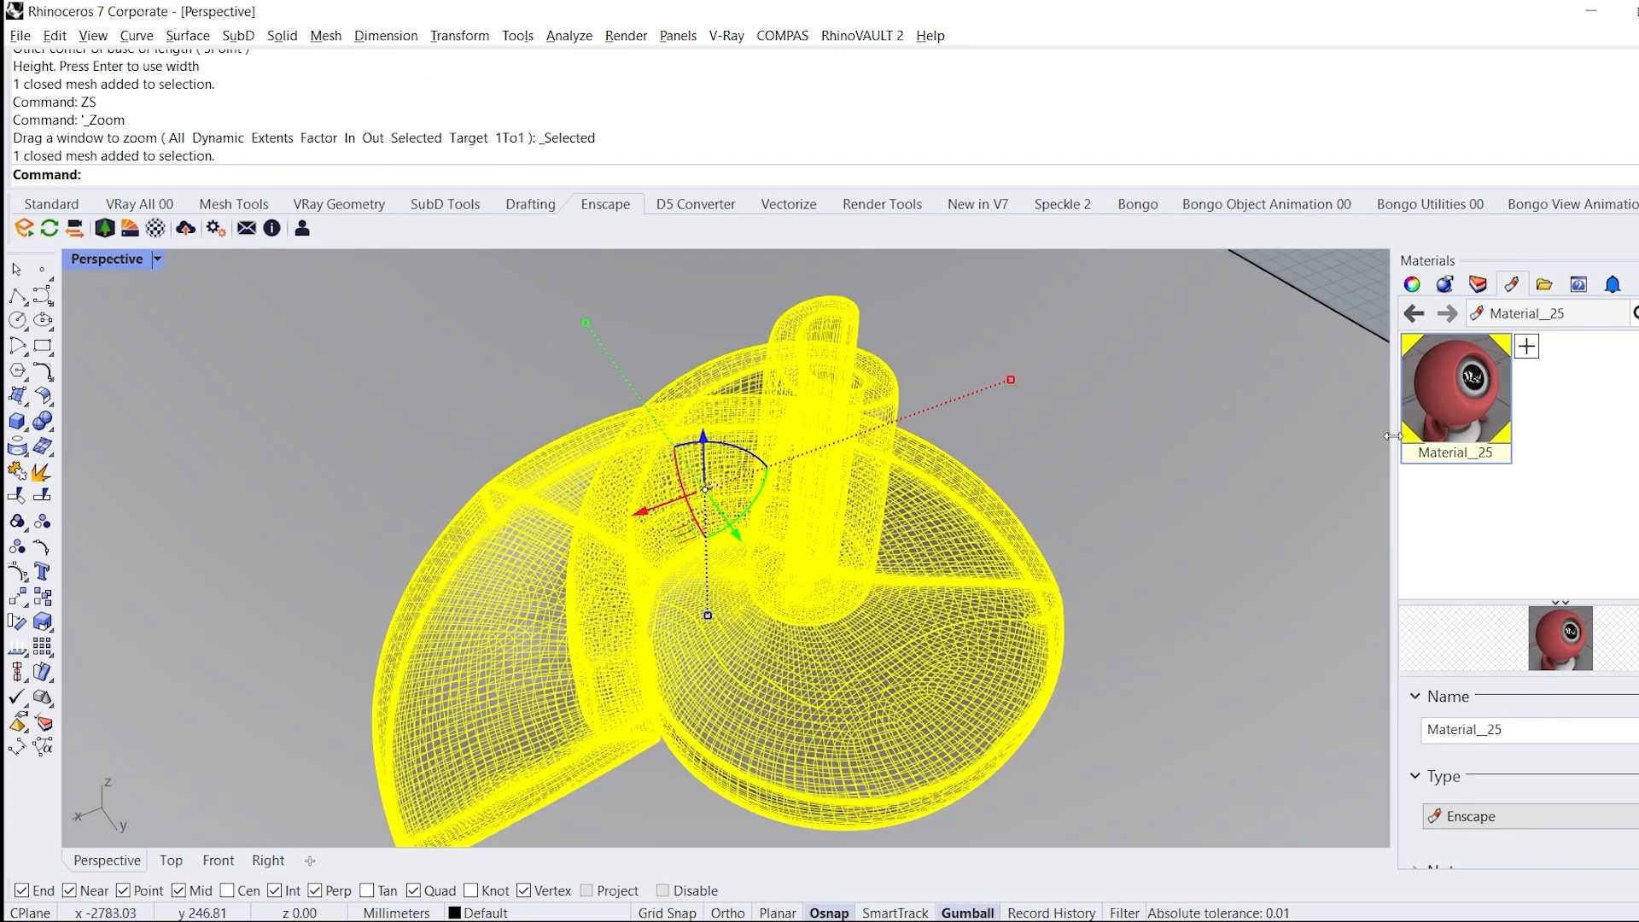
pyautogui.click(1412, 285)
pyautogui.click(1490, 315)
pyautogui.click(1555, 405)
pyautogui.press('Return')
pyautogui.press('Return')
pyautogui.press('Return')
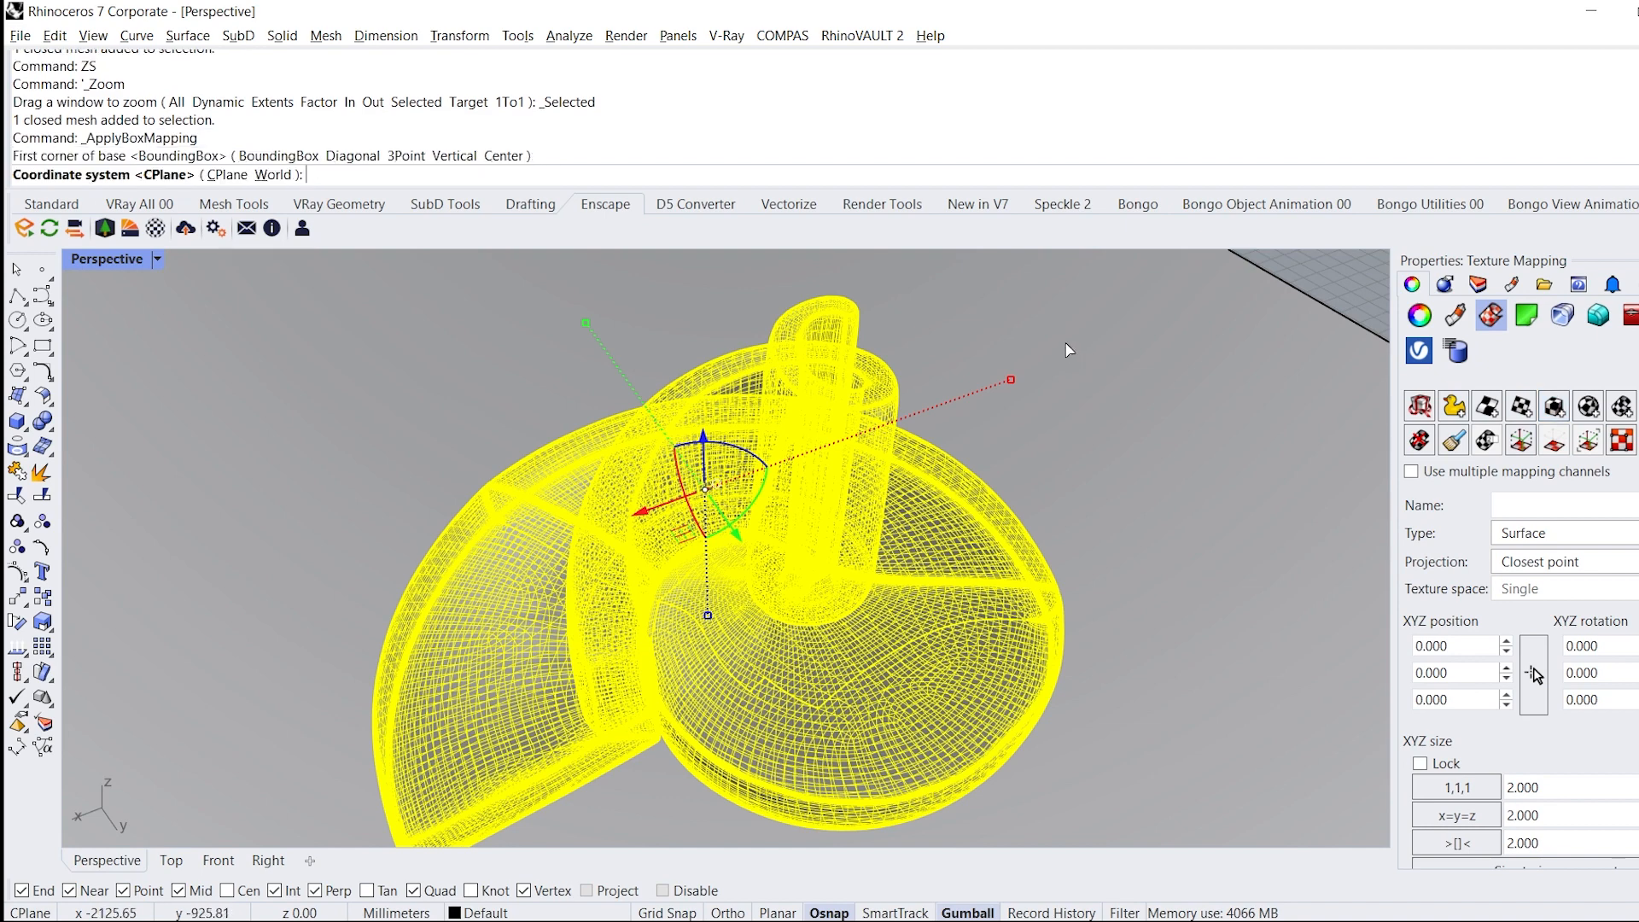
pyautogui.click(1457, 788)
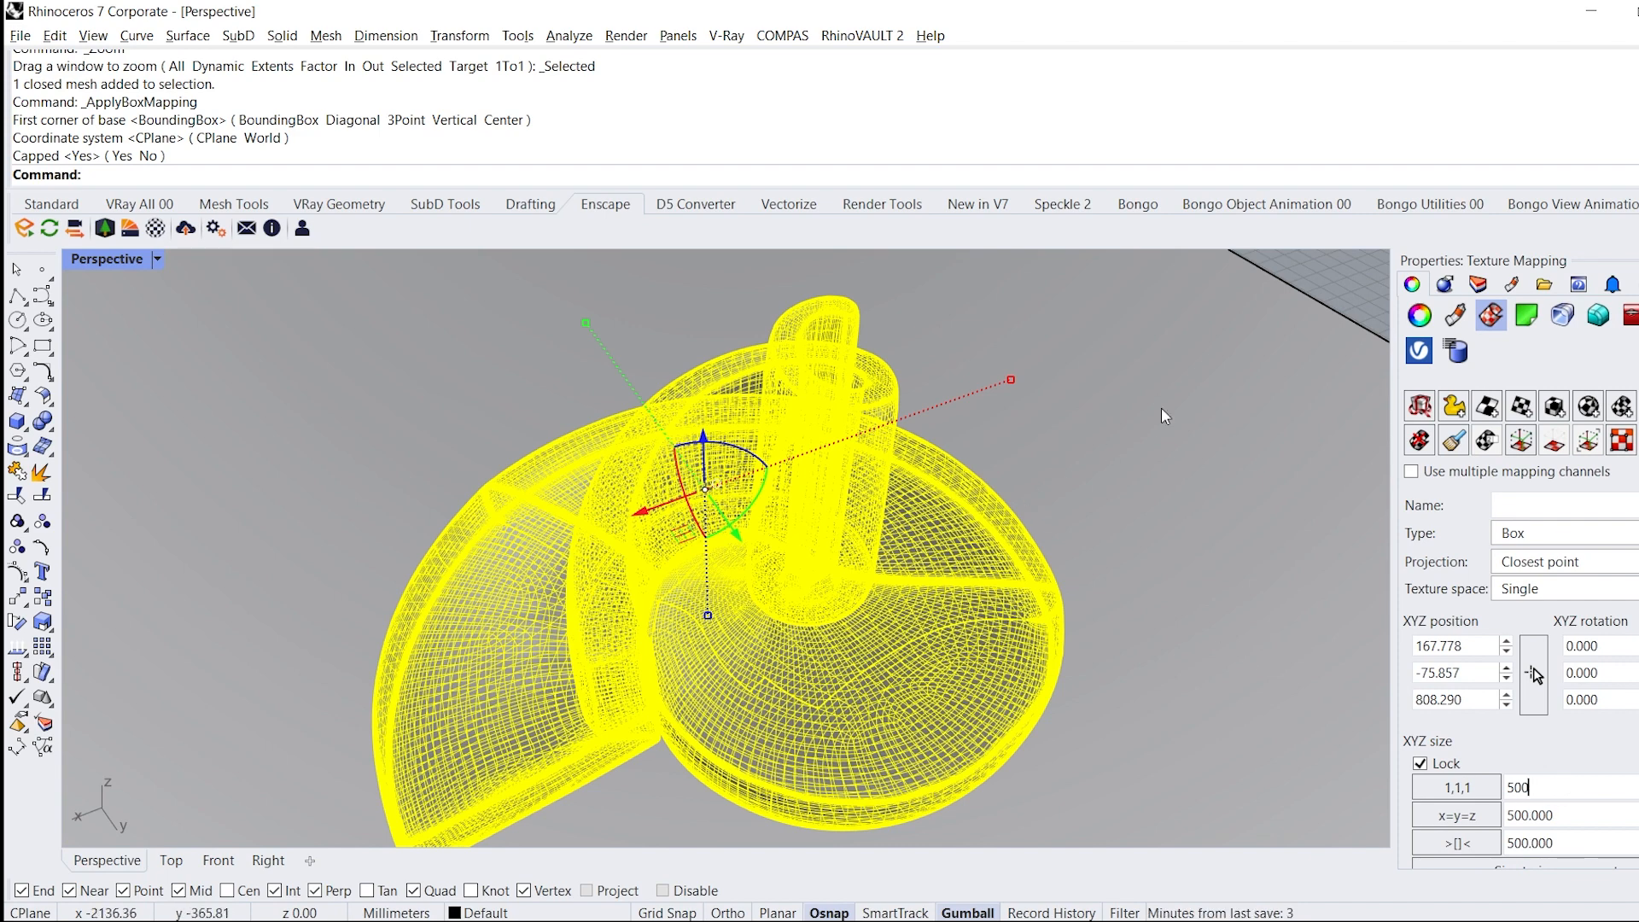
pyautogui.click(1329, 292)
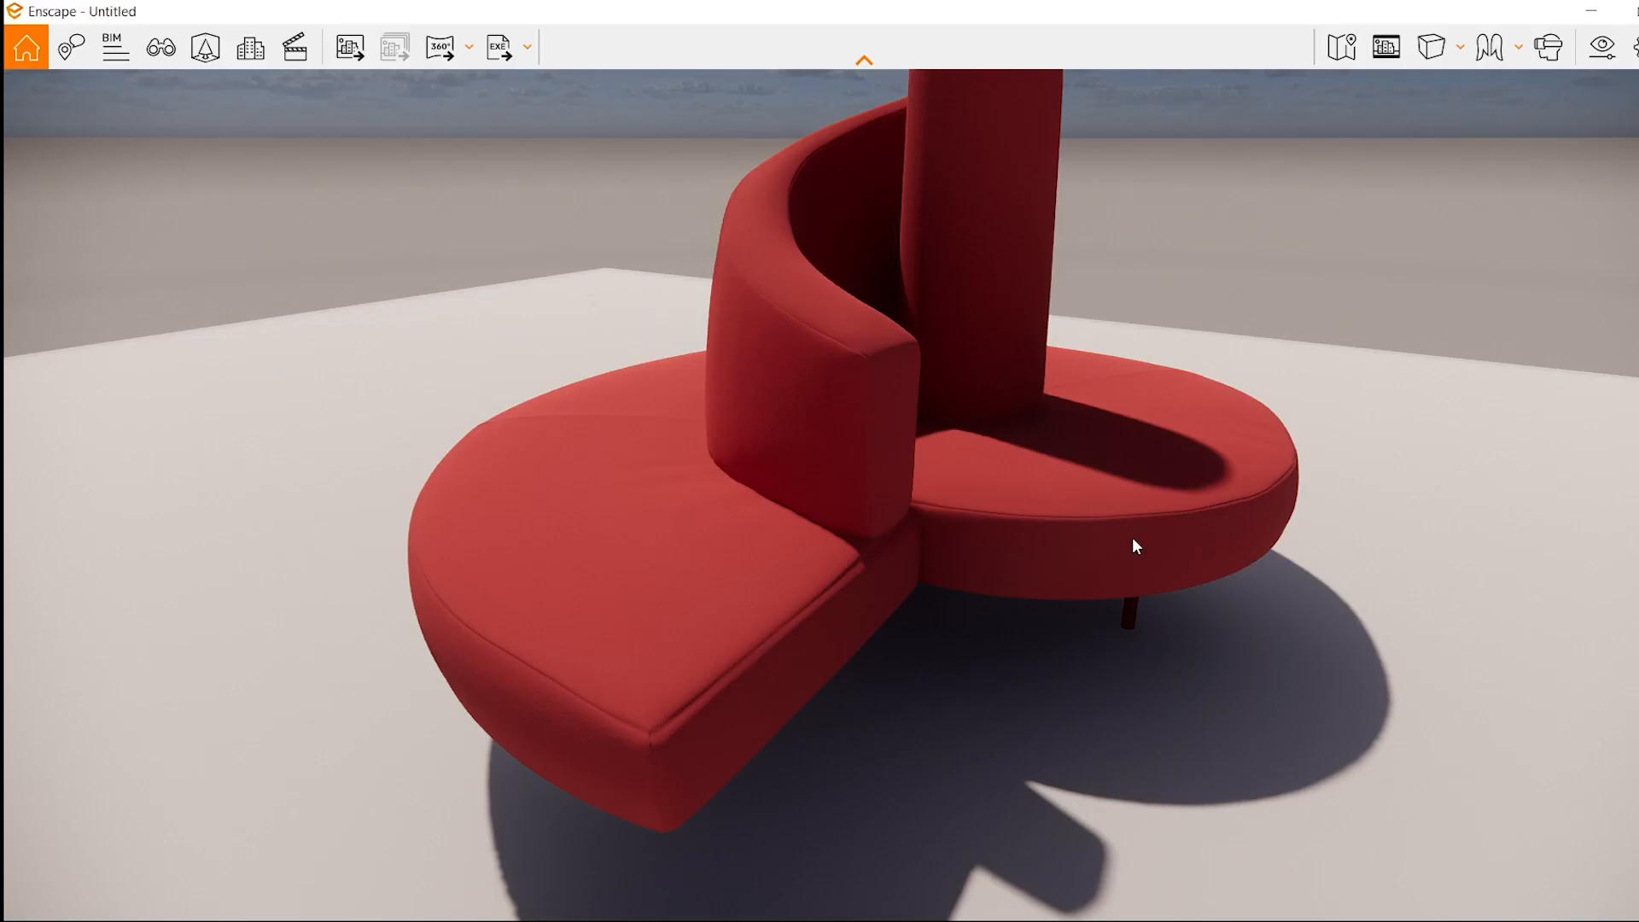
# - Examine the red sofa's fabric texture, seams and shadows in the Enscape render, up close and from all around
pyautogui.moveTo(1132, 536); pyautogui.dragTo(1093, 555)
pyautogui.scroll(6, 864, 495)
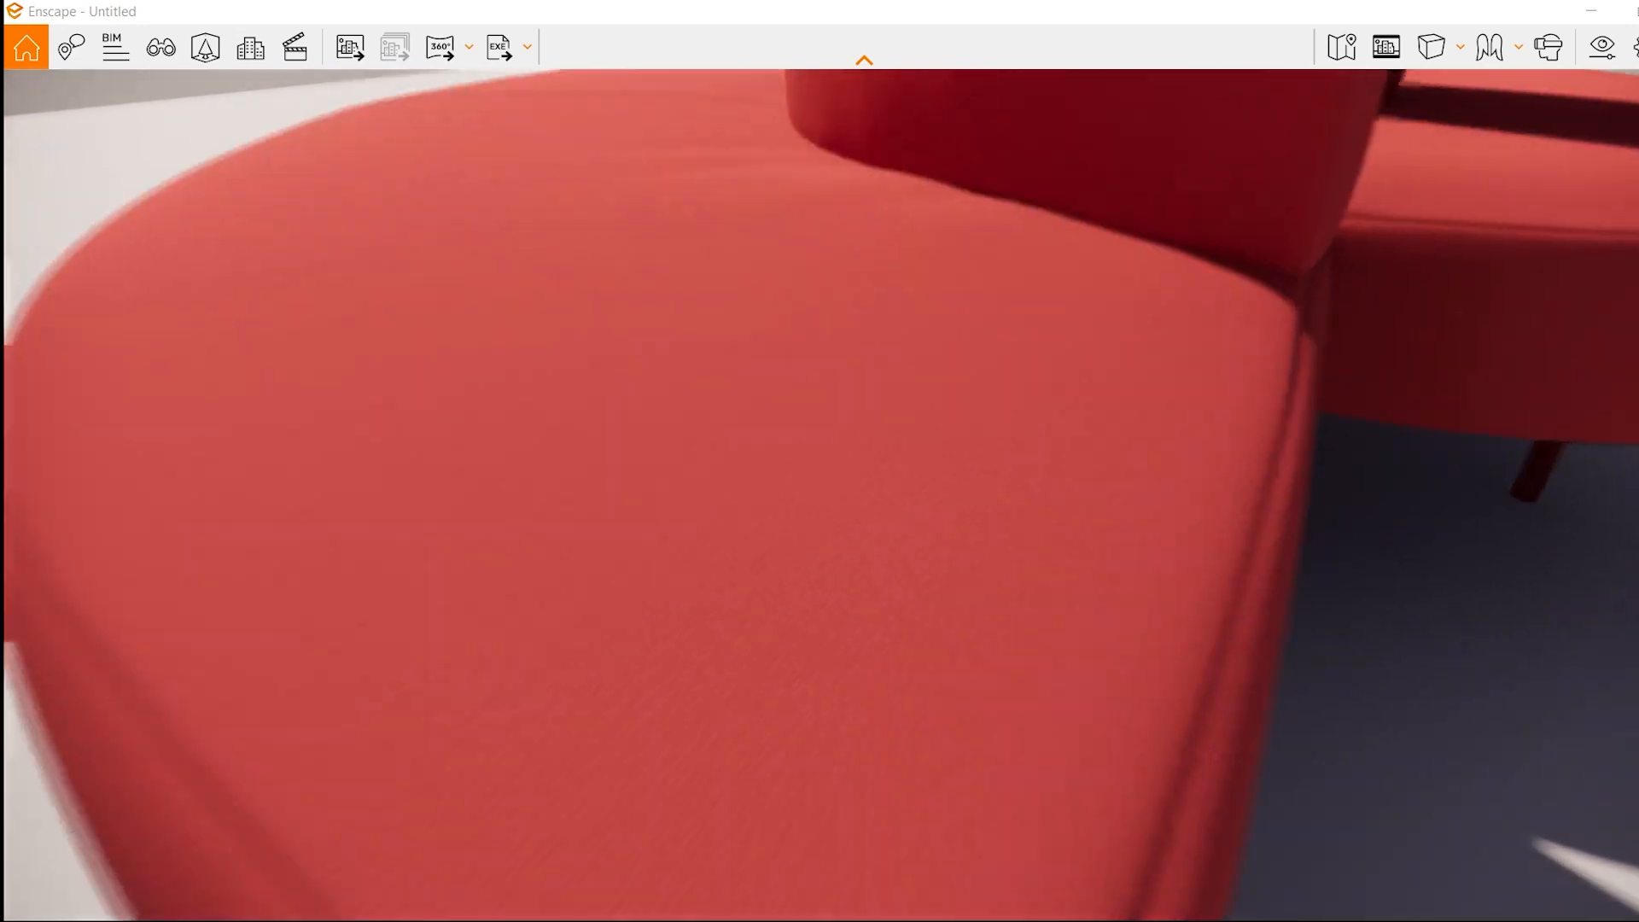
pyautogui.scroll(-1, 864, 496)
pyautogui.scroll(-5, 864, 496)
pyautogui.scroll(5, 864, 496)
pyautogui.scroll(-5, 864, 495)
pyautogui.scroll(-4, 864, 495)
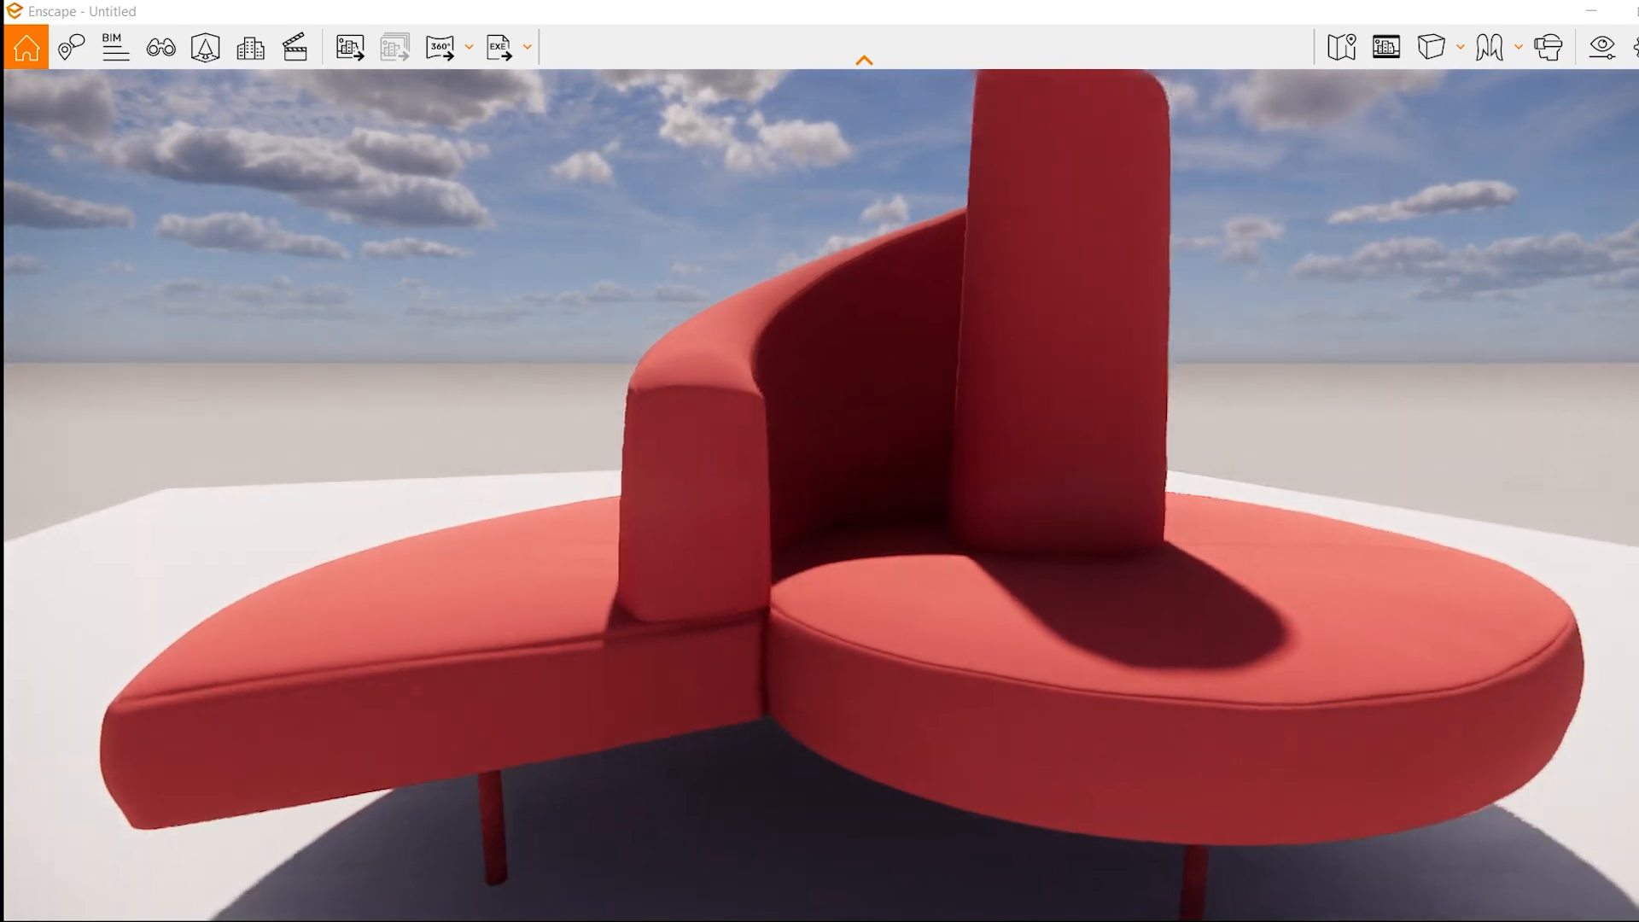
pyautogui.scroll(5, 864, 495)
pyautogui.scroll(-5, 864, 495)
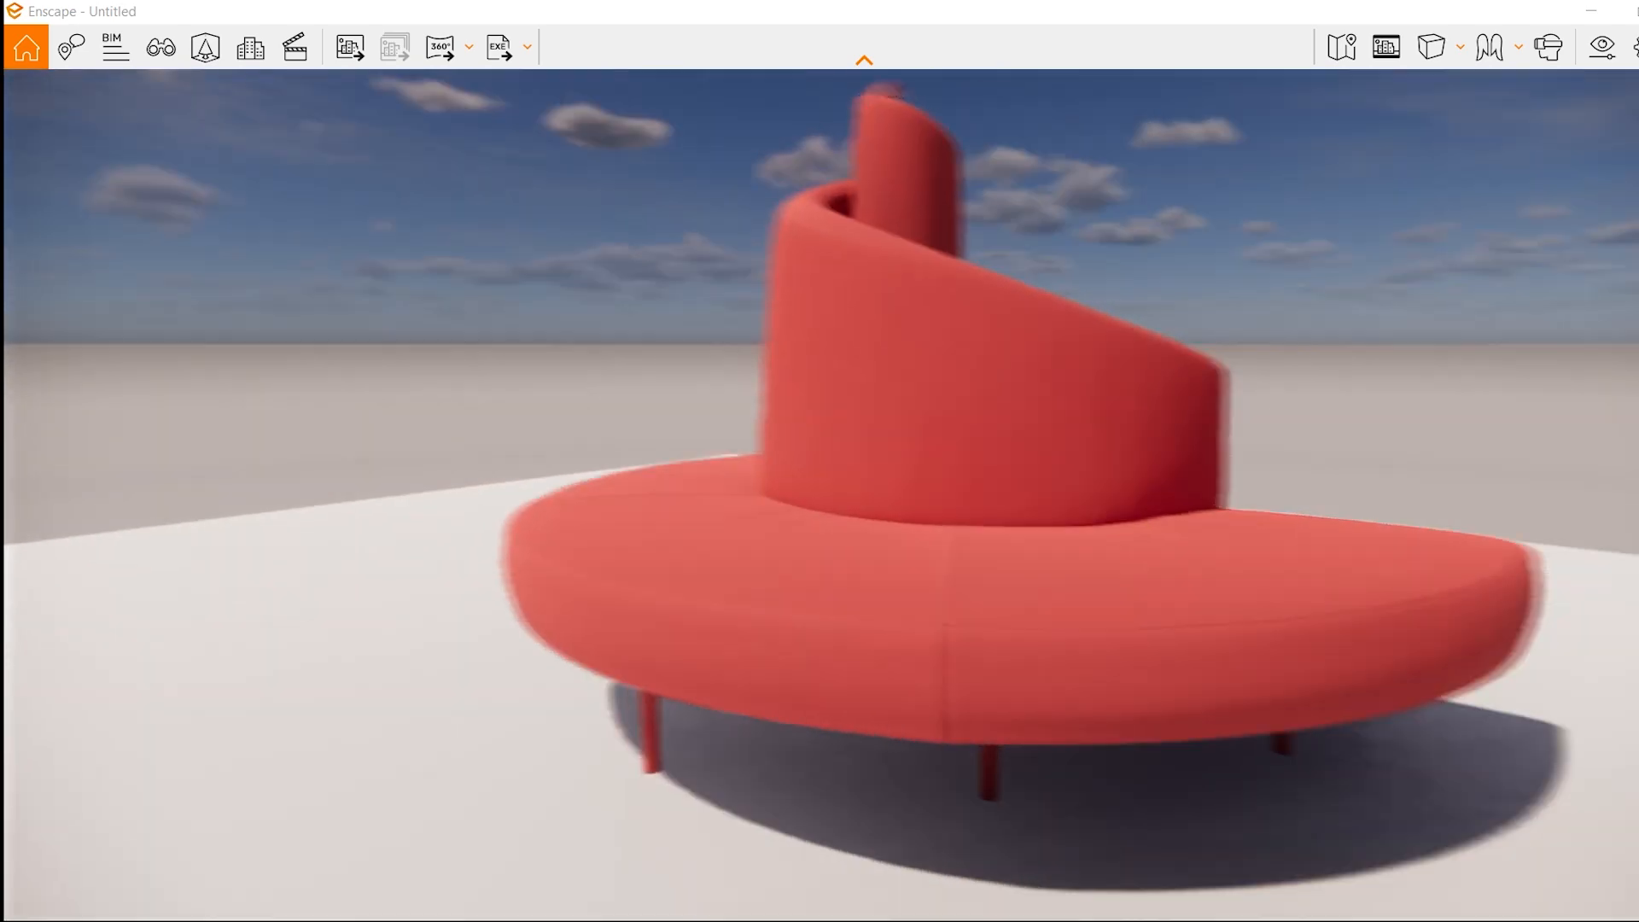
pyautogui.moveTo(864, 495); pyautogui.dragTo(734, 461, button='right')
pyautogui.moveTo(734, 461); pyautogui.dragTo(760, 632, button='middle')
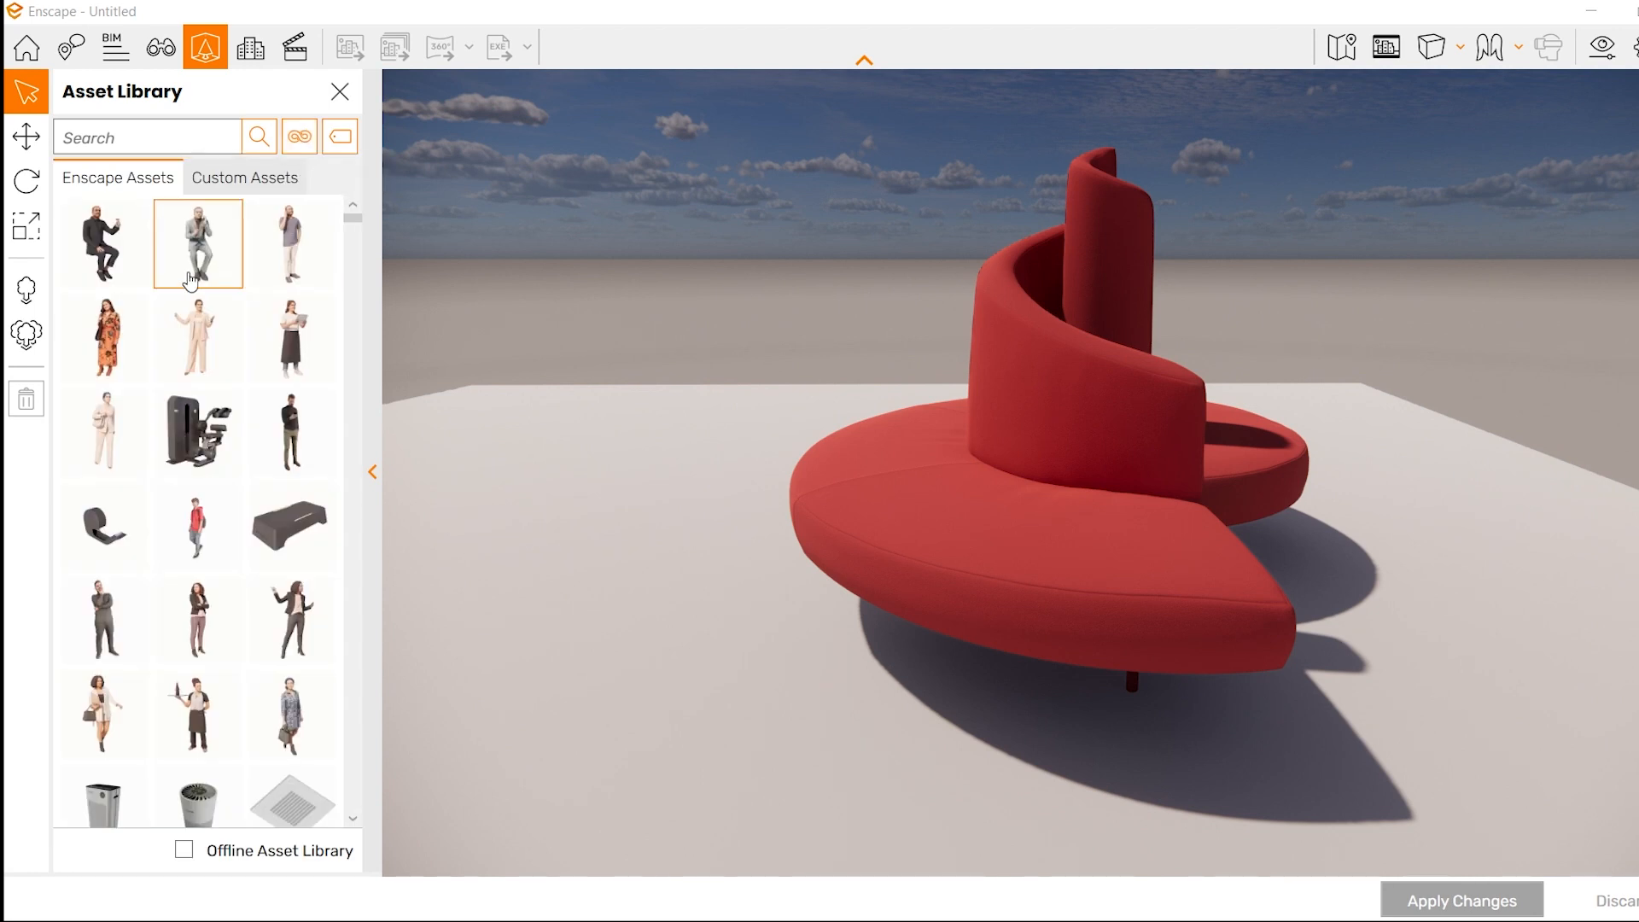
# - Place the seated man in a dark suit from the Enscape Asset Library beside the sofa, apply the changes, and close the library
pyautogui.click(106, 231)
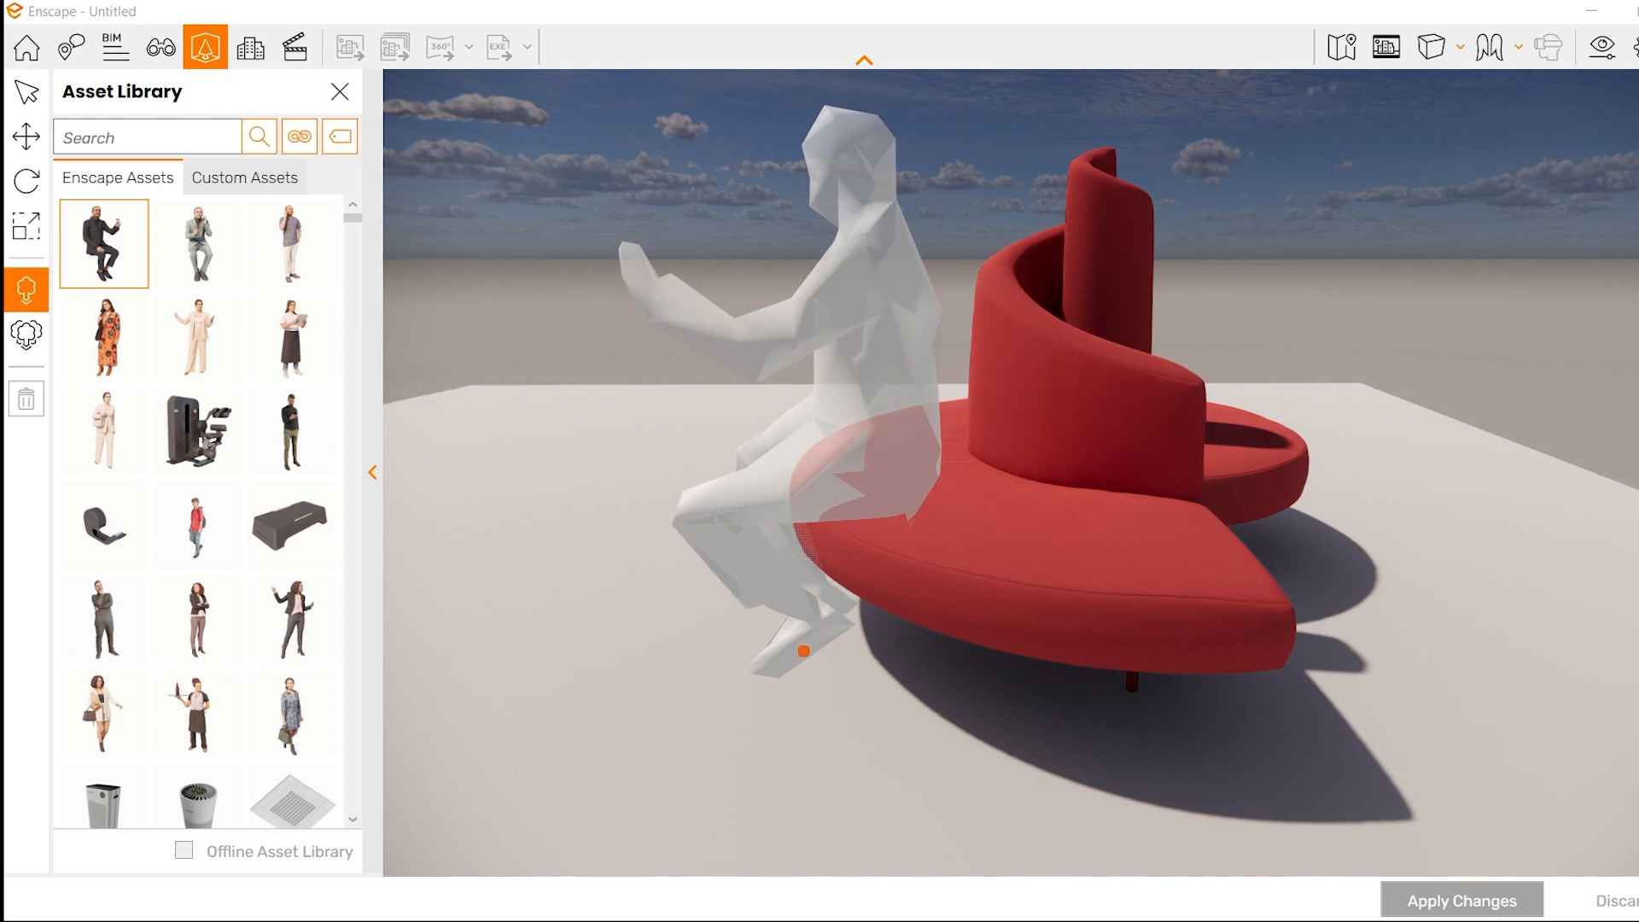
pyautogui.click(736, 727)
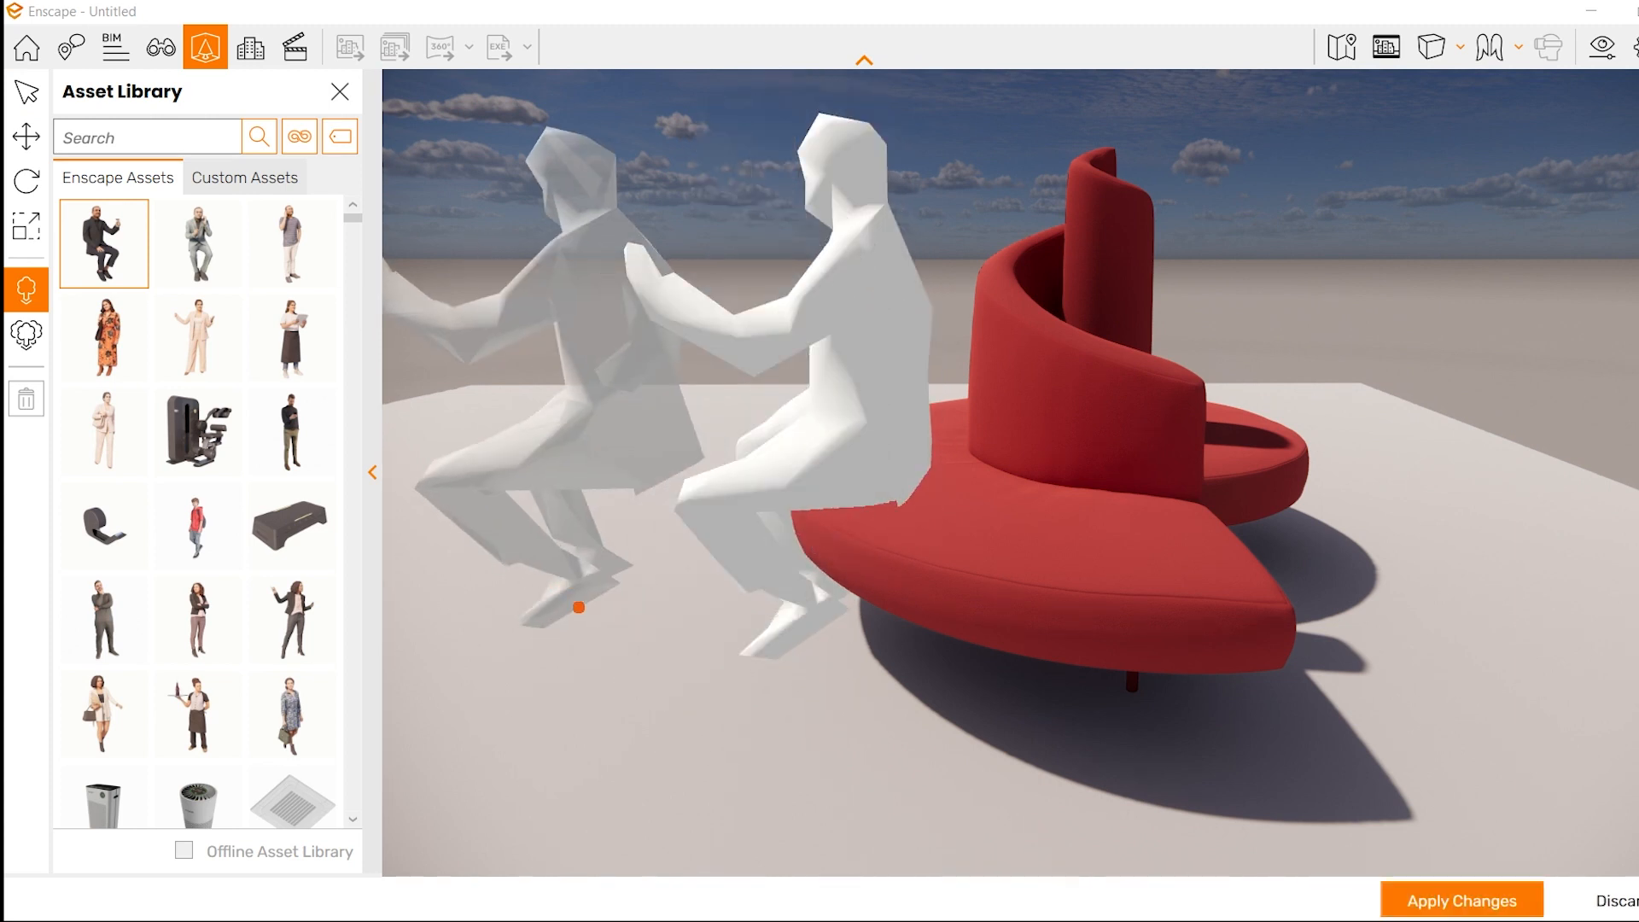
pyautogui.click(1462, 900)
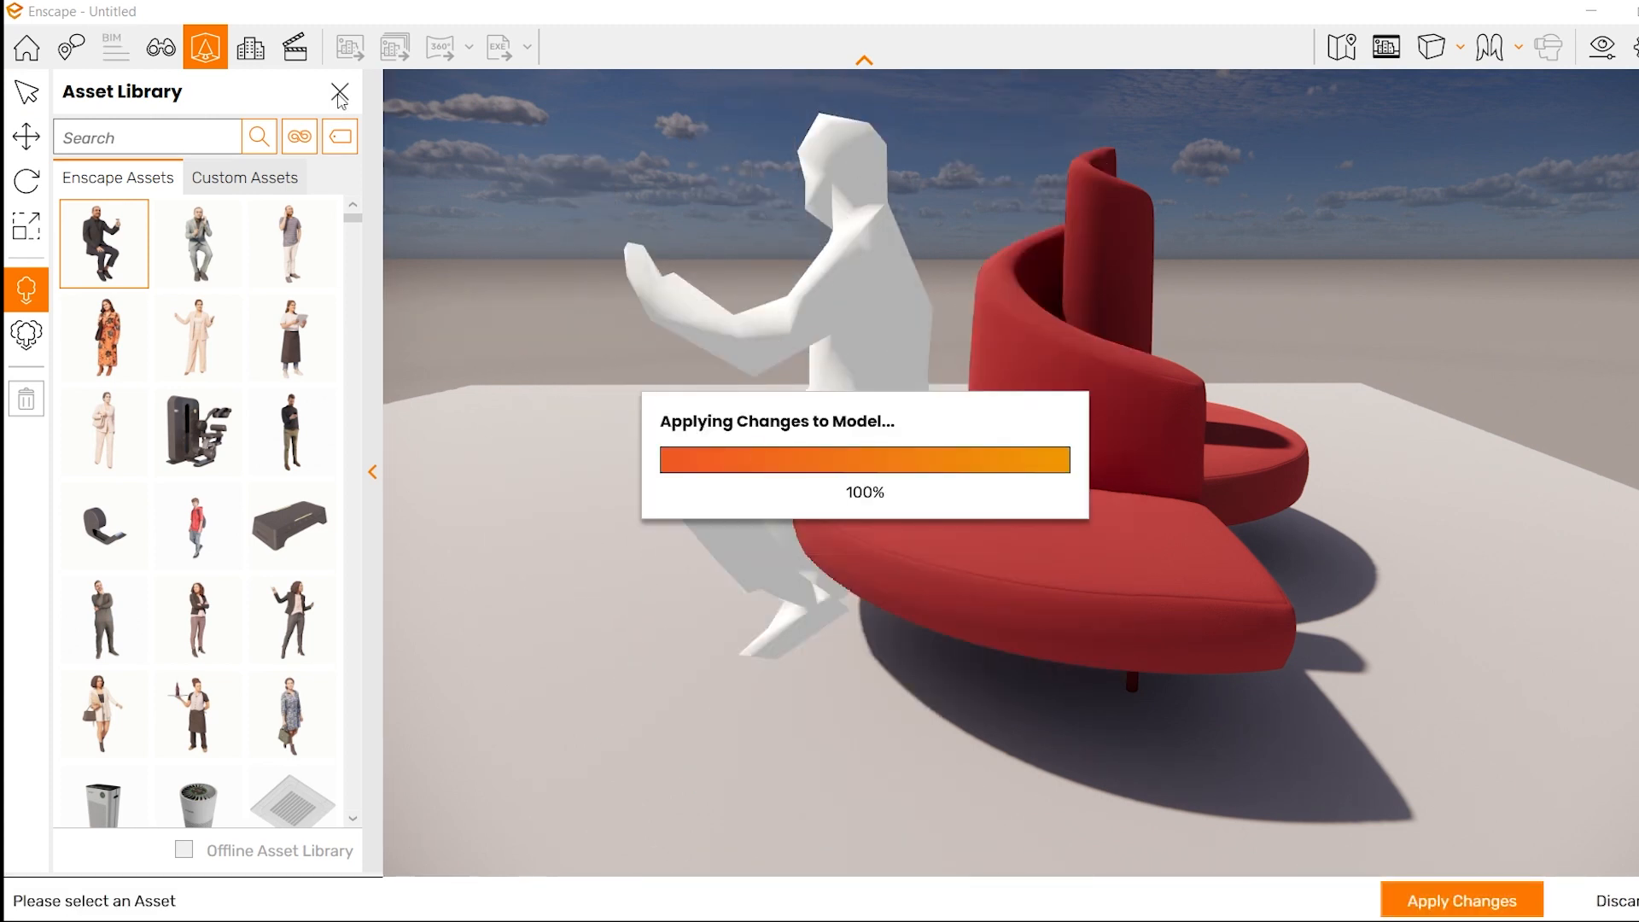
pyautogui.click(340, 96)
pyautogui.moveTo(153, 309); pyautogui.dragTo(357, 273, button='right')
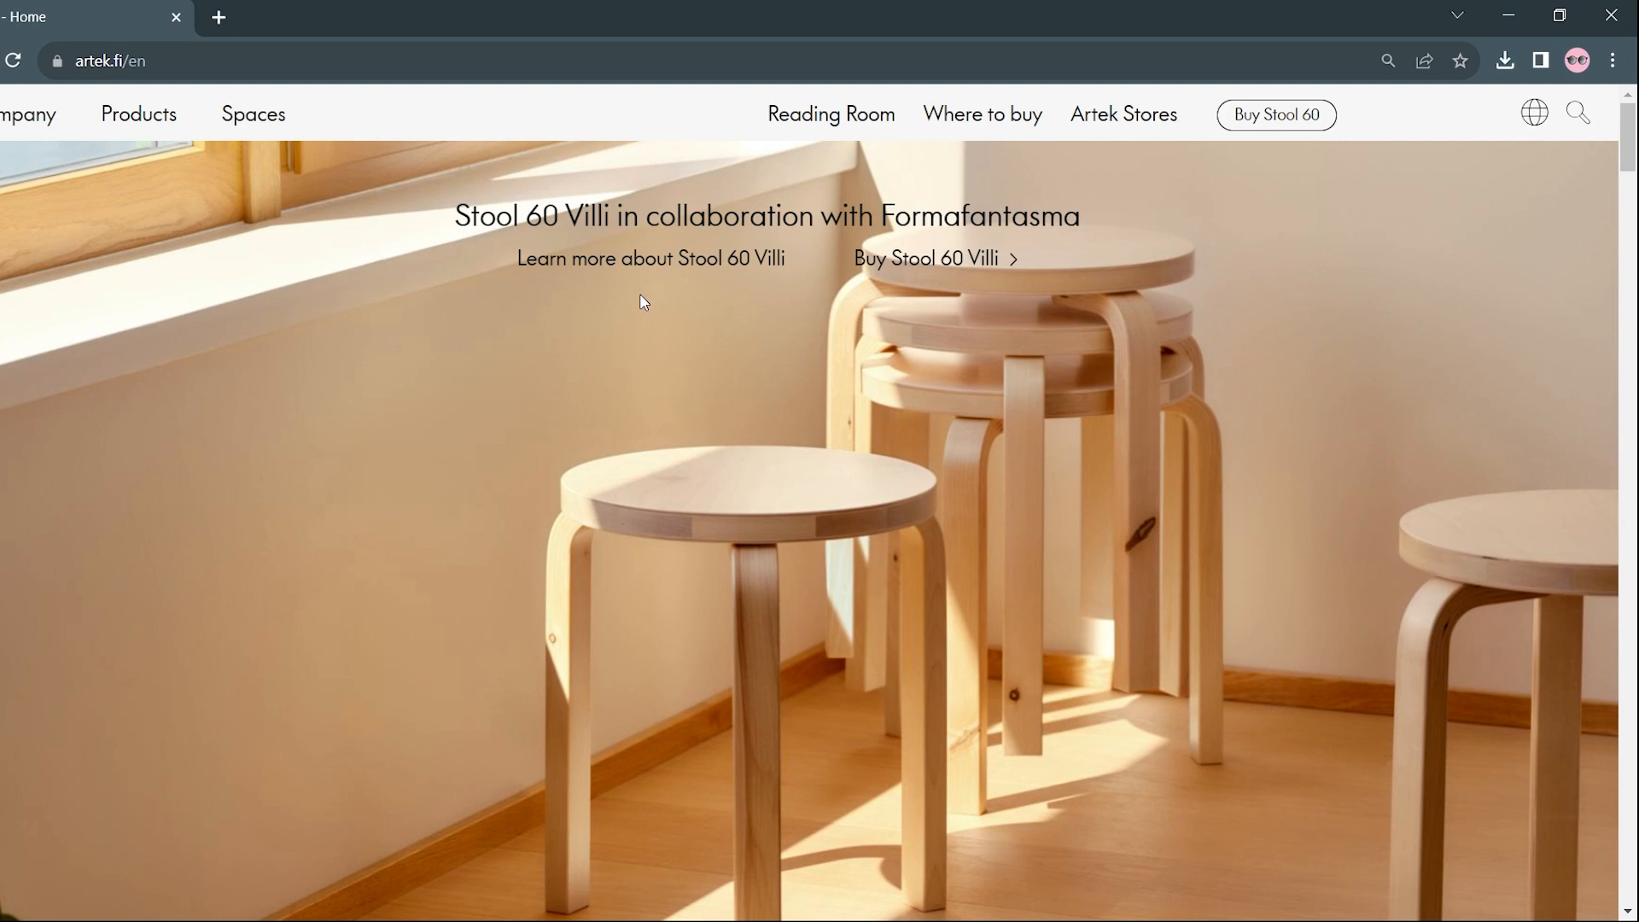
# - Look through the Artek homepage in the browser, from the Stool 60 editions through the iconic products to the footer links
pyautogui.scroll(-10, 654, 299)
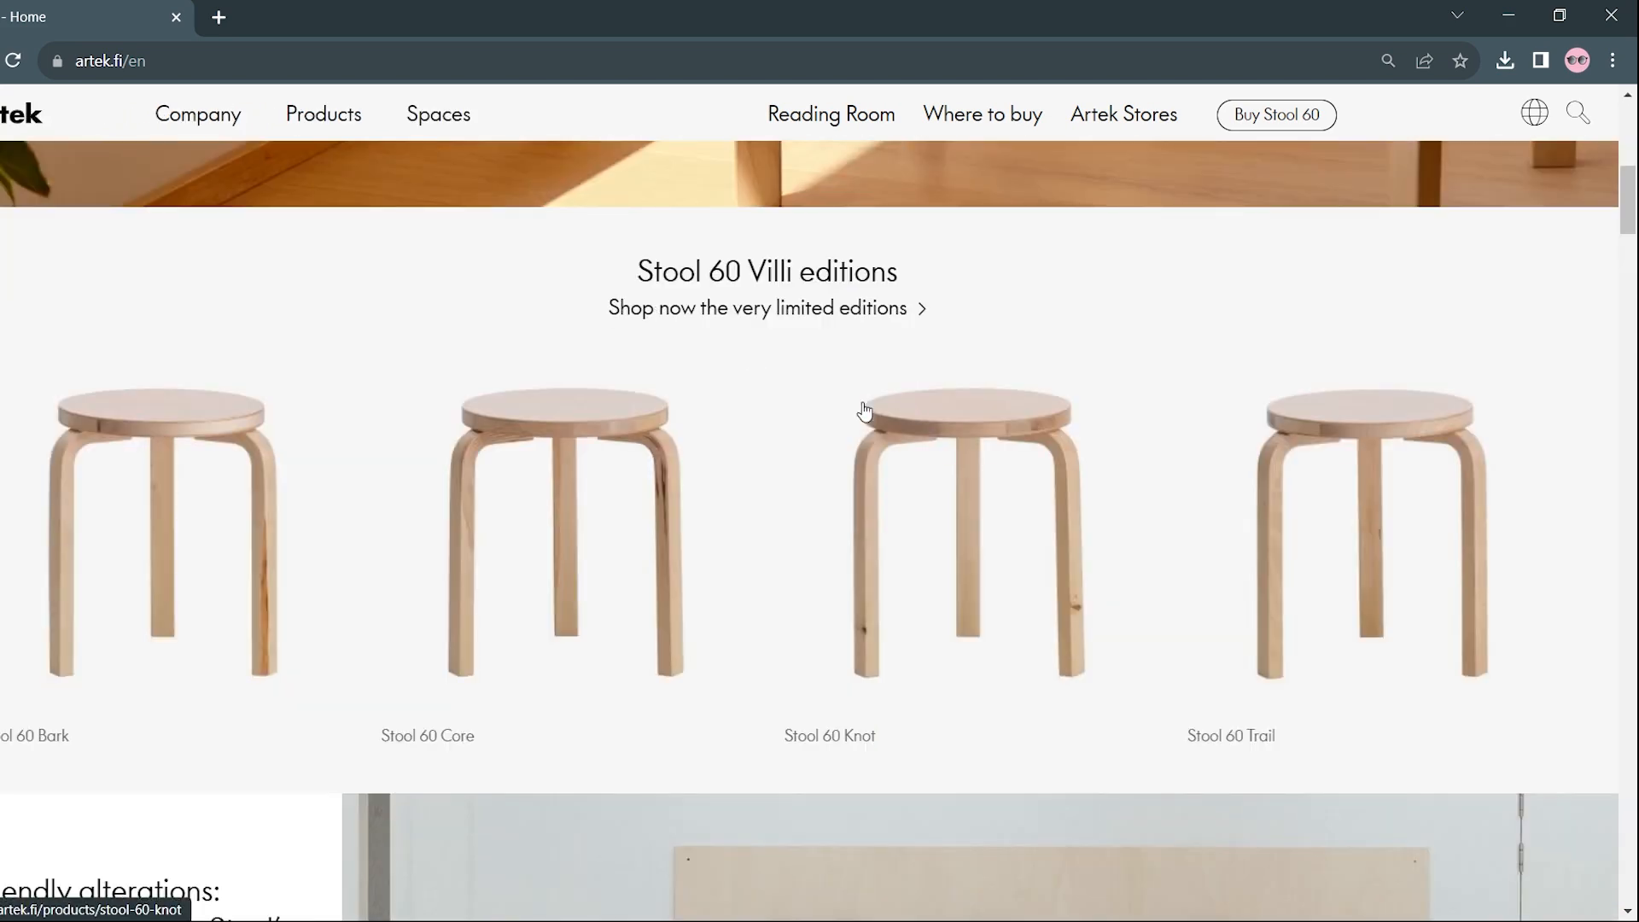
pyautogui.scroll(-8, 774, 408)
pyautogui.scroll(-13, 774, 408)
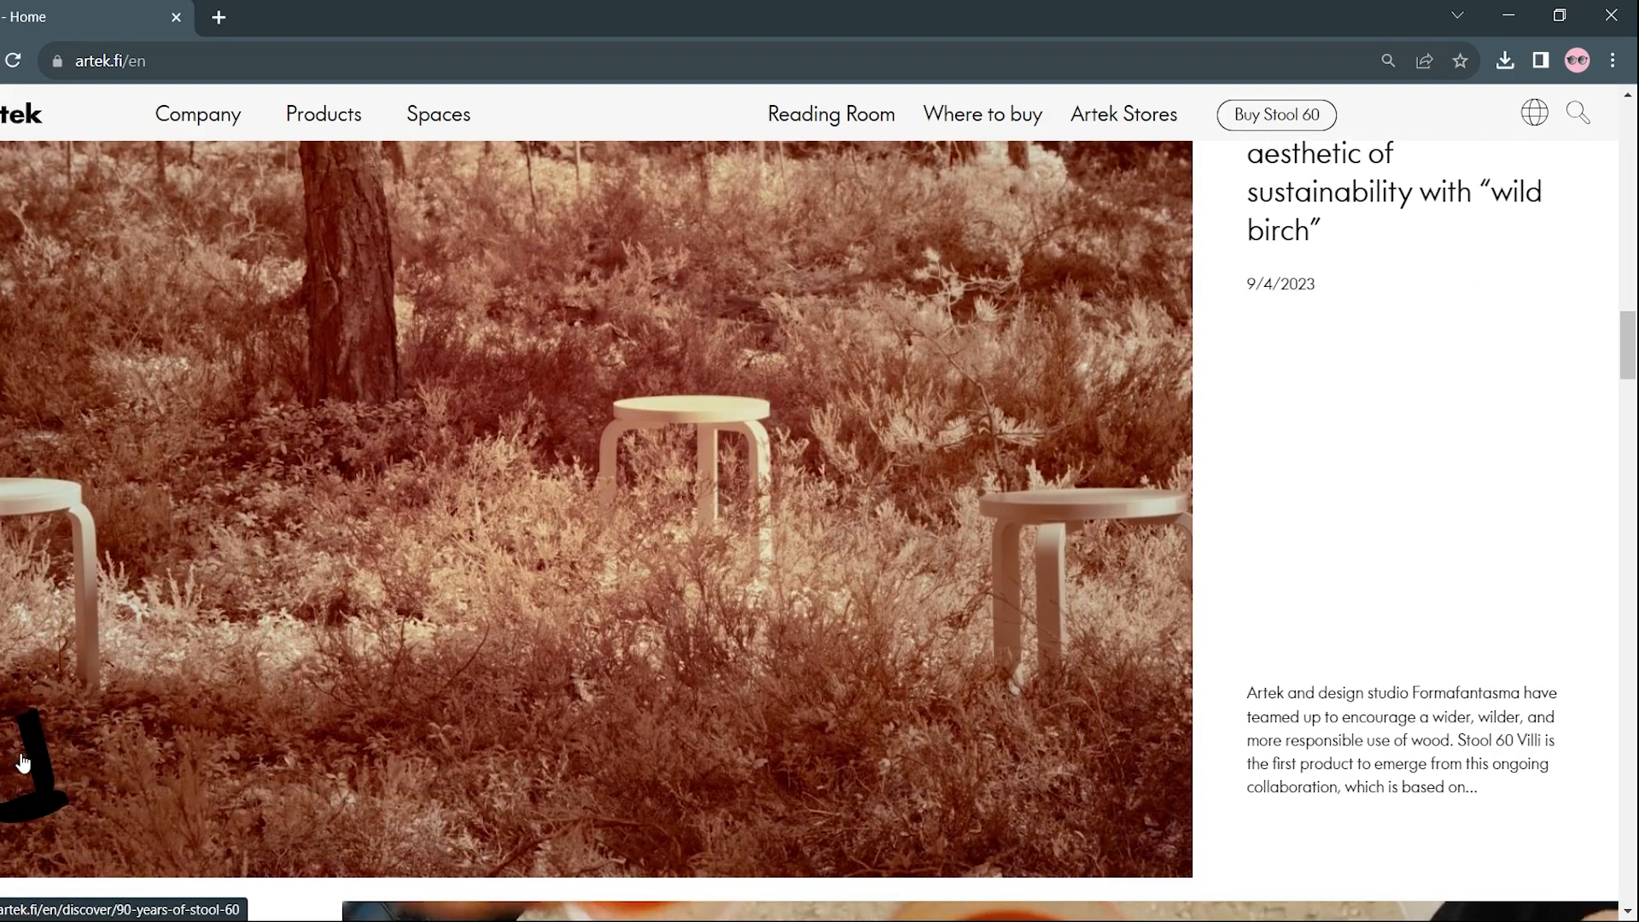
pyautogui.scroll(-7, 245, 638)
pyautogui.scroll(-10, 245, 639)
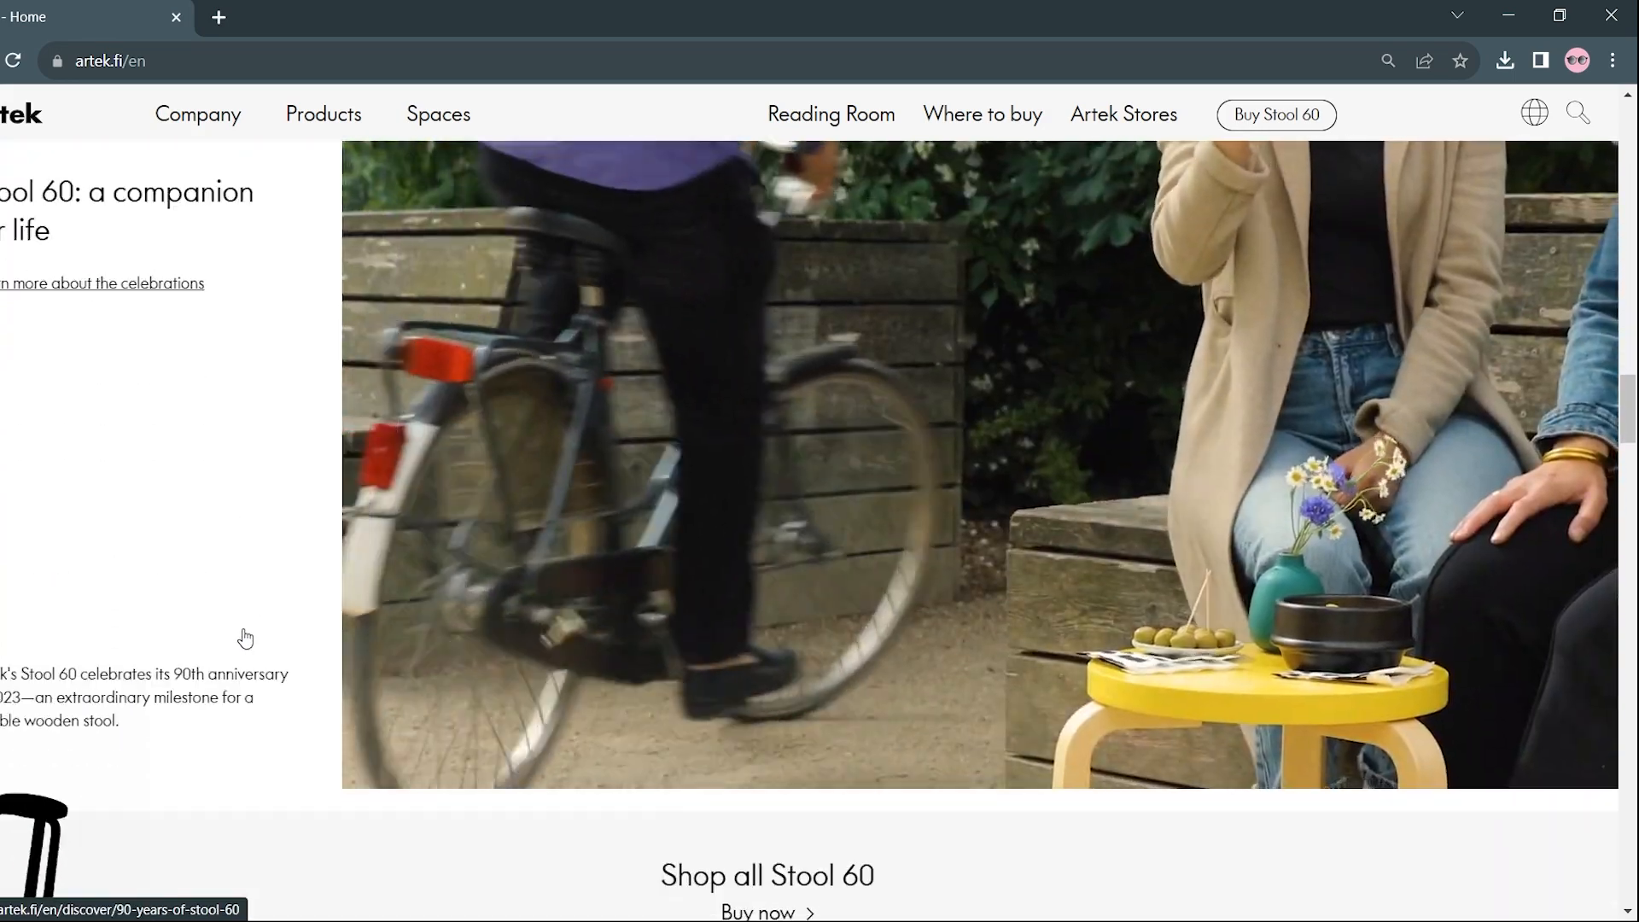
pyautogui.scroll(-3, 316, 622)
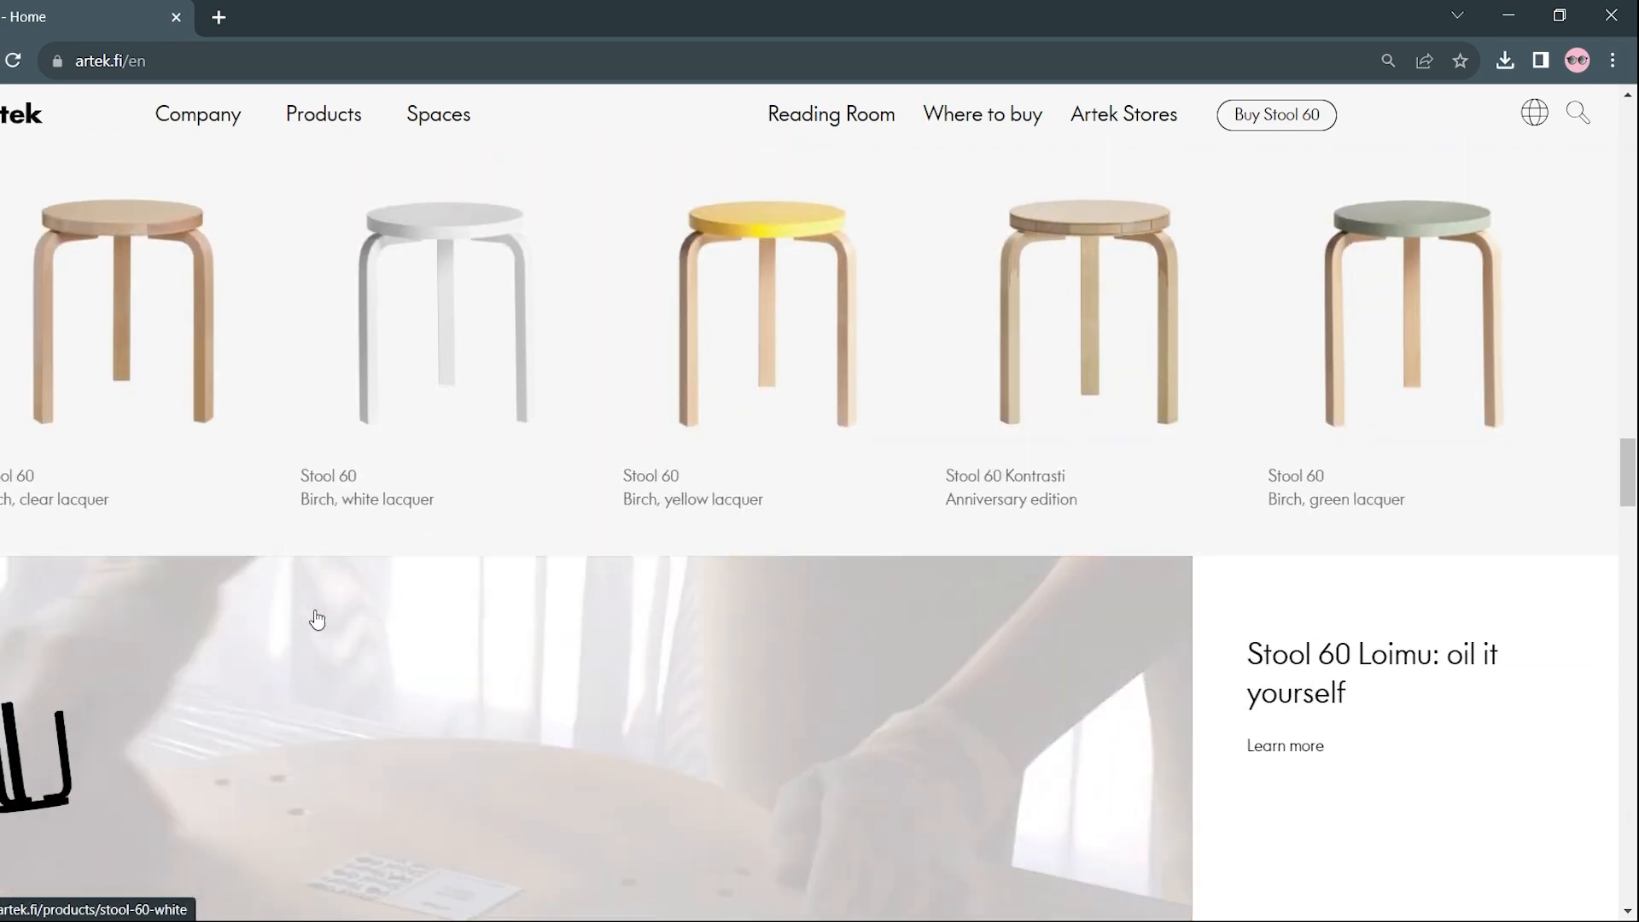
pyautogui.scroll(3, 834, 571)
pyautogui.scroll(-5, 927, 611)
pyautogui.scroll(-14, 927, 612)
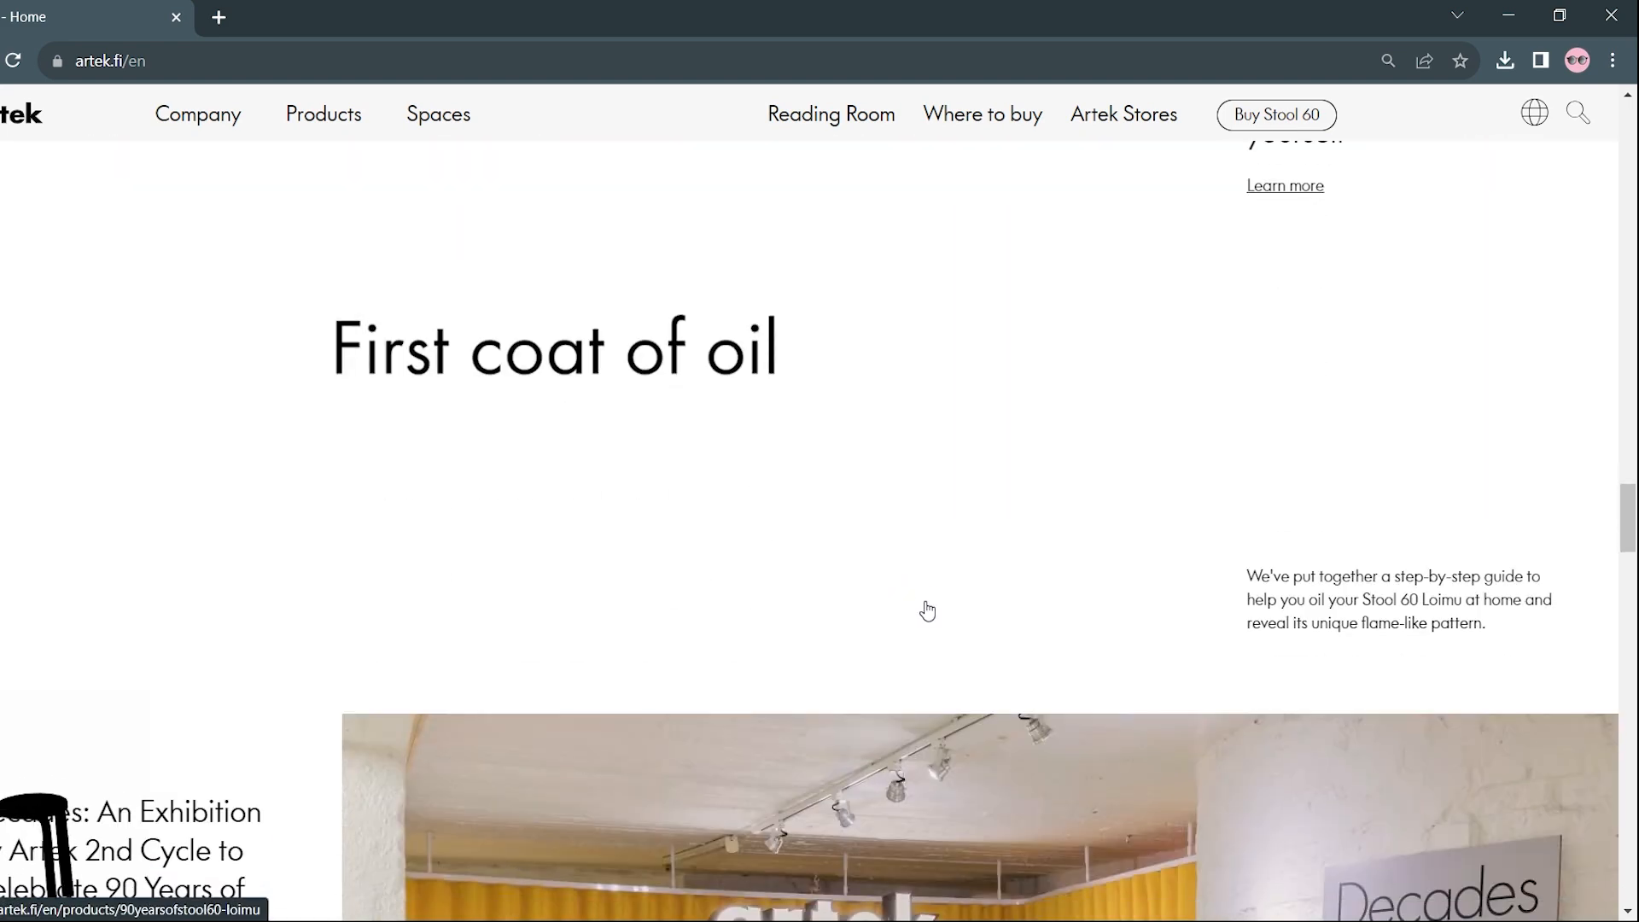
pyautogui.scroll(-9, 922, 642)
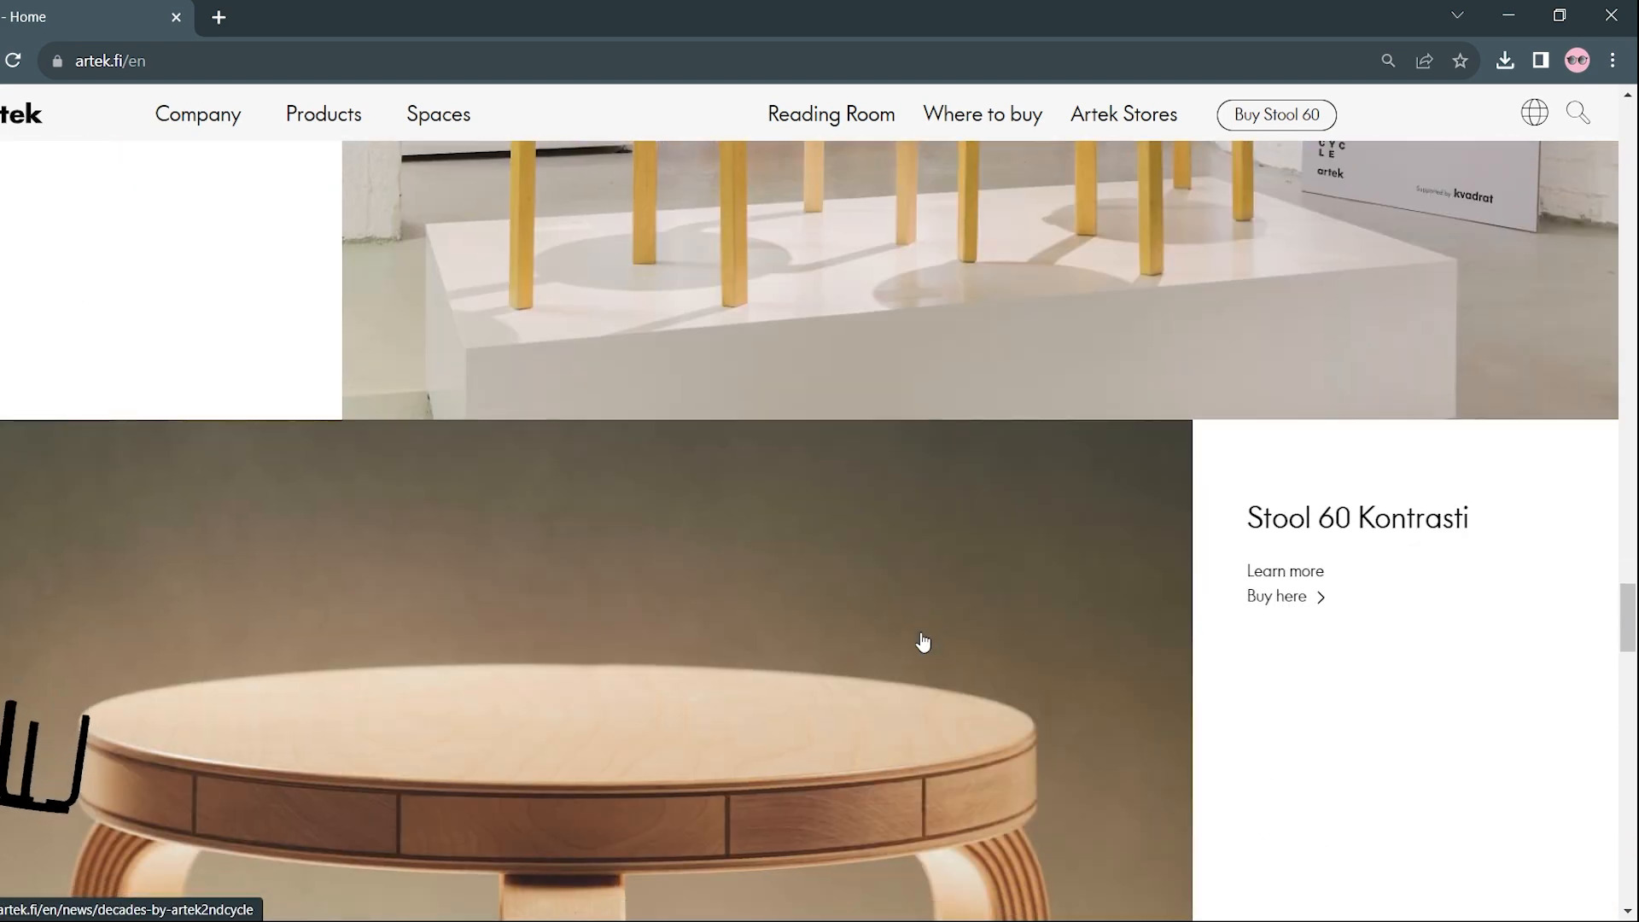
pyautogui.scroll(-1, 905, 651)
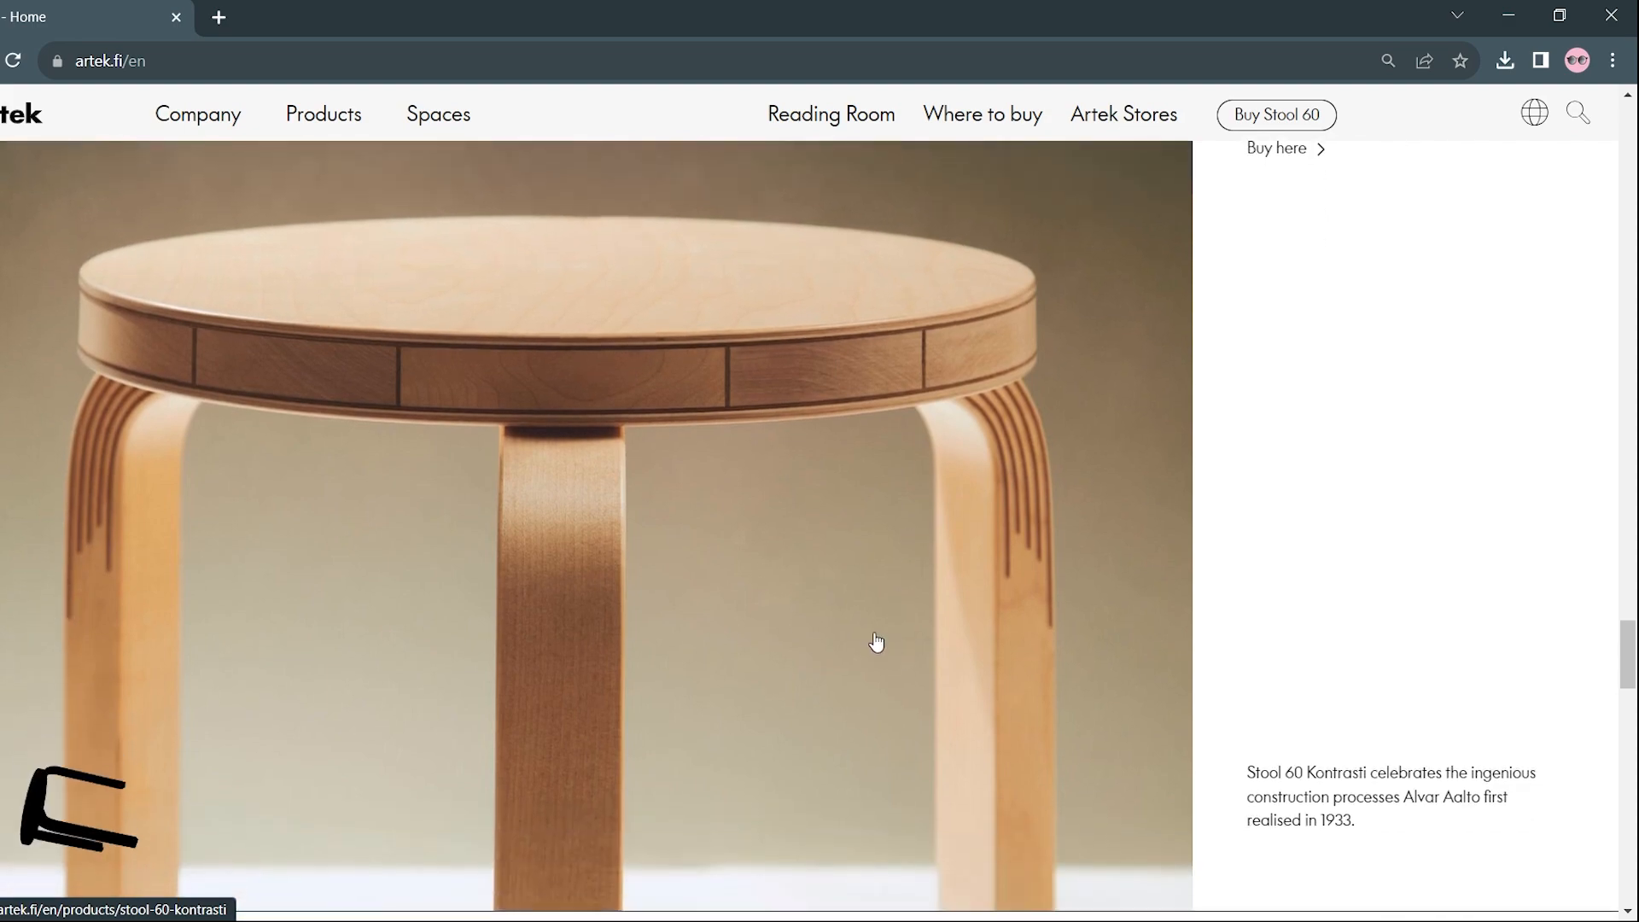
pyautogui.scroll(-10, 658, 412)
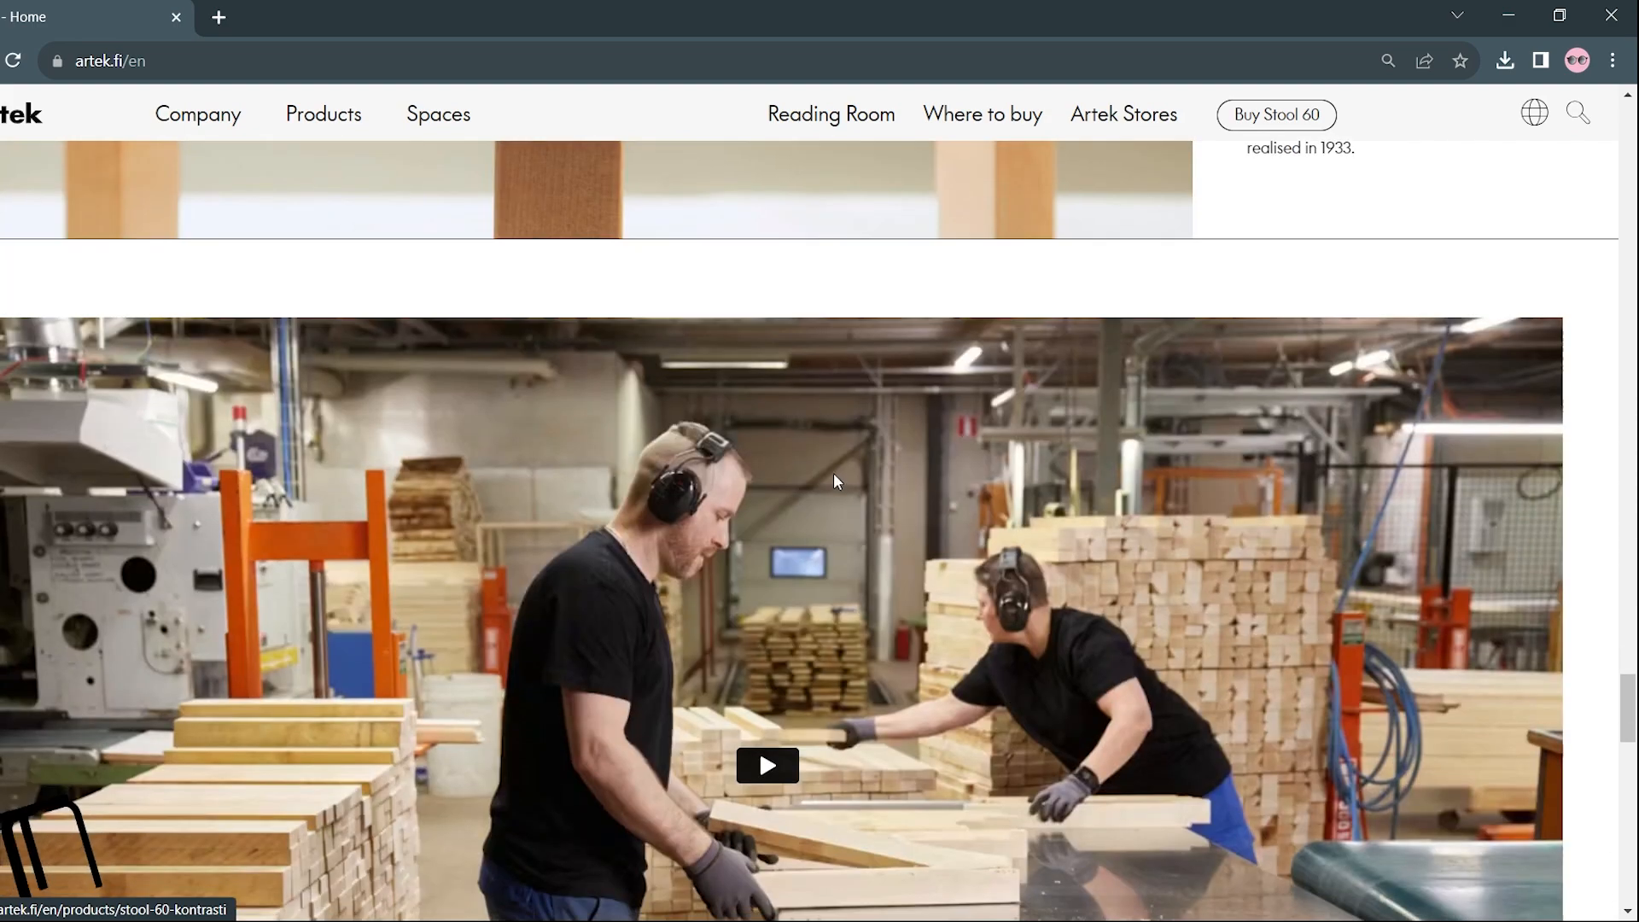
pyautogui.scroll(-10, 620, 522)
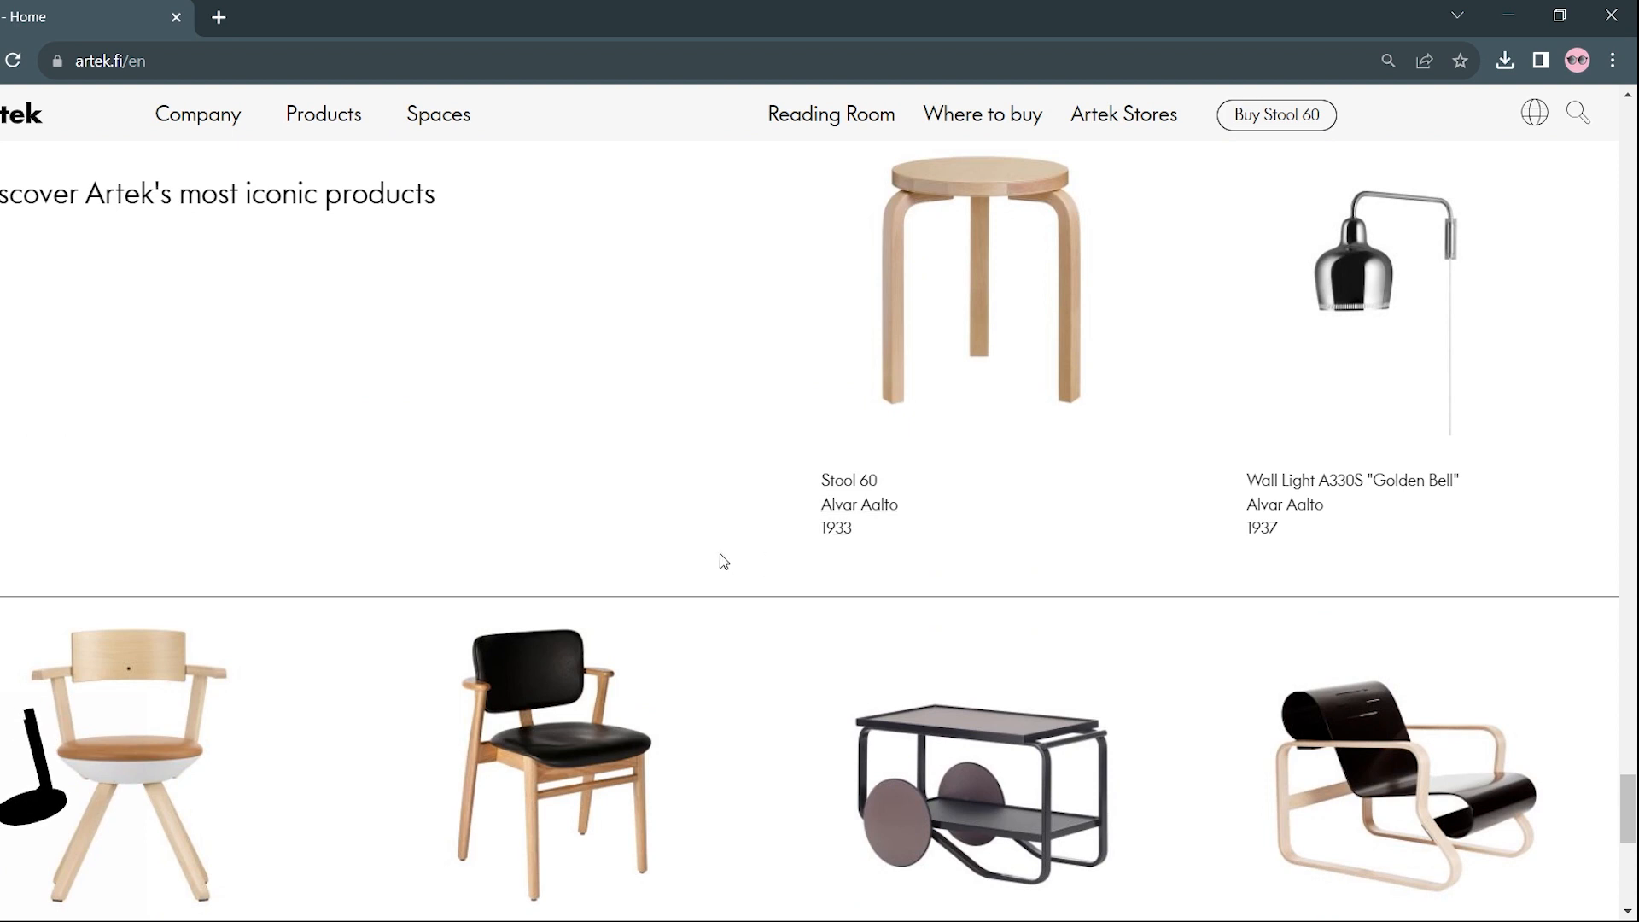
pyautogui.scroll(-8, 572, 525)
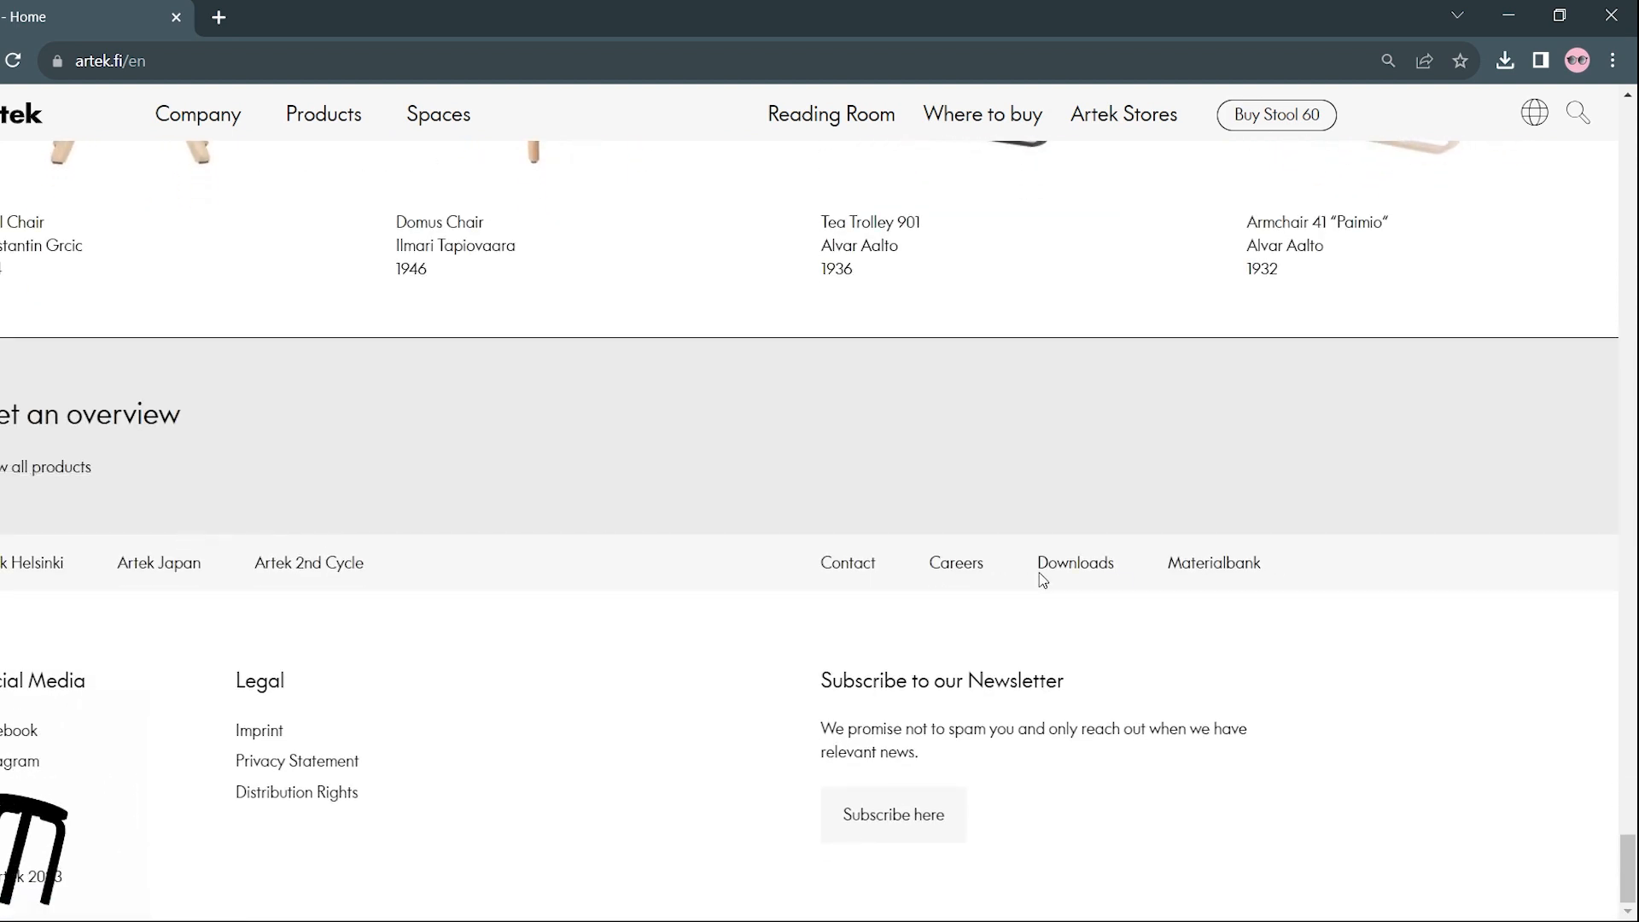
# - Return to the start of the Artek homepage and open the Sofas product category
pyautogui.scroll(6, 1027, 580)
pyautogui.moveTo(1628, 823); pyautogui.dragTo(1606, 149)
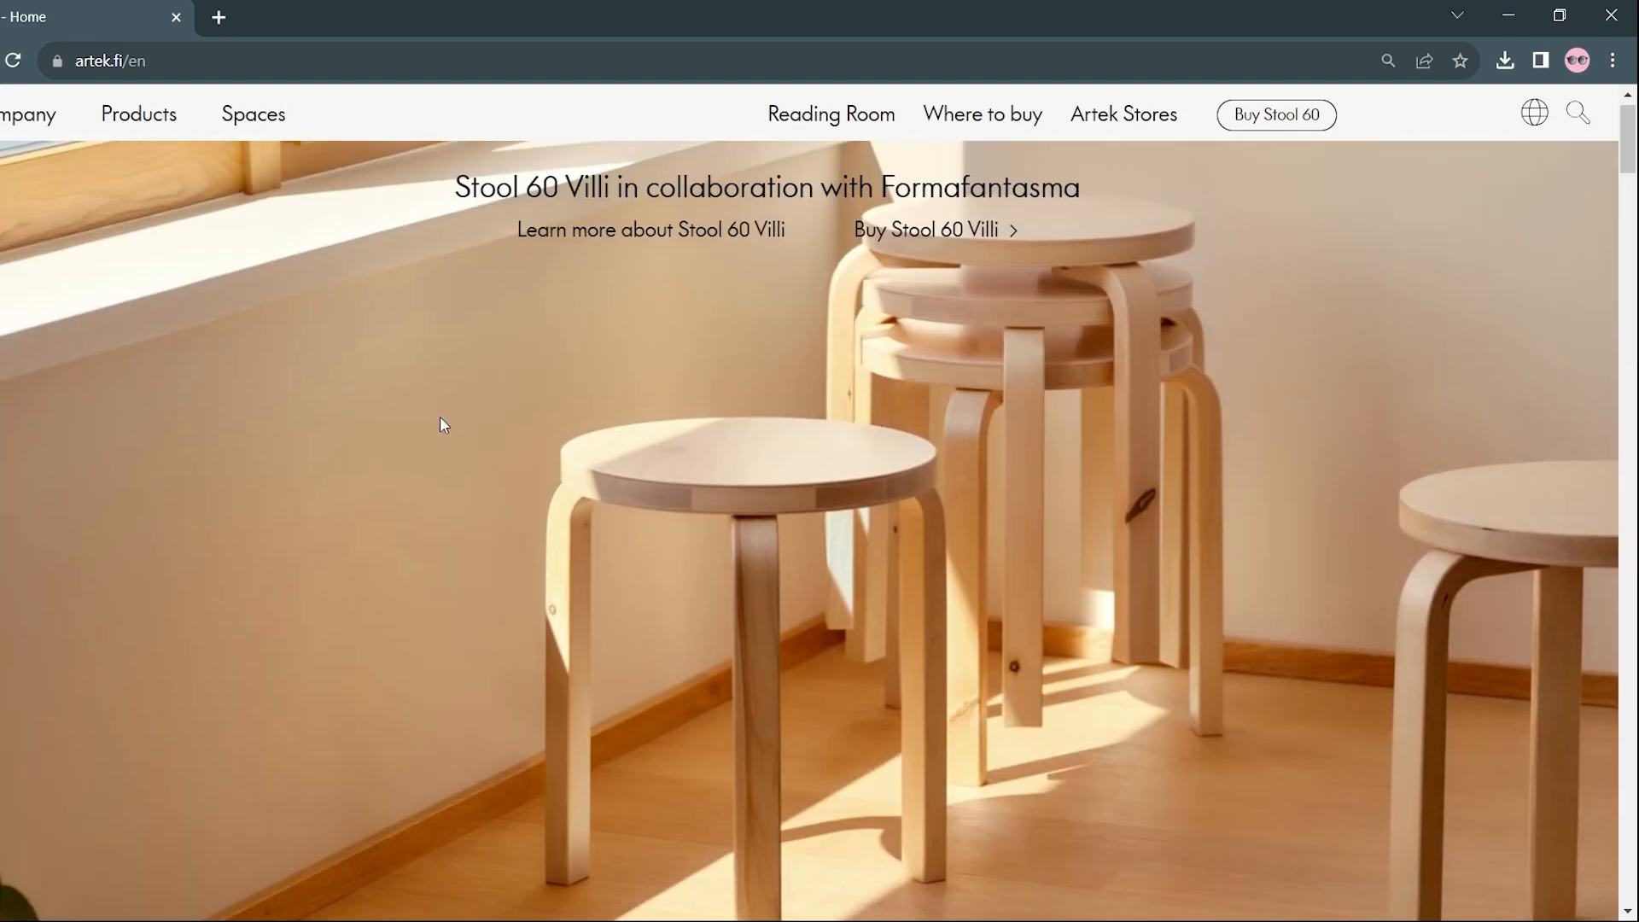
pyautogui.scroll(1, 608, 357)
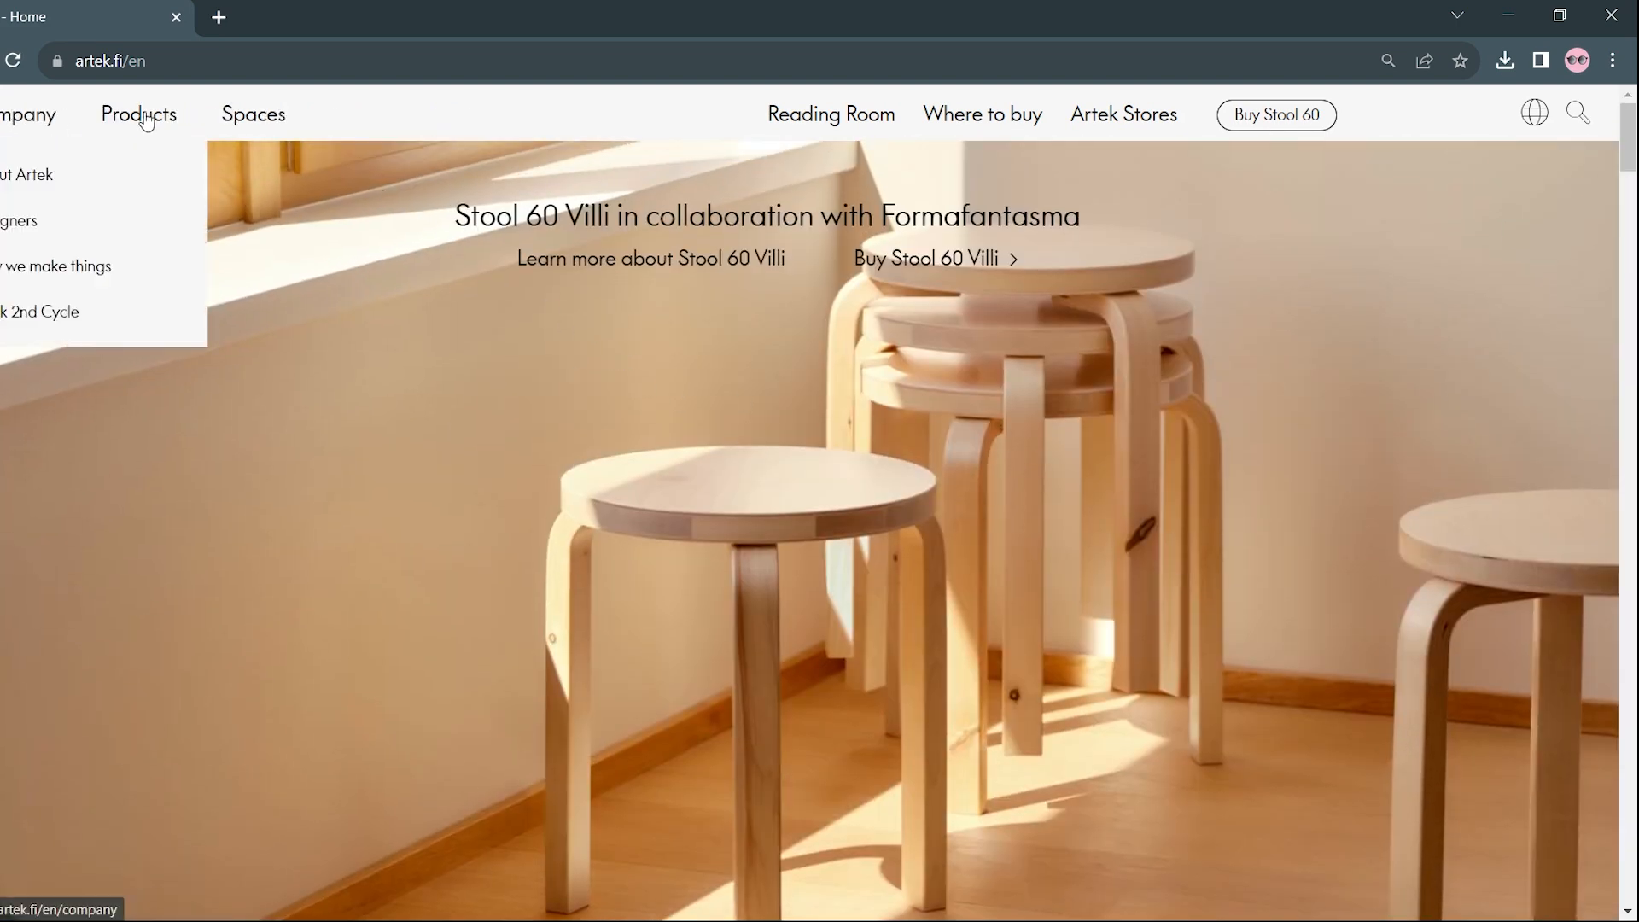
pyautogui.moveTo(148, 118)
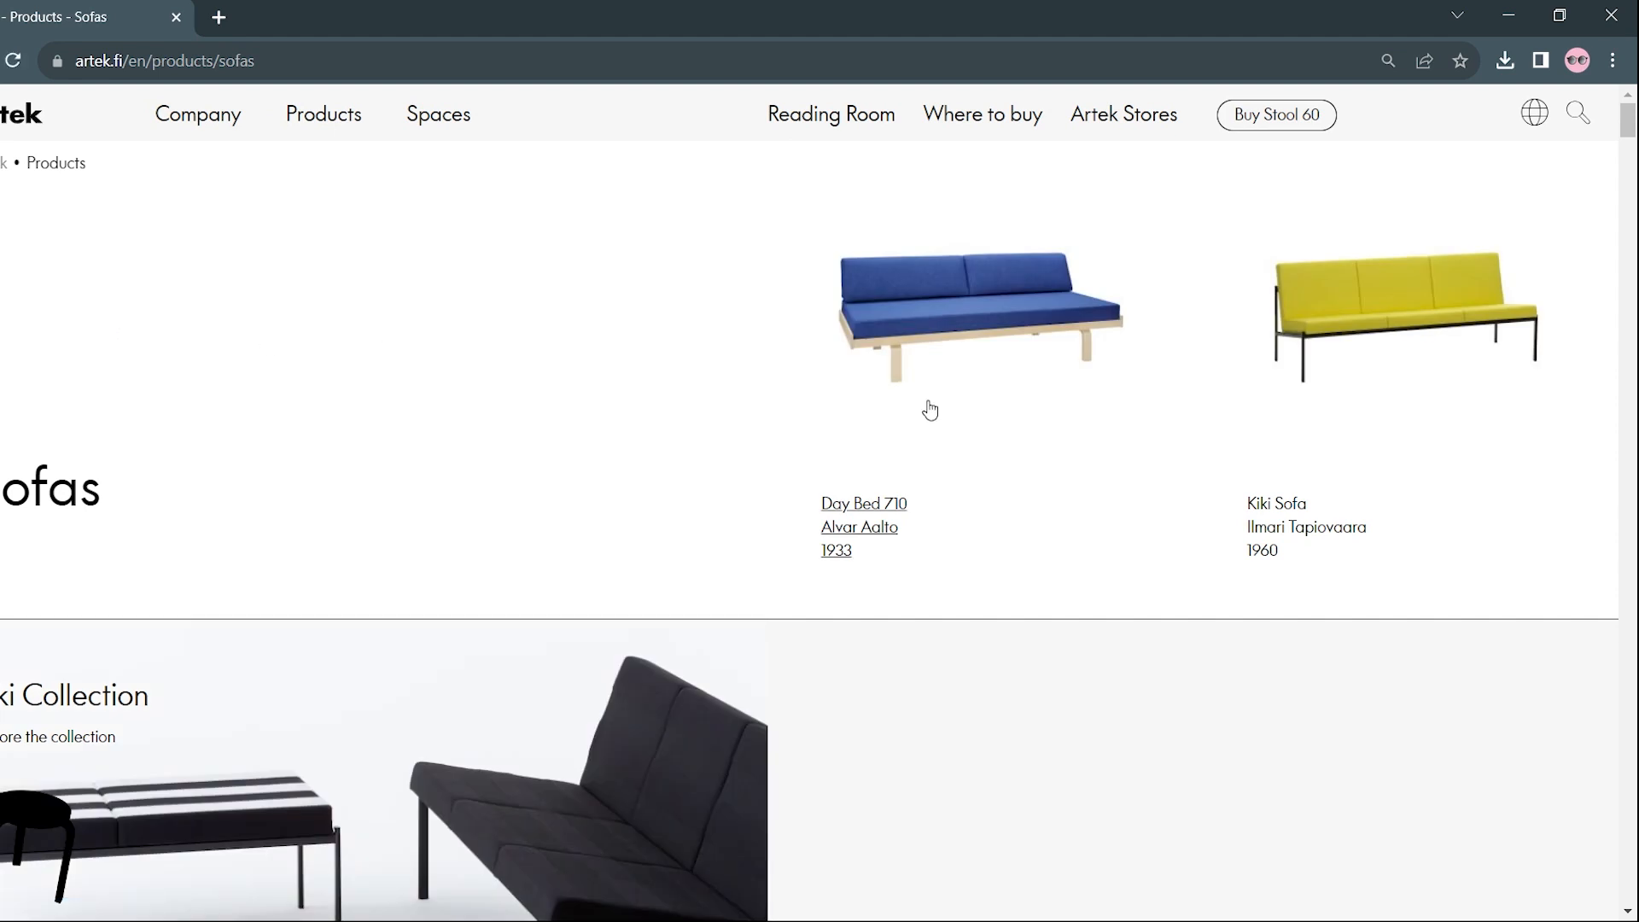
# - Look through the Artek product list from the sofas, stools, bar stools and benches to the chairs and tables
pyautogui.scroll(-4, 930, 401)
pyautogui.scroll(3, 932, 397)
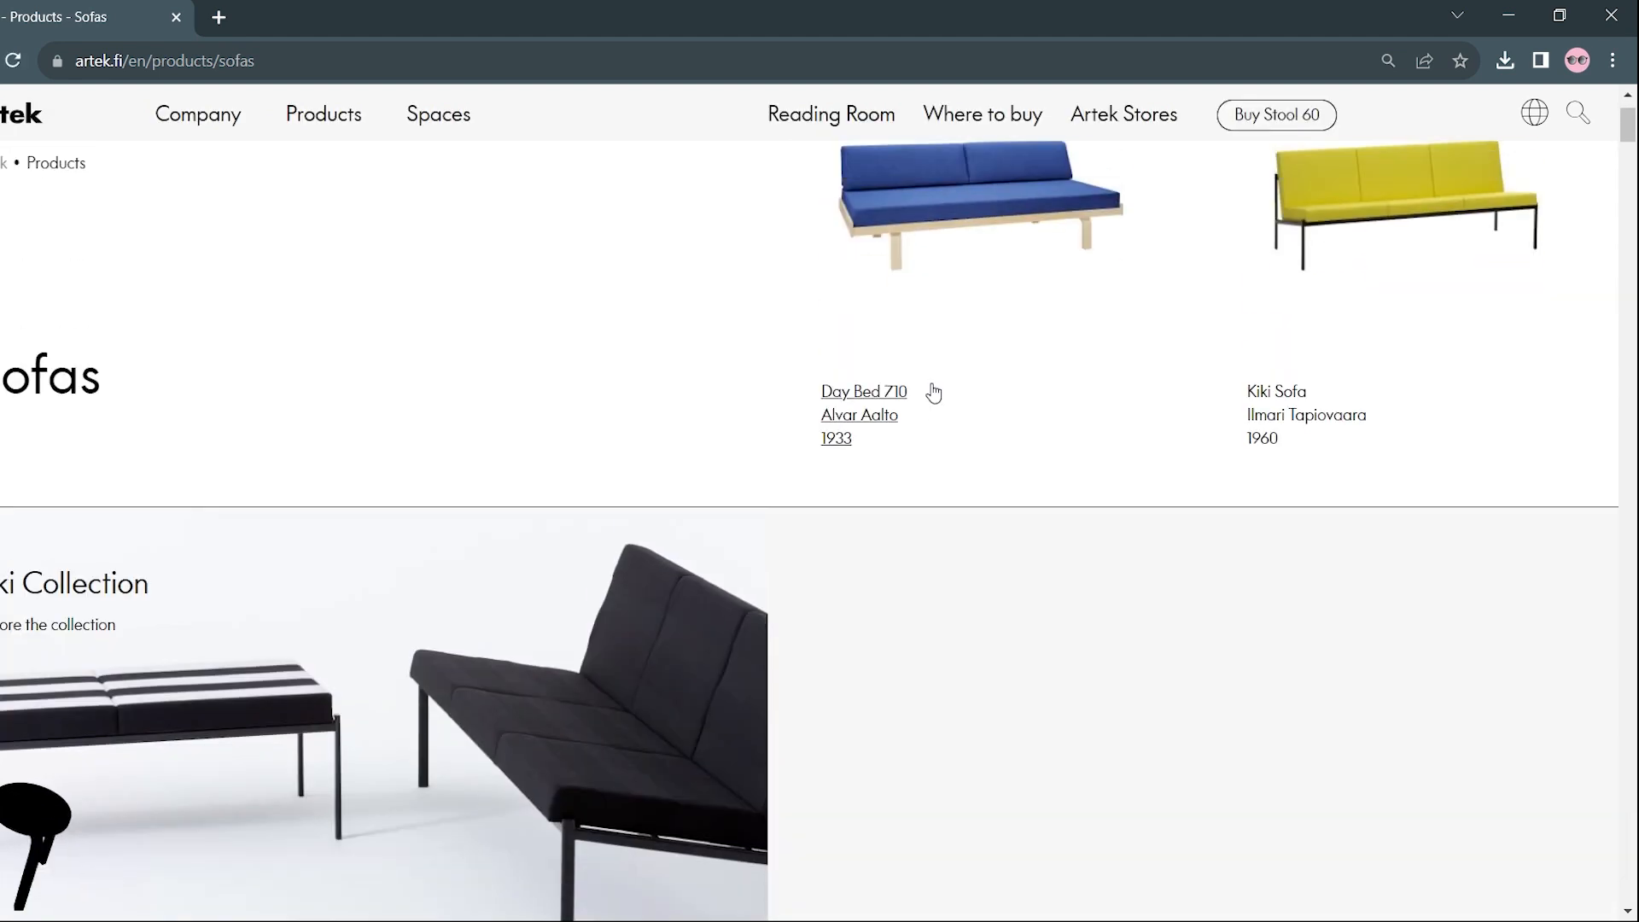
pyautogui.scroll(-7, 933, 392)
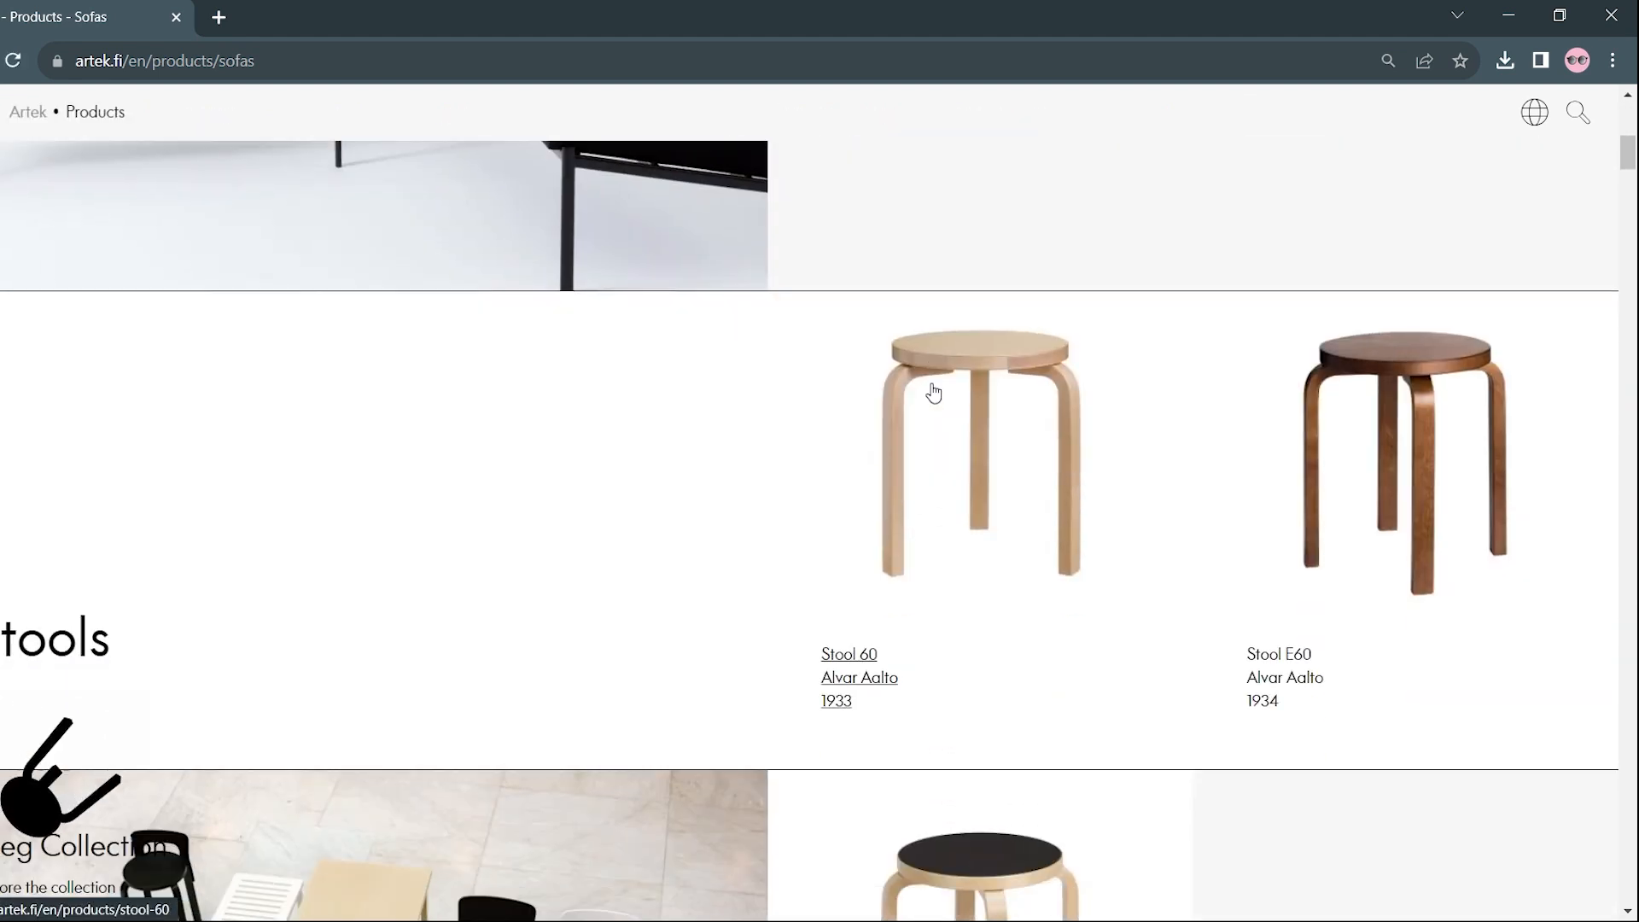
pyautogui.scroll(-10, 934, 393)
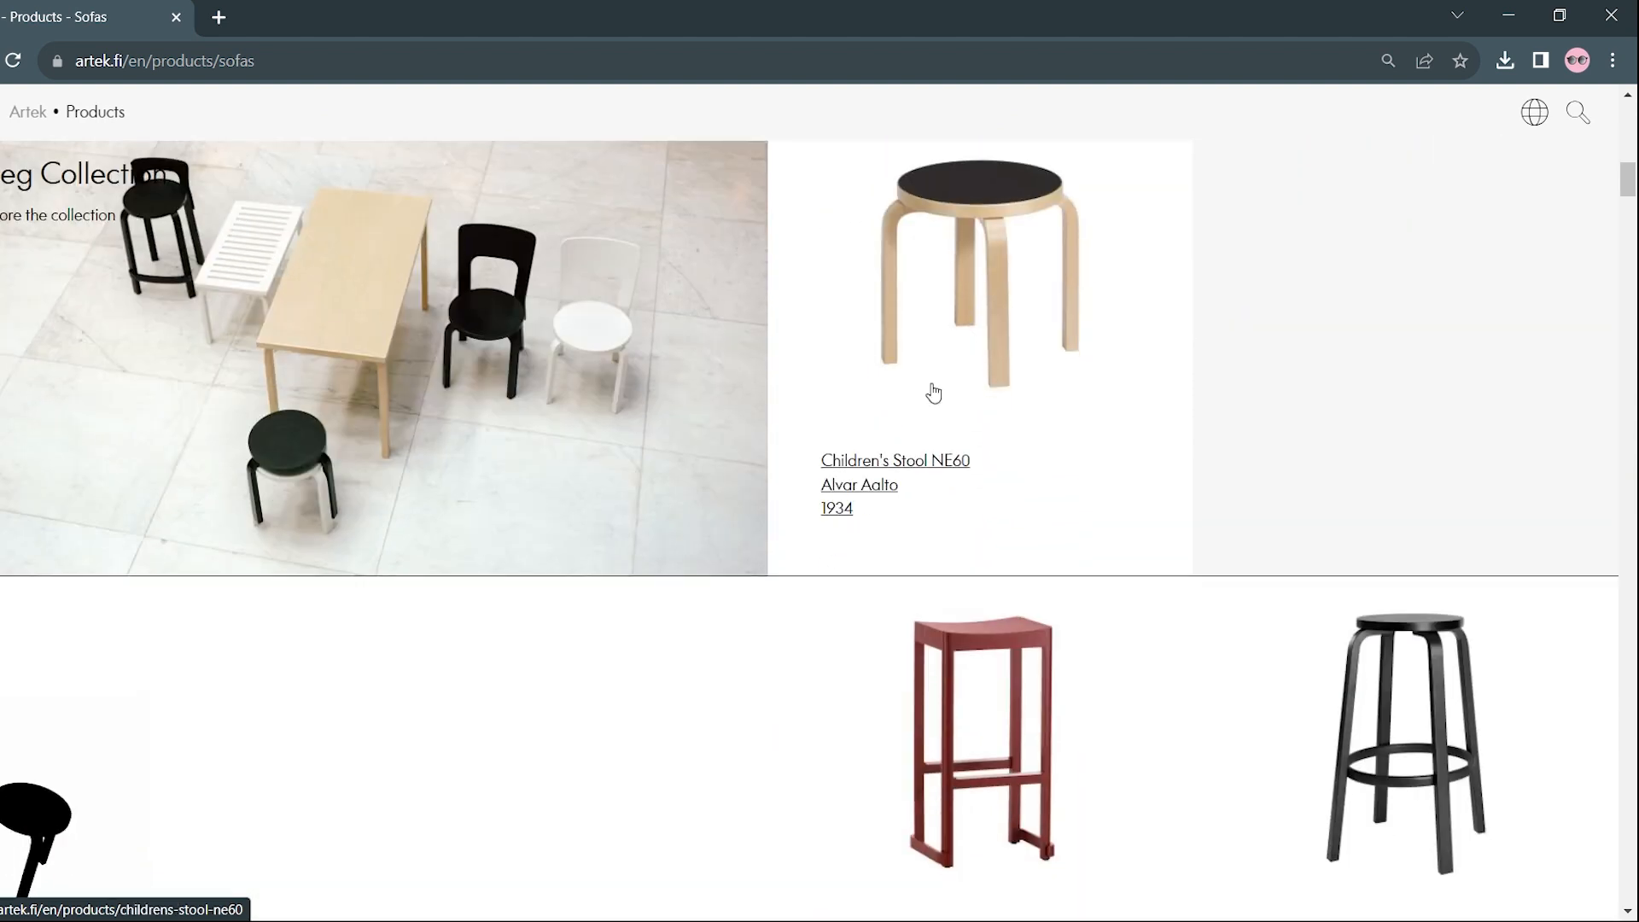
pyautogui.scroll(-7, 933, 393)
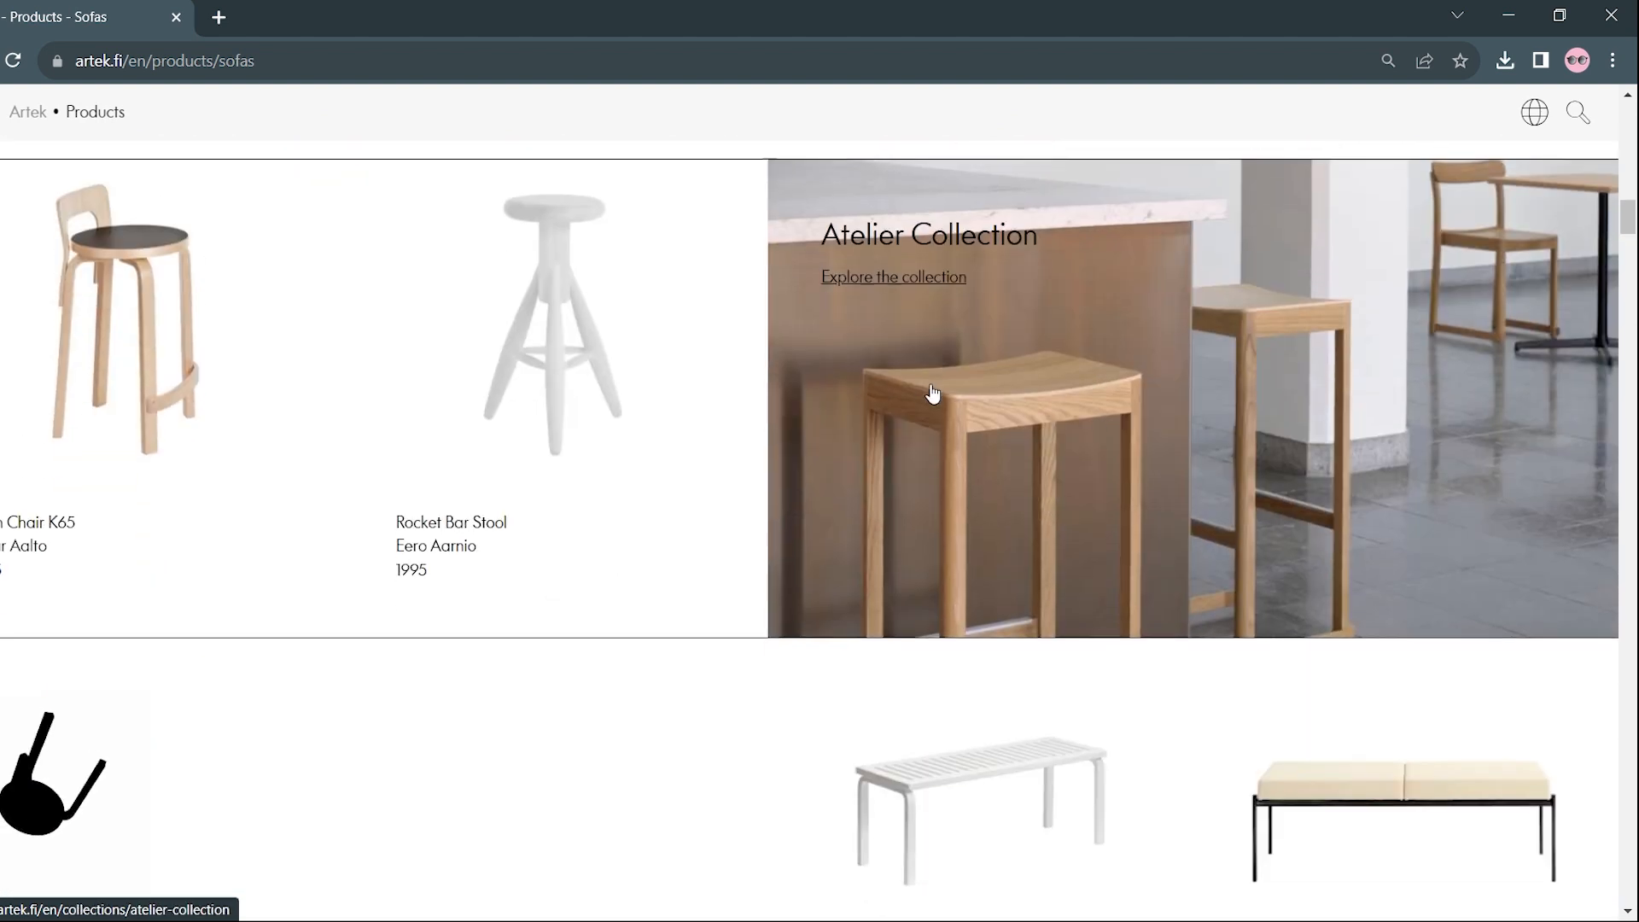
pyautogui.scroll(-12, 933, 393)
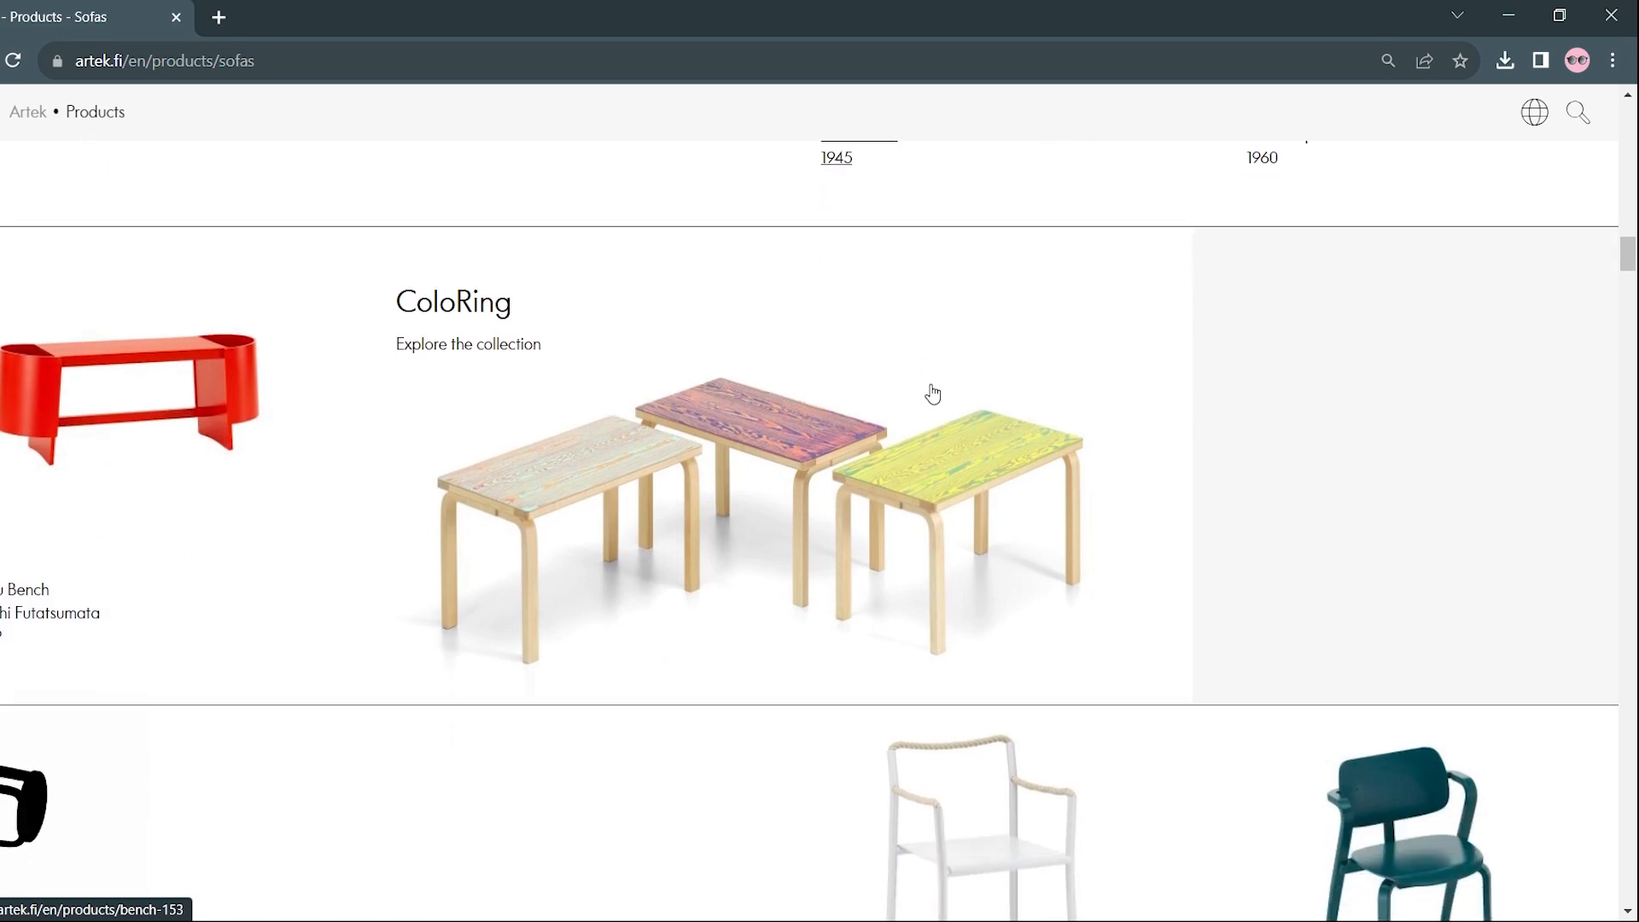
pyautogui.scroll(-20, 933, 393)
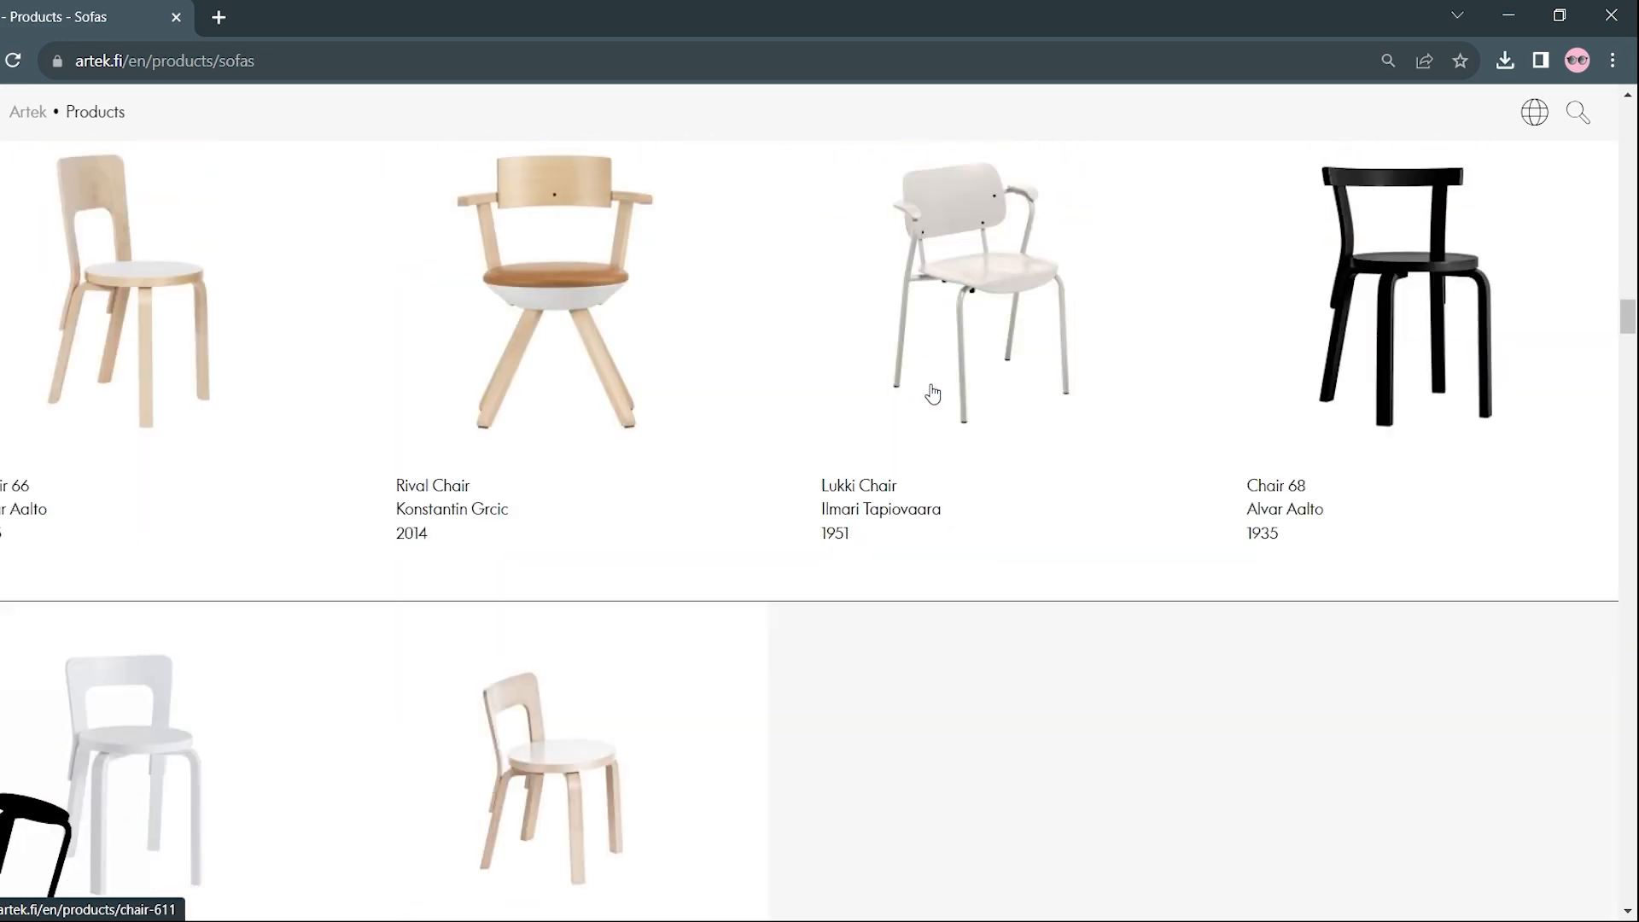
pyautogui.scroll(-14, 933, 392)
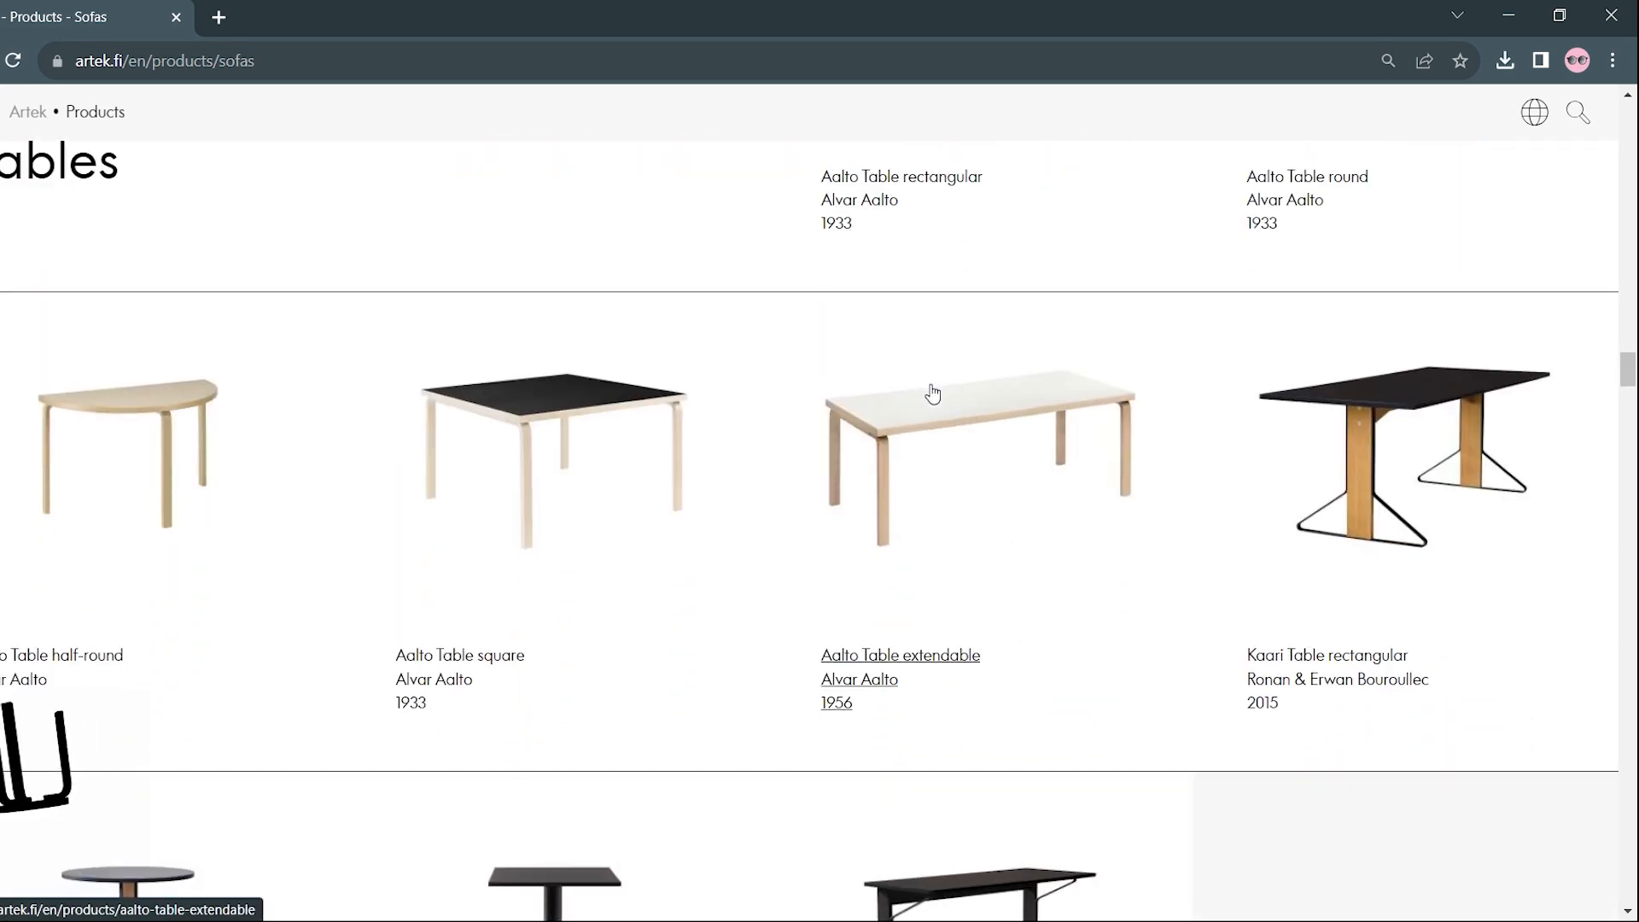
pyautogui.scroll(-8, 933, 394)
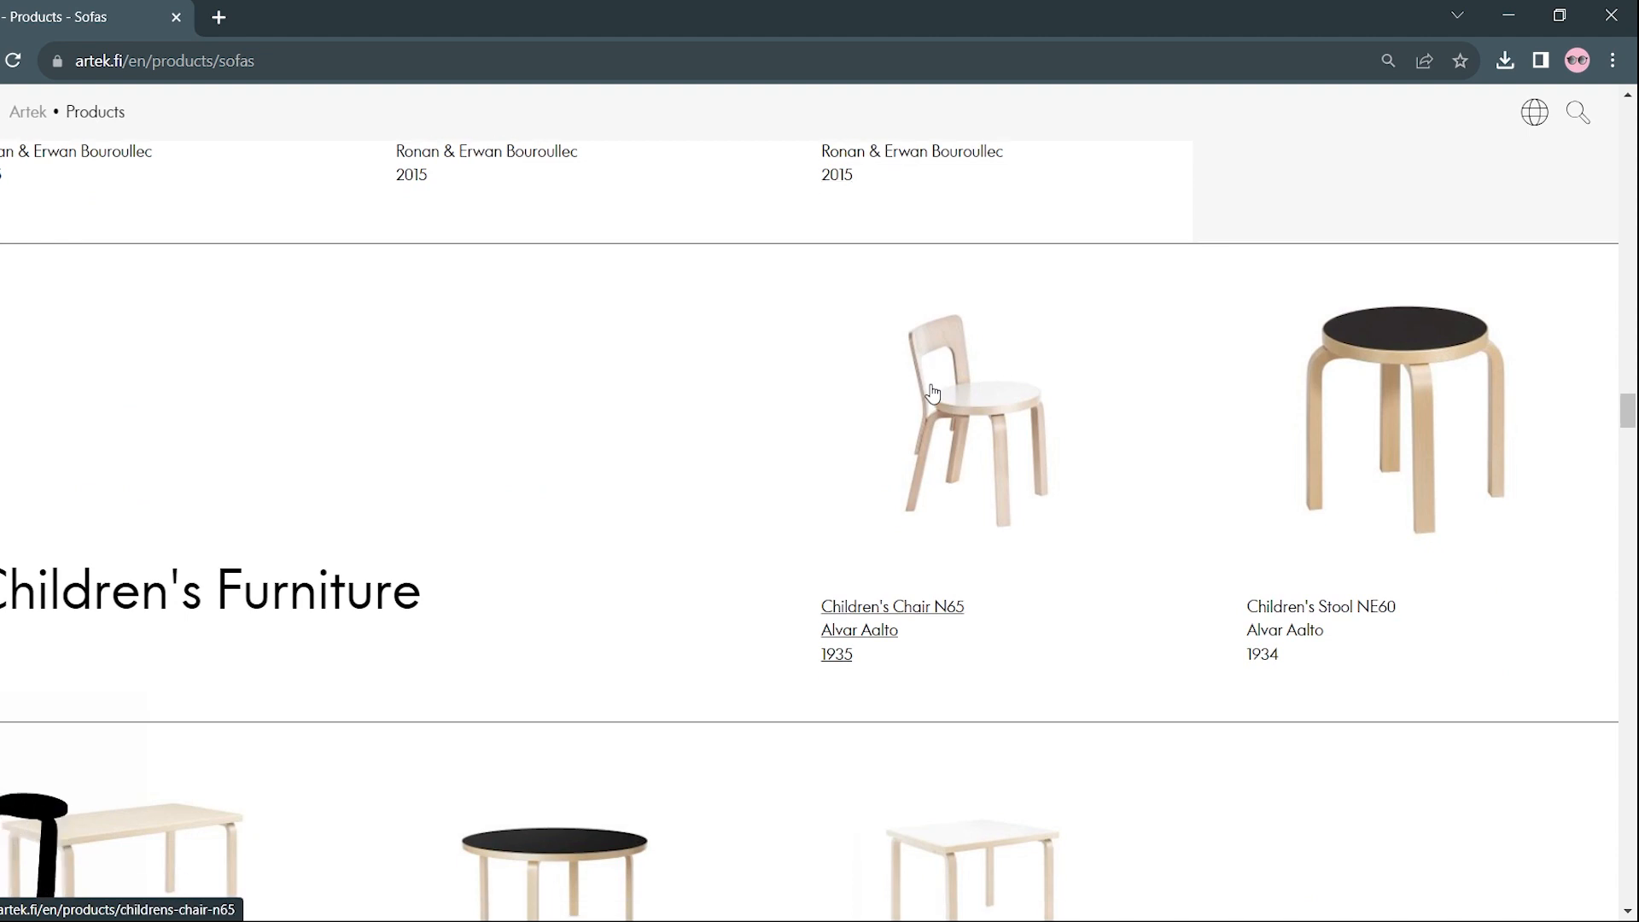
# - Continue through the Artek product list from the children's furniture and lounge chairs to the complements, shelving, and patterns and textiles
pyautogui.scroll(-4, 933, 393)
pyautogui.scroll(3, 933, 392)
pyautogui.scroll(-9, 933, 392)
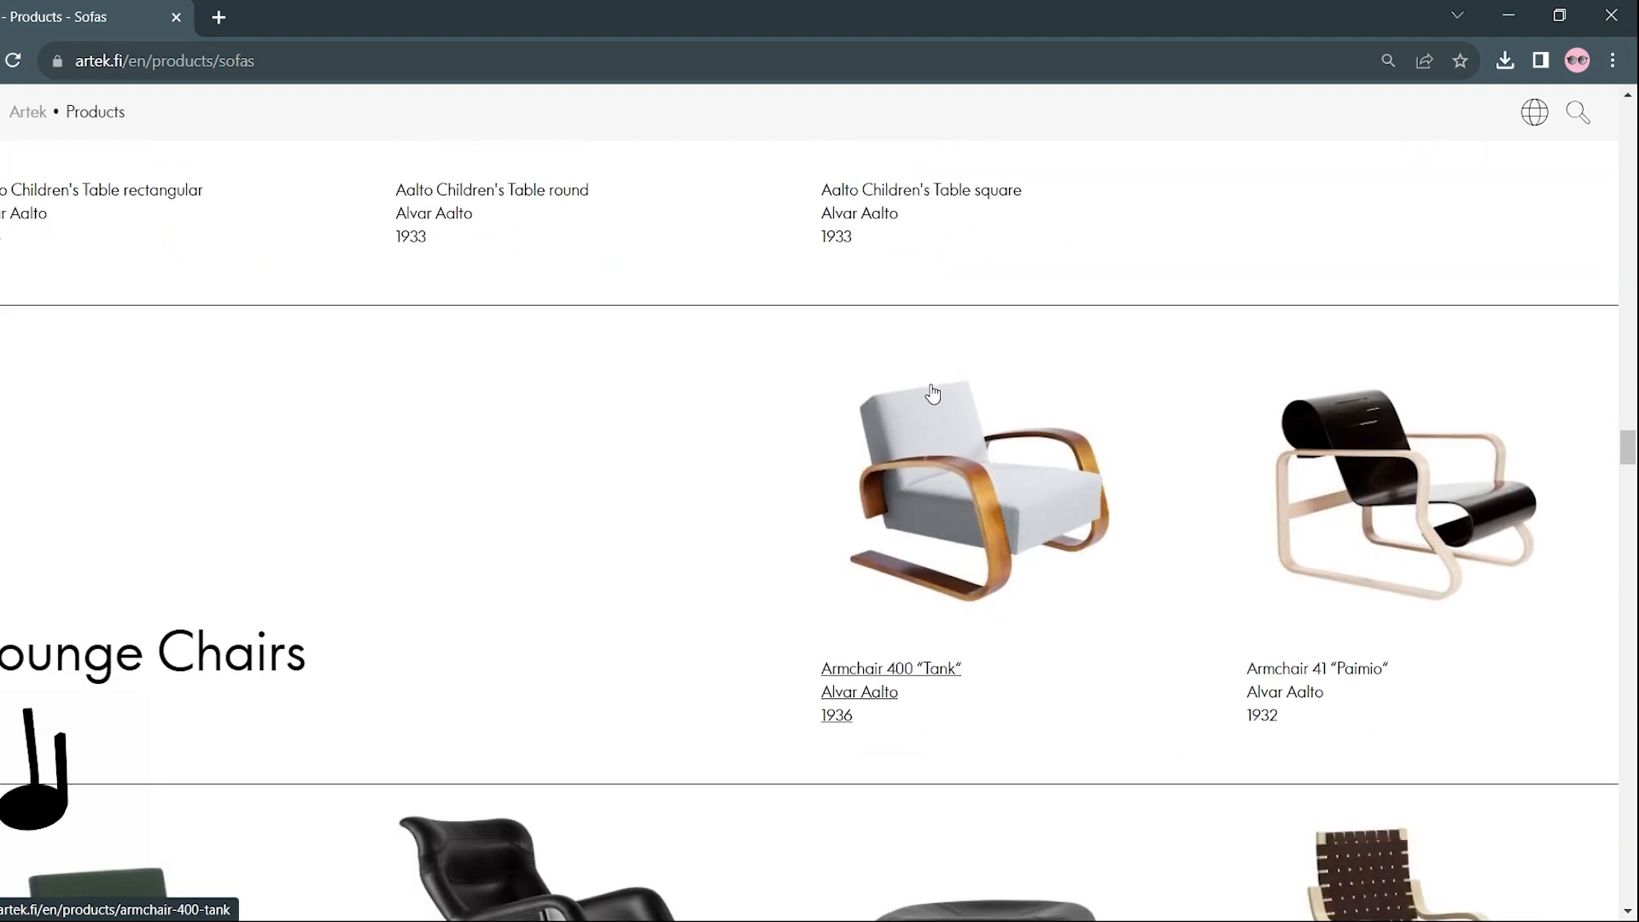
pyautogui.scroll(-4, 934, 393)
pyautogui.scroll(3, 933, 394)
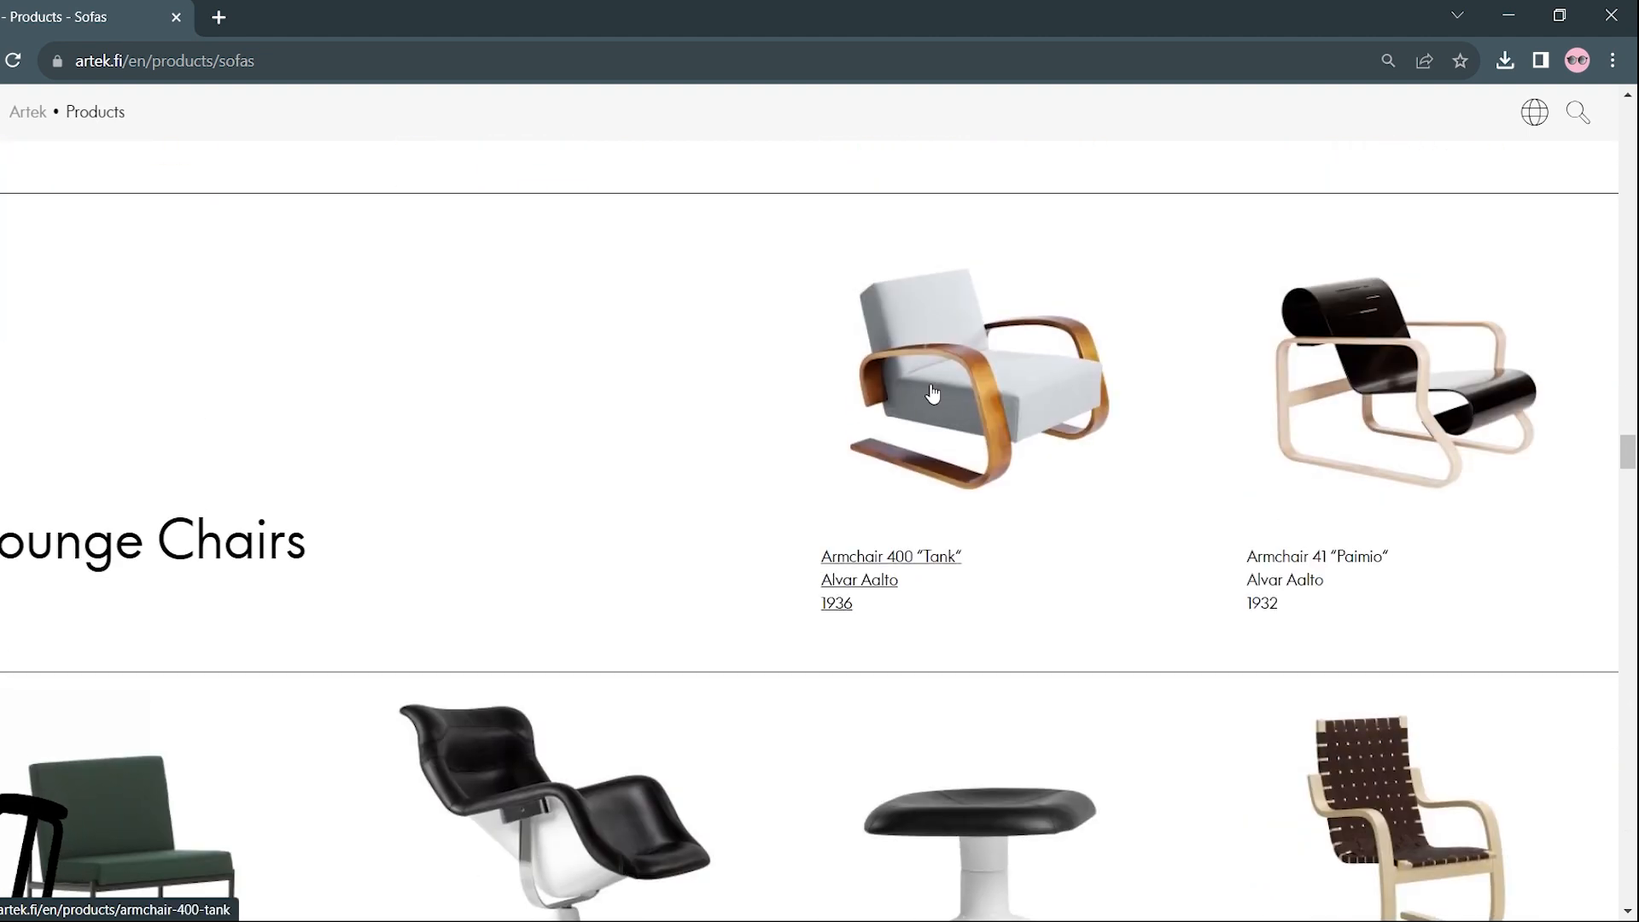
pyautogui.scroll(-10, 933, 393)
pyautogui.scroll(-20, 932, 392)
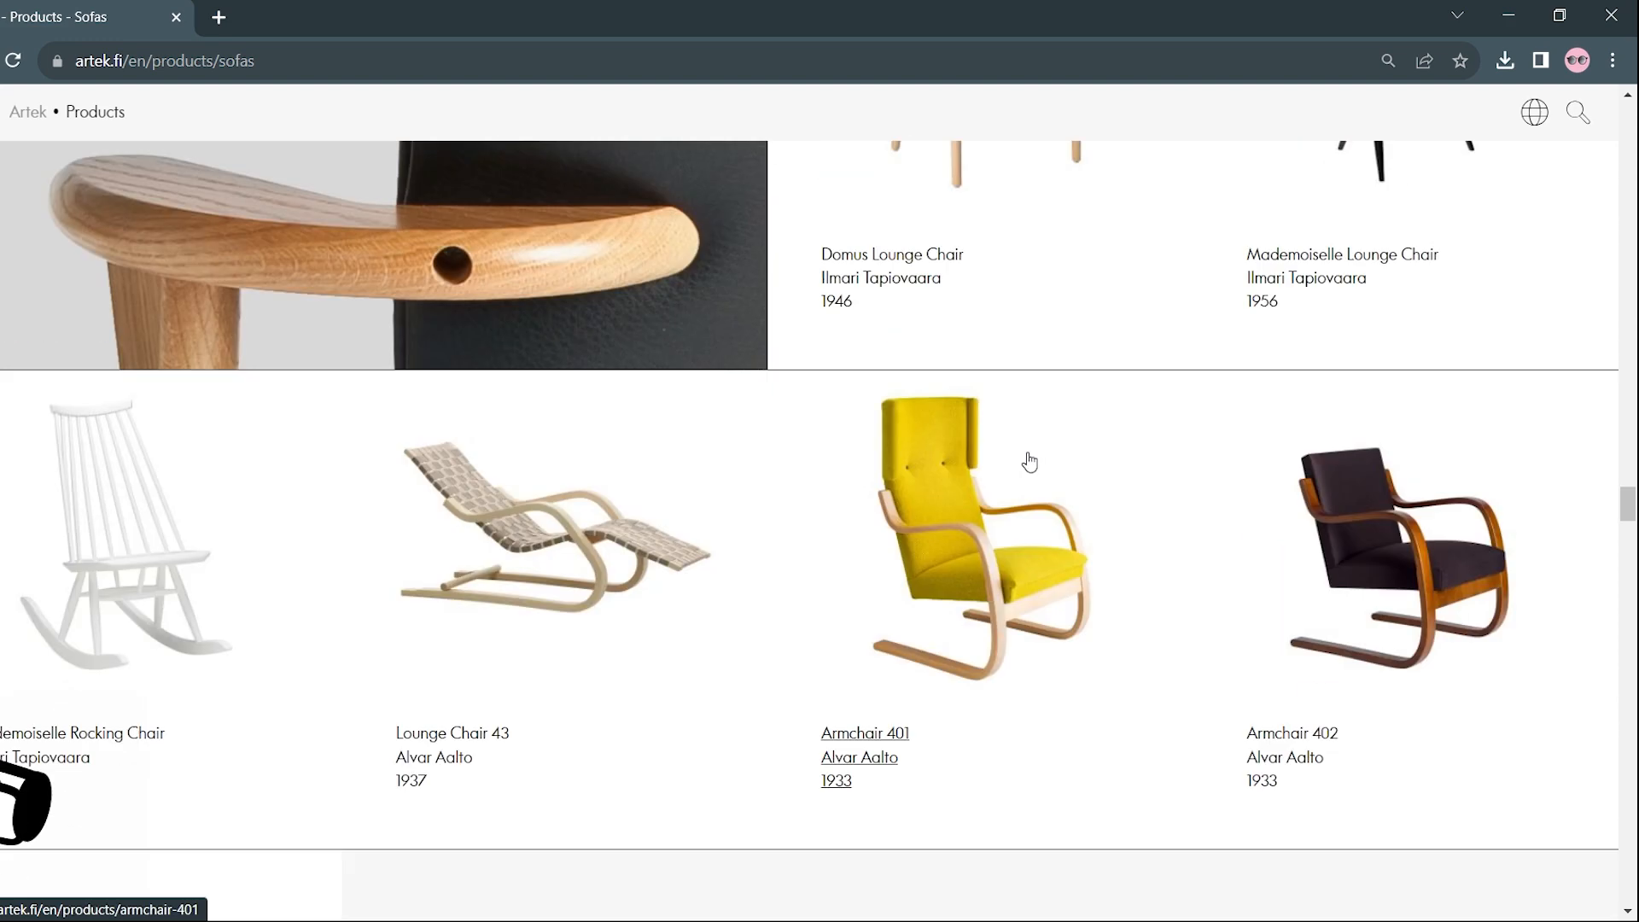
pyautogui.scroll(-20, 1013, 492)
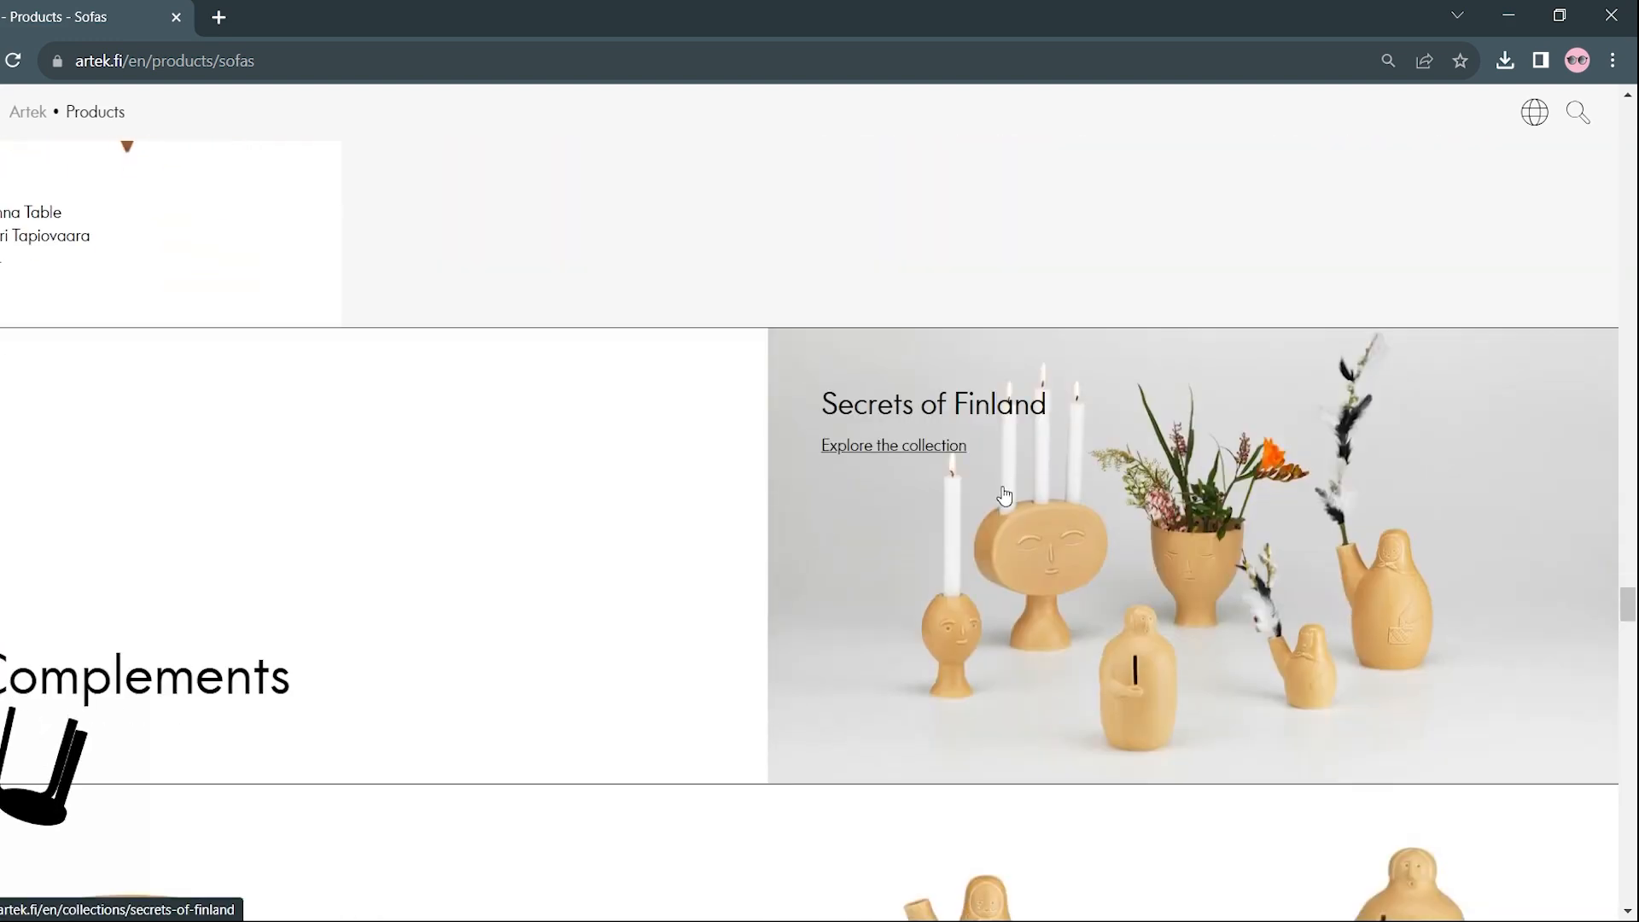
pyautogui.scroll(-20, 1003, 498)
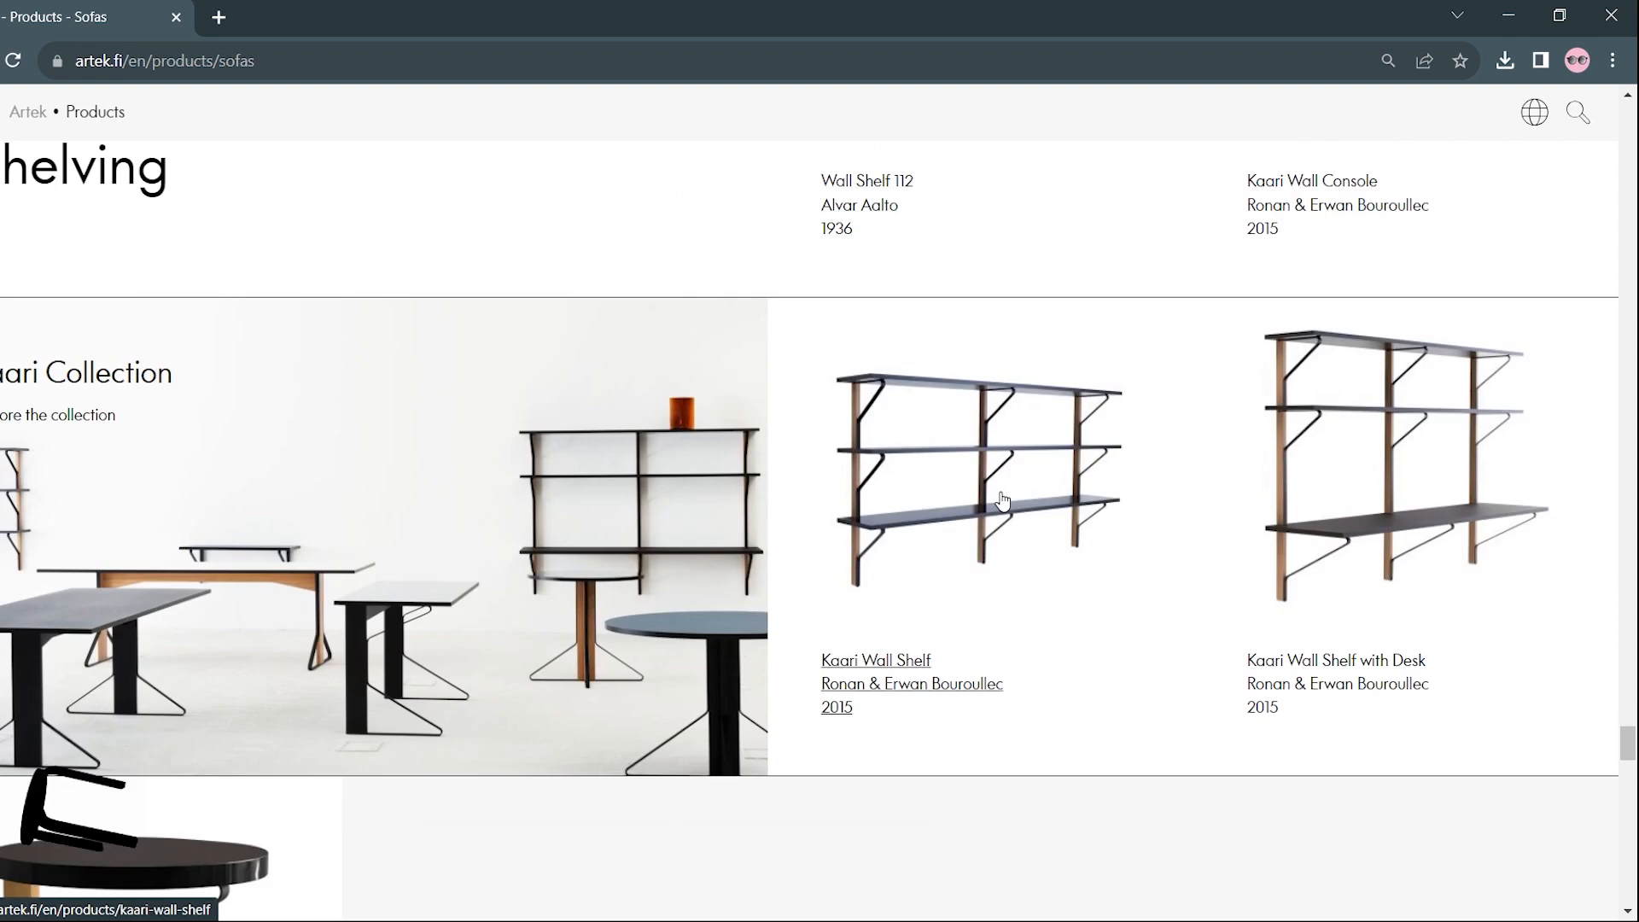
pyautogui.scroll(-20, 997, 513)
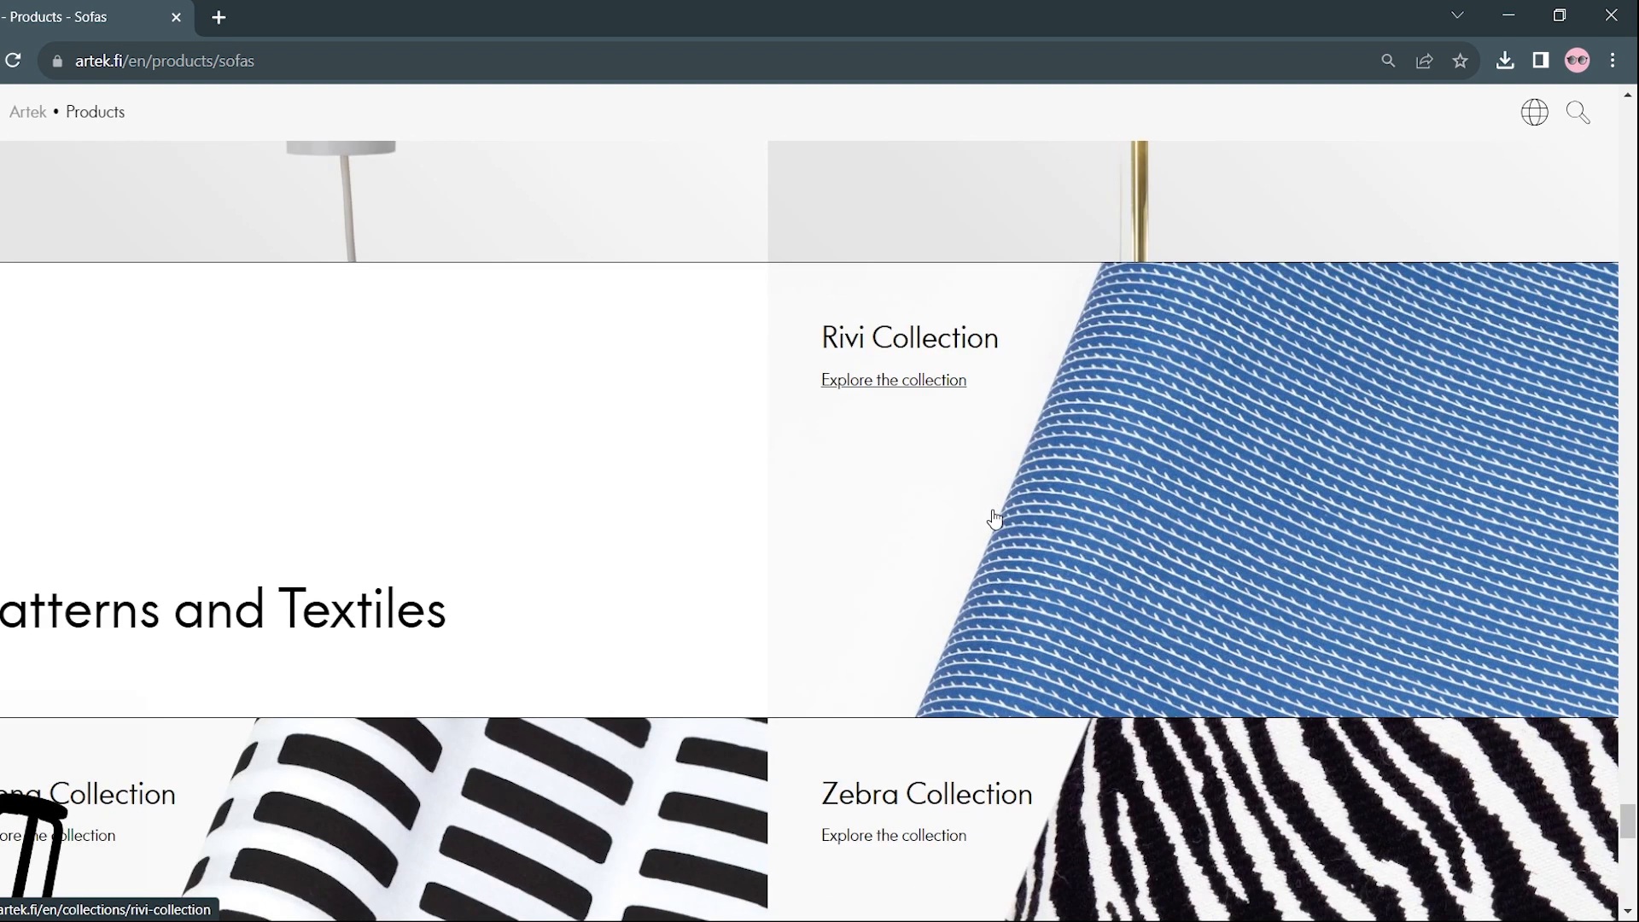
# - Return up the product list to the lounge chairs and open the Armchair 400 "Tank" product page
pyautogui.scroll(20, 988, 533)
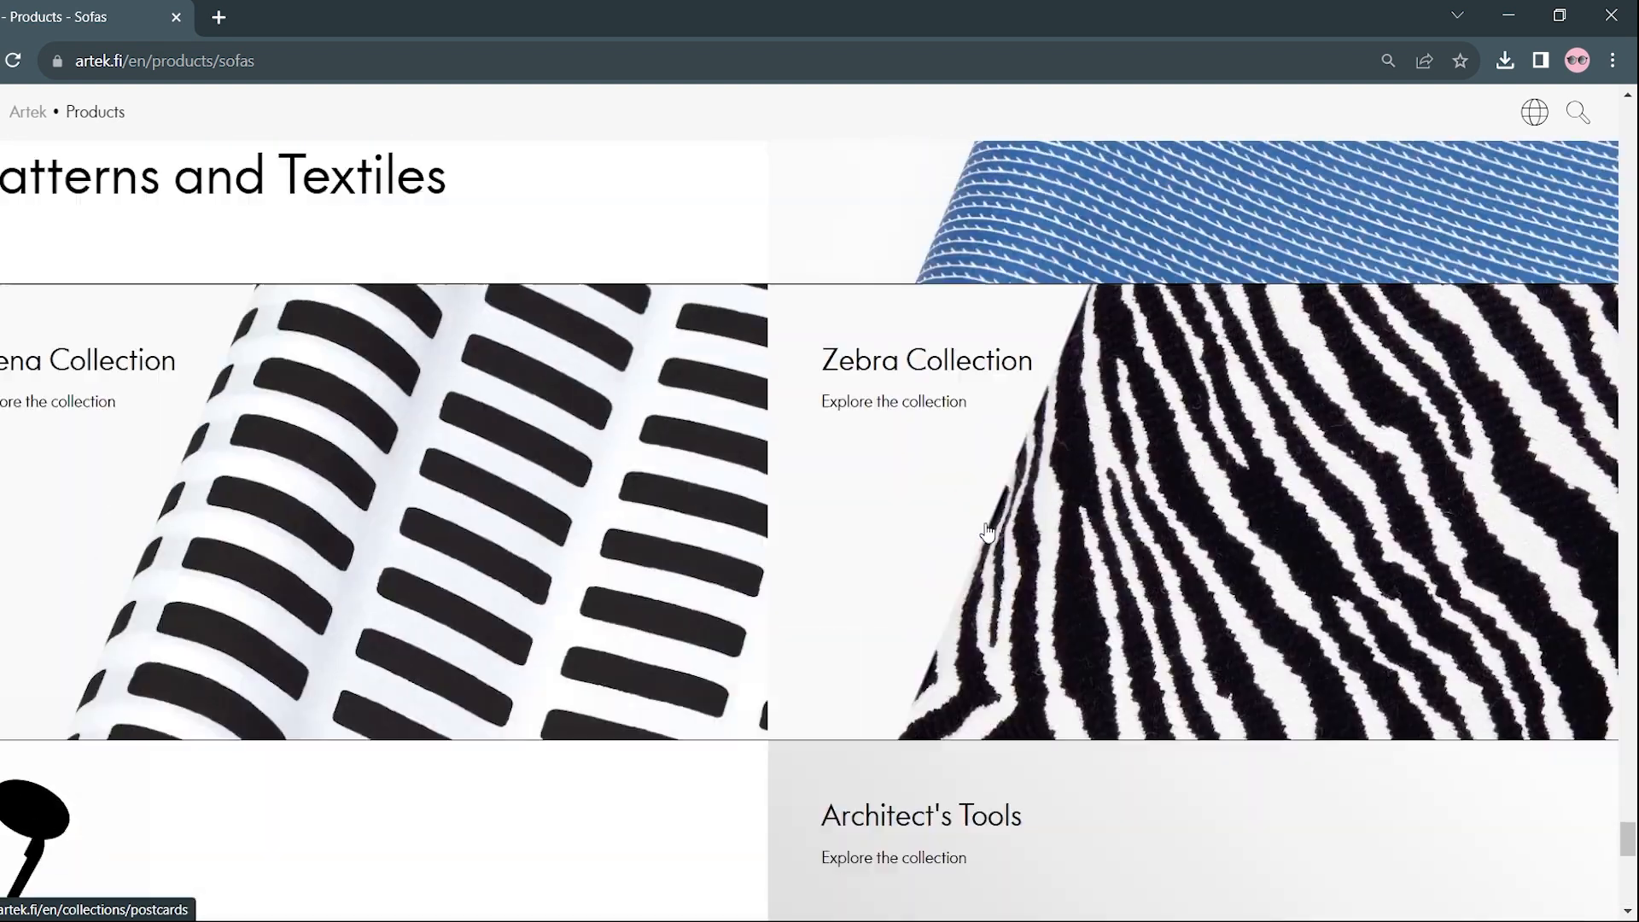
pyautogui.scroll(20, 988, 533)
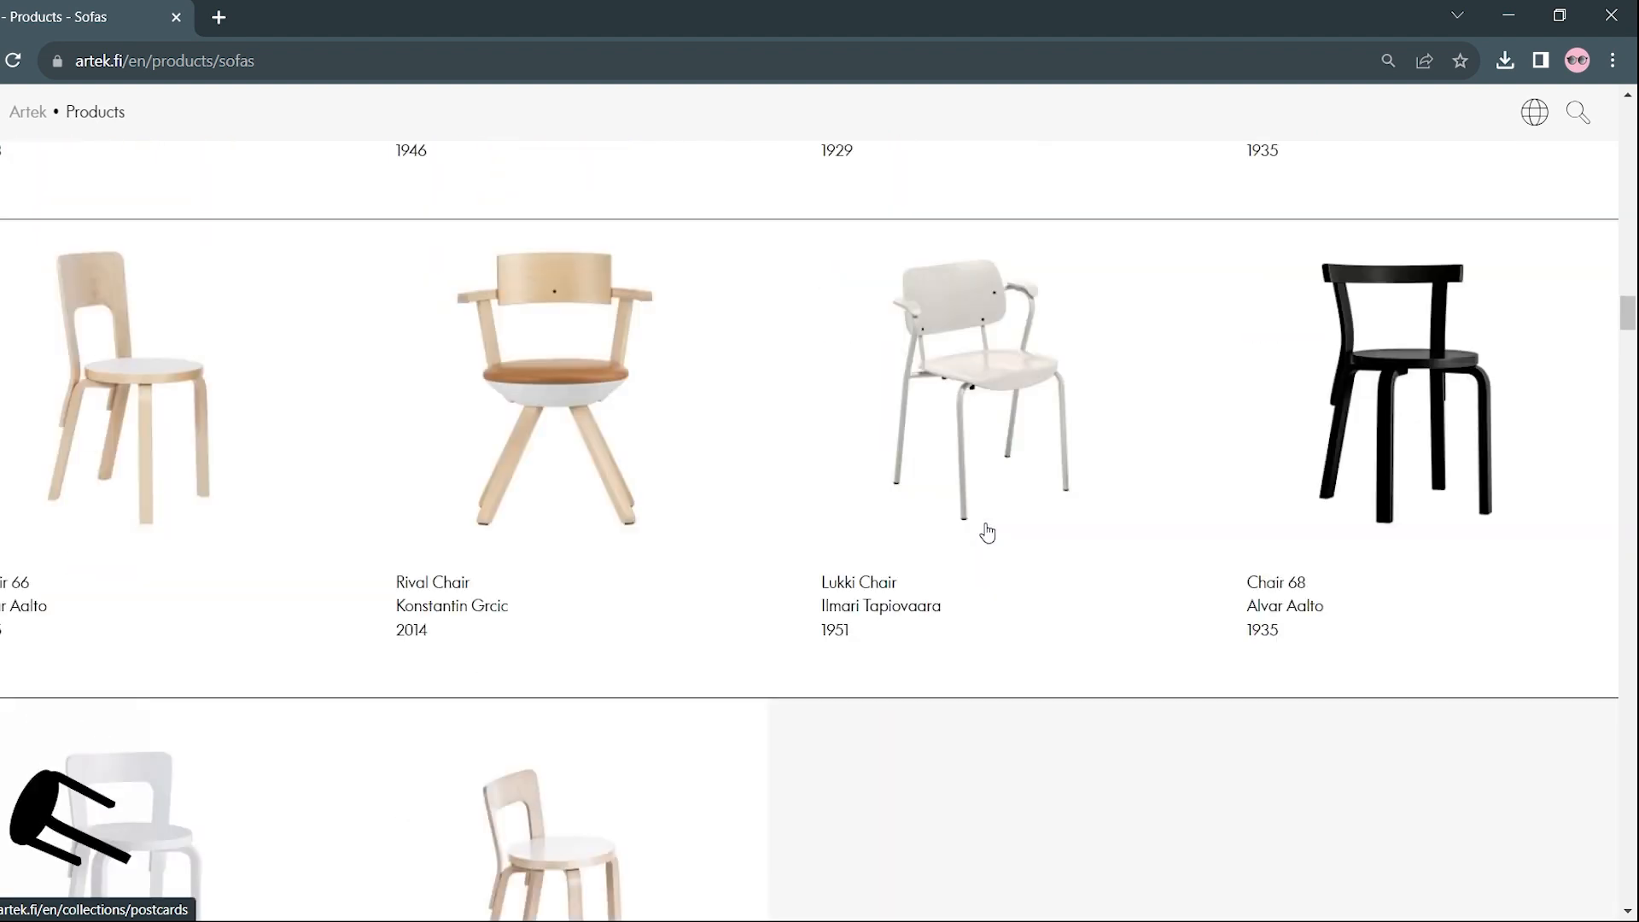
pyautogui.scroll(-20, 987, 531)
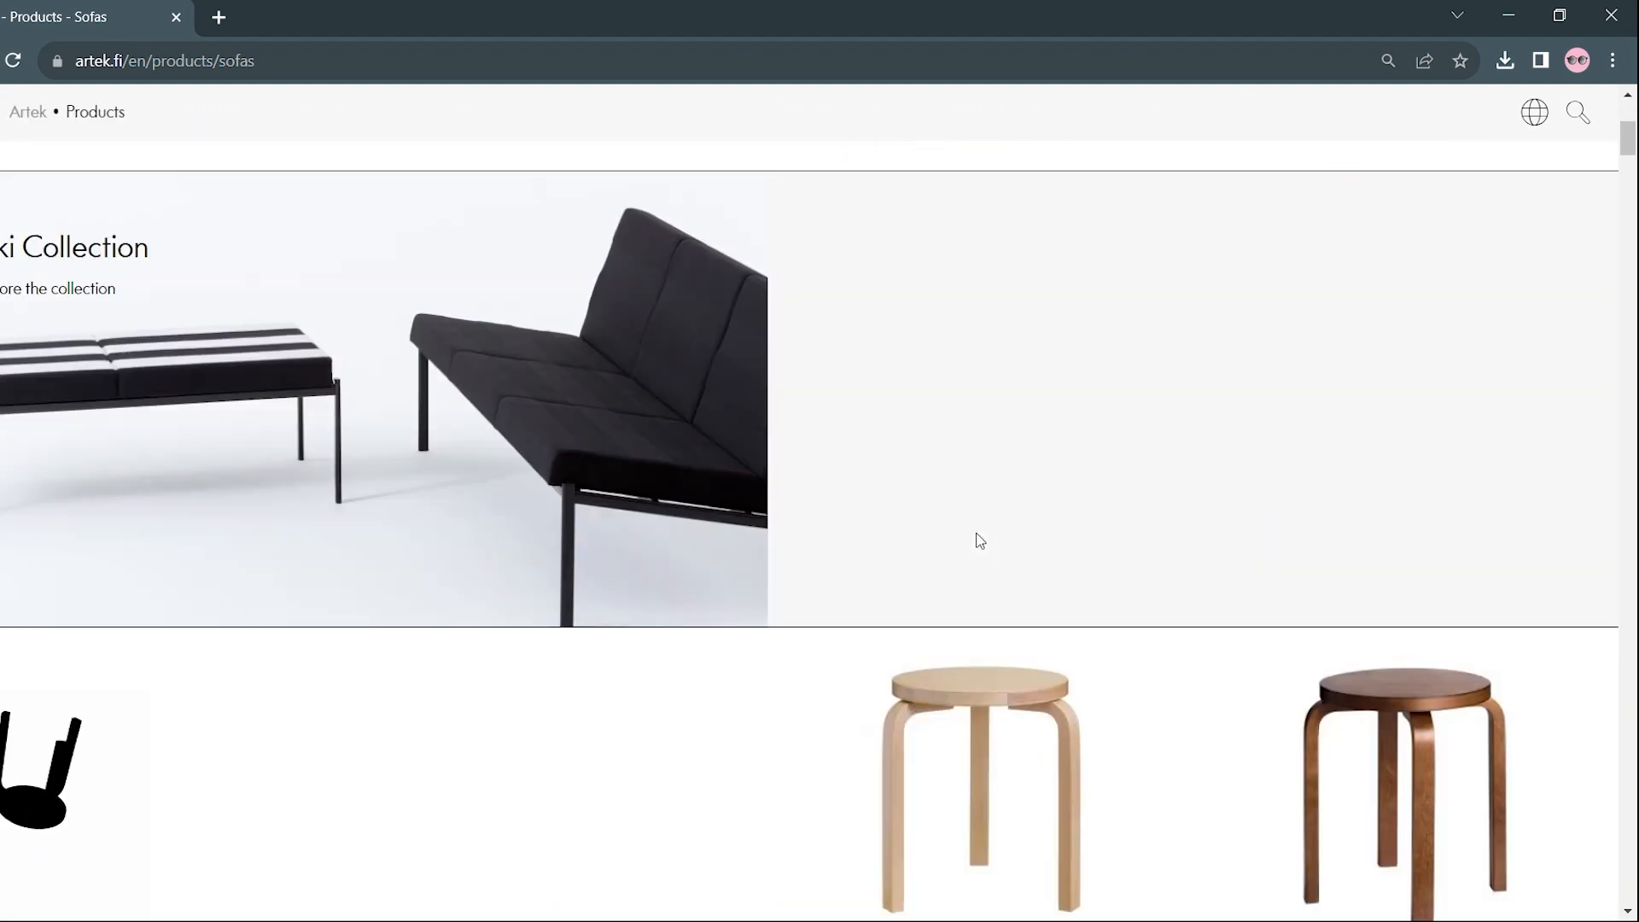
pyautogui.scroll(-20, 964, 559)
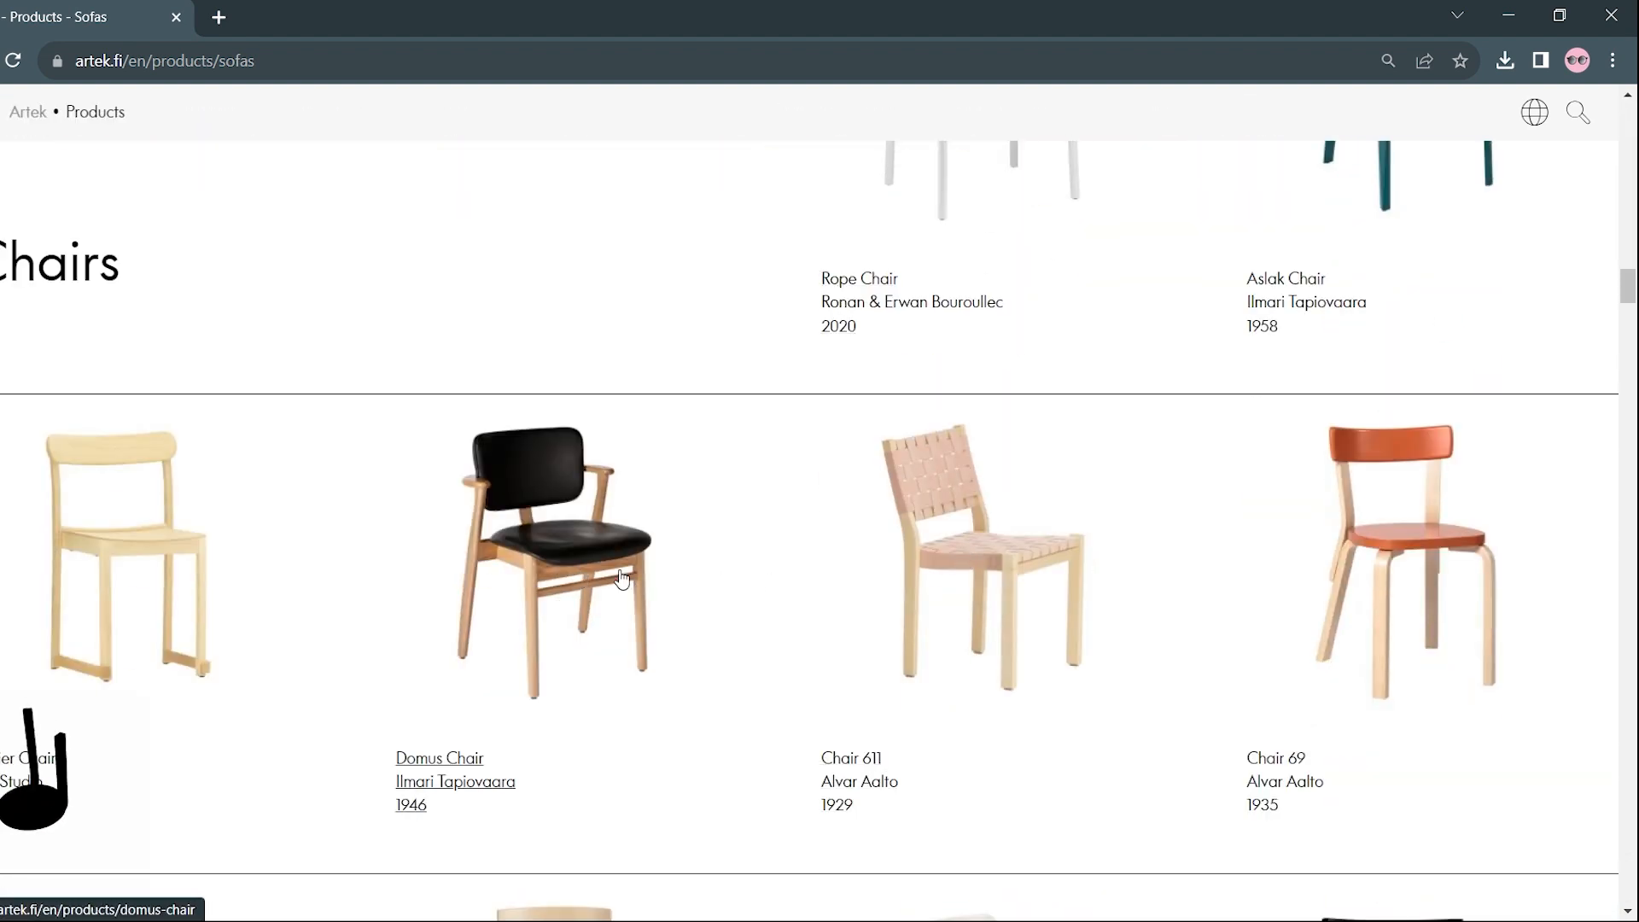
pyautogui.scroll(-6, 926, 612)
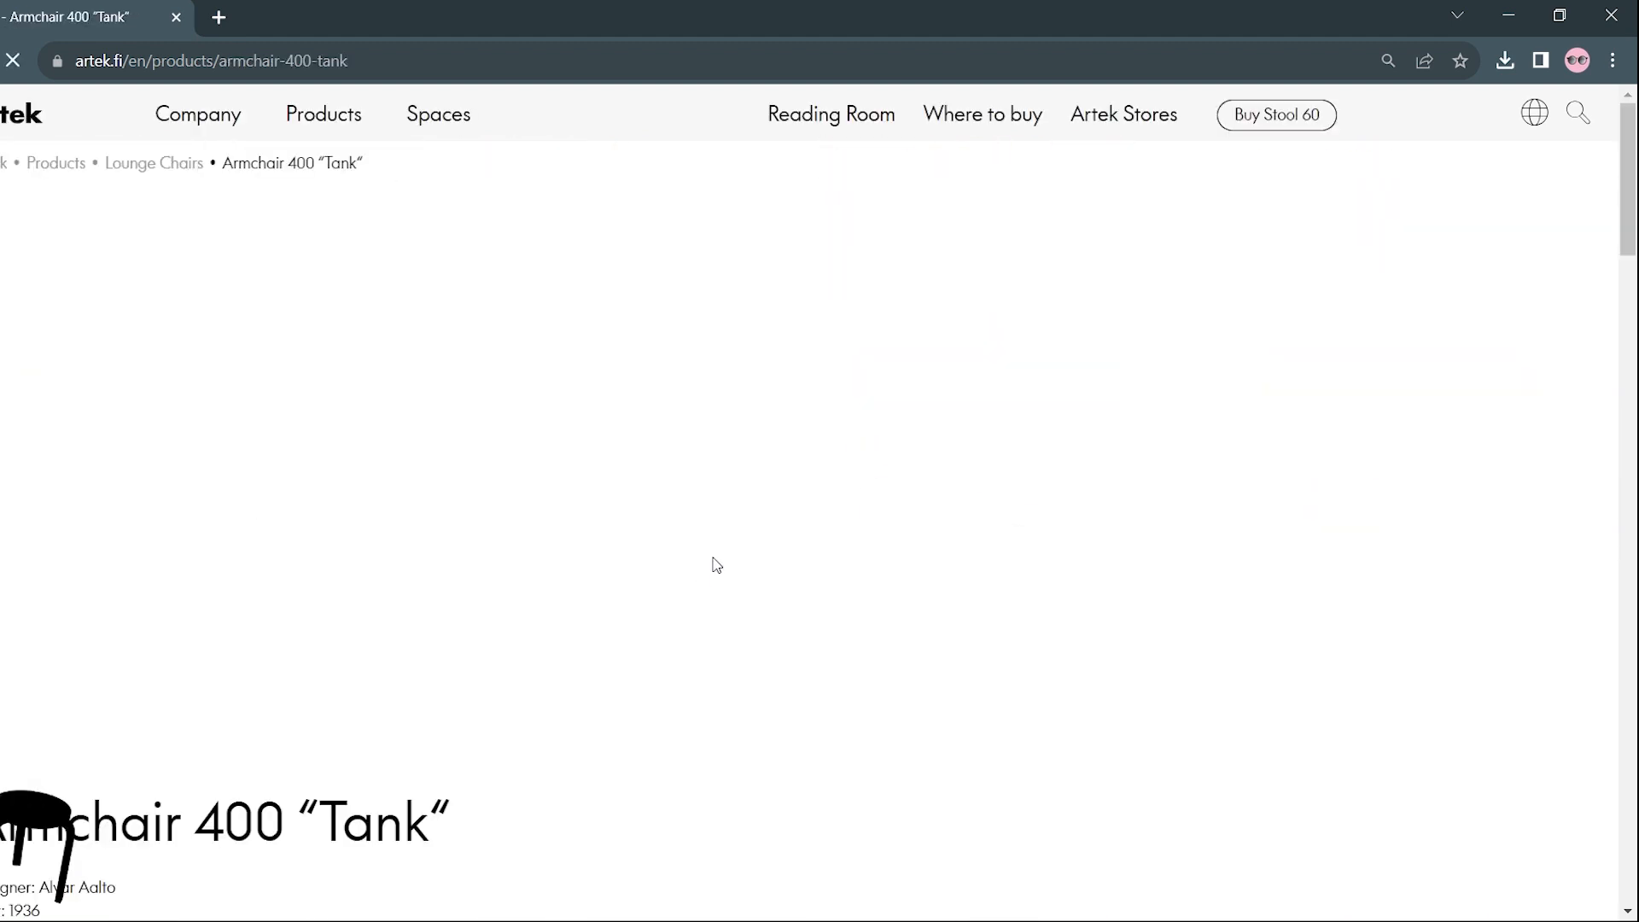
# - Read the Armchair 400 "Tank" page down to its Downloads section, then download the factsheet PDF and the 3D DXF file
pyautogui.scroll(-3, 758, 458)
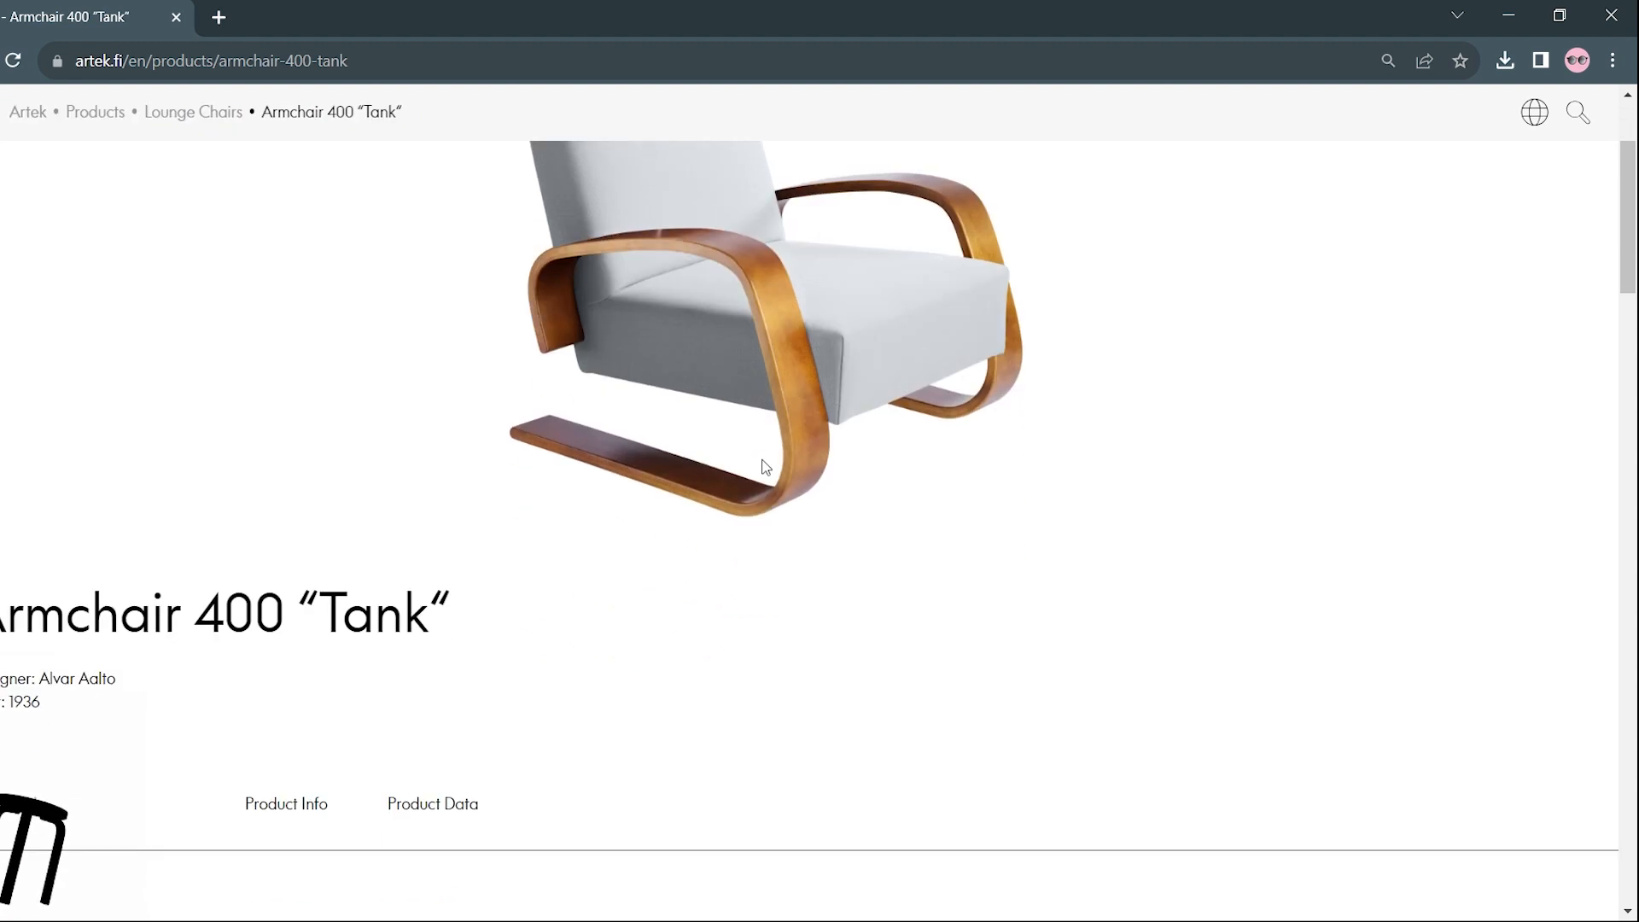
pyautogui.scroll(-4, 764, 467)
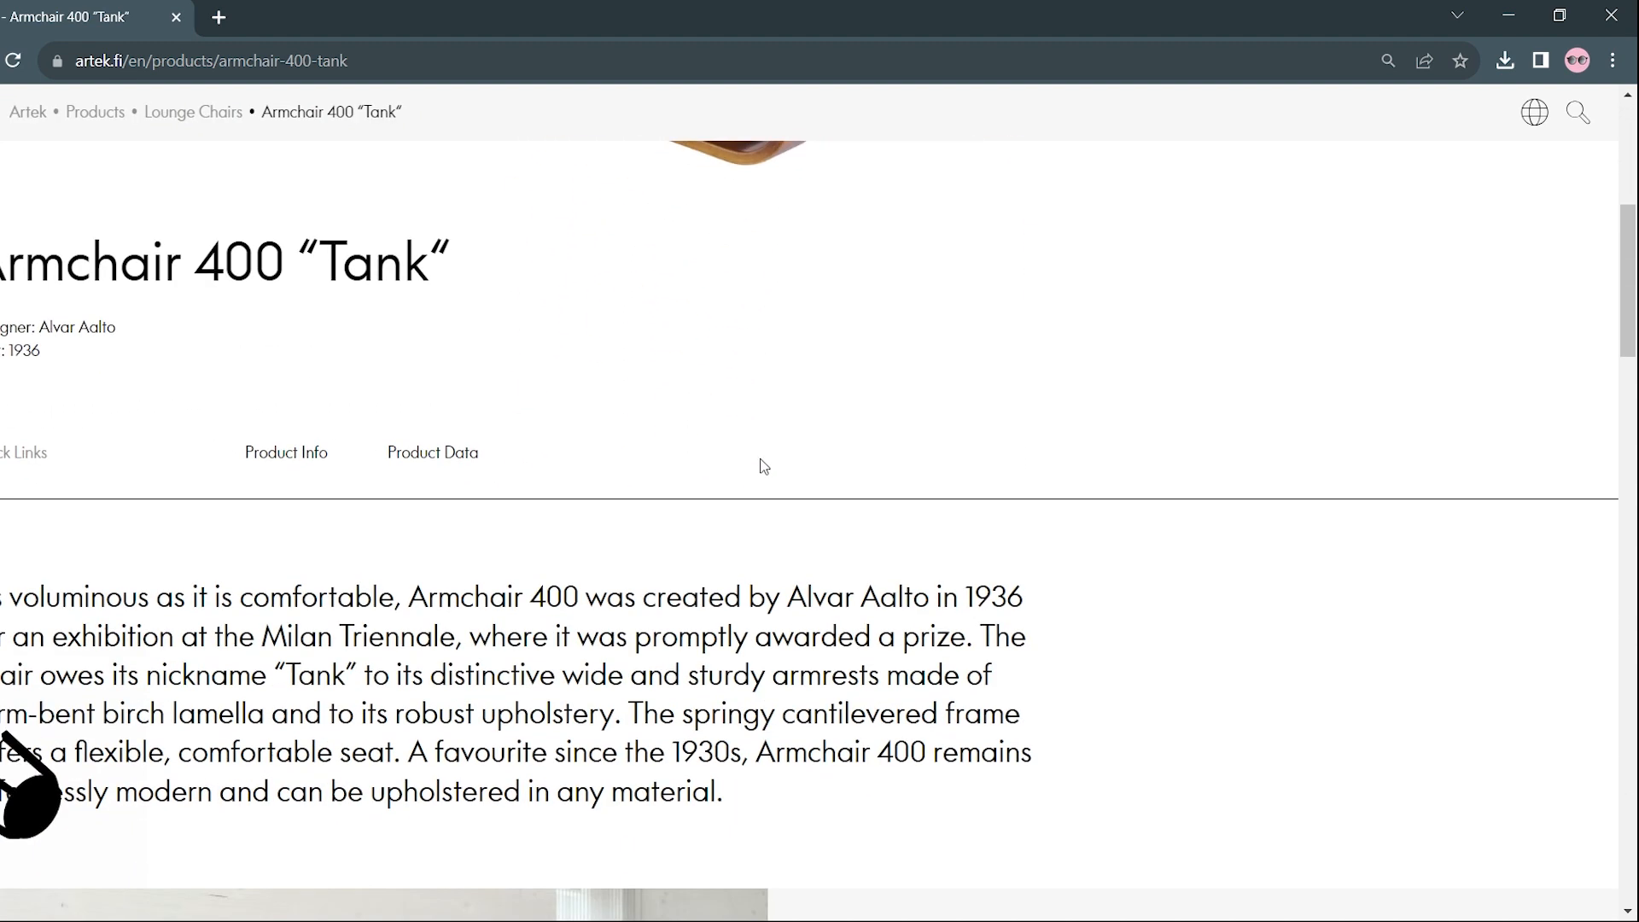
pyautogui.scroll(-3, 764, 467)
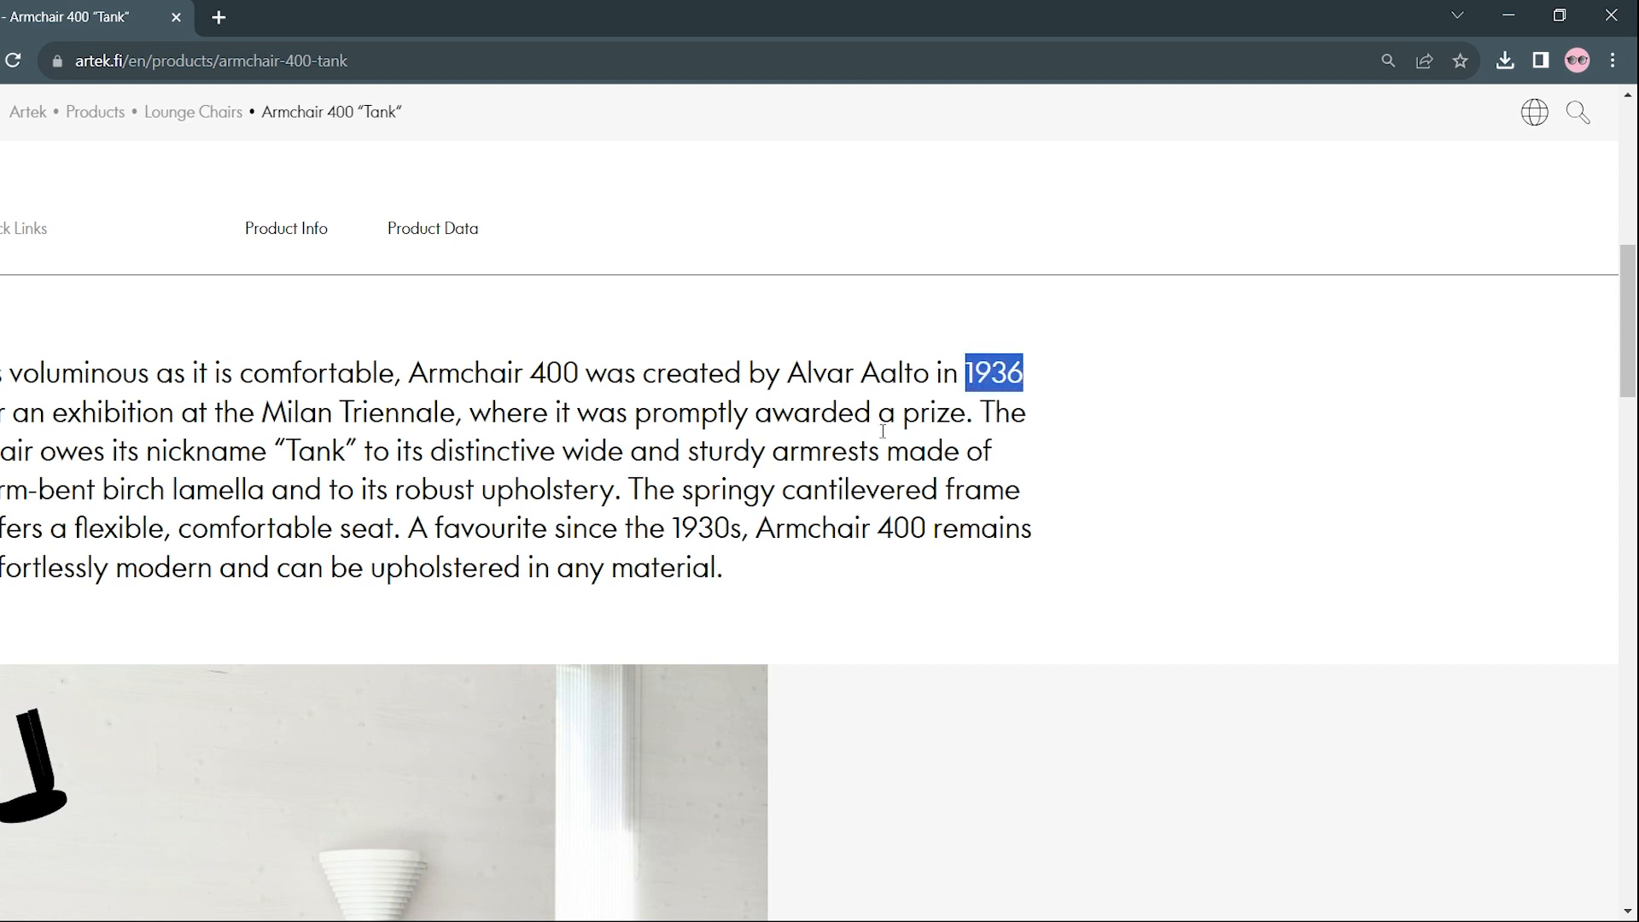
pyautogui.scroll(-1, 655, 476)
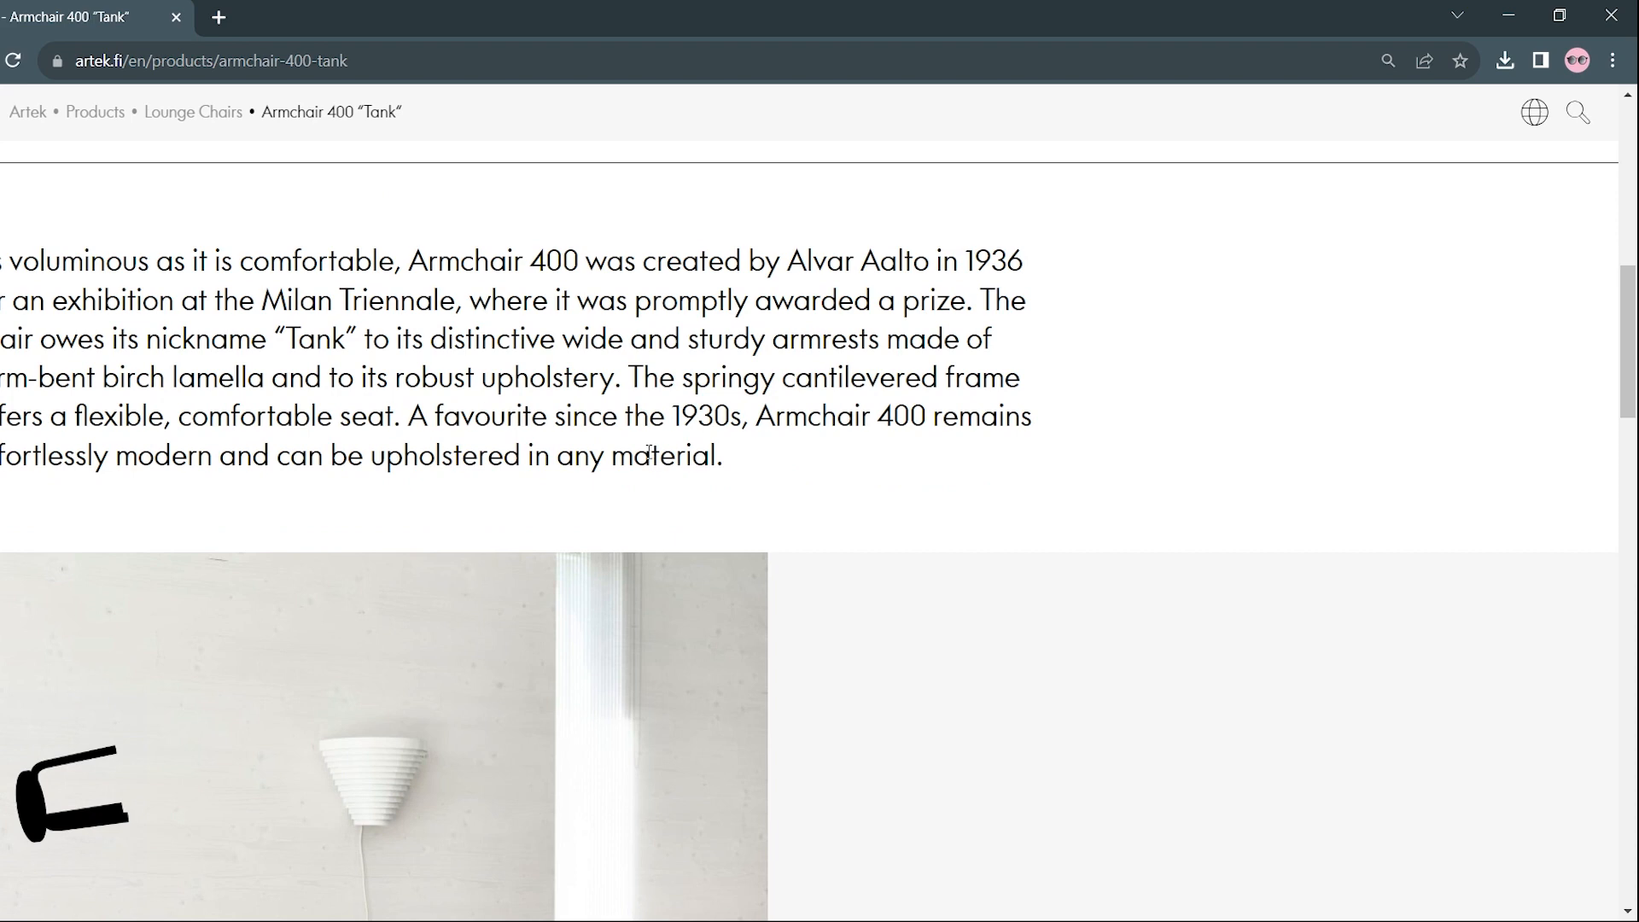
pyautogui.scroll(-6, 823, 405)
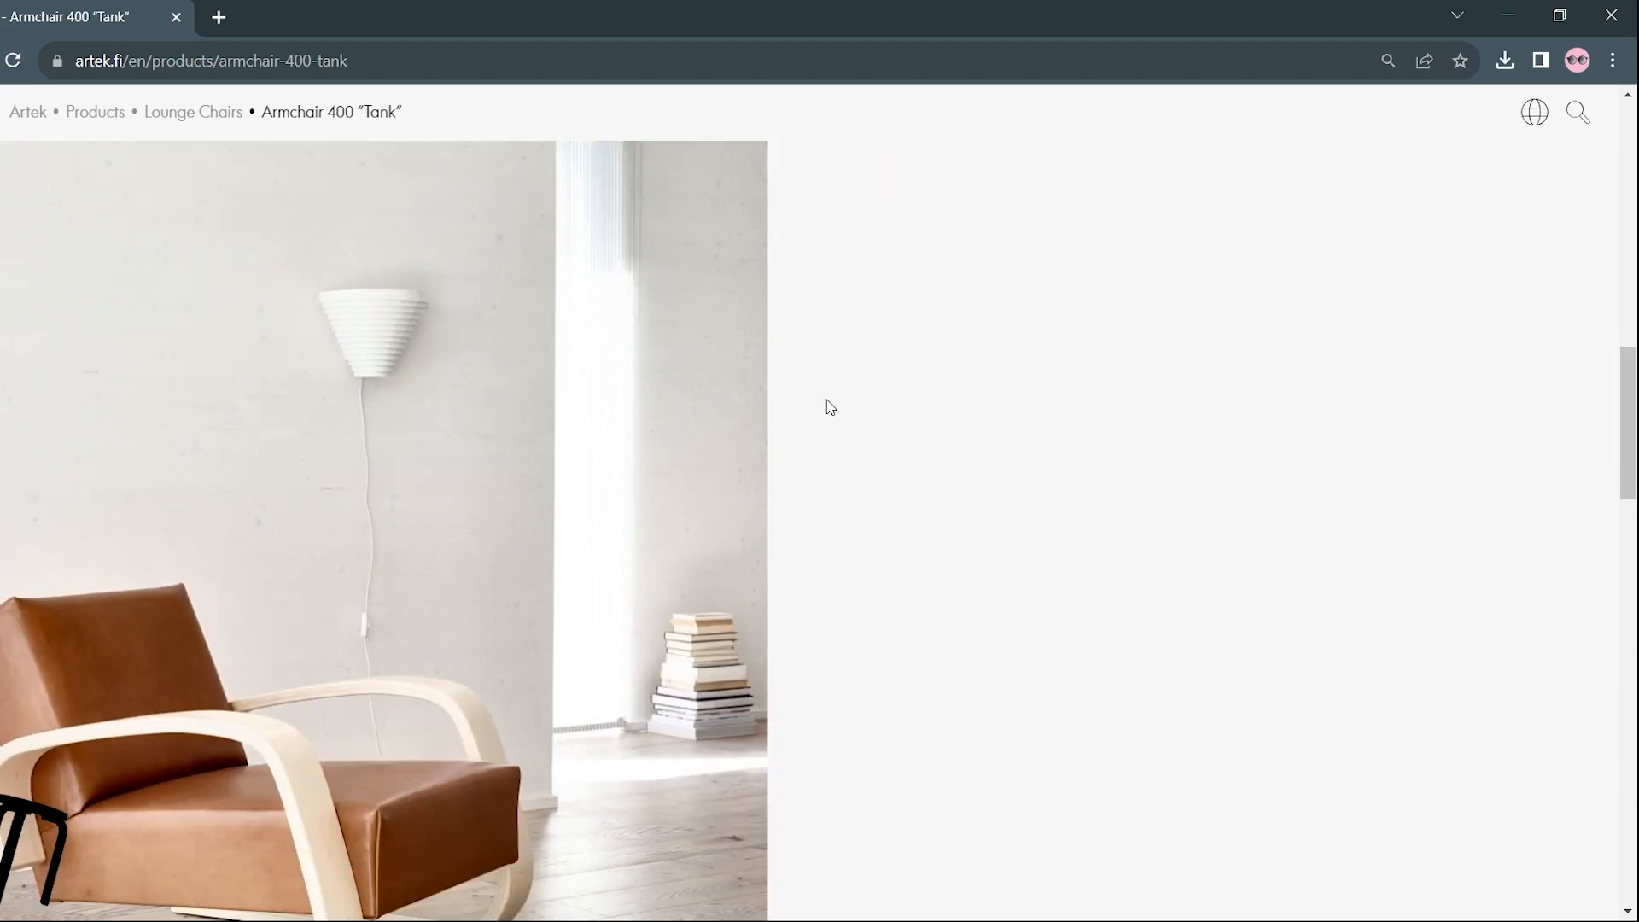
pyautogui.scroll(-15, 826, 401)
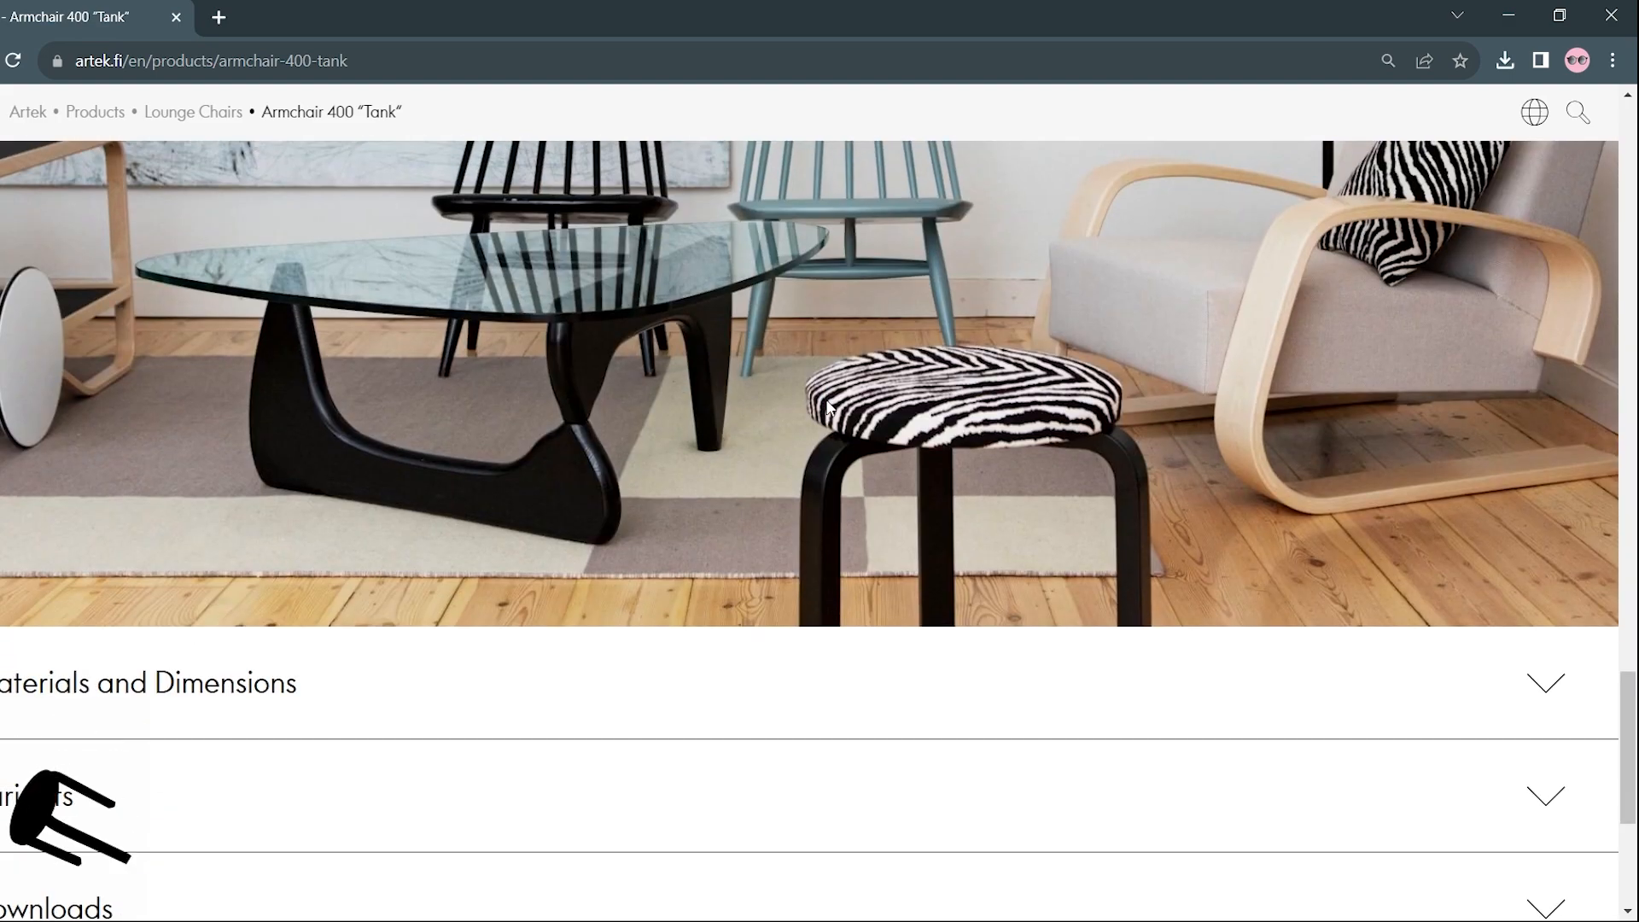
pyautogui.scroll(-4, 827, 407)
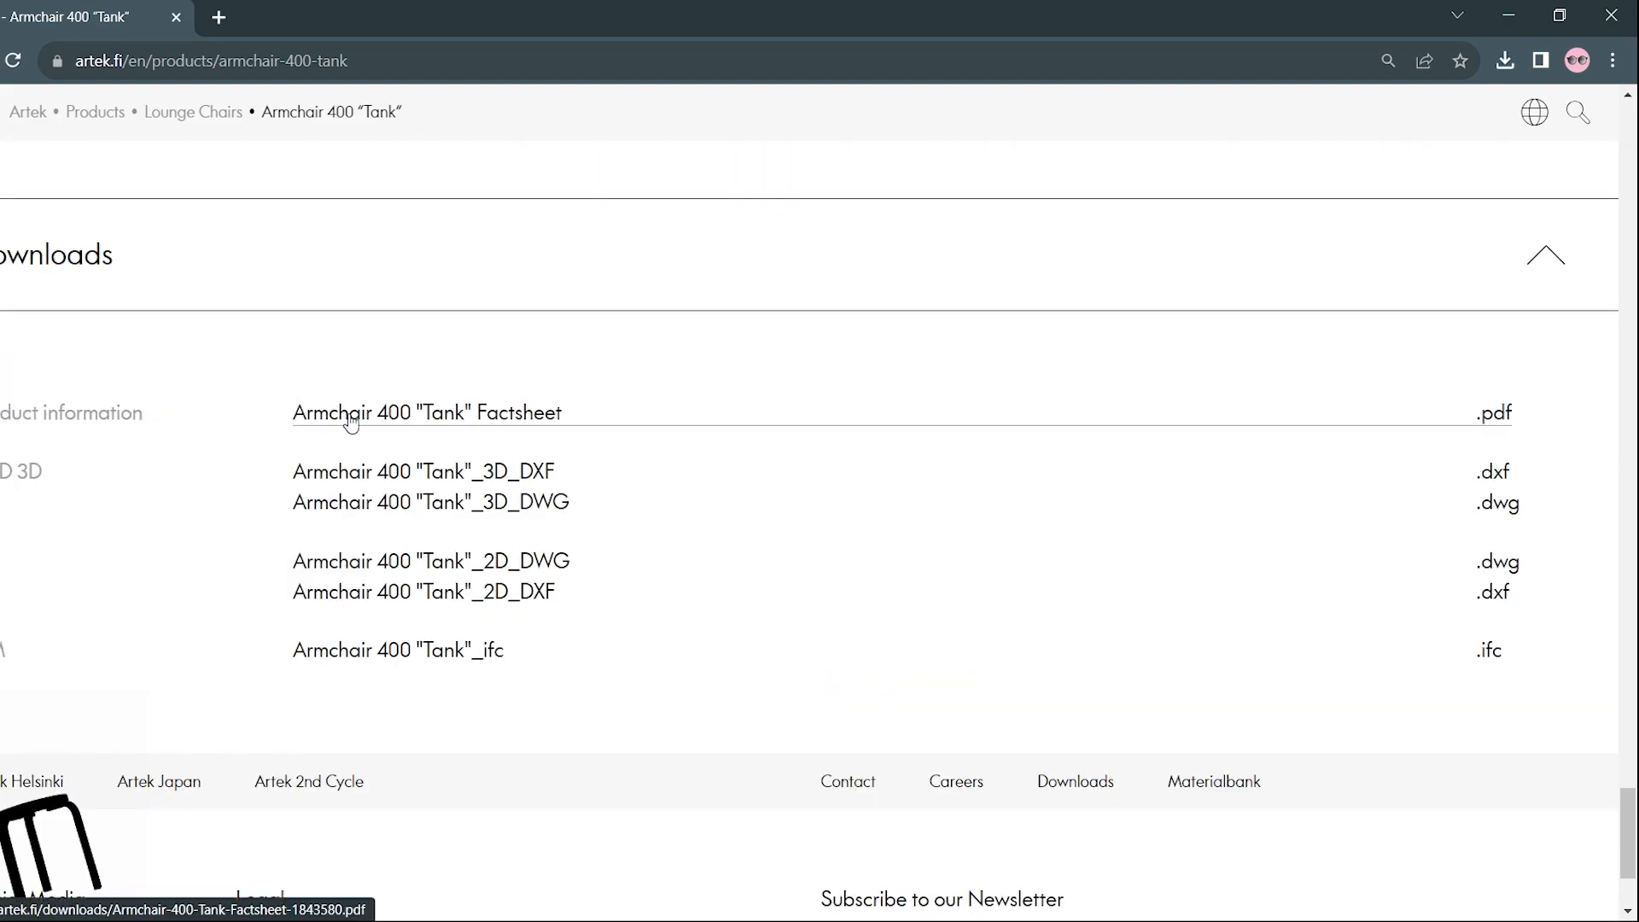
pyautogui.click(369, 422)
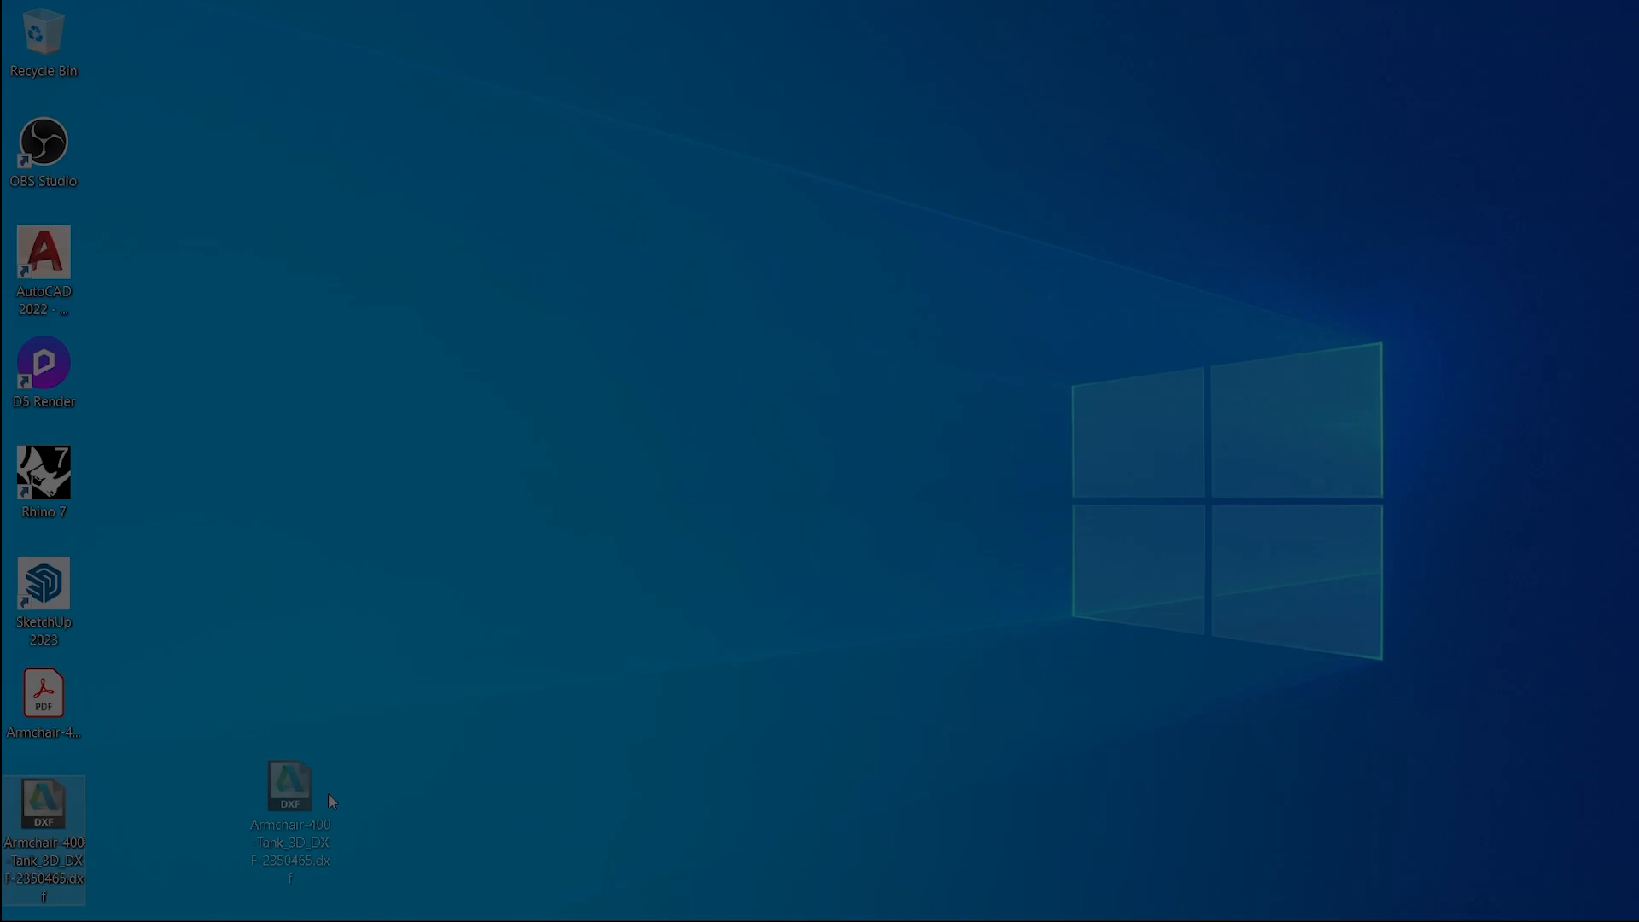
# - Import the armchair's 3D DXF file from the desktop into Rhino 7, with model units in meters and layout units in millimeters
pyautogui.moveTo(328, 792); pyautogui.dragTo(996, 787)
pyautogui.moveTo(1183, 915); pyautogui.dragTo(1047, 410)
pyautogui.click(845, 526)
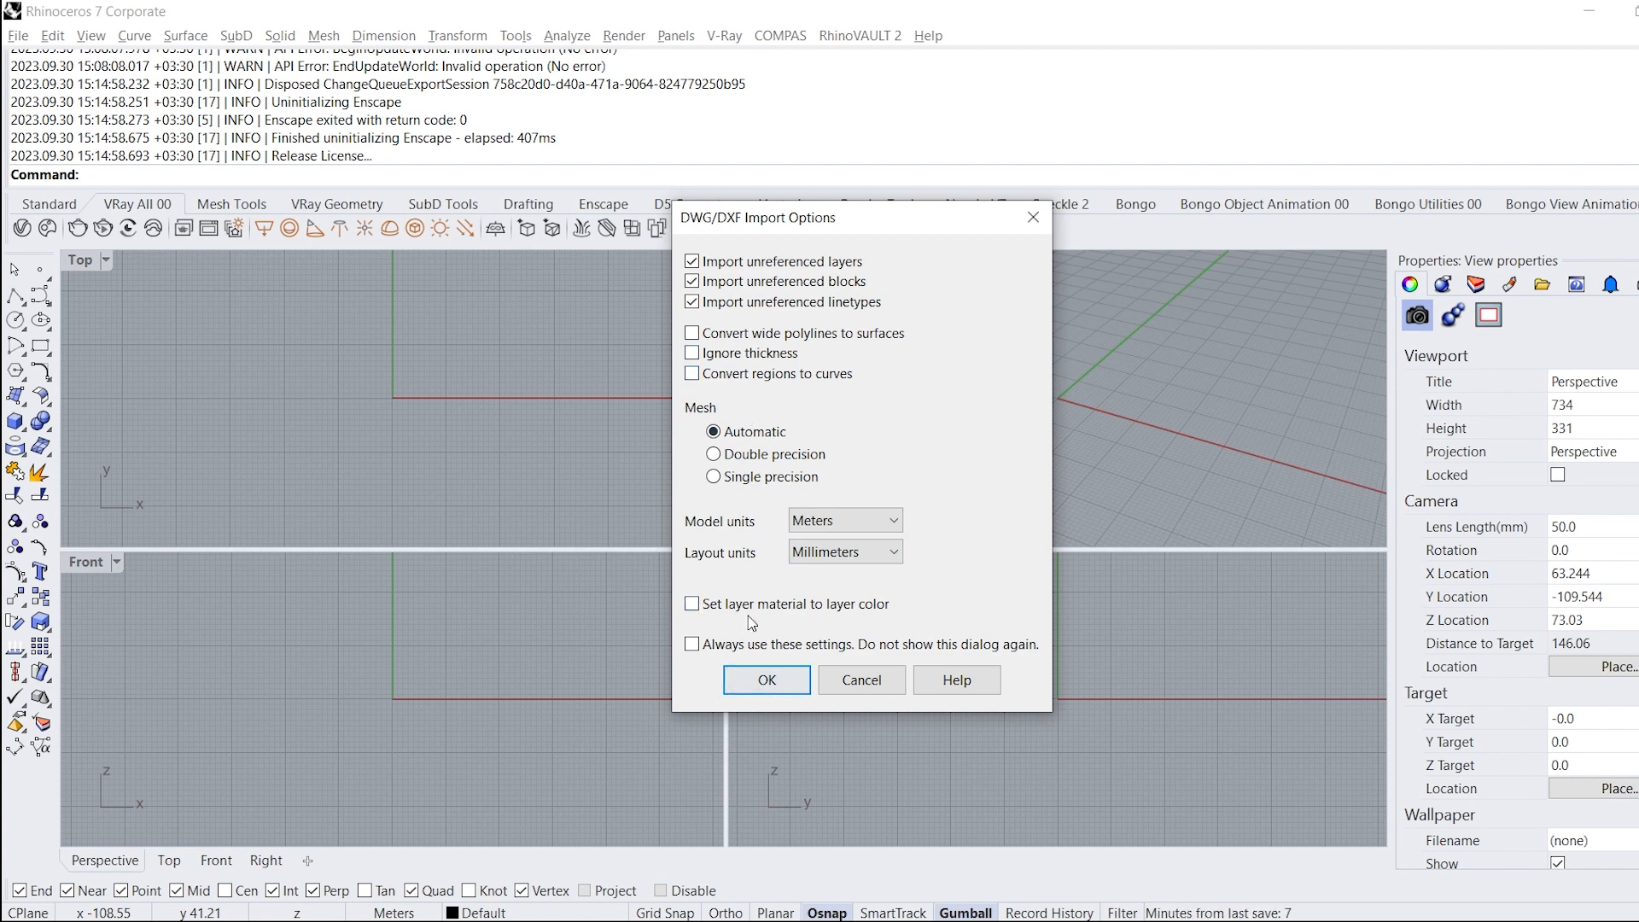
pyautogui.click(767, 679)
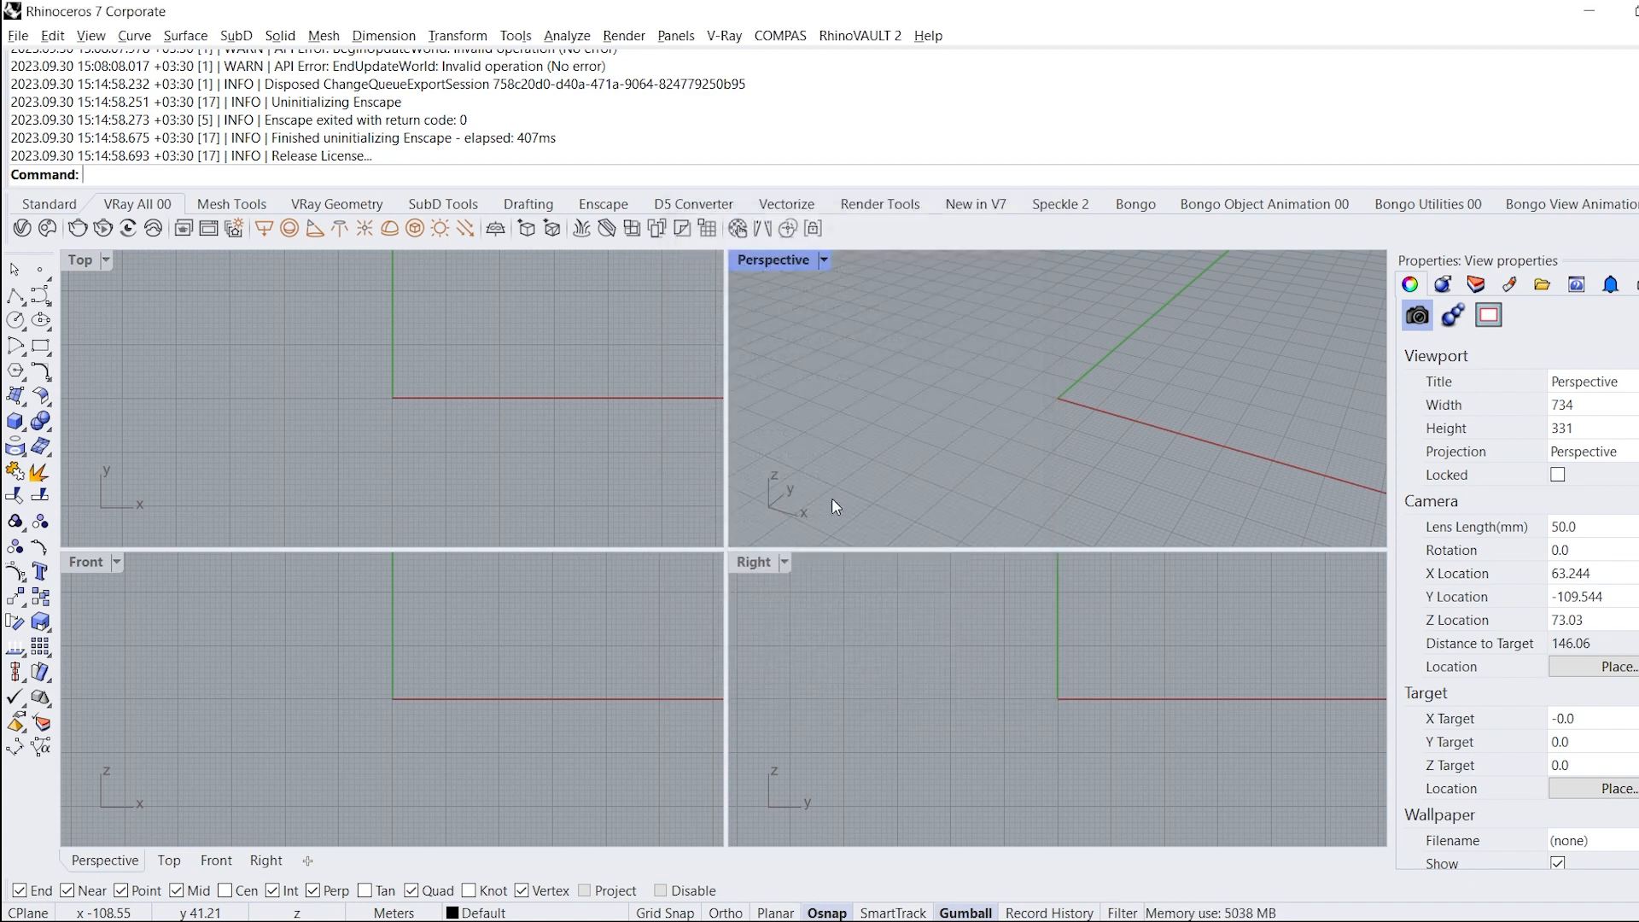
# - Maximize the Perspective viewport, zoom to the imported armchair and view it from the front
pyautogui.doubleClick(792, 259)
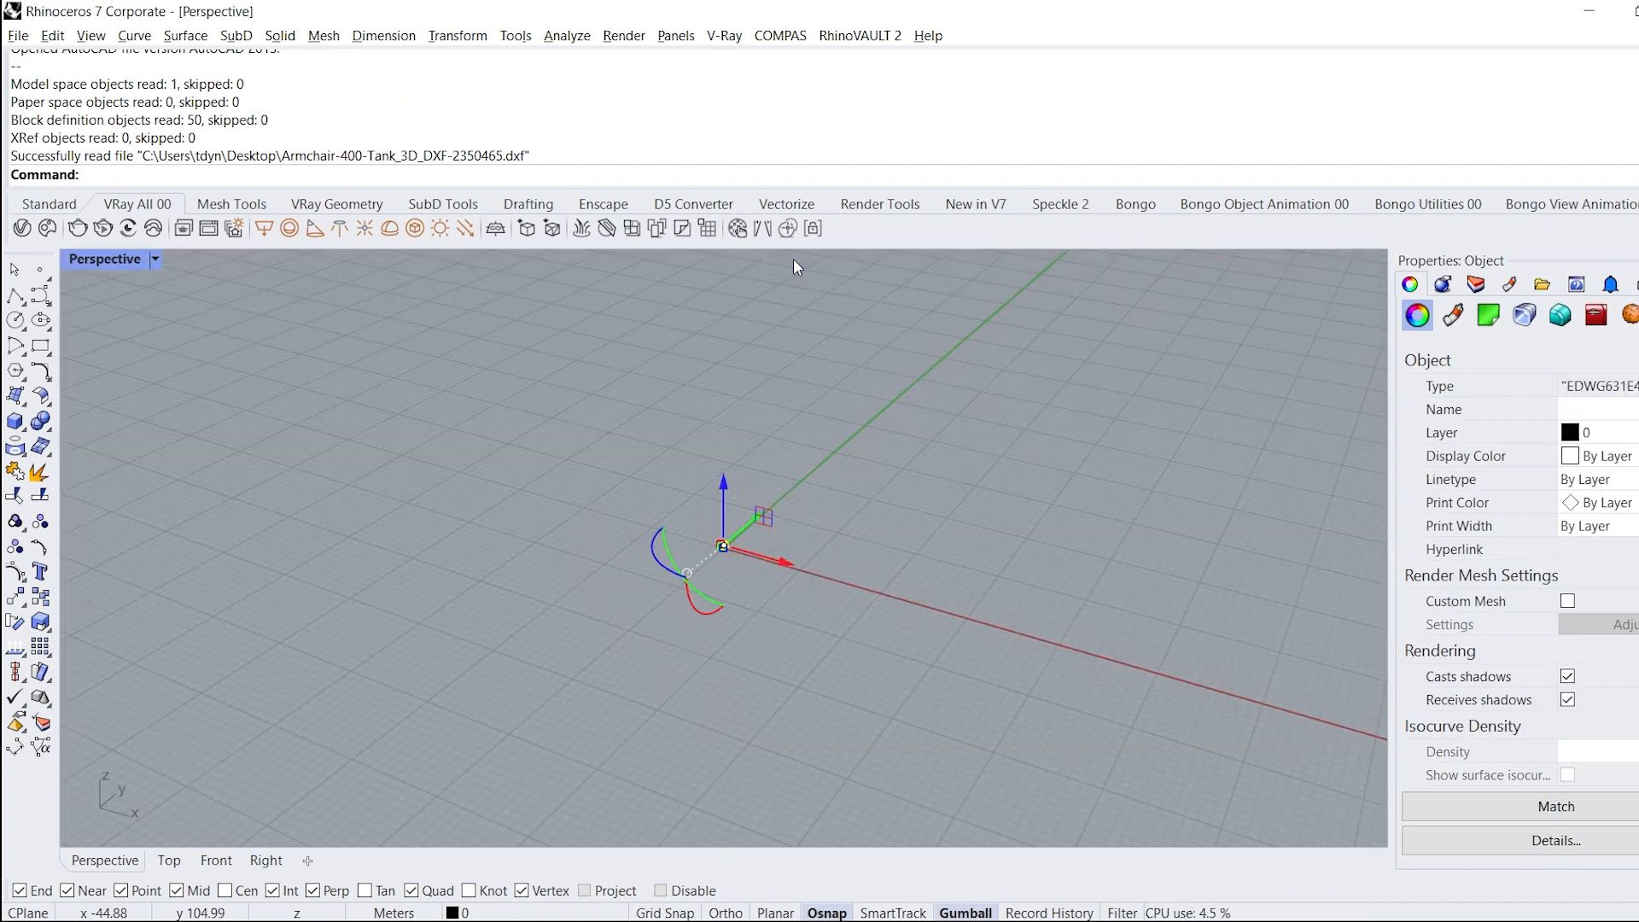
pyautogui.write('zs')
pyautogui.press('Return')
pyautogui.moveTo(845, 412); pyautogui.dragTo(1021, 404, button='right')
pyautogui.click(946, 474)
pyautogui.moveTo(945, 474); pyautogui.dragTo(1042, 474, button='right')
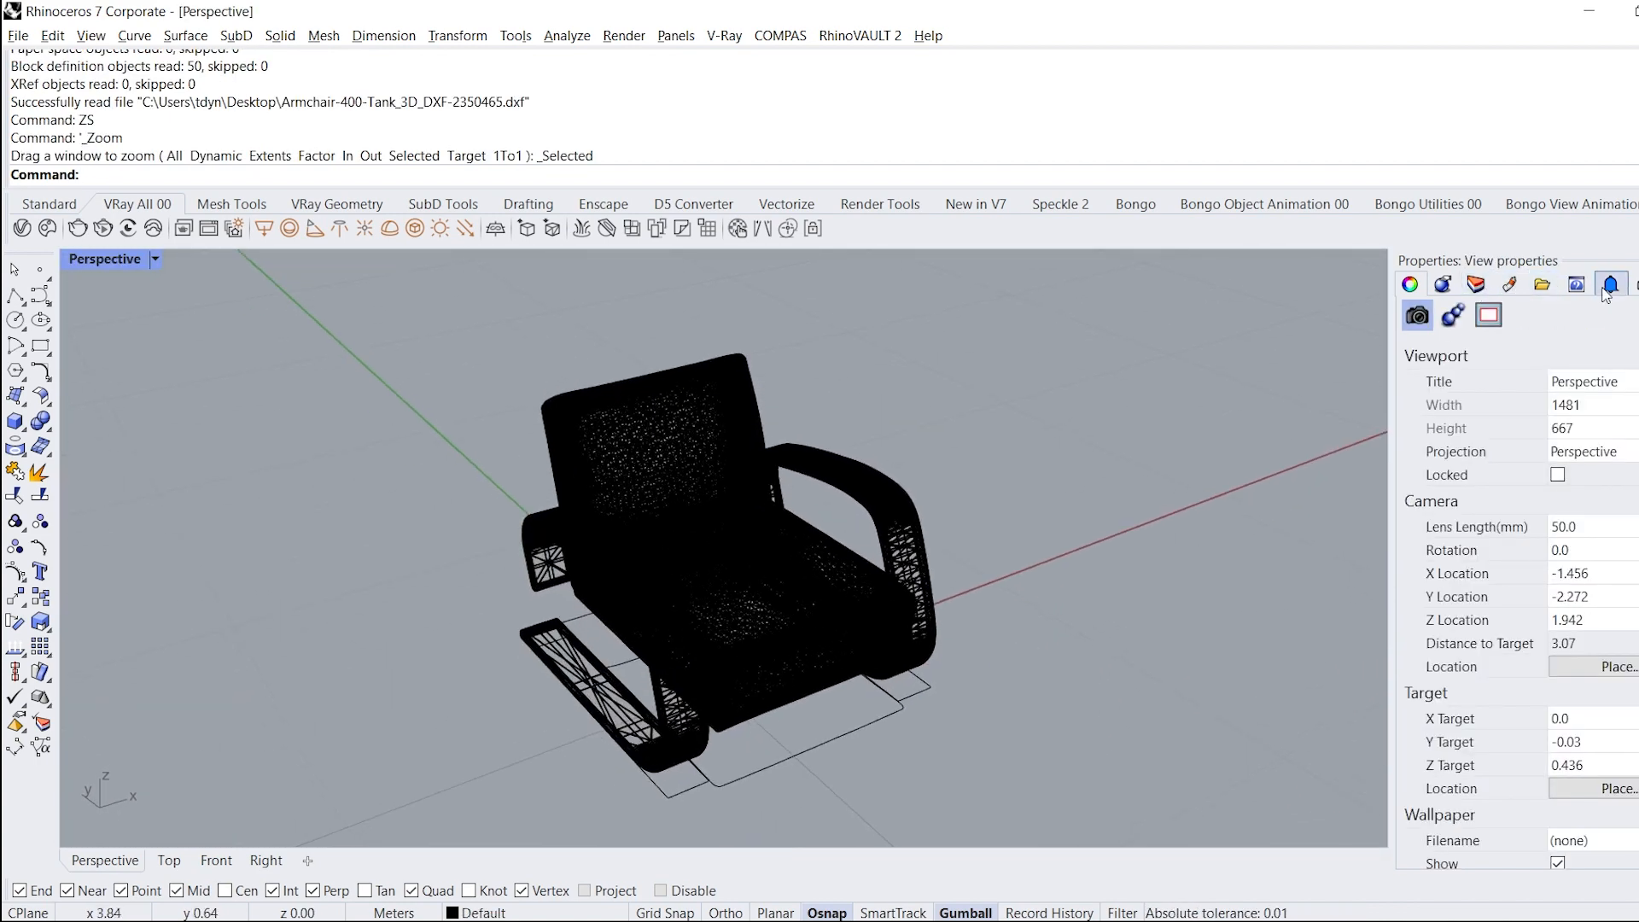
# - Show the model's materials and set the Perspective viewport to Shaded display mode
pyautogui.click(1511, 285)
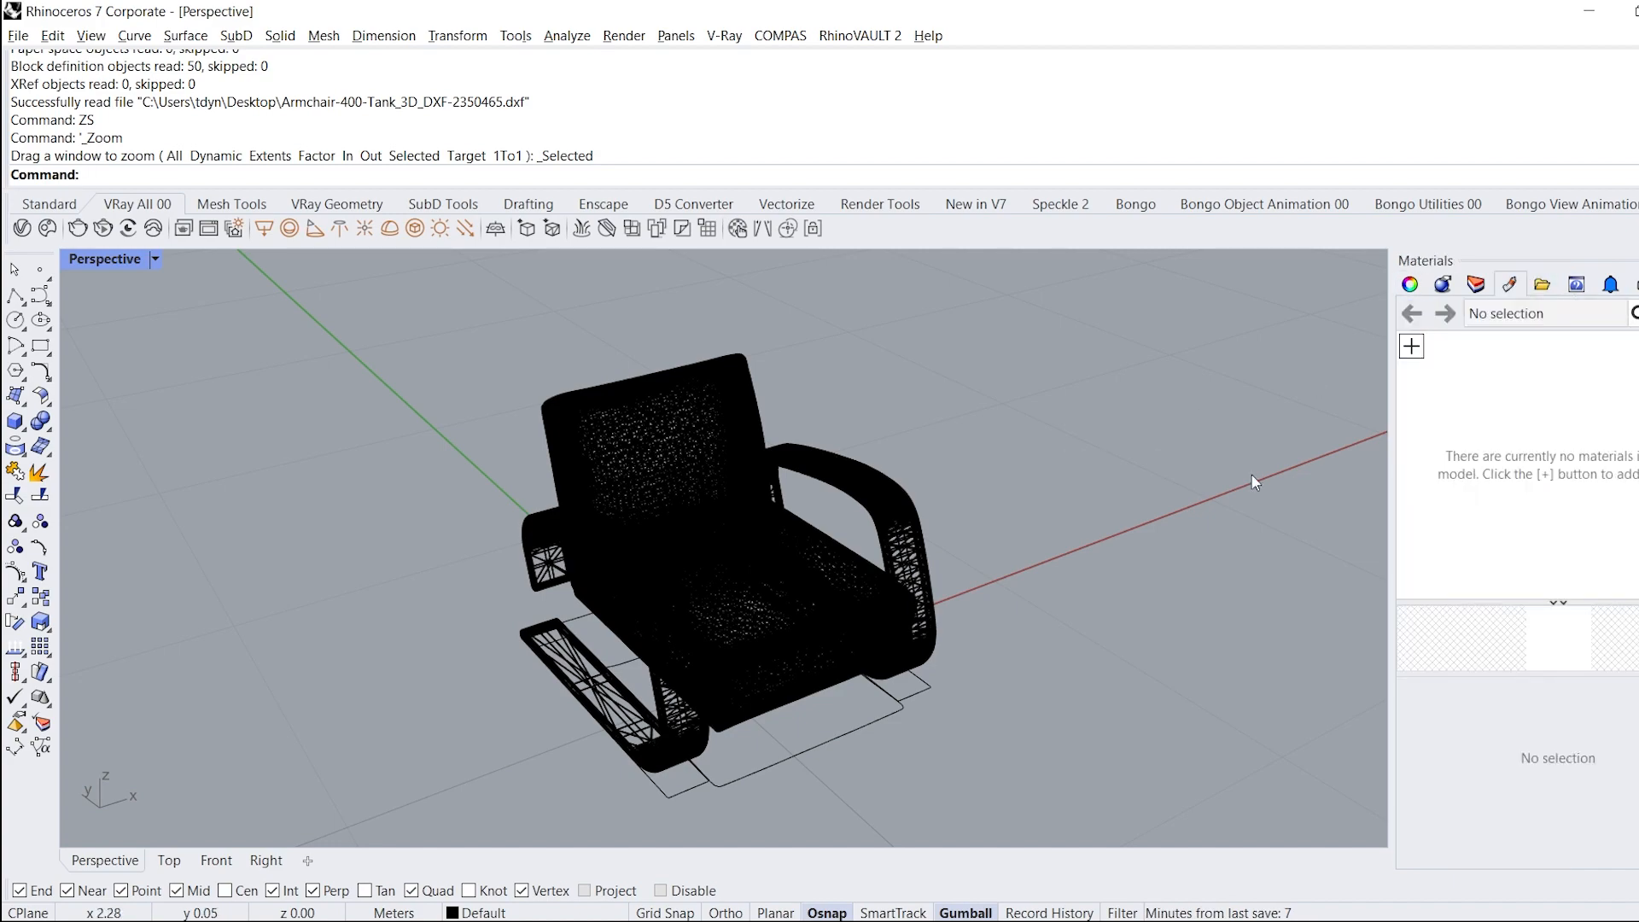
pyautogui.moveTo(1260, 469); pyautogui.dragTo(480, 345, button='right')
pyautogui.click(155, 260)
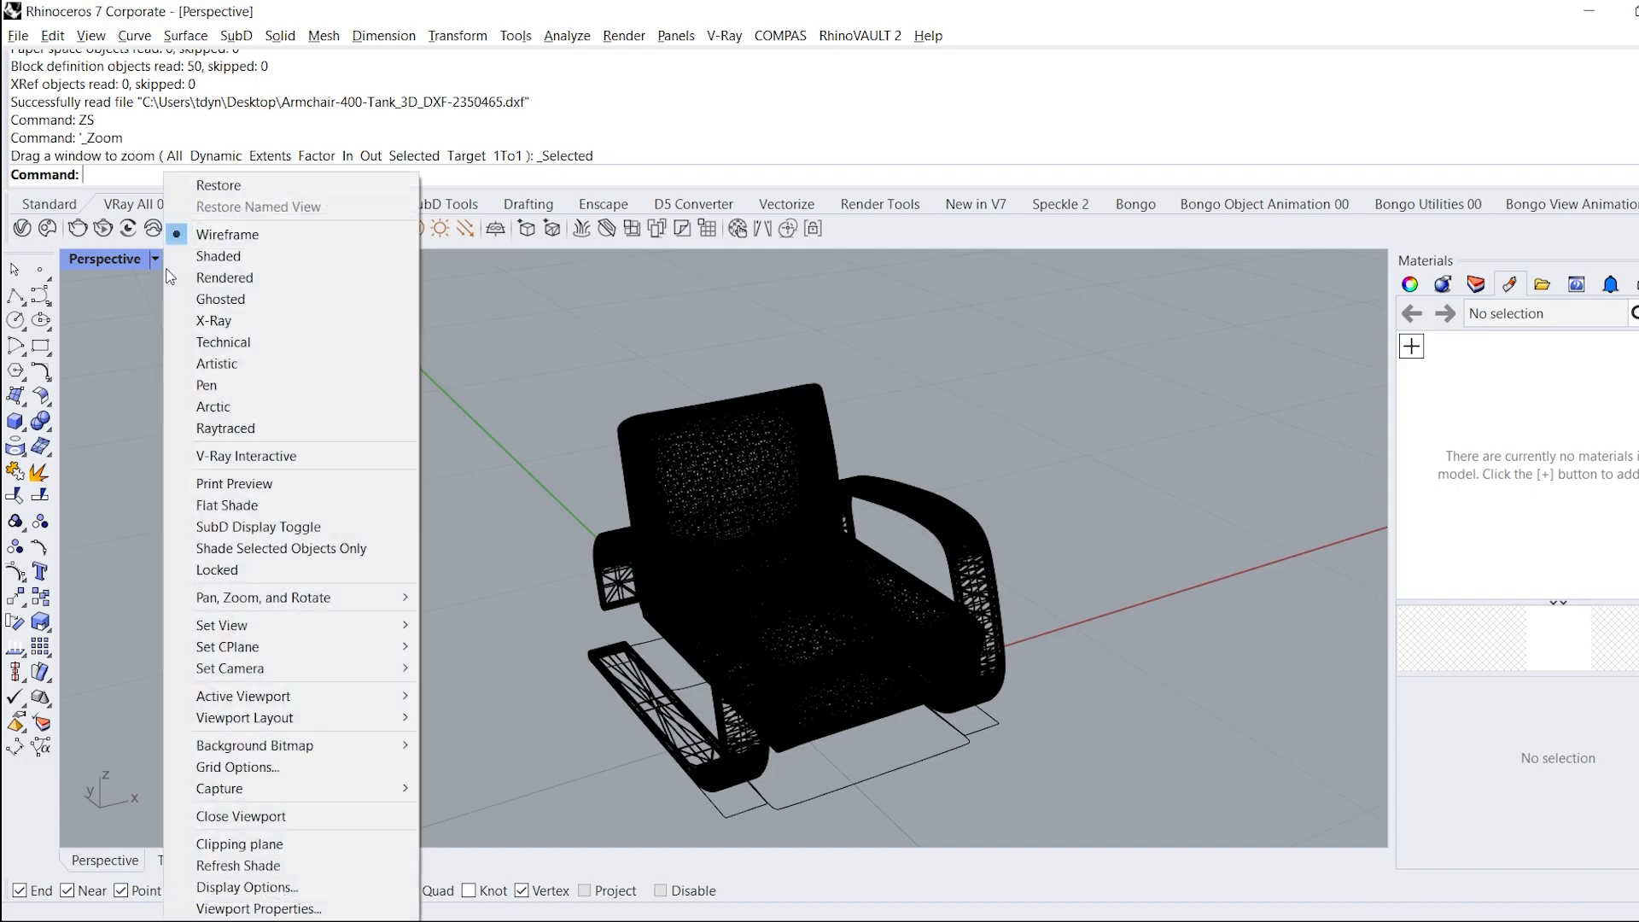
pyautogui.click(234, 258)
# - Select the imported armchair block and explode it
pyautogui.scroll(3, 751, 546)
pyautogui.moveTo(754, 549)
pyautogui.mouseDown(button='right')
pyautogui.moveTo(911, 555)
pyautogui.moveTo(927, 431)
pyautogui.moveTo(669, 382)
pyautogui.moveTo(640, 484)
pyautogui.moveTo(723, 534)
pyautogui.mouseUp(button='right')
pyautogui.scroll(2, 908, 555)
pyautogui.click(721, 535)
pyautogui.moveTo(567, 510); pyautogui.dragTo(461, 448, button='right')
pyautogui.scroll(-5, 360, 468)
pyautogui.write('x')
pyautogui.press('Return')
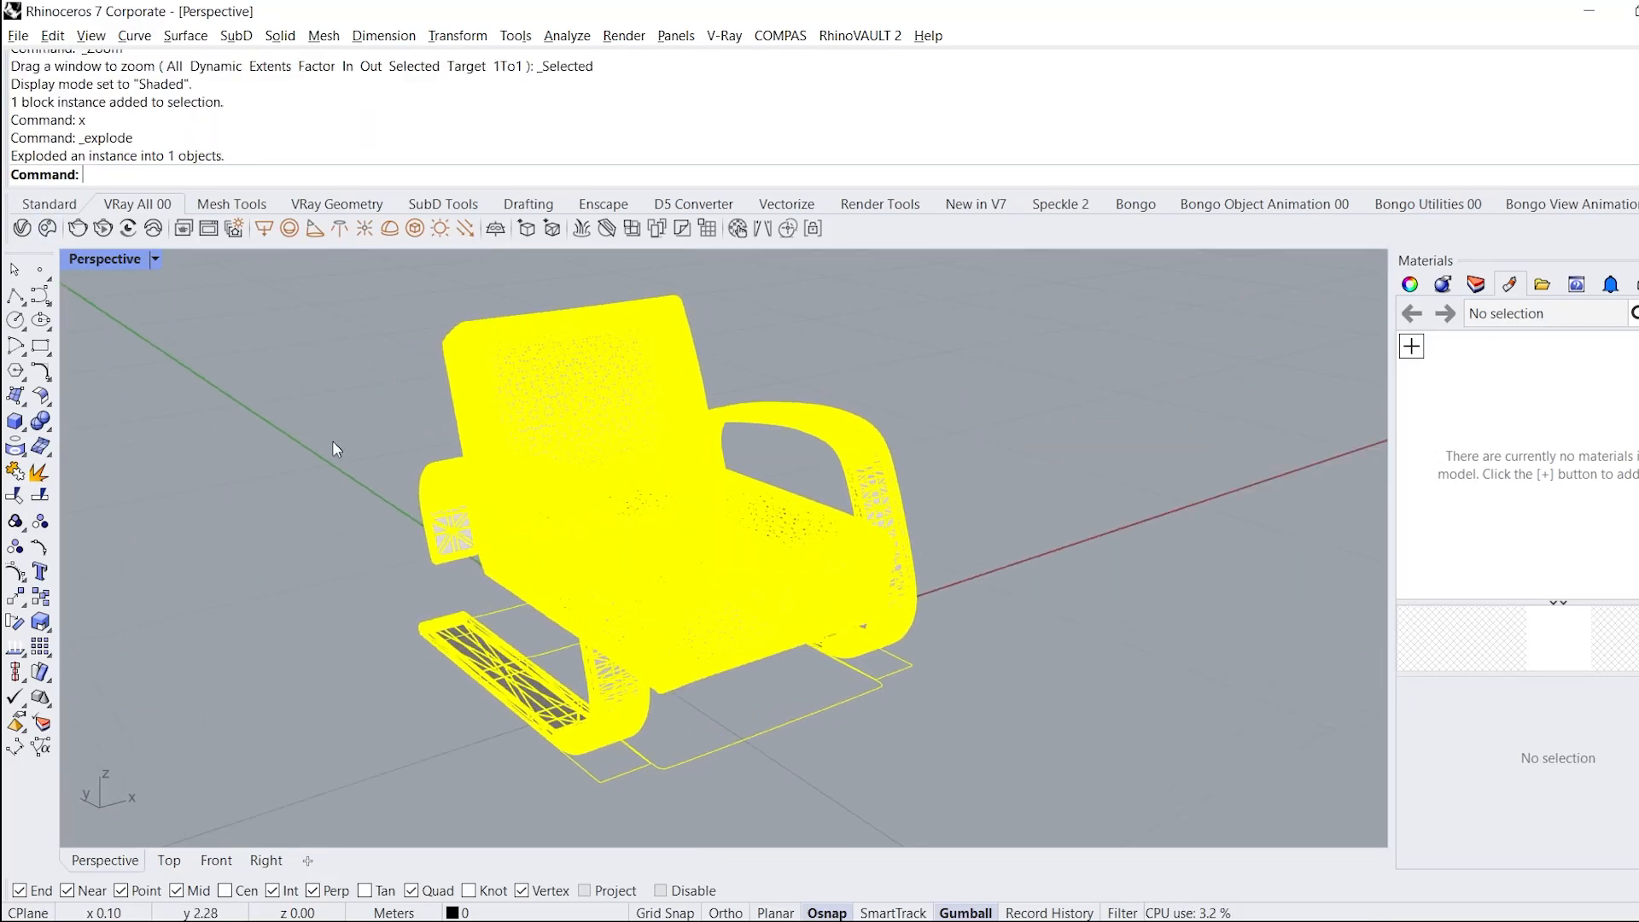
# - Explode the remaining nested armchair block to separate the armrests from the upholstery
pyautogui.click(461, 431)
pyautogui.moveTo(459, 425); pyautogui.dragTo(552, 413, button='right')
pyautogui.write('x')
pyautogui.press('Return')
# - Check the separated armchair blocks one by one and lock the upholstery block
pyautogui.click(305, 393)
pyautogui.click(442, 391)
pyautogui.moveTo(443, 391); pyautogui.dragTo(778, 433, button='right')
pyautogui.click(520, 489)
pyautogui.click(779, 433)
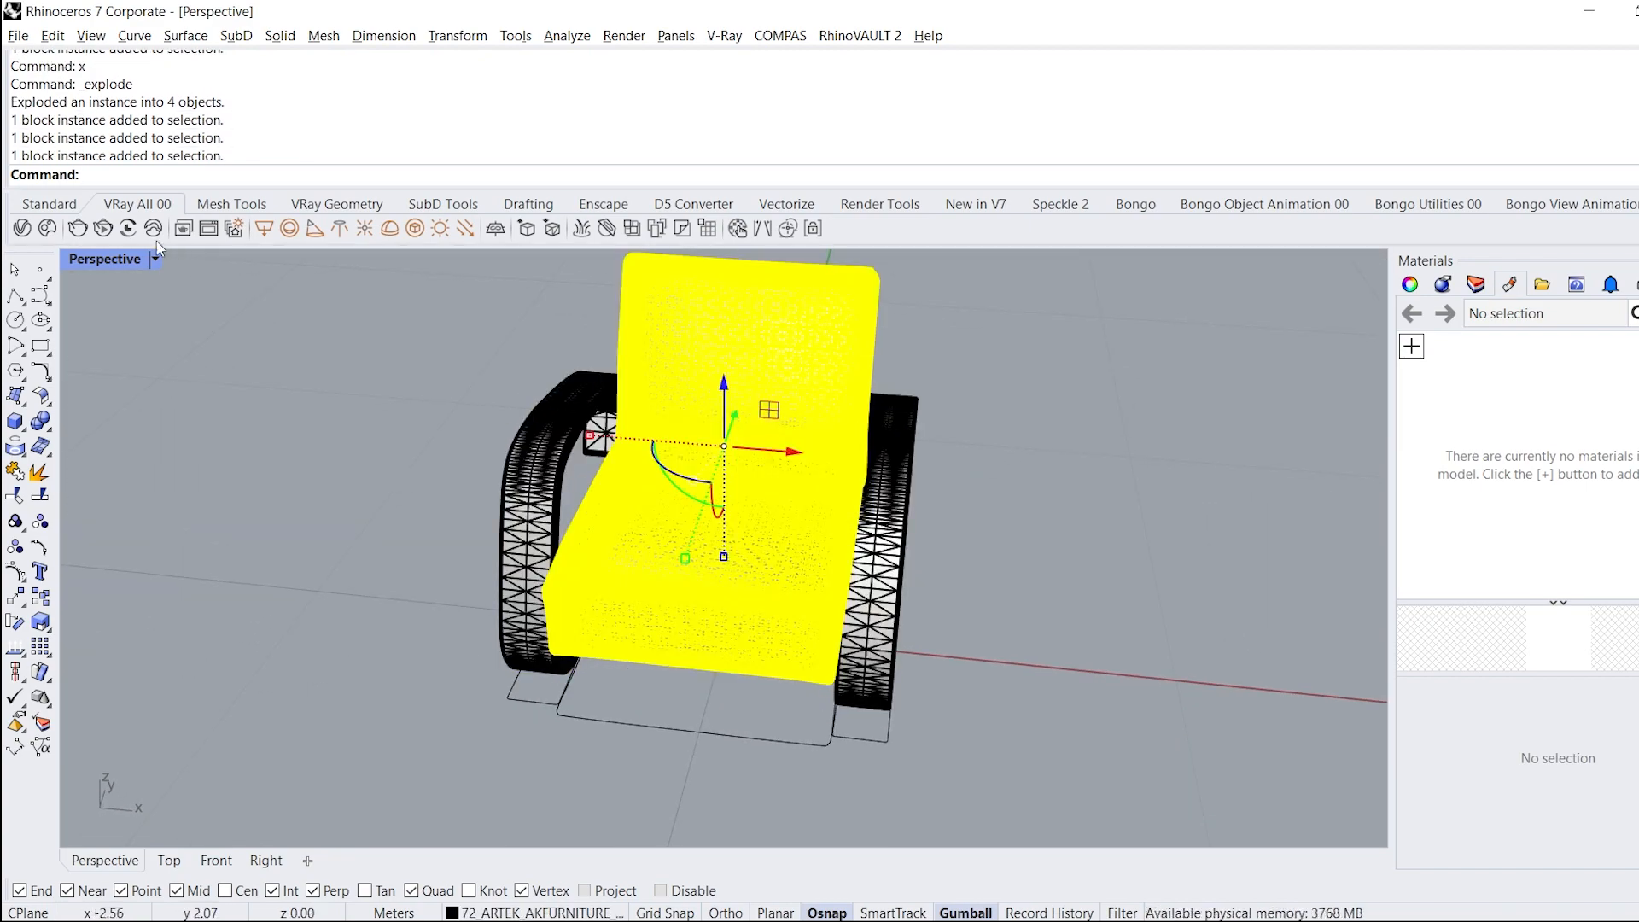
pyautogui.click(53, 205)
pyautogui.click(567, 237)
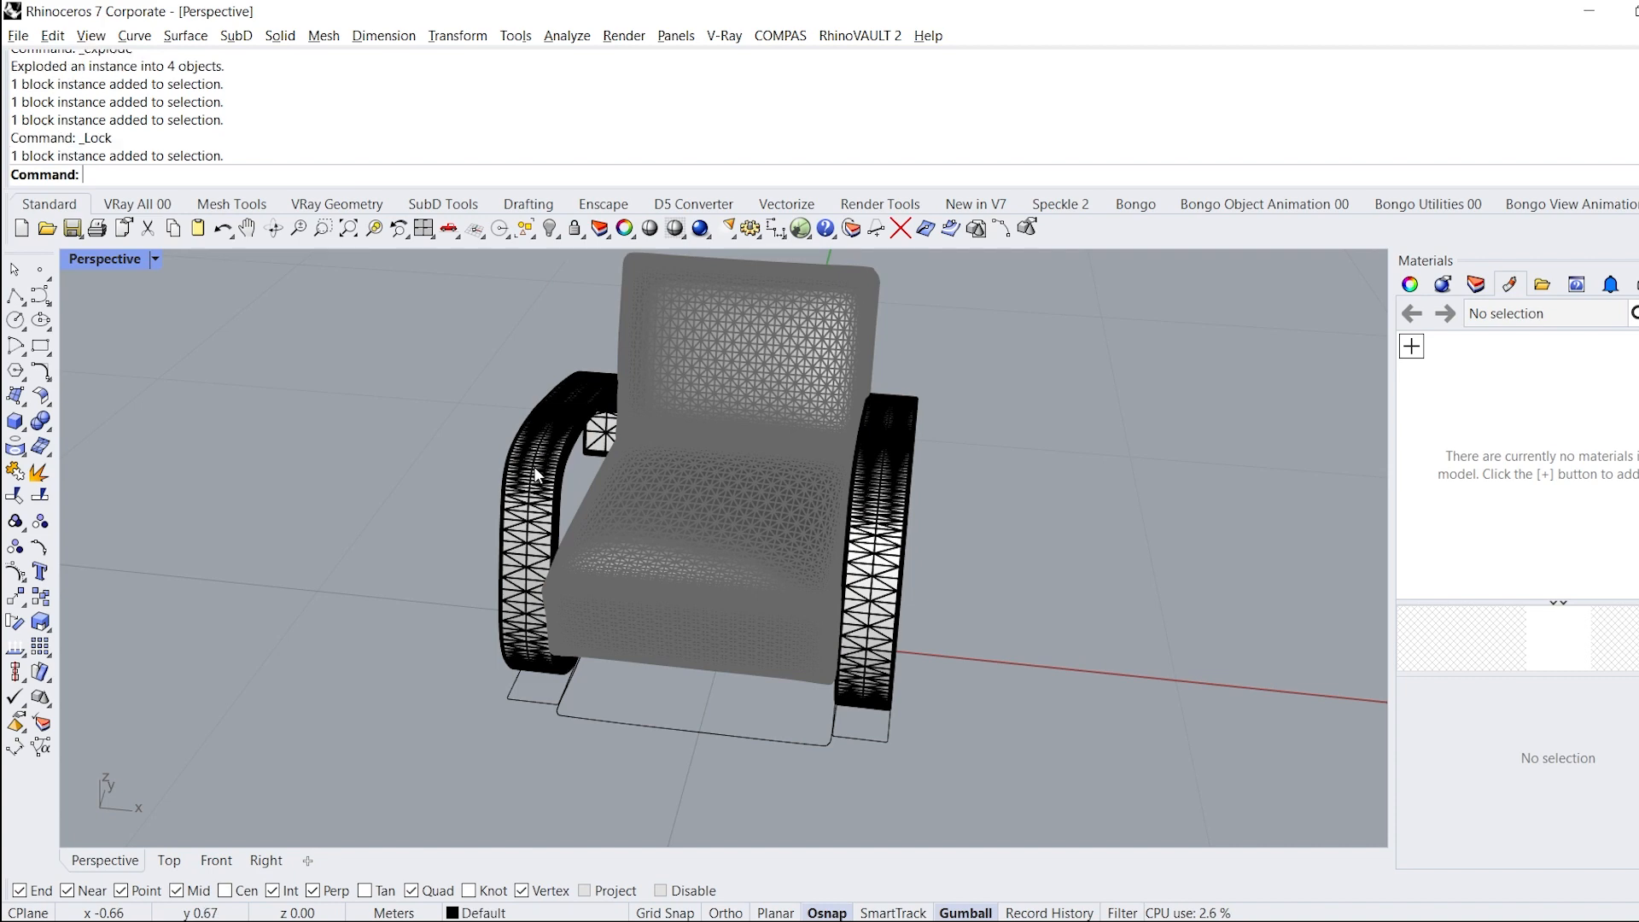
# - Lock the armrest block and hide the flat outline block beneath the chair
pyautogui.click(533, 465)
pyautogui.rightClick(535, 467)
pyautogui.moveTo(799, 682); pyautogui.dragTo(741, 783, button='right')
pyautogui.click(763, 712)
pyautogui.click(550, 228)
# - Lock the armrest edge block and unlock all locked parts of the armchair
pyautogui.moveTo(601, 428); pyautogui.dragTo(725, 623, button='right')
pyautogui.click(603, 653)
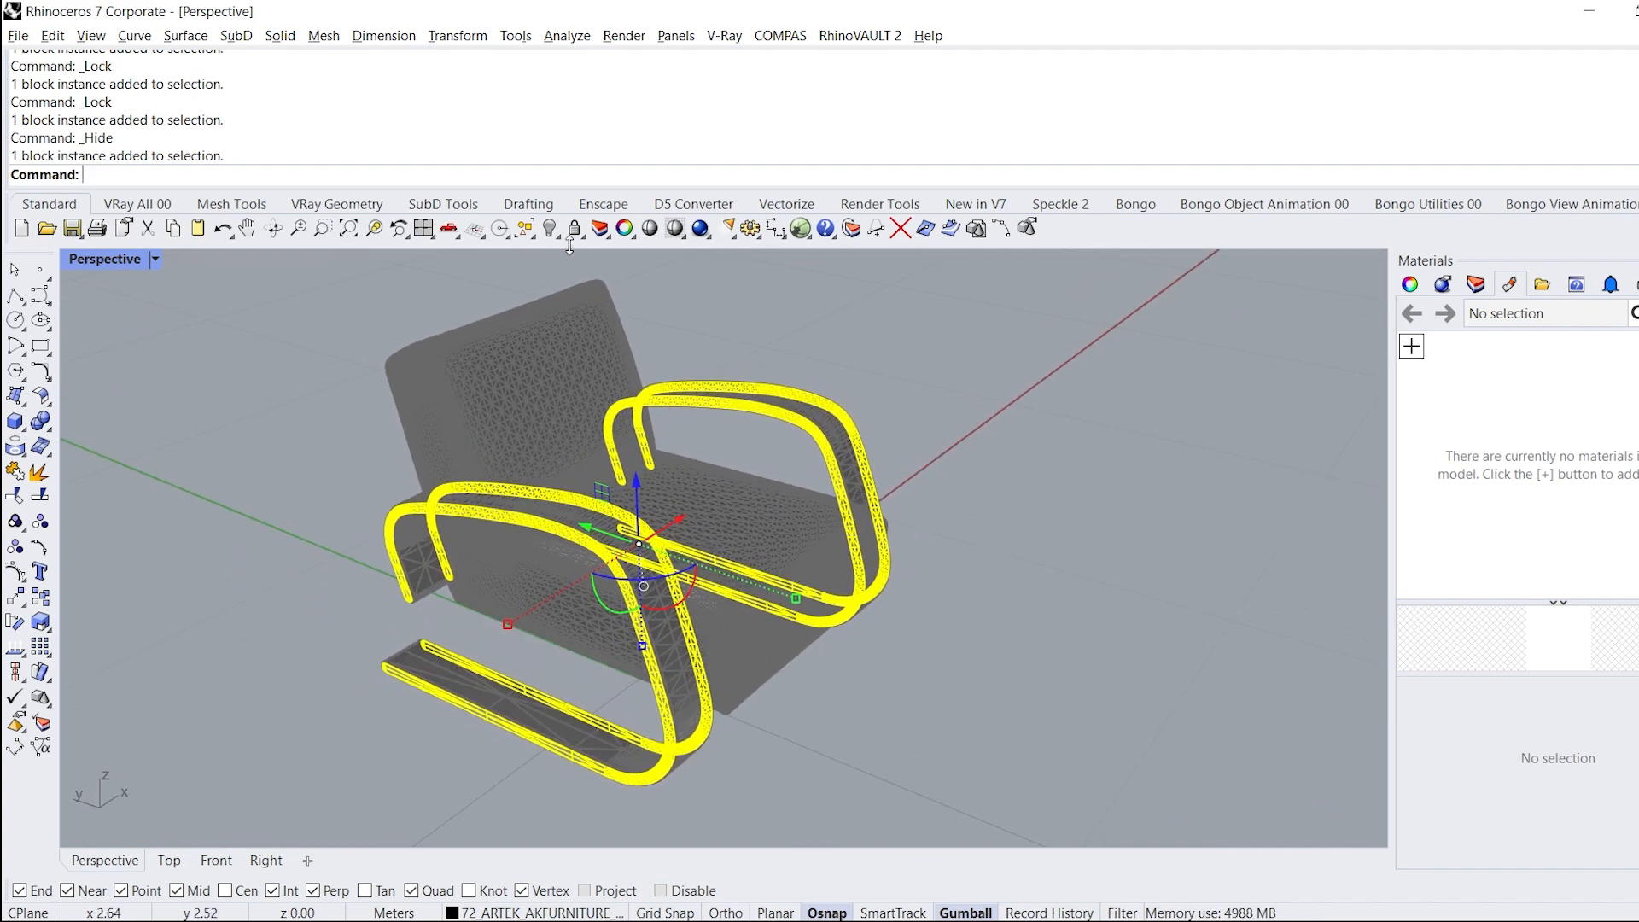
pyautogui.rightClick(575, 228)
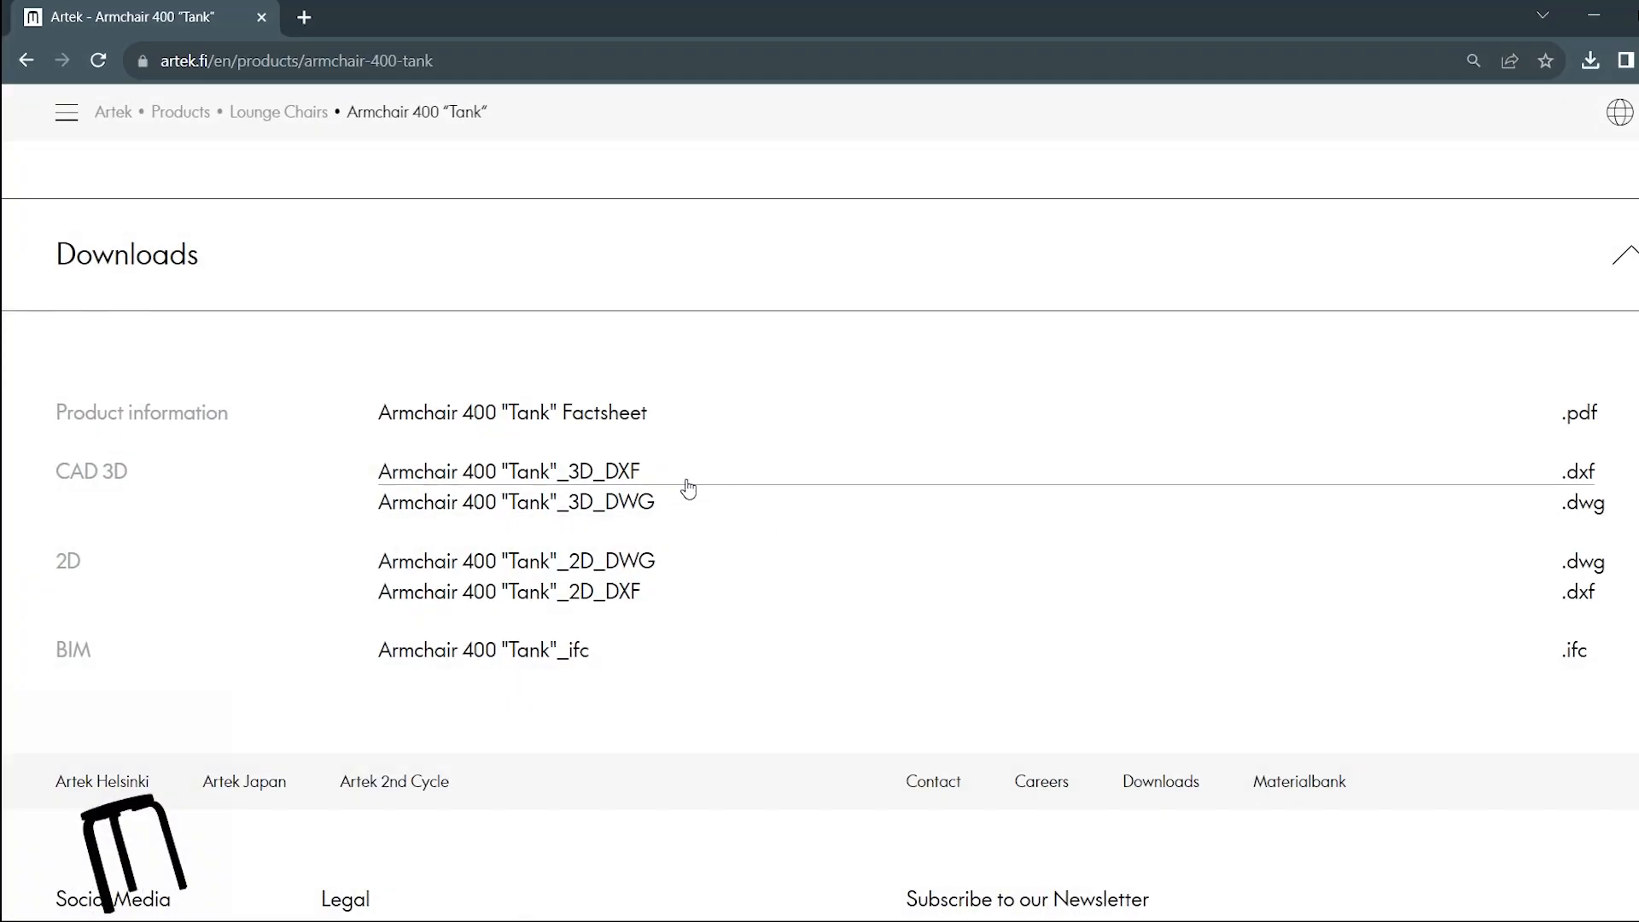
# - Switch to the browser and review the download formats offered for Artek's Armchair 400 "Tank"
pyautogui.scroll(-3, 685, 487)
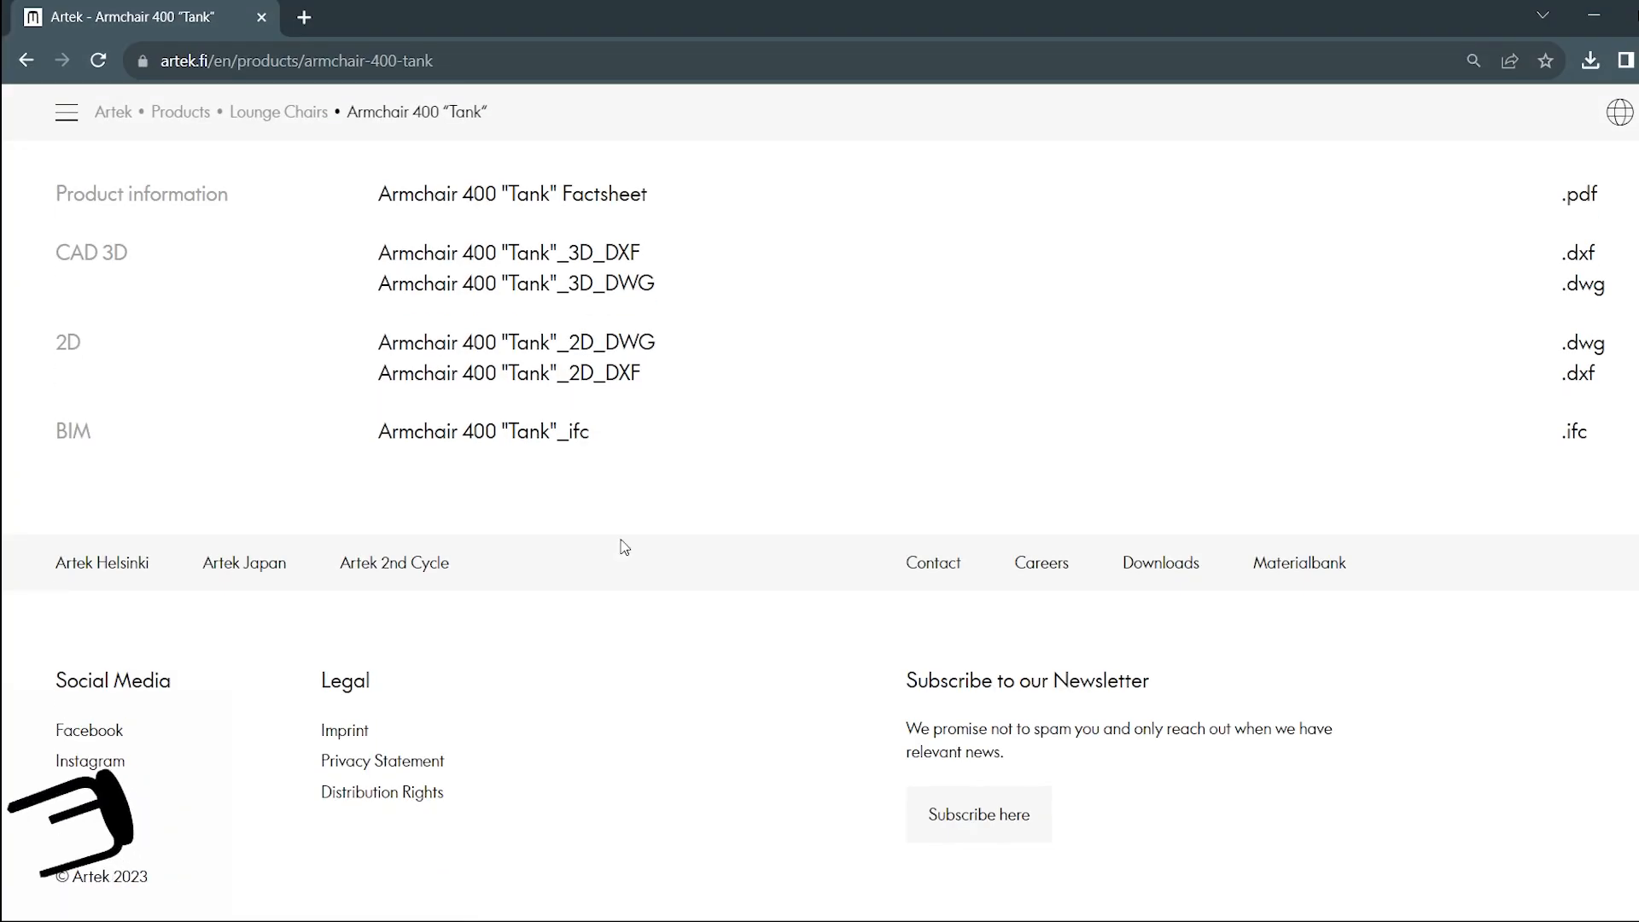
pyautogui.scroll(1, 692, 572)
pyautogui.scroll(2, 793, 649)
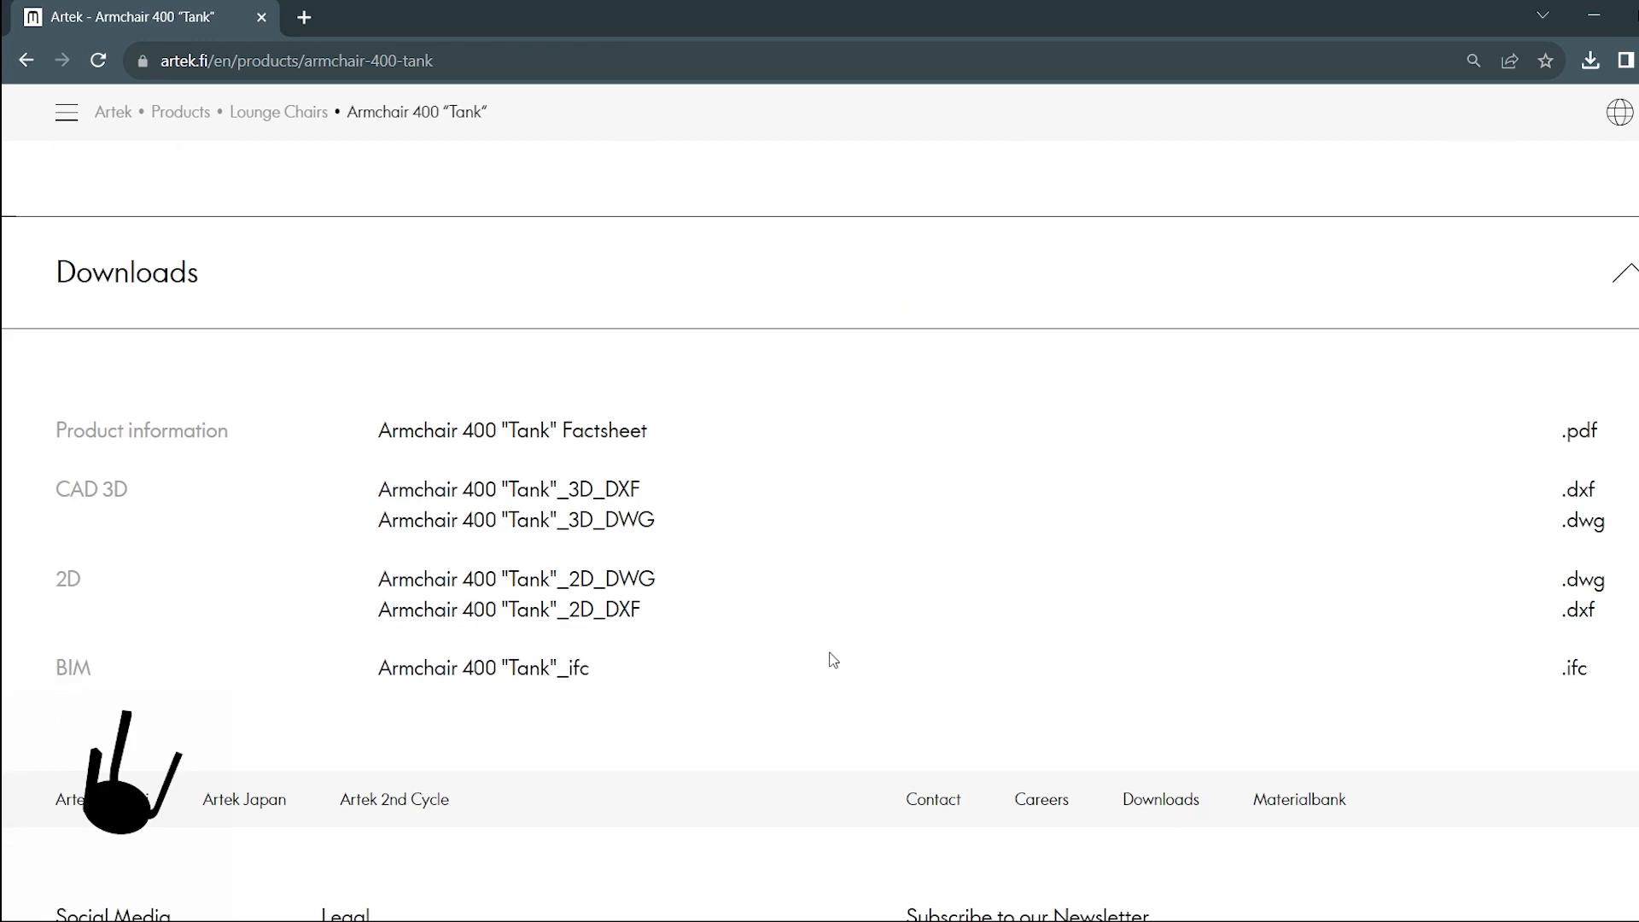
pyautogui.click(1264, 794)
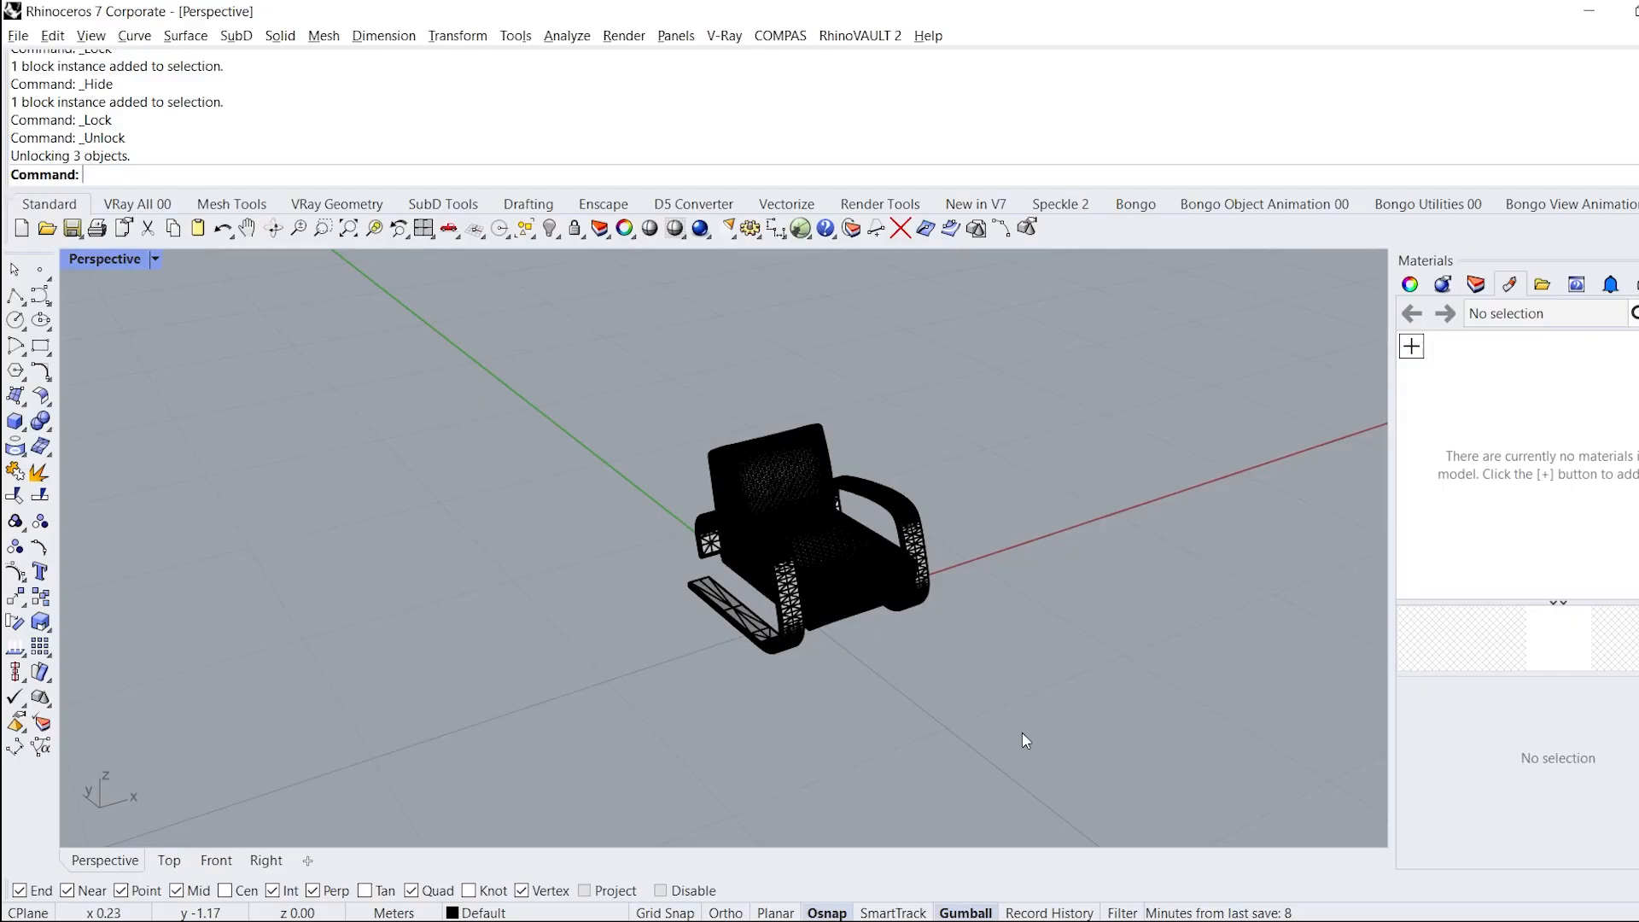
# - Show the model's layers and check which objects are on the 72_ARTEK_INSERT layer
pyautogui.moveTo(1022, 732); pyautogui.dragTo(959, 581, button='right')
pyautogui.click(690, 588)
pyautogui.click(1476, 285)
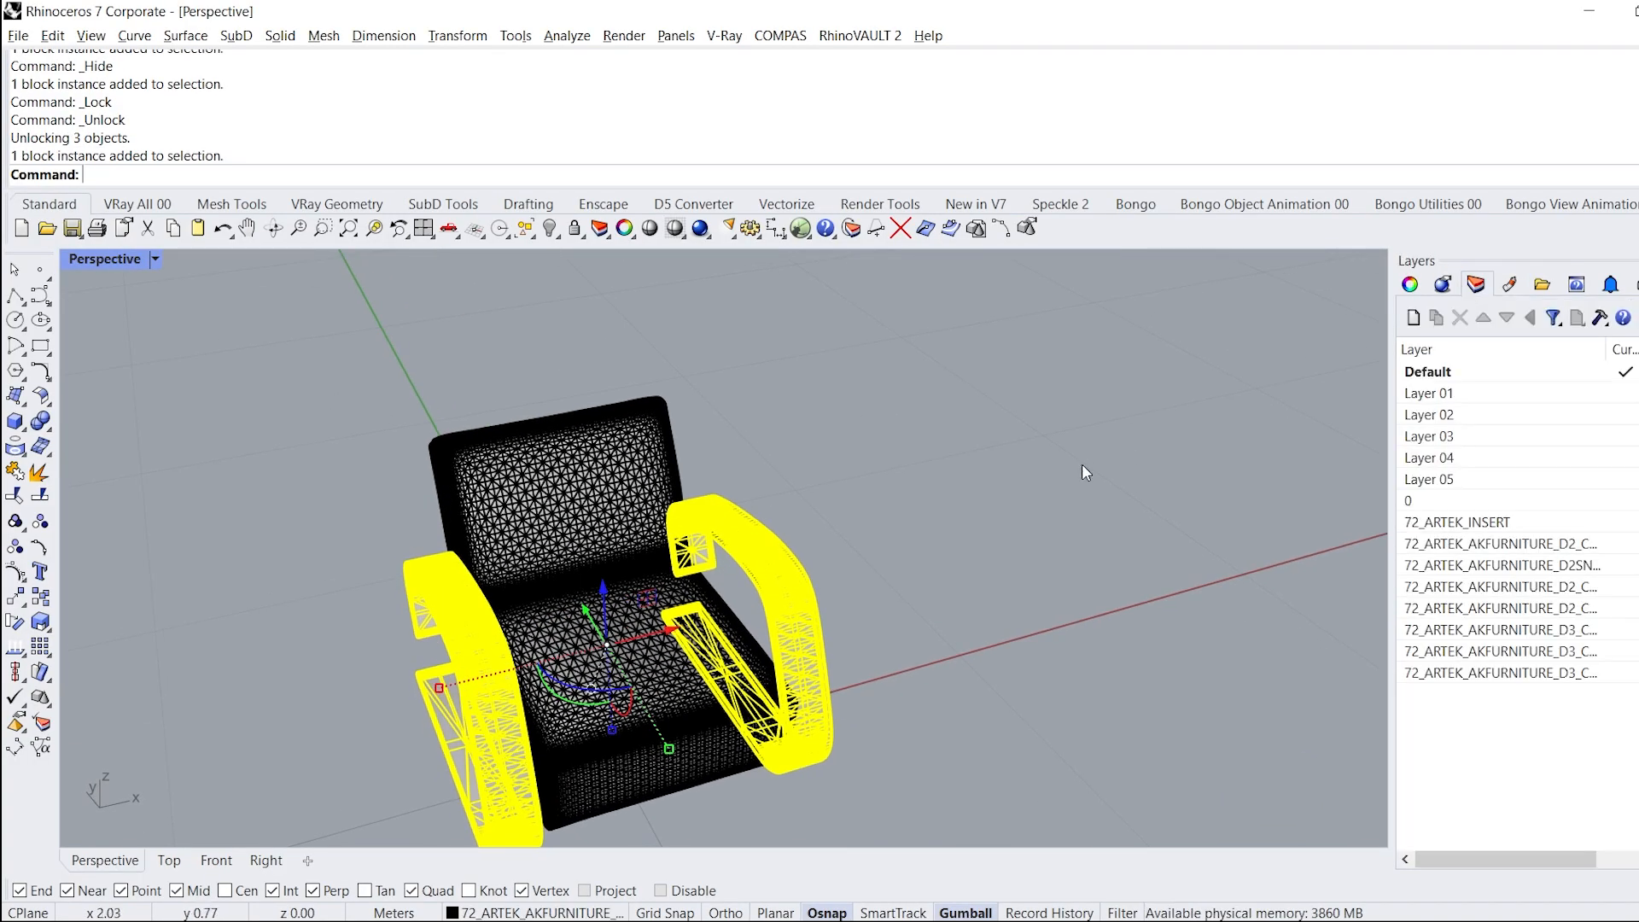
pyautogui.moveTo(1082, 464); pyautogui.dragTo(1052, 424, button='right')
pyautogui.click(1051, 424)
pyautogui.rightClick(1453, 525)
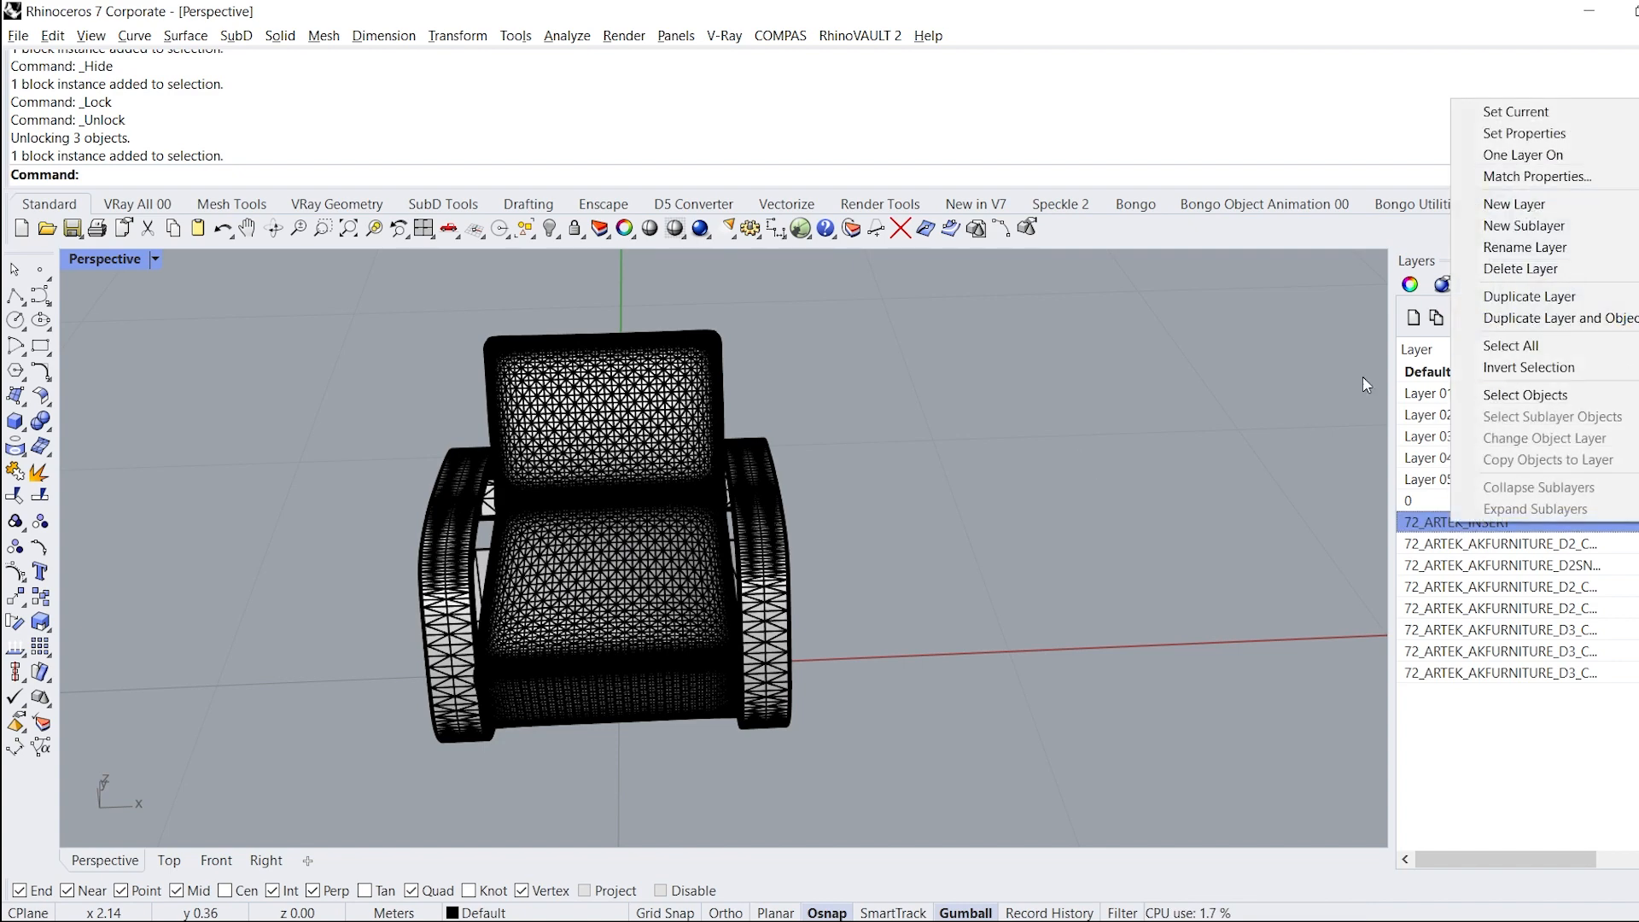
pyautogui.click(1457, 397)
# - Purge all unused blocks, layers, linetypes, materials and other unused information from the model
pyautogui.moveTo(1202, 410); pyautogui.dragTo(1101, 372, button='right')
pyautogui.write('Purge')
pyautogui.press('Return')
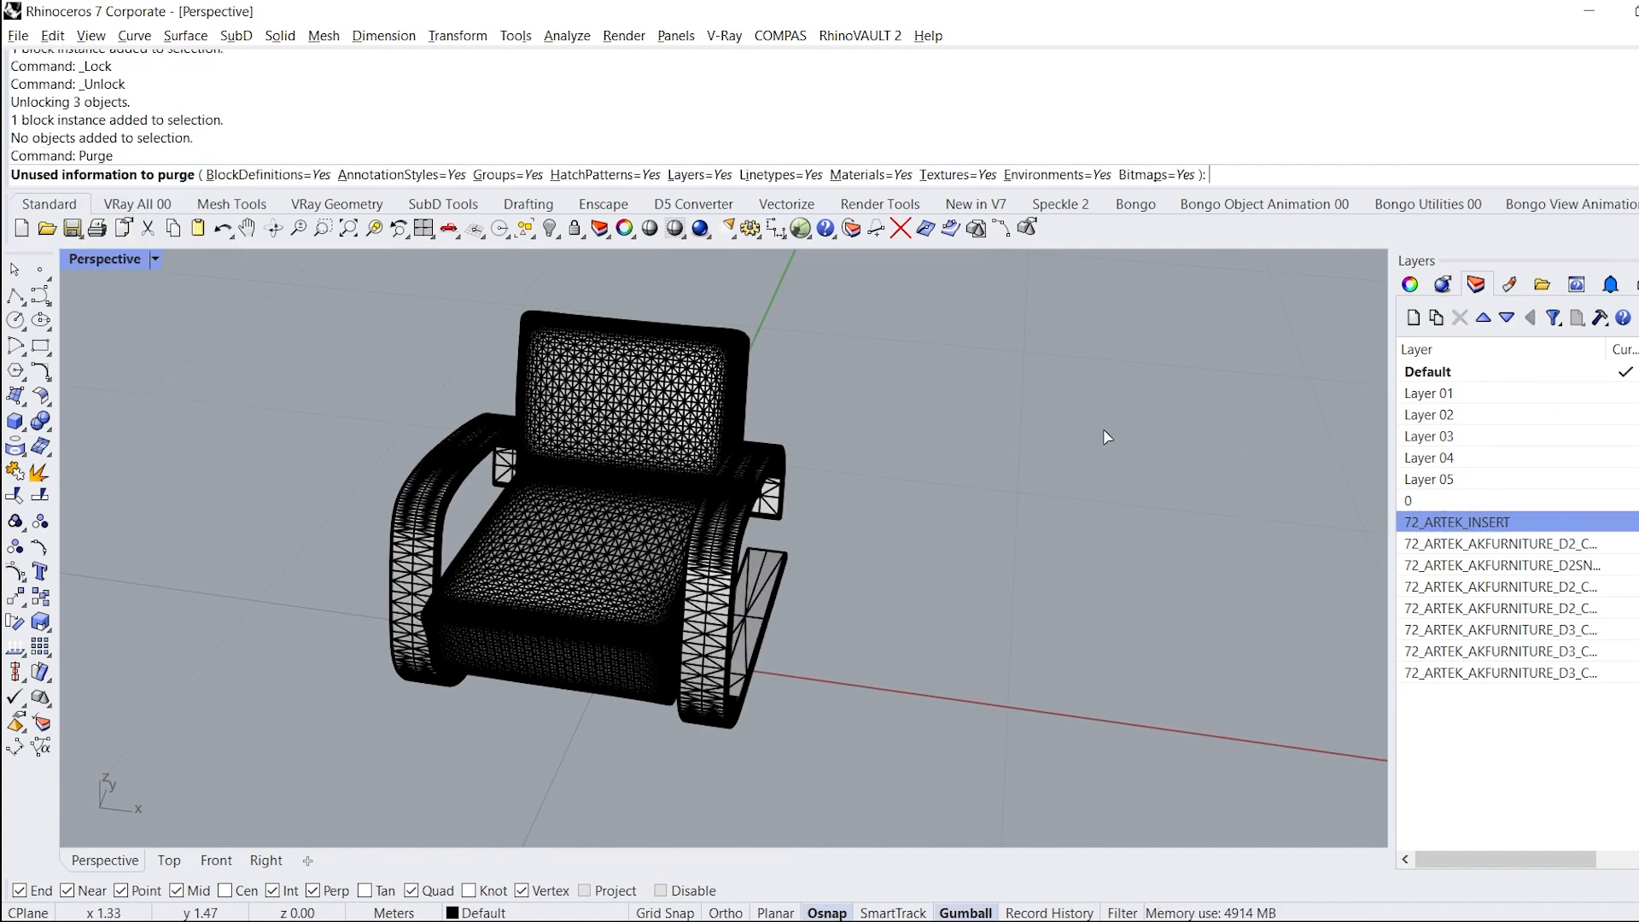
pyautogui.press('Return')
# - Turn off the four D2 layers and the second D3 layer, and widen the layer list to show the material settings
pyautogui.click(1638, 415)
pyautogui.click(1638, 436)
pyautogui.click(1638, 458)
pyautogui.click(1638, 479)
pyautogui.click(1638, 501)
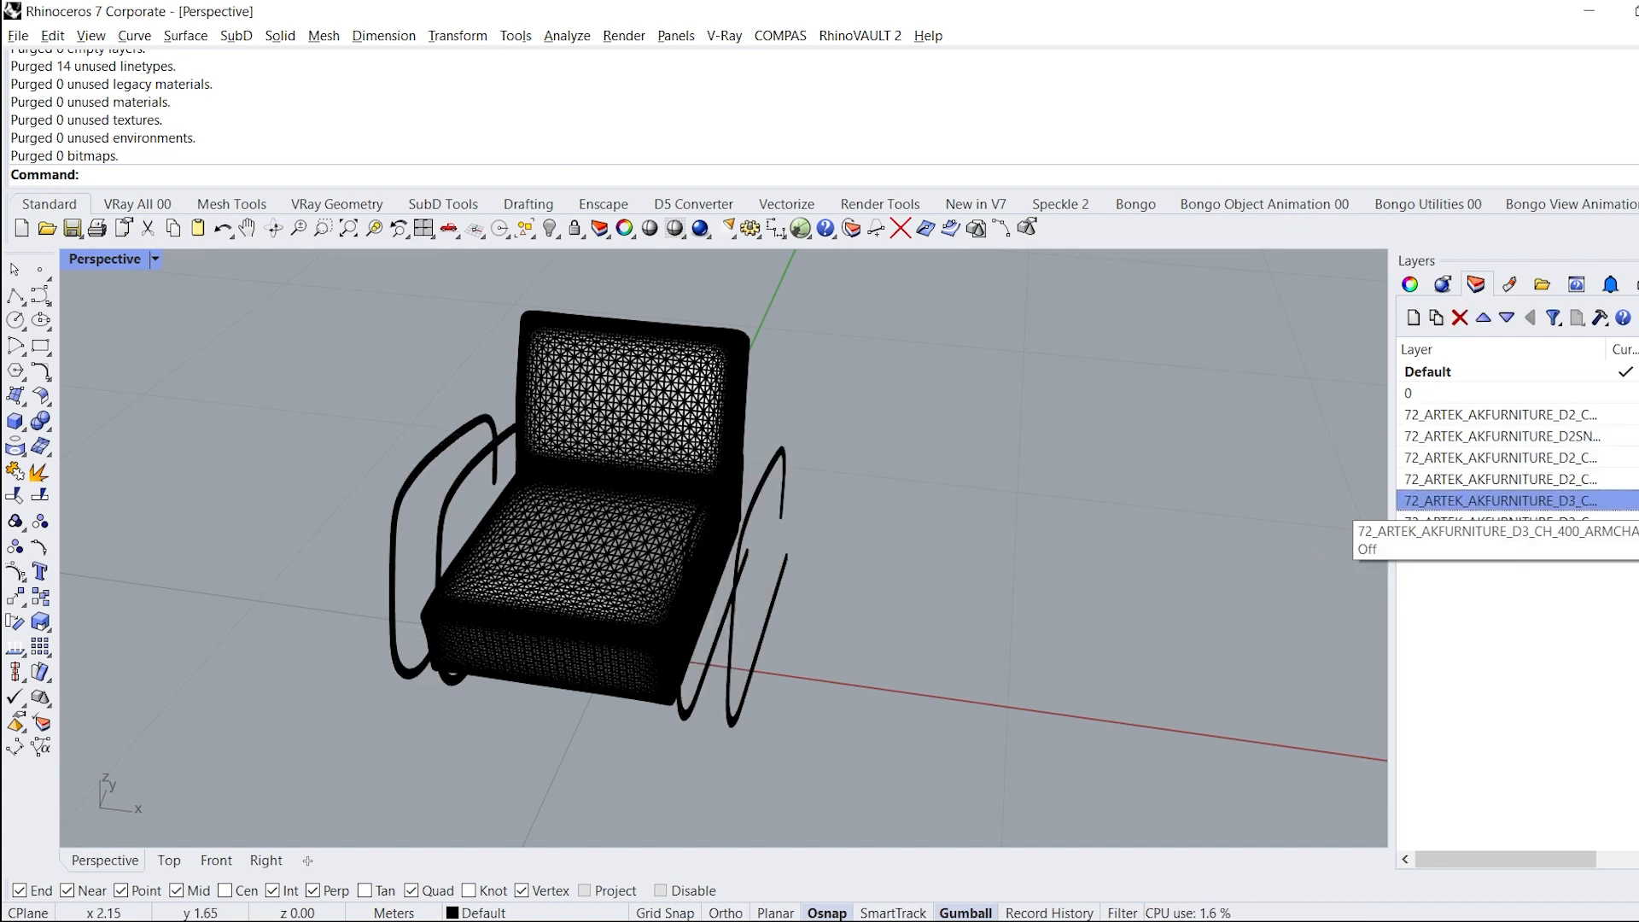
pyautogui.click(1638, 501)
pyautogui.click(1638, 523)
pyautogui.click(1500, 543)
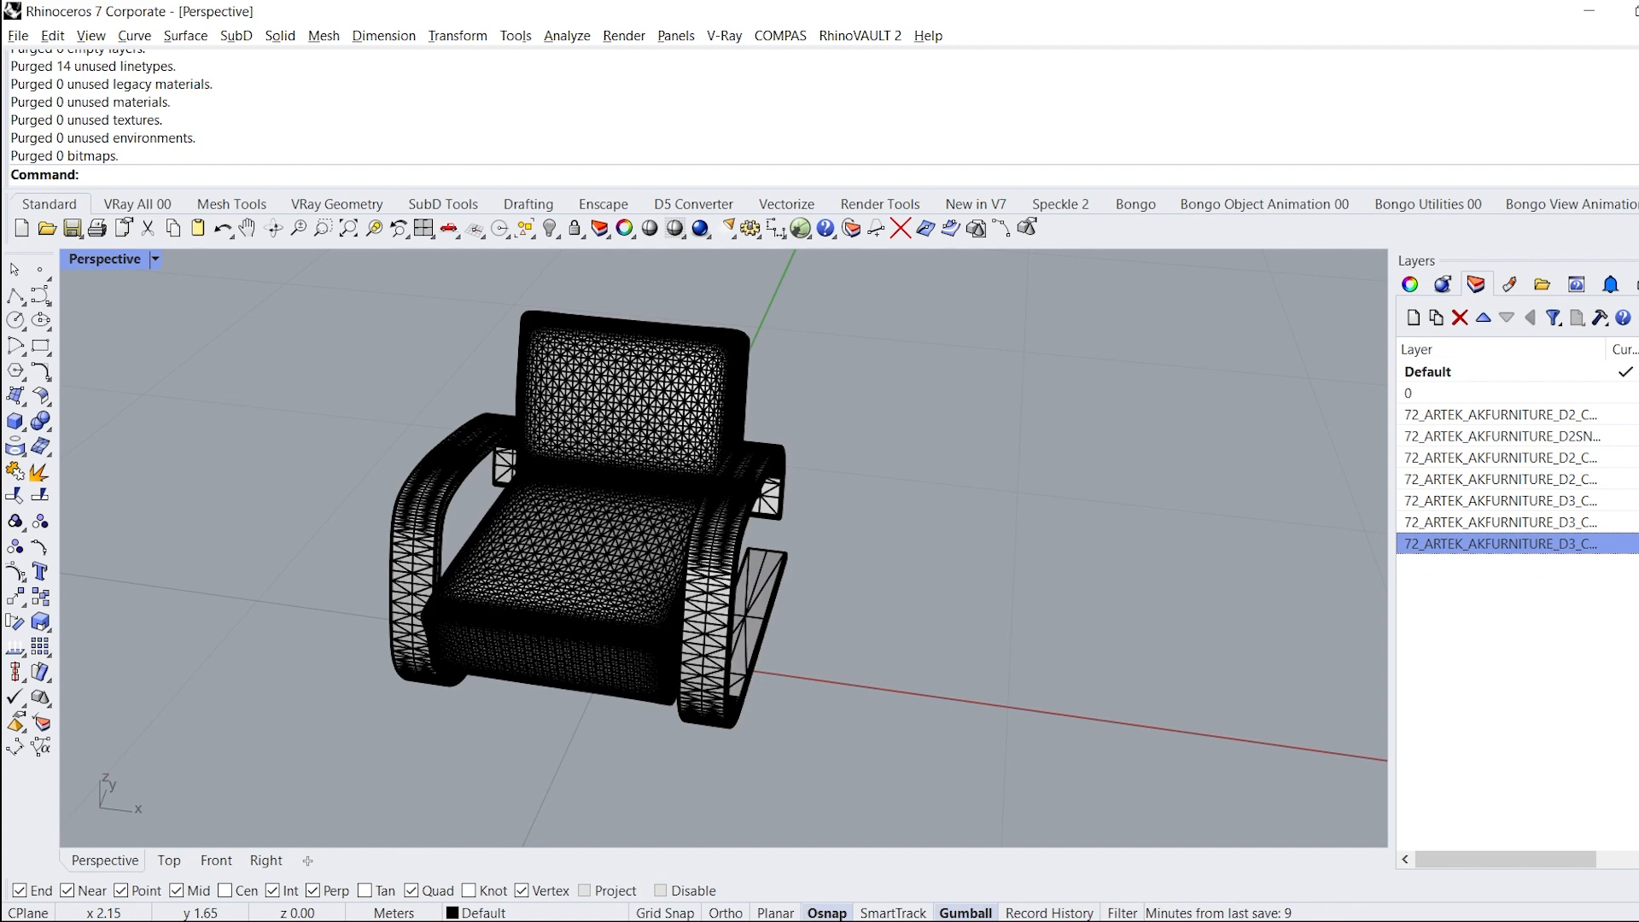
pyautogui.click(1635, 393)
pyautogui.click(1635, 394)
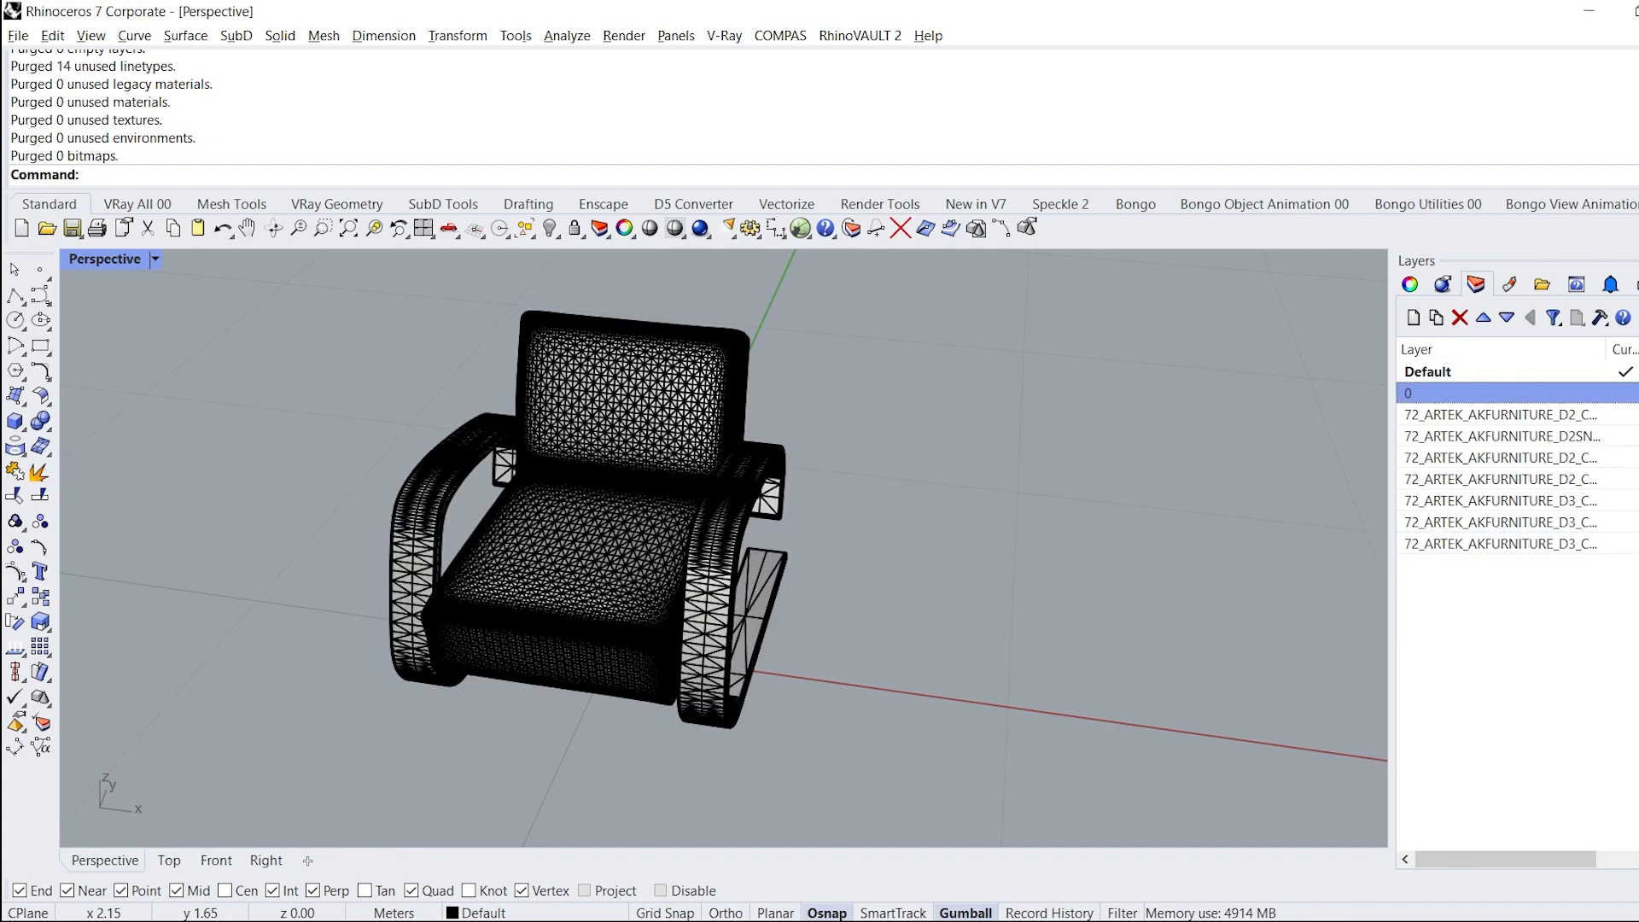
pyautogui.moveTo(1392, 398); pyautogui.dragTo(1240, 391)
pyautogui.moveTo(889, 435); pyautogui.dragTo(1024, 446, button='right')
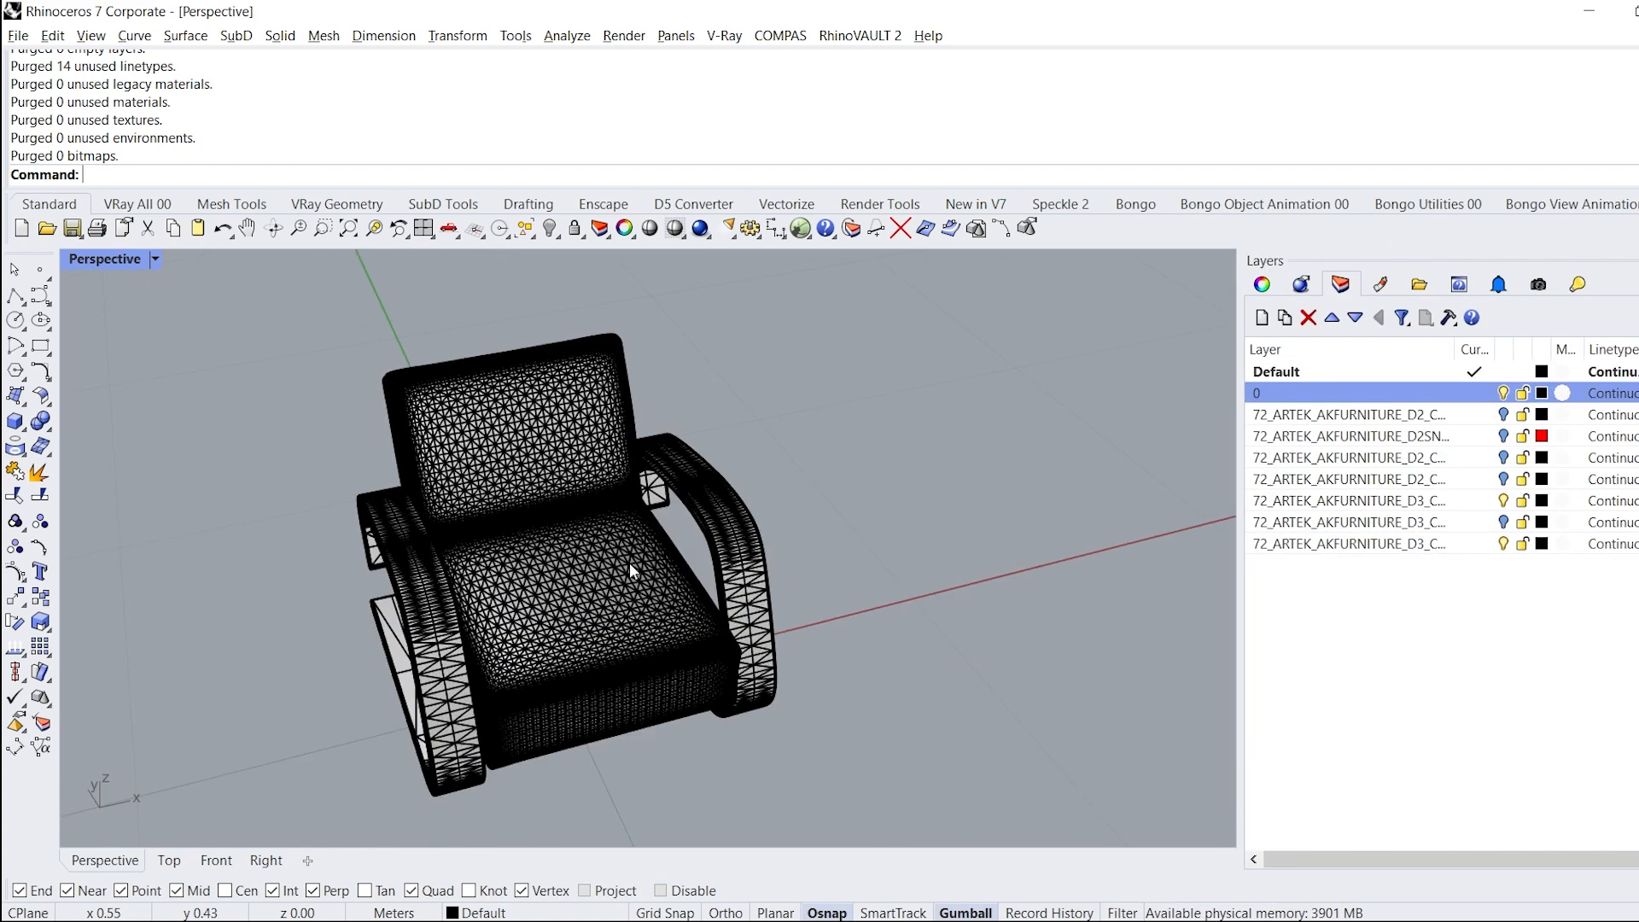
# - Try exploding the upholstery block into separate meshes, check the pieces and undo the explosion
pyautogui.click(662, 557)
pyautogui.moveTo(864, 473); pyautogui.dragTo(879, 471, button='right')
pyautogui.write('x')
pyautogui.press('Return')
pyautogui.click(623, 546)
pyautogui.click(674, 563)
pyautogui.click(823, 593)
pyautogui.moveTo(824, 593); pyautogui.dragTo(939, 572, button='right')
pyautogui.hotkey('ctrl', 'z')
# - Assign a Plaster material named 01 to the upholstery's layer, the last D3 layer
pyautogui.scroll(-5, 949, 559)
pyautogui.click(579, 570)
pyautogui.click(930, 570)
pyautogui.moveTo(893, 459); pyautogui.dragTo(909, 432, button='right')
pyautogui.click(833, 502)
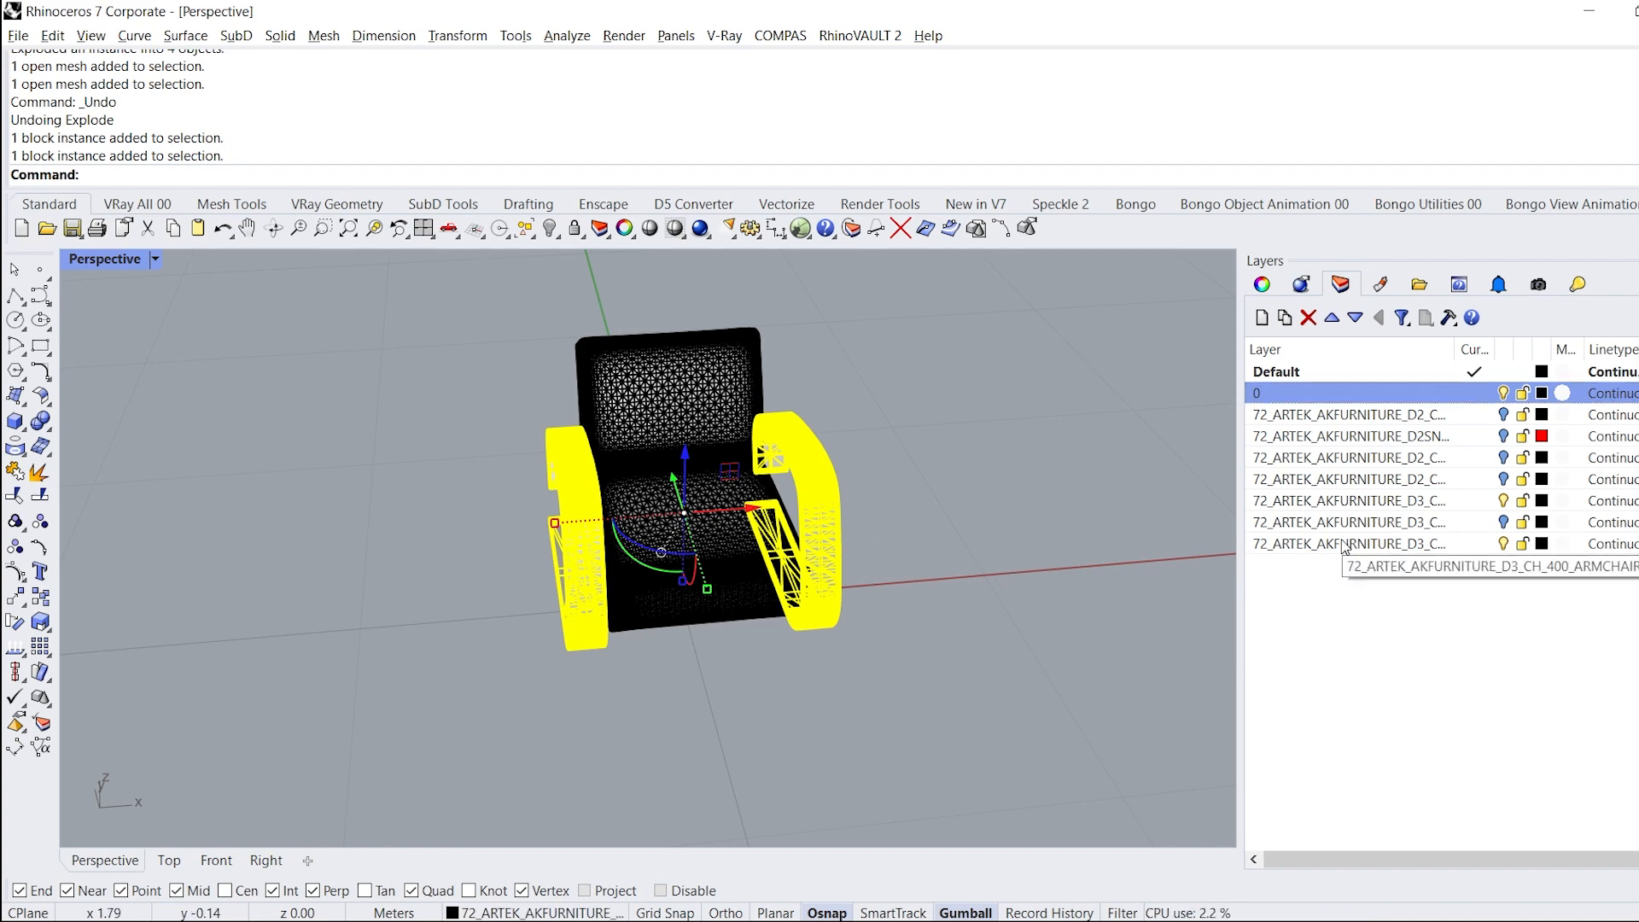
pyautogui.click(1417, 547)
pyautogui.click(1104, 571)
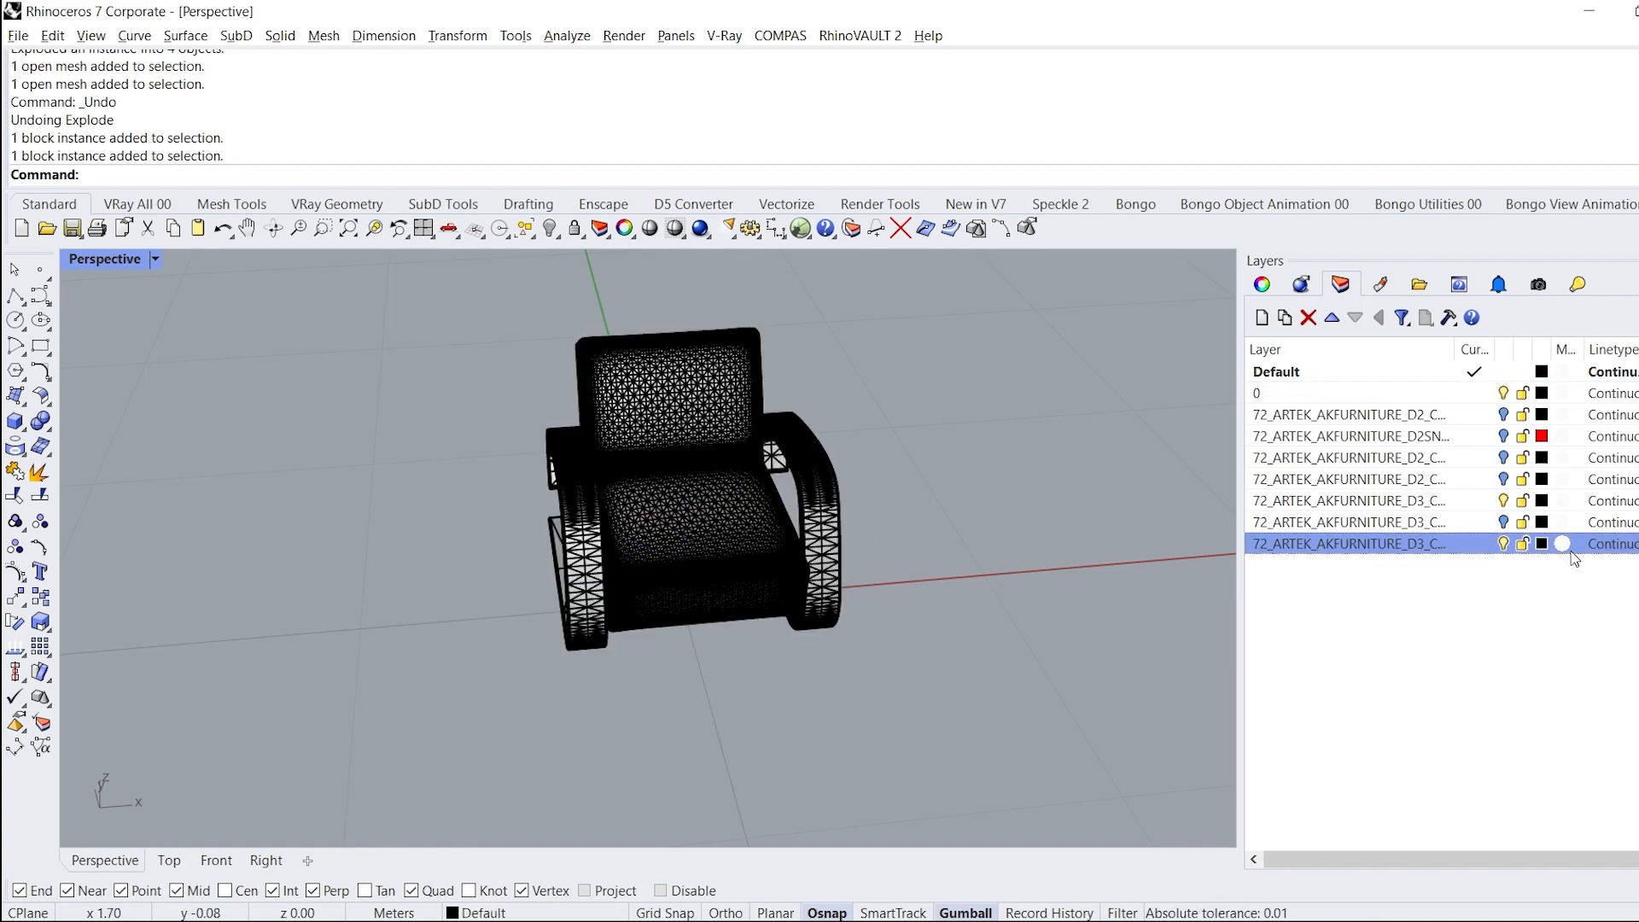
pyautogui.click(1562, 544)
pyautogui.write('01')
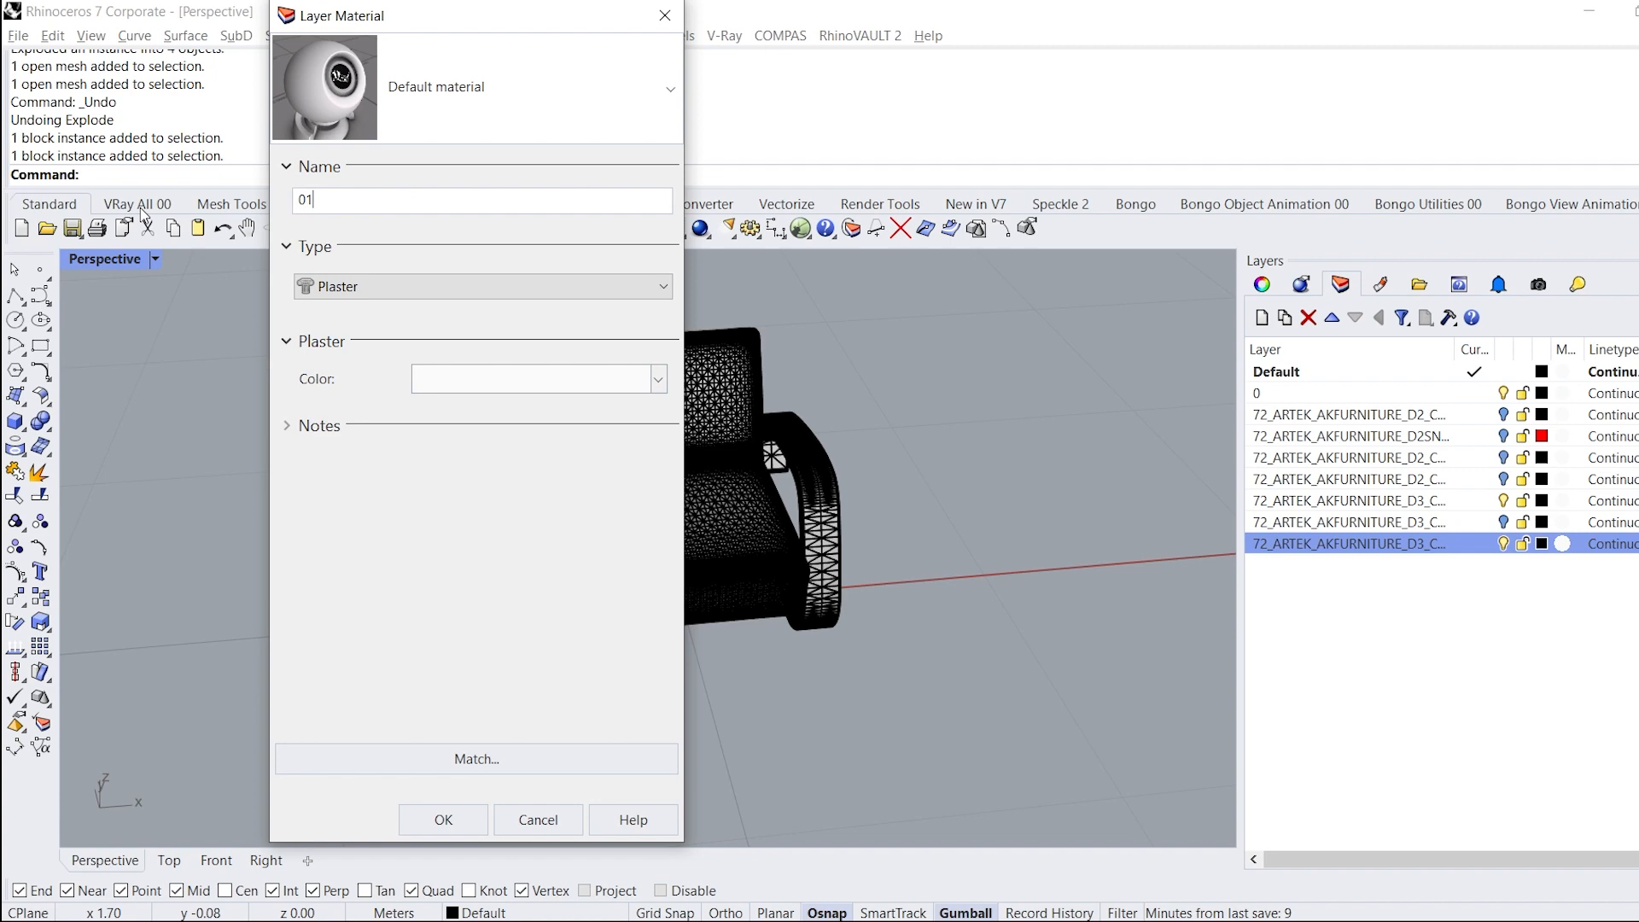
pyautogui.click(427, 811)
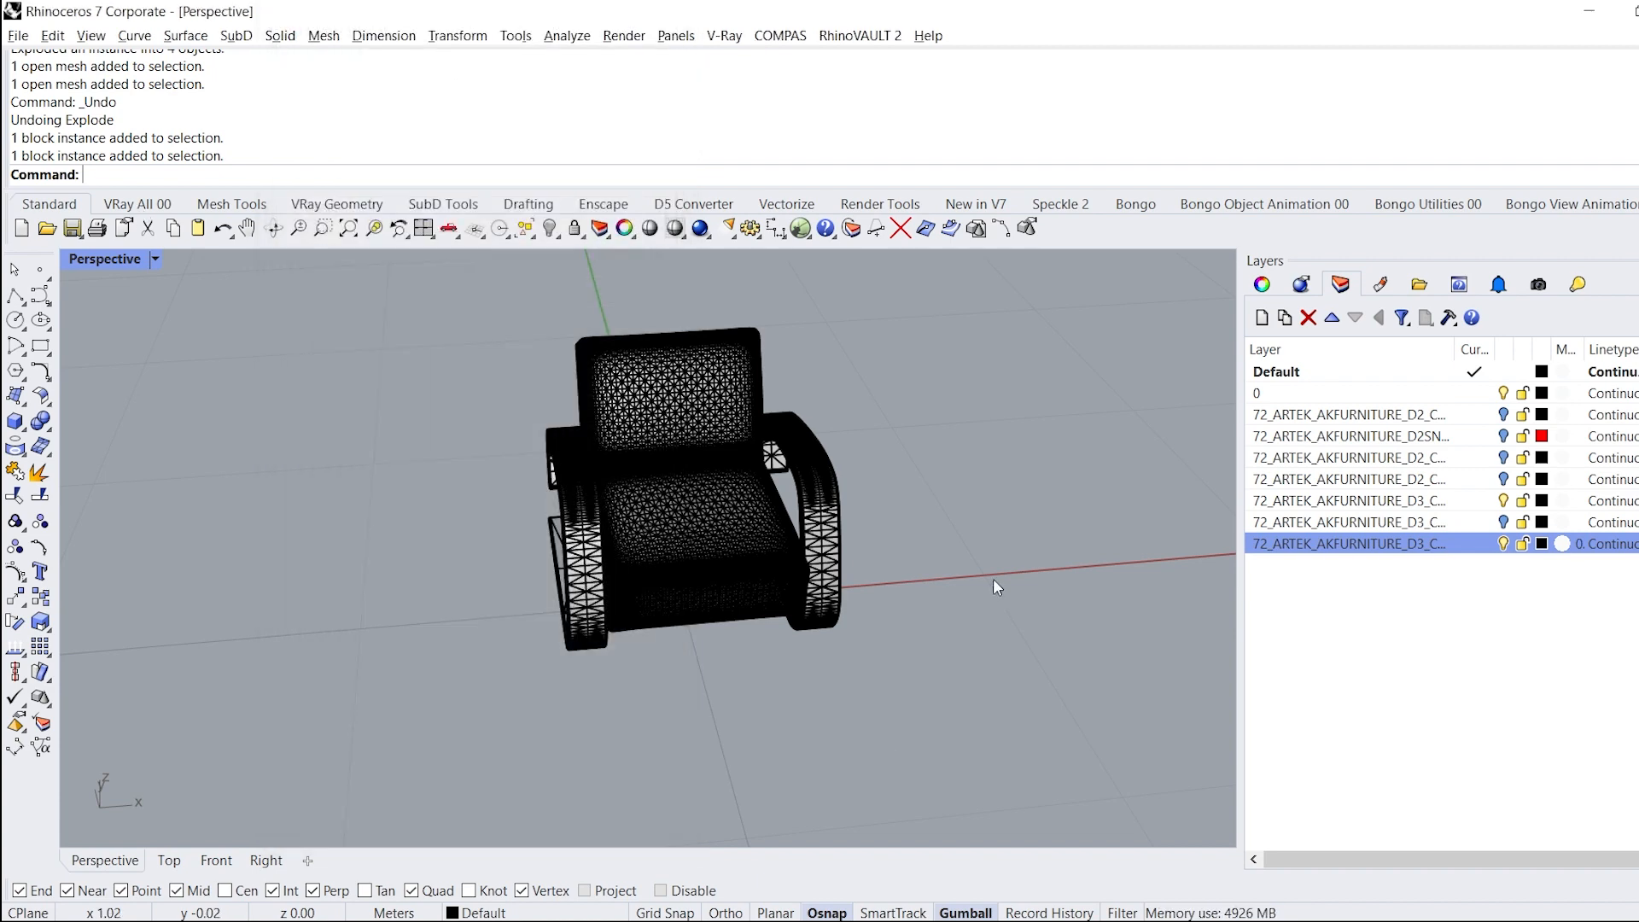
# - Assign a Plaster material named 02 to the armrests' D3 layer, keeping the upholstery layer off only meanwhile
pyautogui.click(1503, 544)
pyautogui.click(1503, 502)
pyautogui.click(1503, 501)
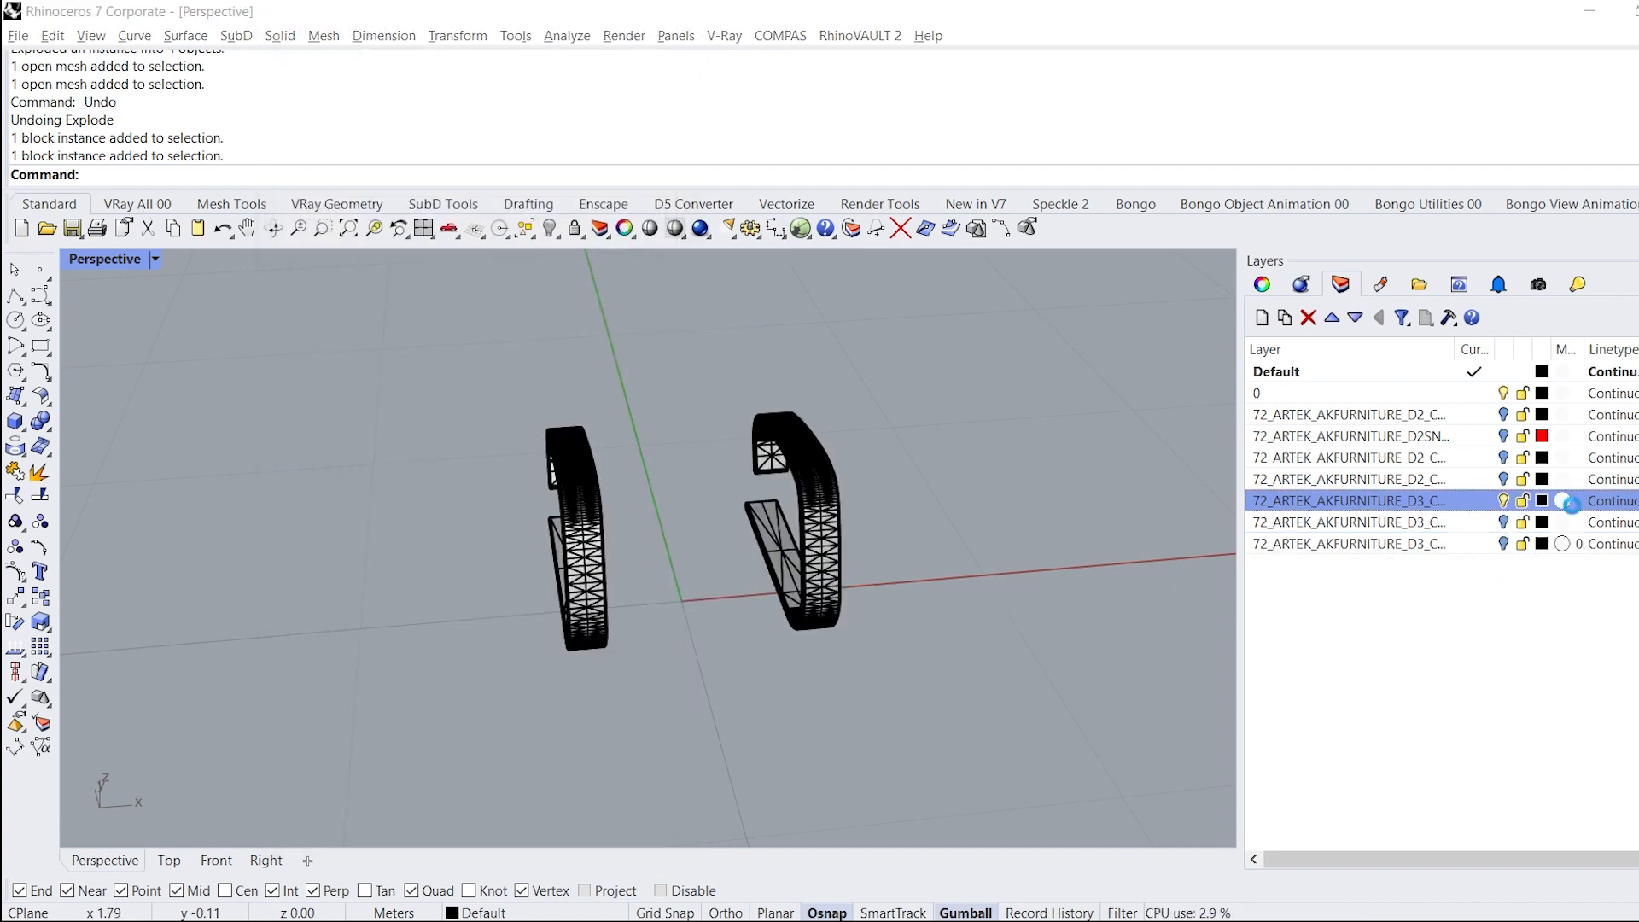
pyautogui.click(1563, 501)
pyautogui.click(331, 204)
pyautogui.write('02')
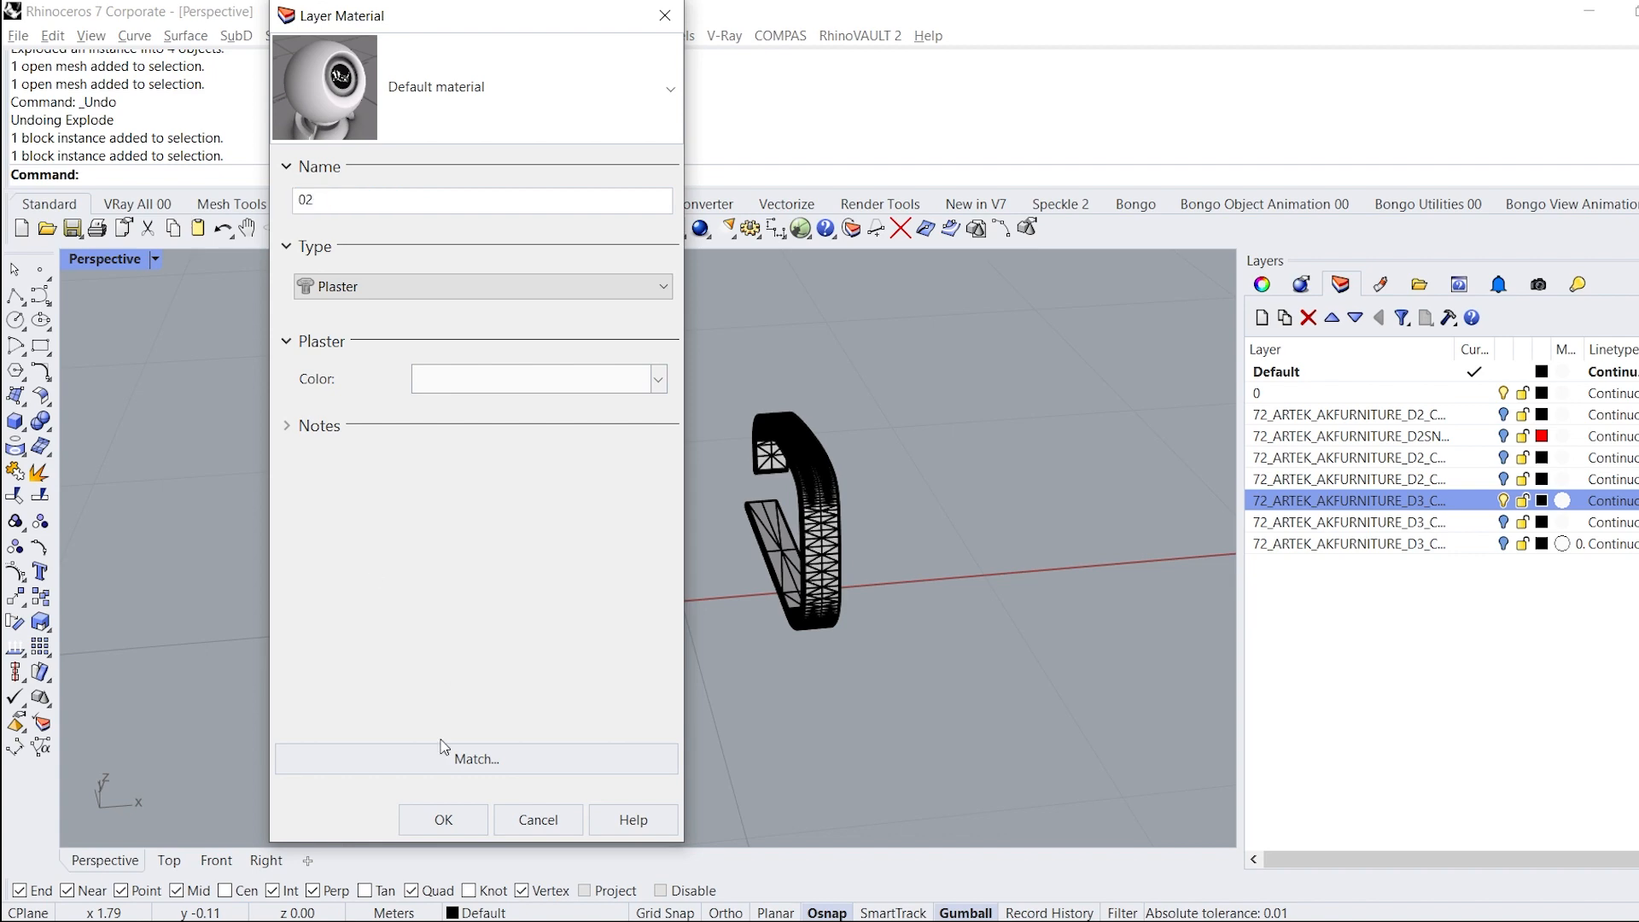
pyautogui.click(443, 820)
pyautogui.click(1503, 544)
pyautogui.moveTo(1043, 520); pyautogui.dragTo(905, 461, button='right')
# - Save the model to the Desktop as Untitled.3dm and start the D5 Converter
pyautogui.click(693, 205)
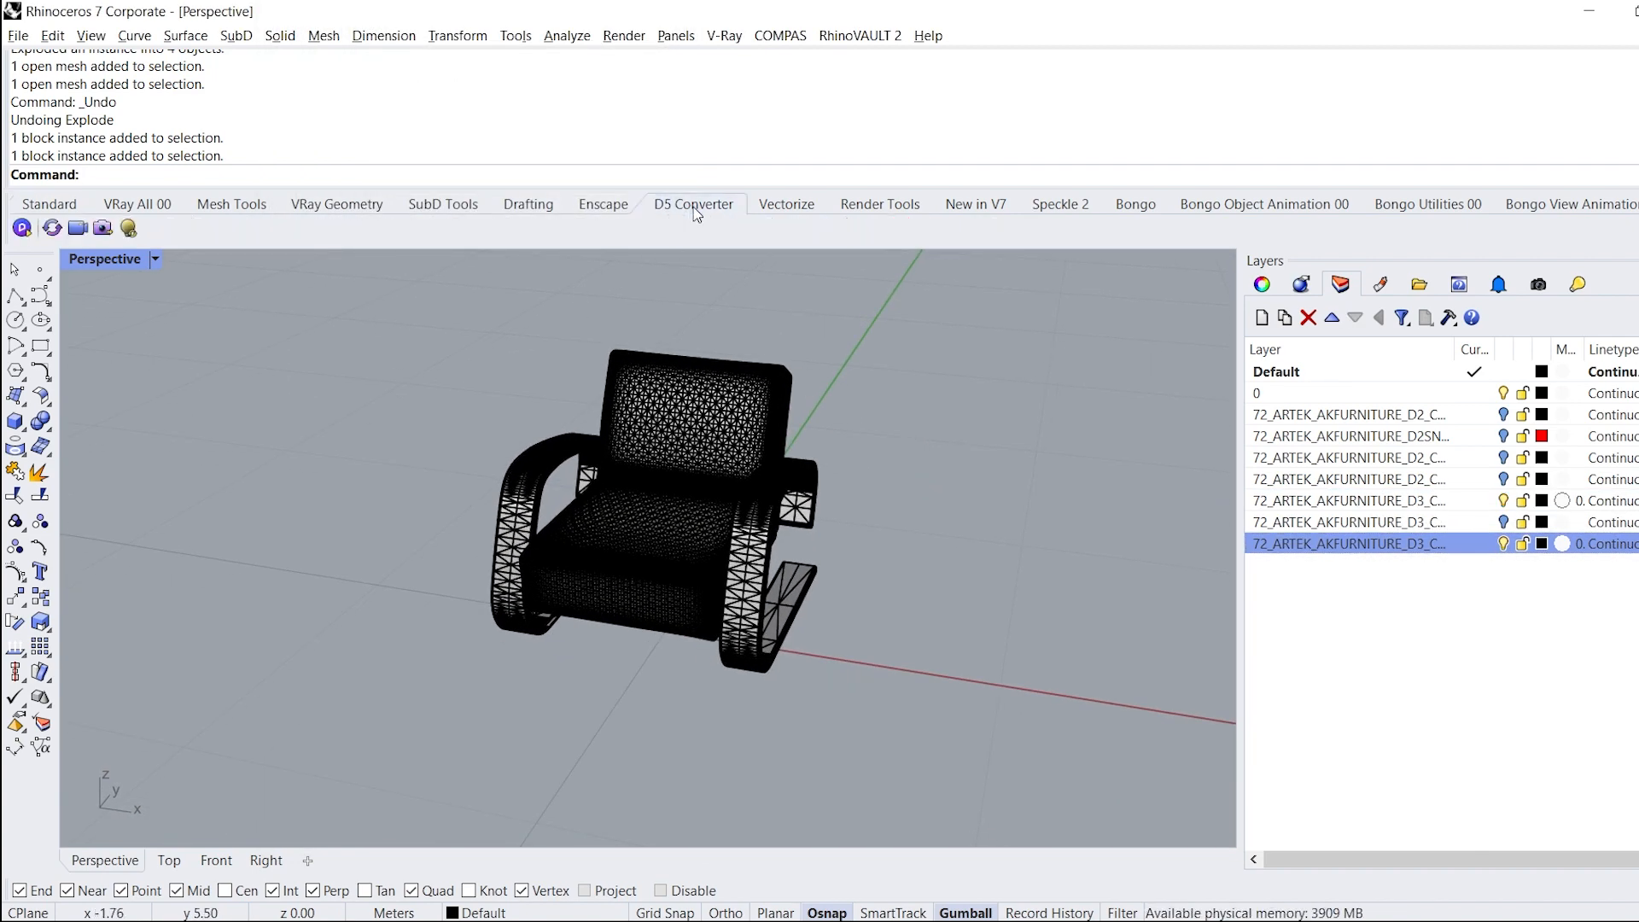
pyautogui.click(23, 228)
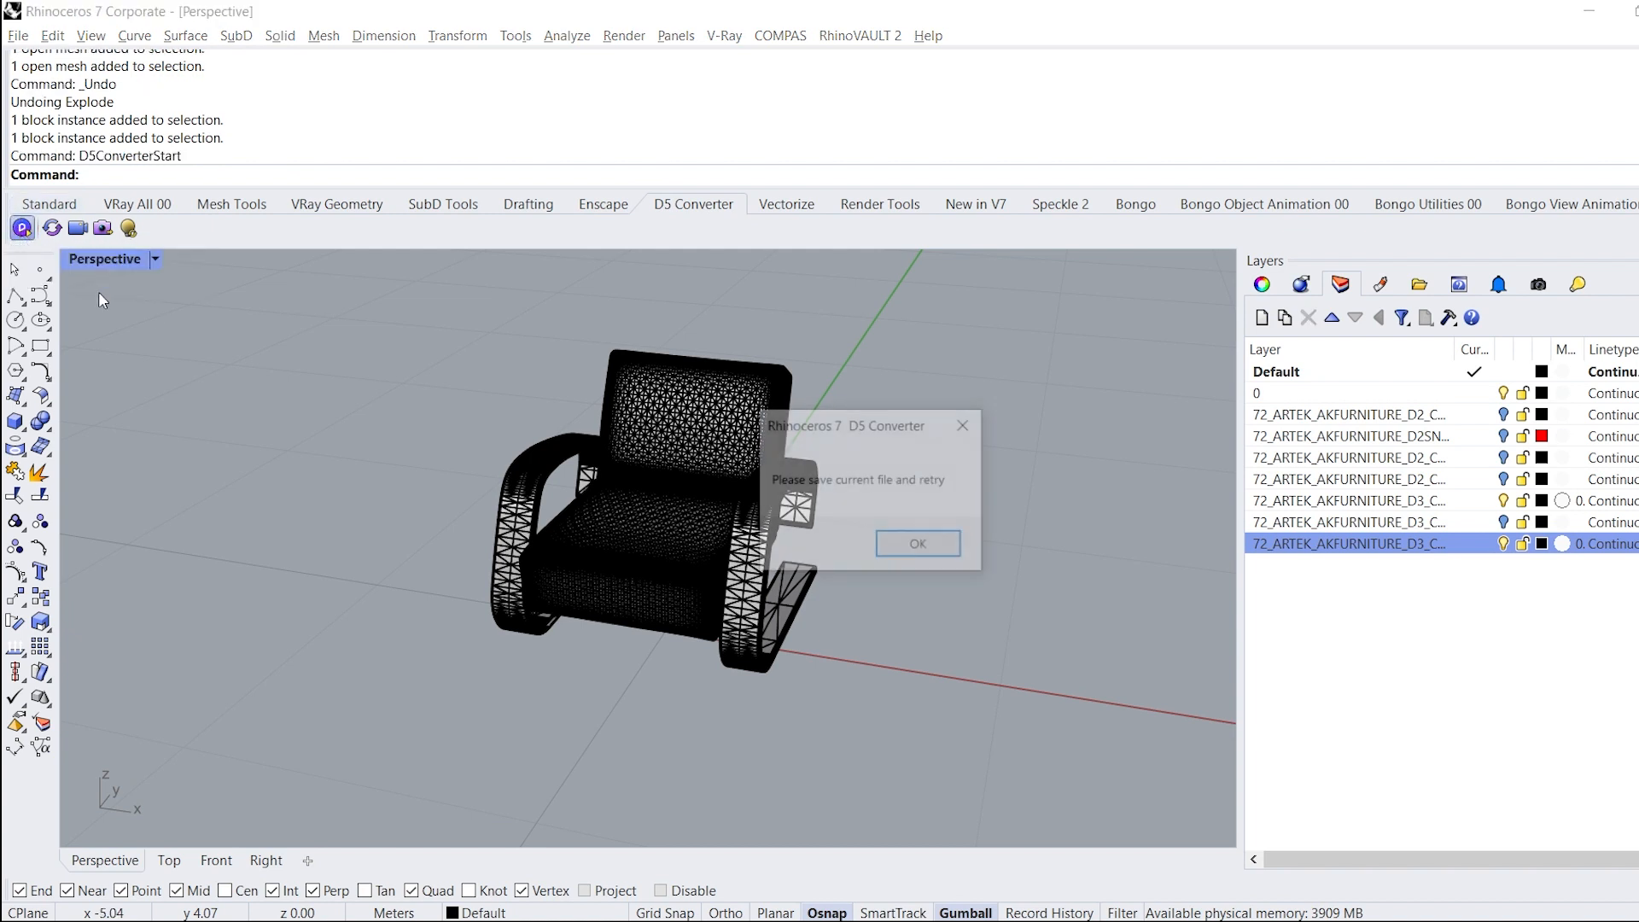
pyautogui.click(930, 549)
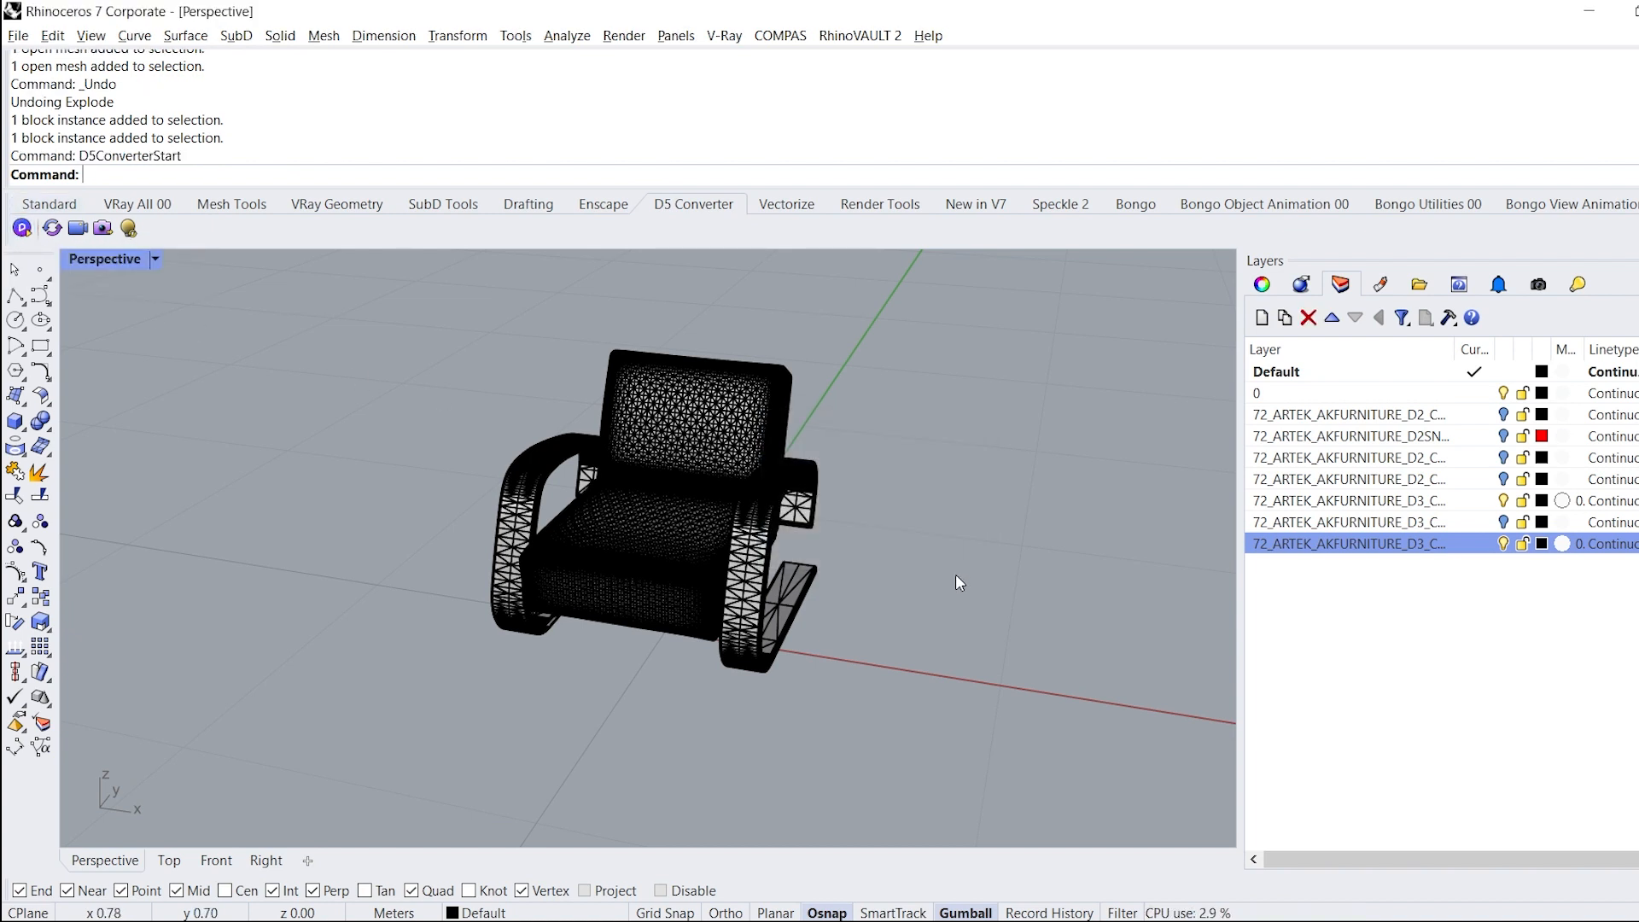
pyautogui.hotkey('ctrl', 's')
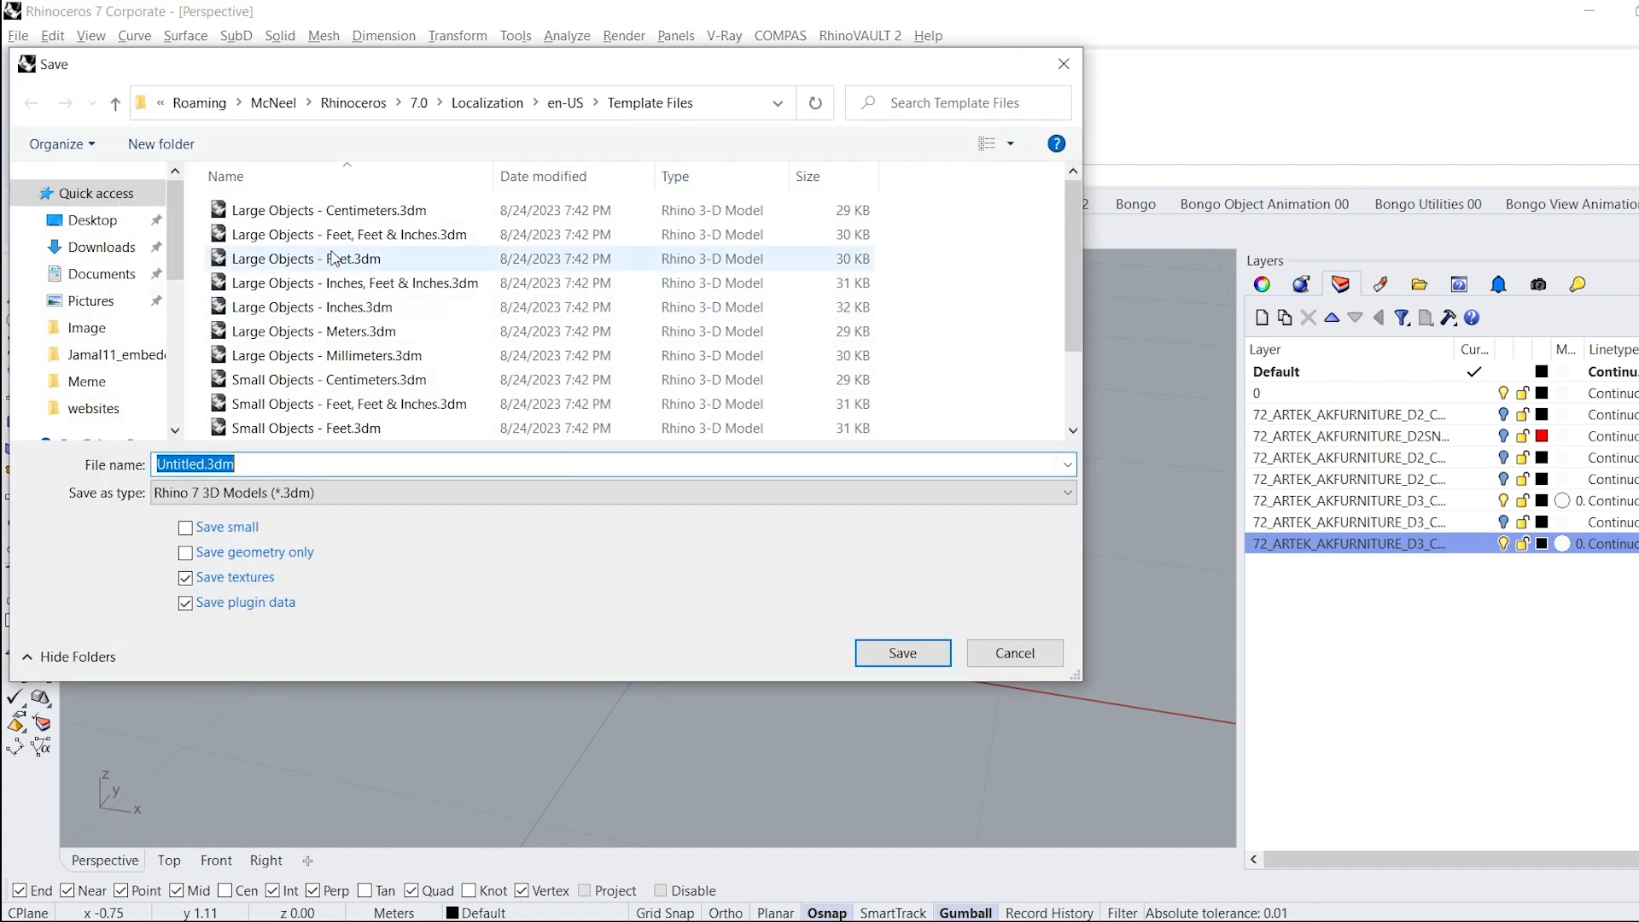
pyautogui.click(88, 227)
pyautogui.click(862, 655)
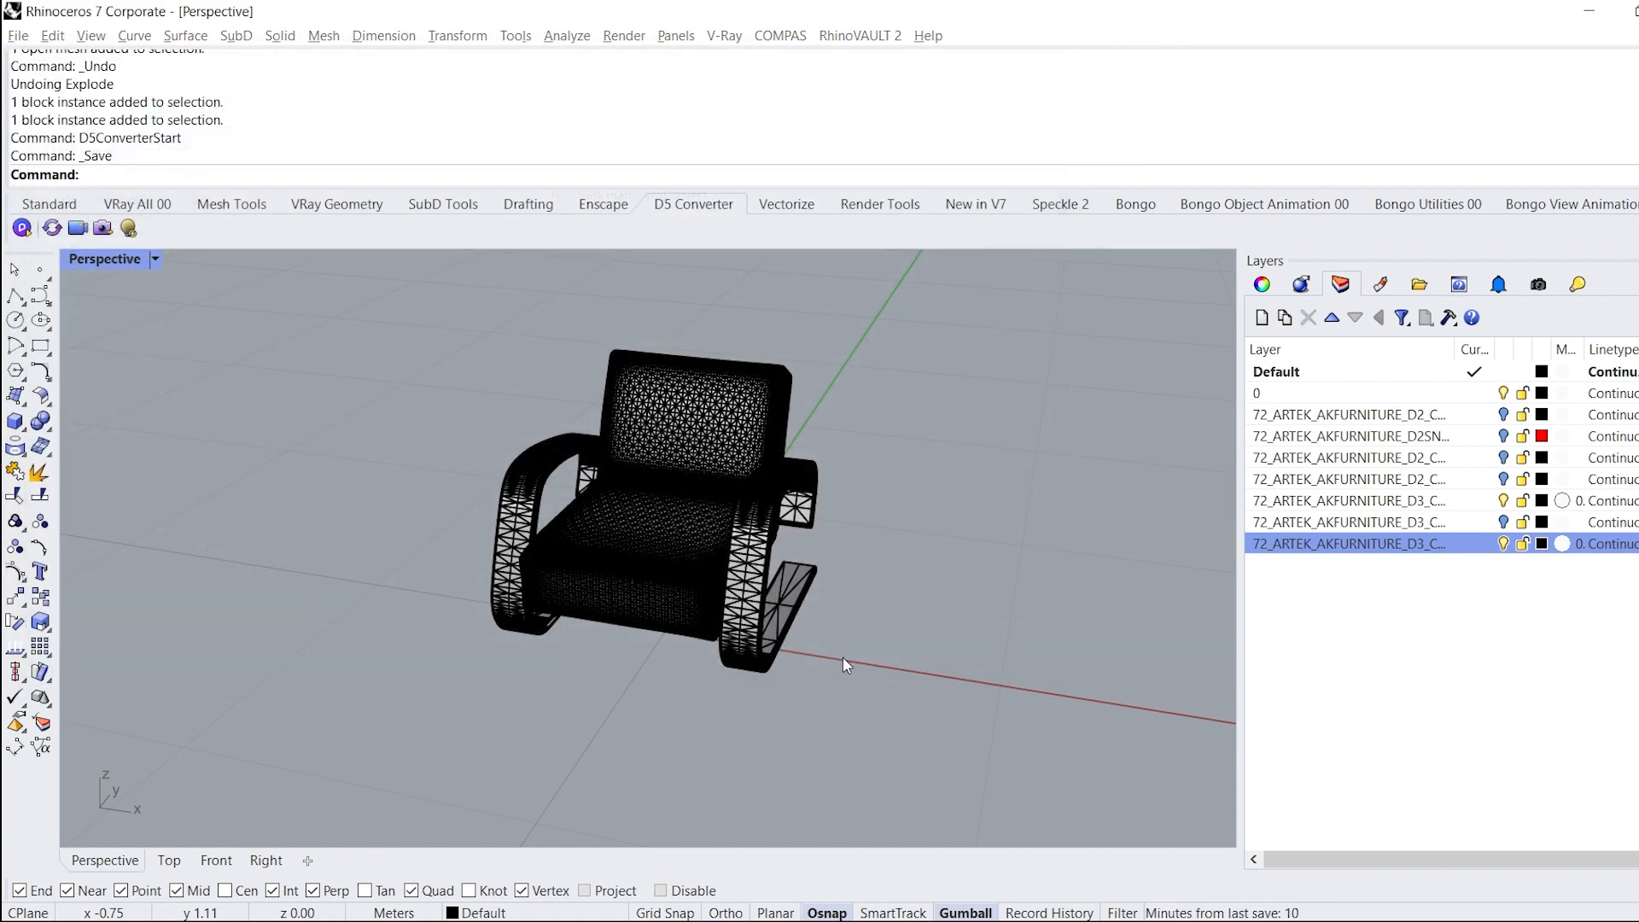
pyautogui.click(22, 228)
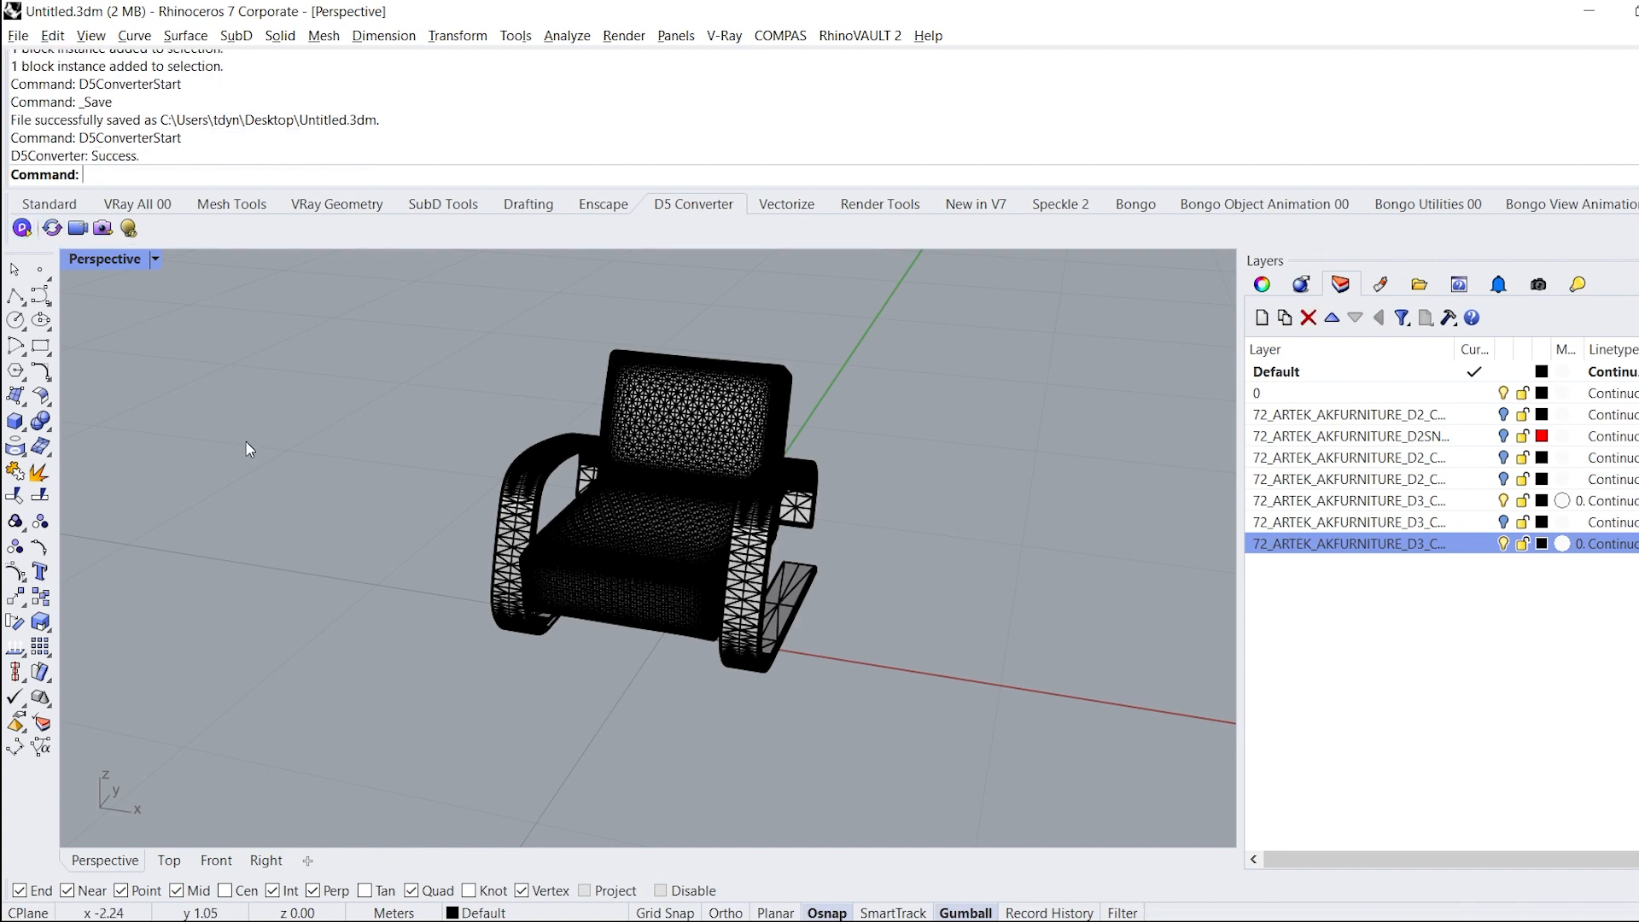
# - Draw a wide, thin box as a floor beneath the armchair and frame the chair closely in the view
pyautogui.scroll(-5, 954, 627)
pyautogui.click(16, 421)
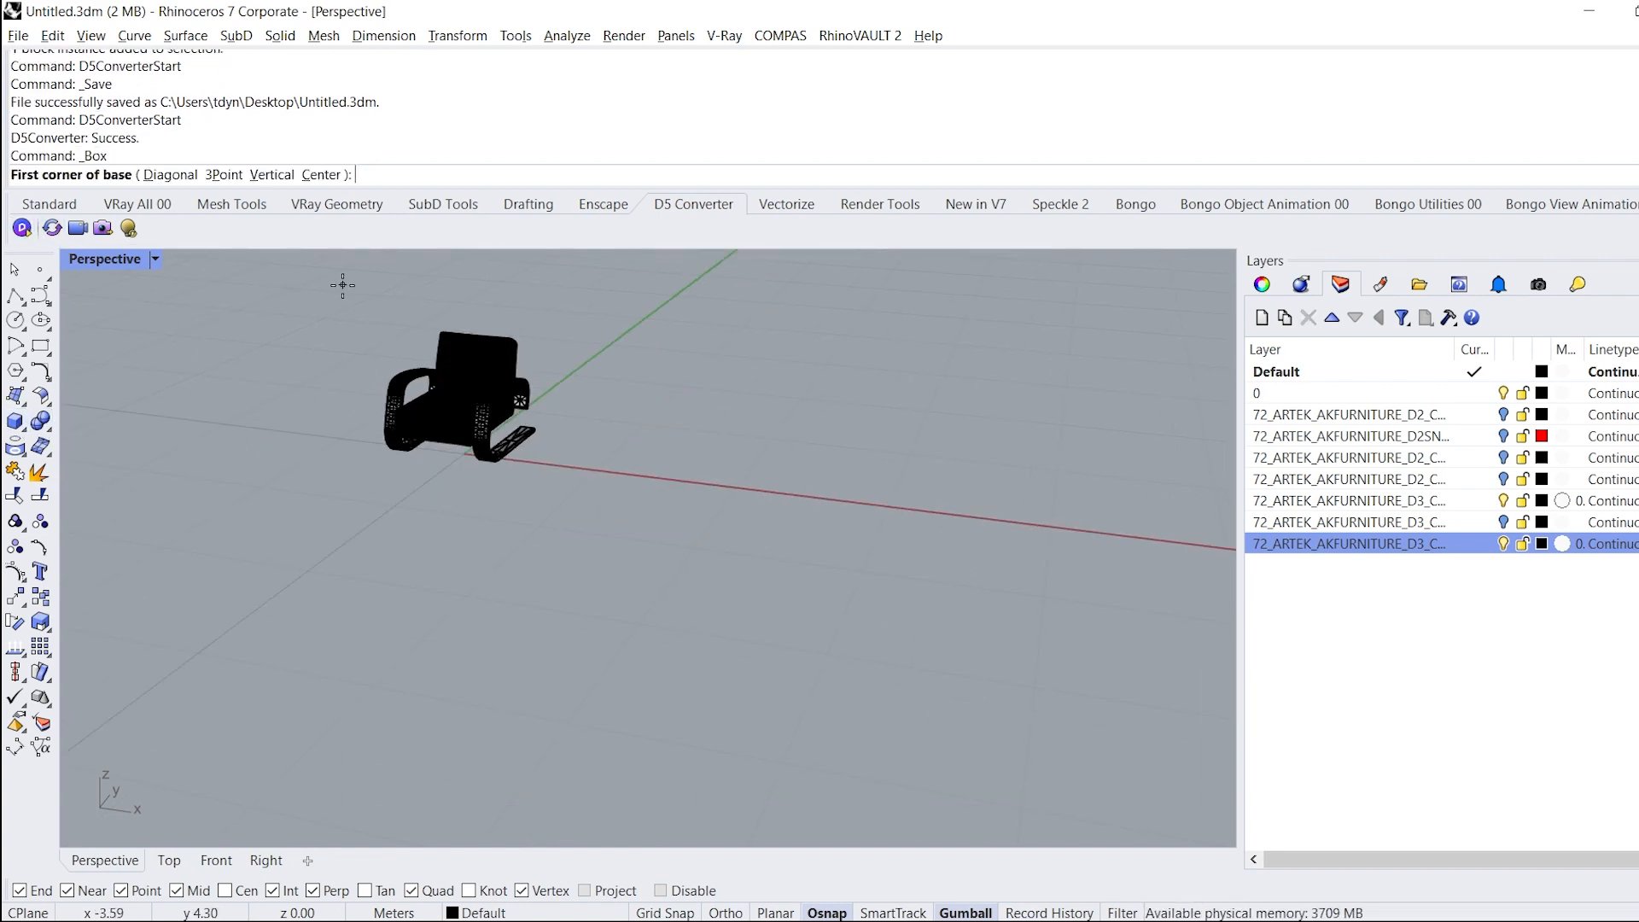
pyautogui.click(236, 274)
pyautogui.click(858, 704)
pyautogui.click(860, 717)
pyautogui.click(404, 434)
pyautogui.write('zs')
pyautogui.press('Return')
pyautogui.moveTo(444, 427)
pyautogui.mouseDown(button='right')
pyautogui.moveTo(548, 457)
pyautogui.moveTo(427, 436)
pyautogui.mouseUp(button='right')
pyautogui.press('Escape')
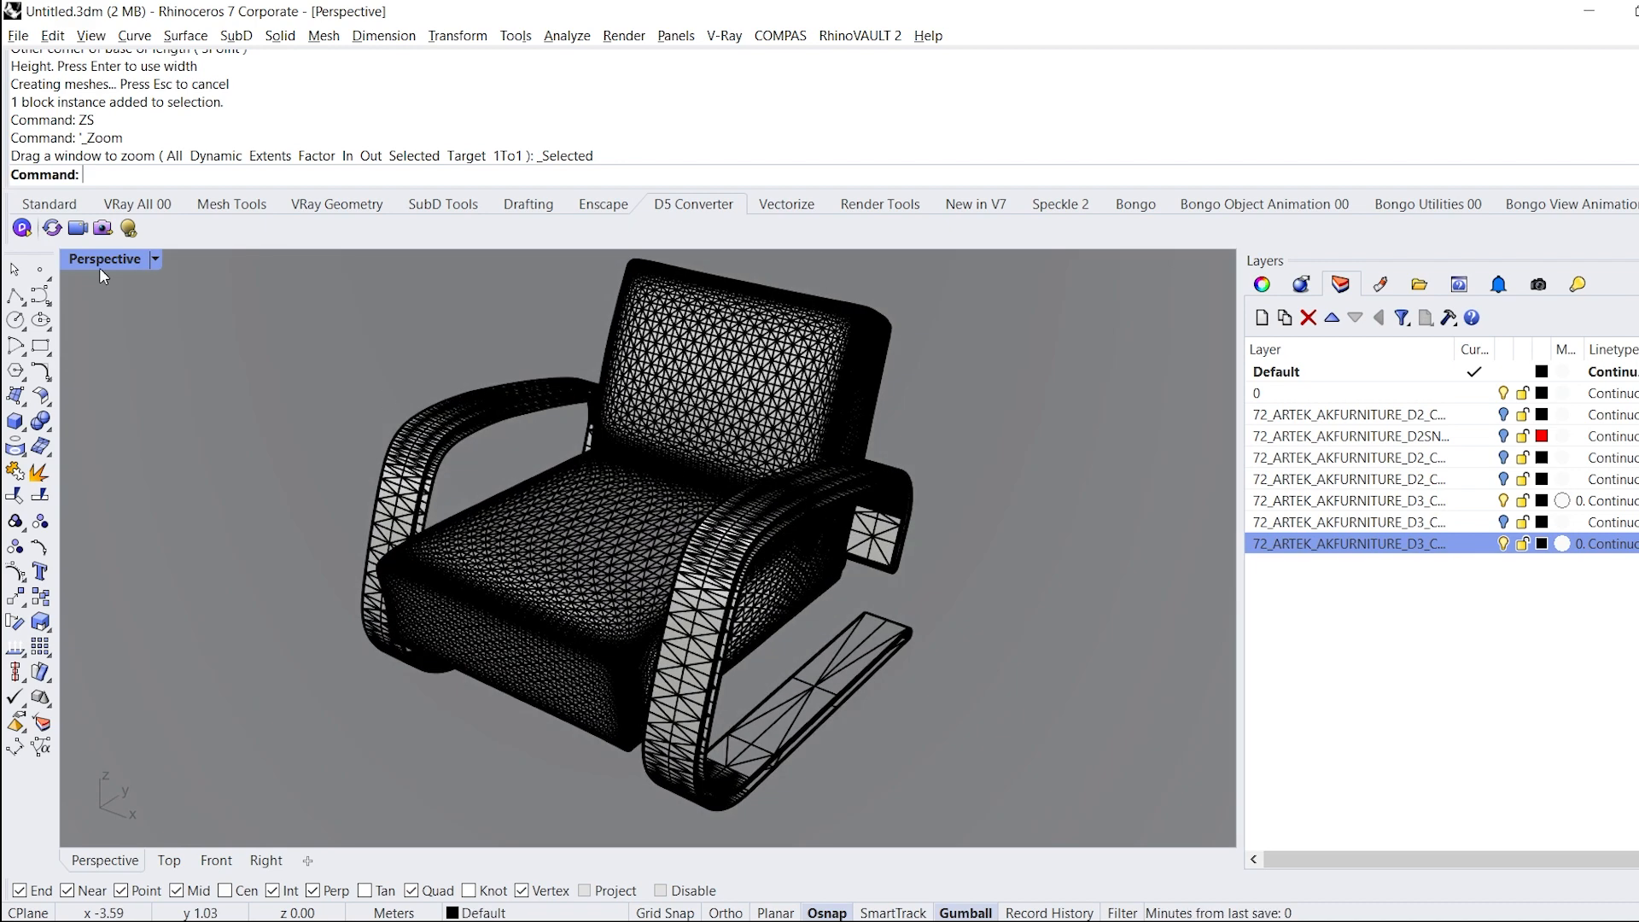
# - Connect the model through the D5 Converter and switch to D5 Render to view the armchair
pyautogui.click(22, 229)
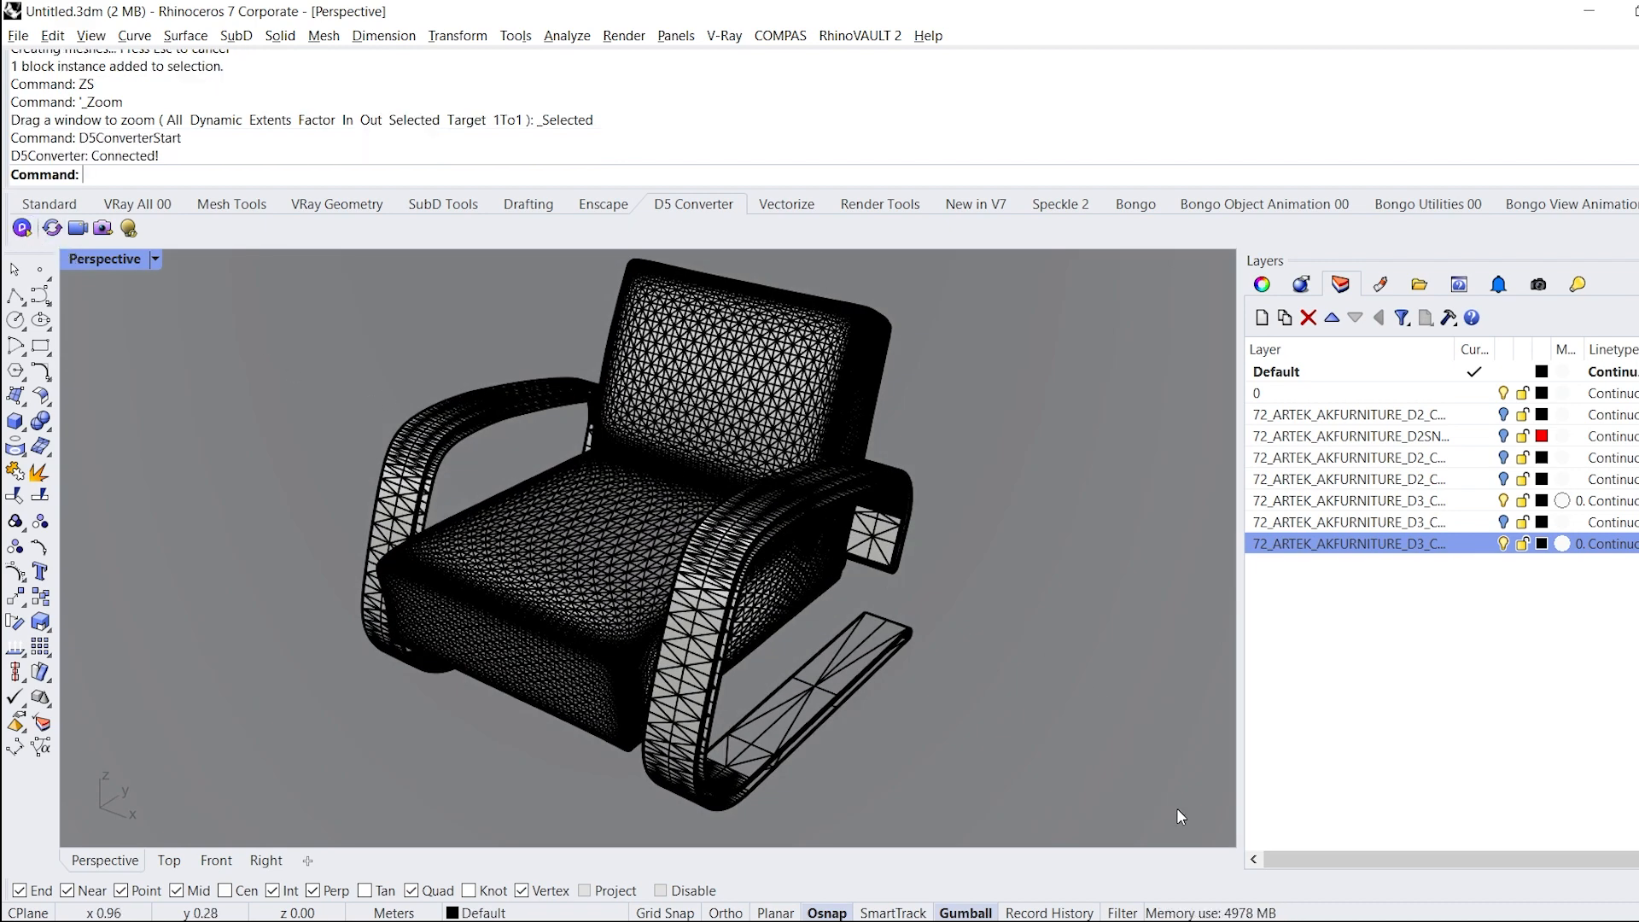
pyautogui.click(1216, 921)
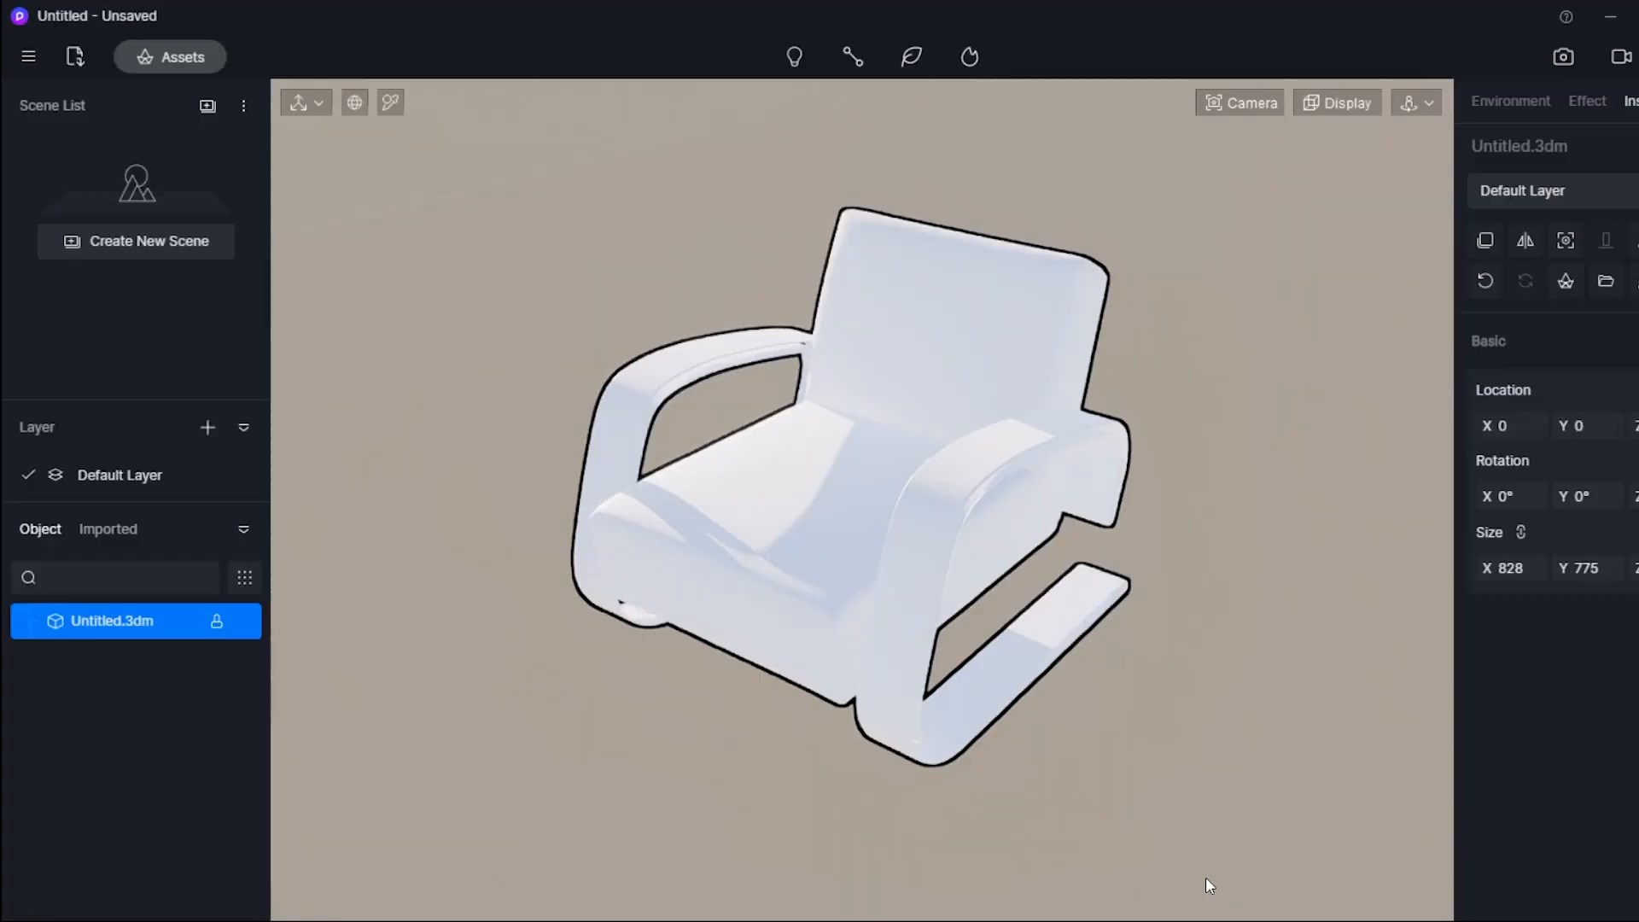
pyautogui.click(1322, 418)
pyautogui.scroll(-5, 1274, 398)
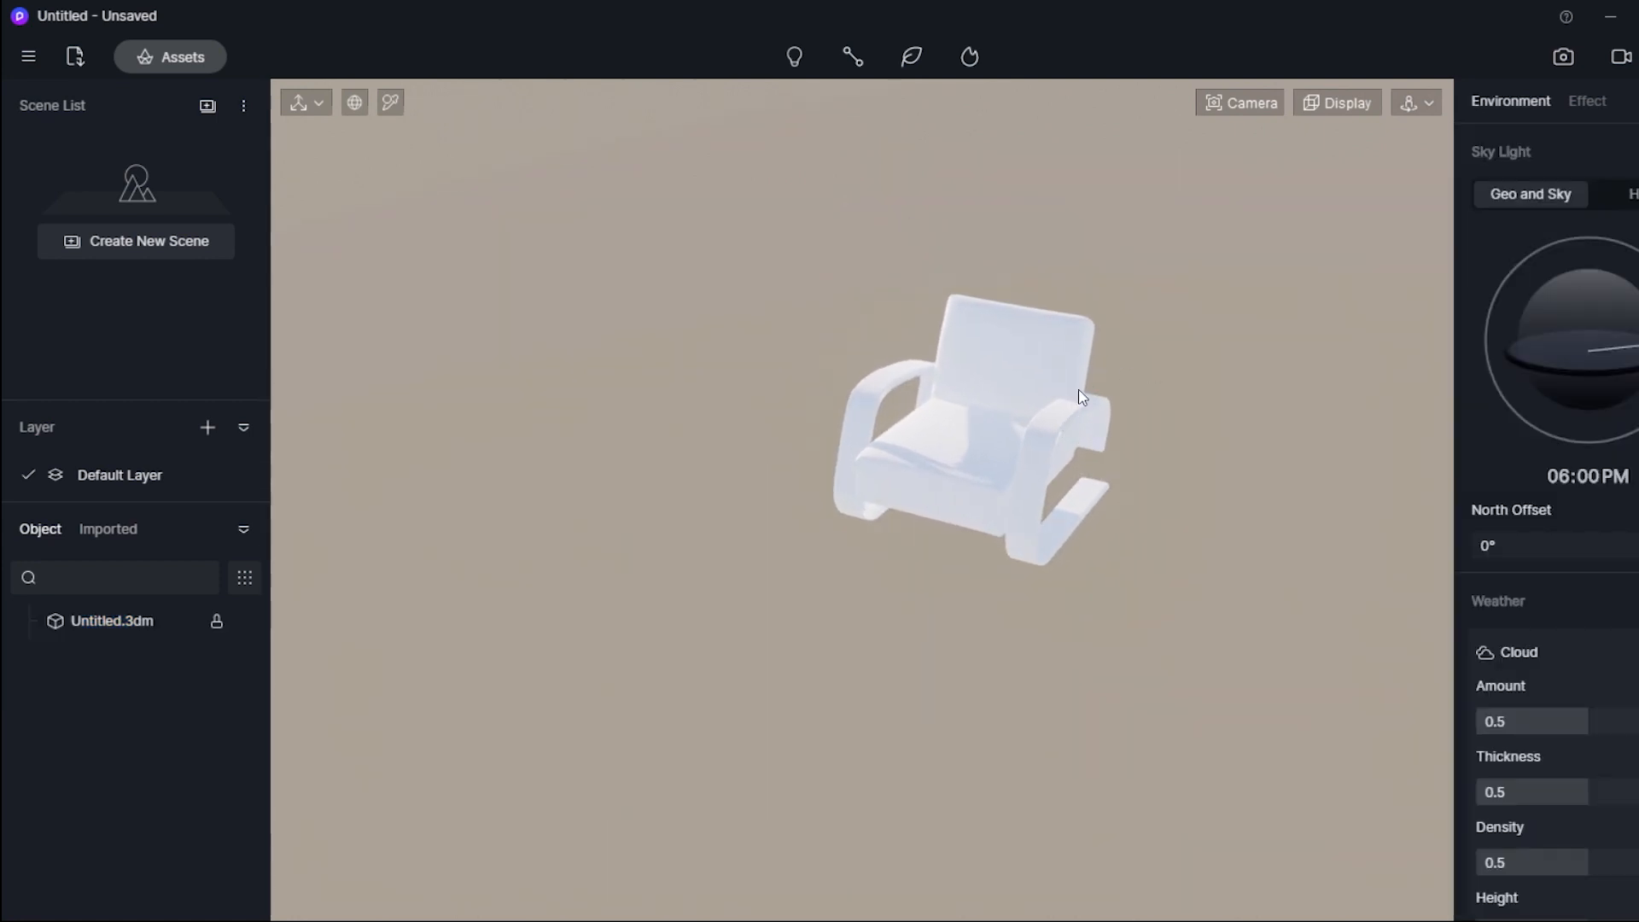
pyautogui.scroll(5, 1029, 441)
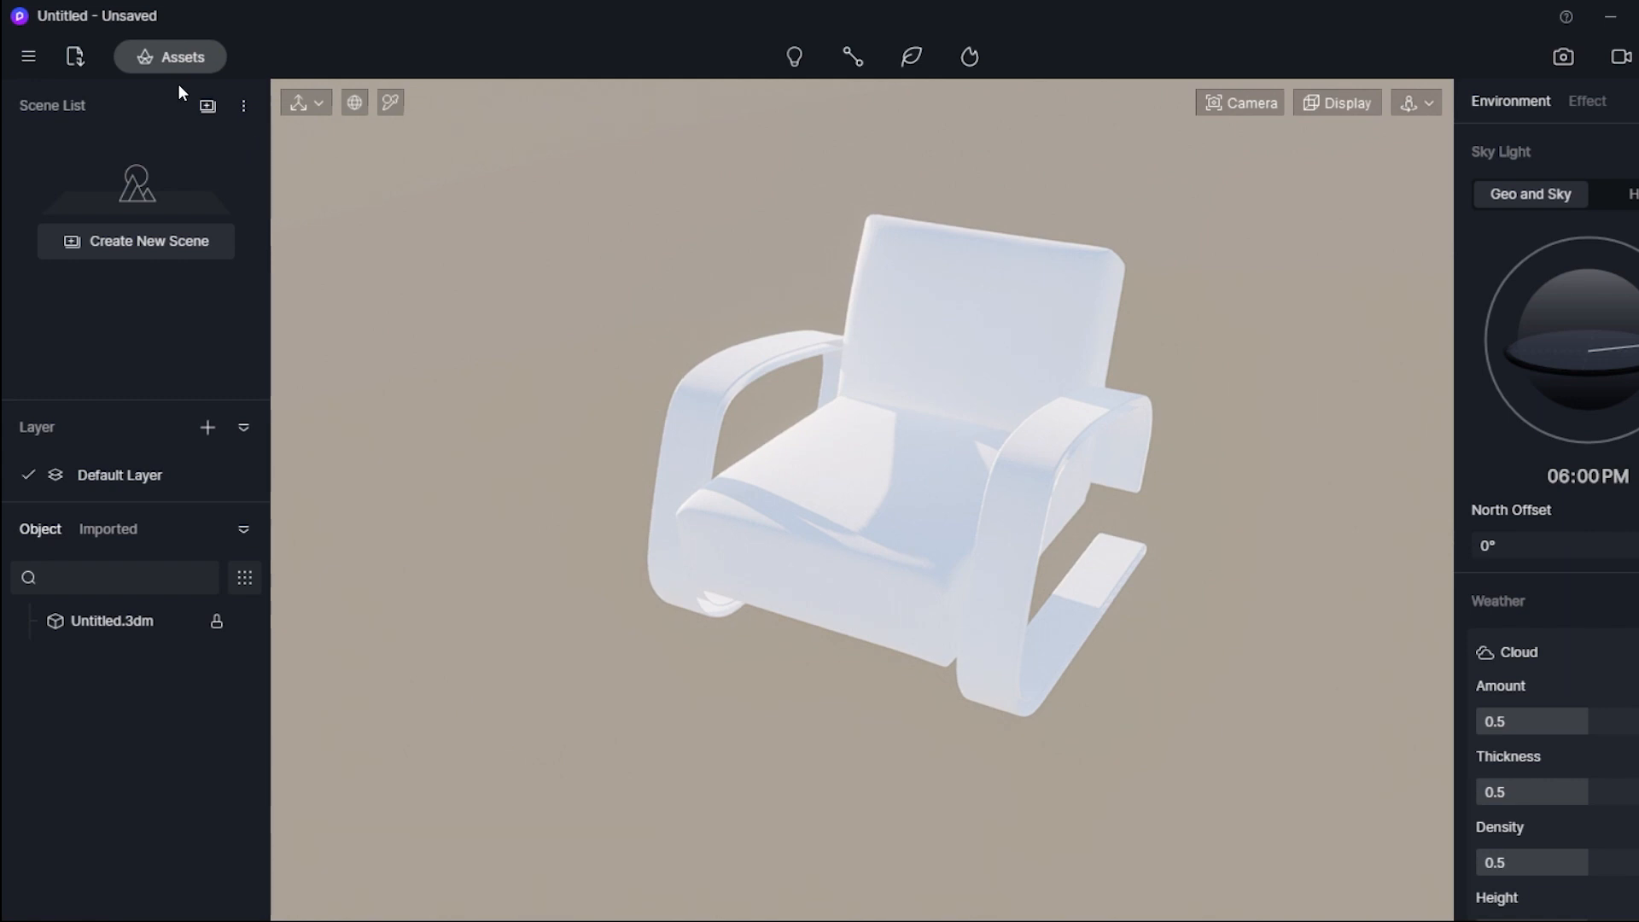
# - Download the Beige Linen material from the online library's cotton and linen fabrics
pyautogui.click(169, 57)
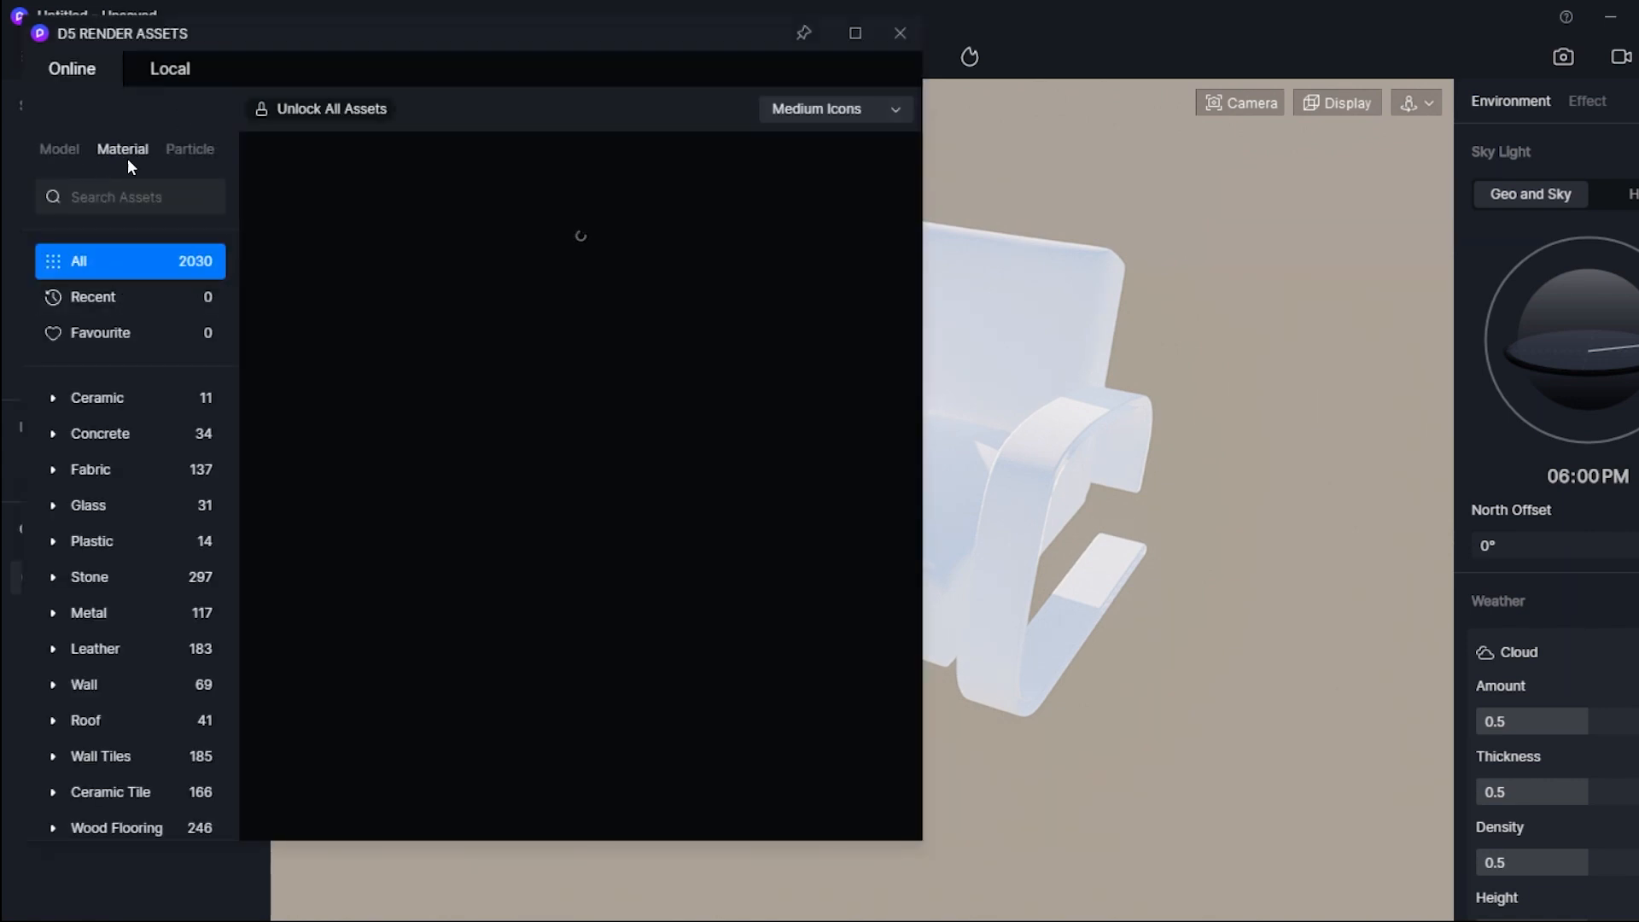
pyautogui.click(55, 469)
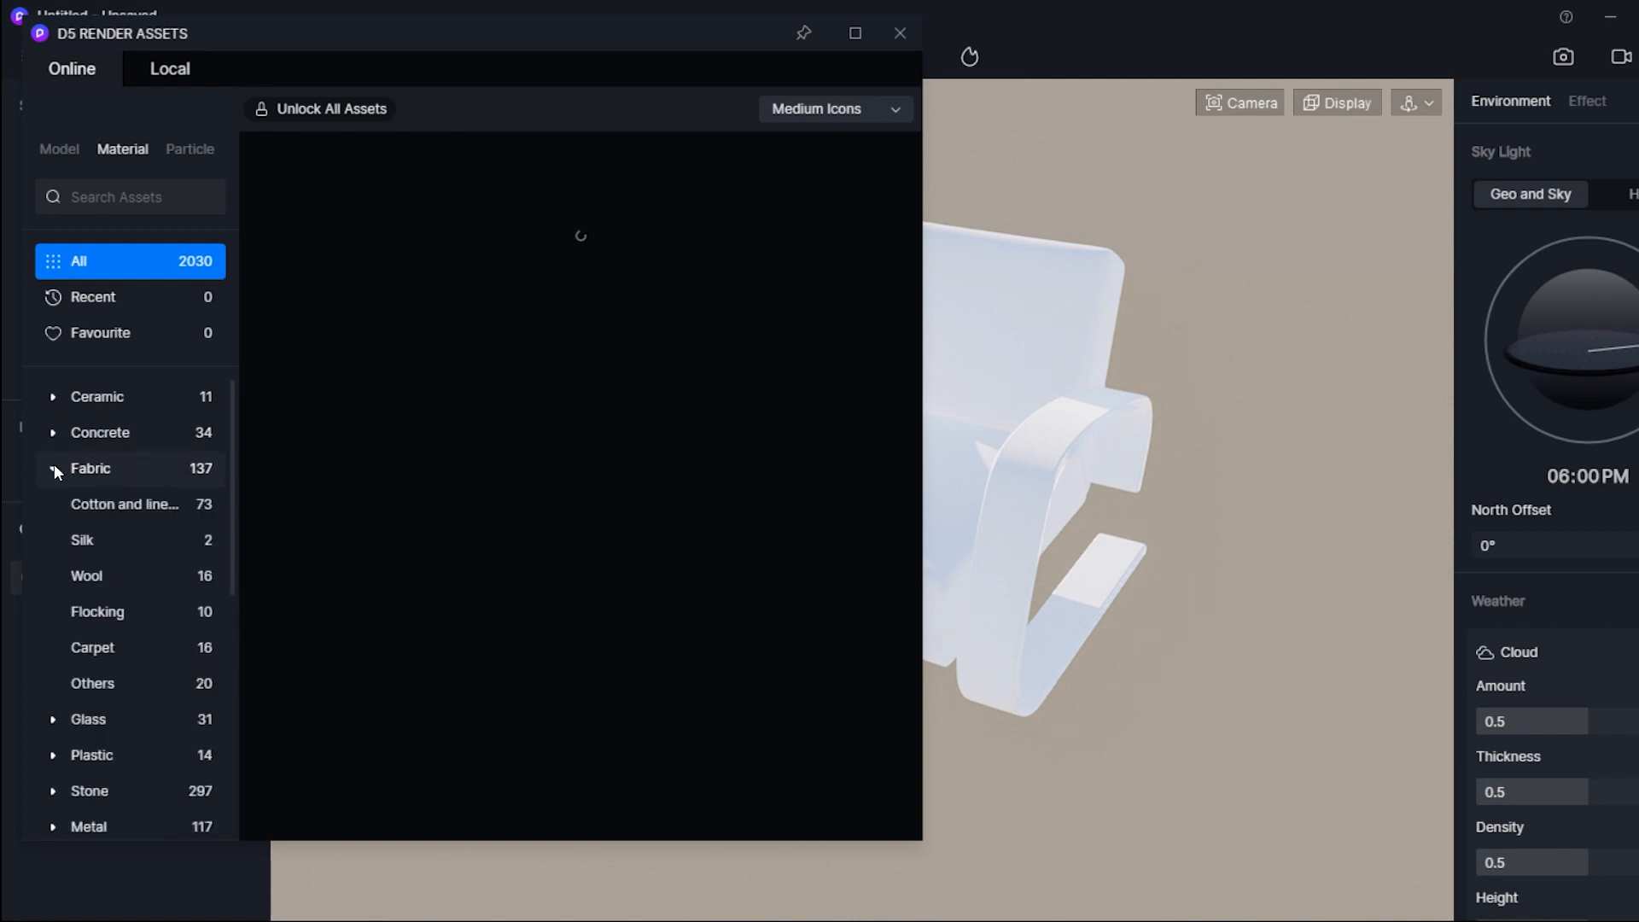
pyautogui.click(117, 513)
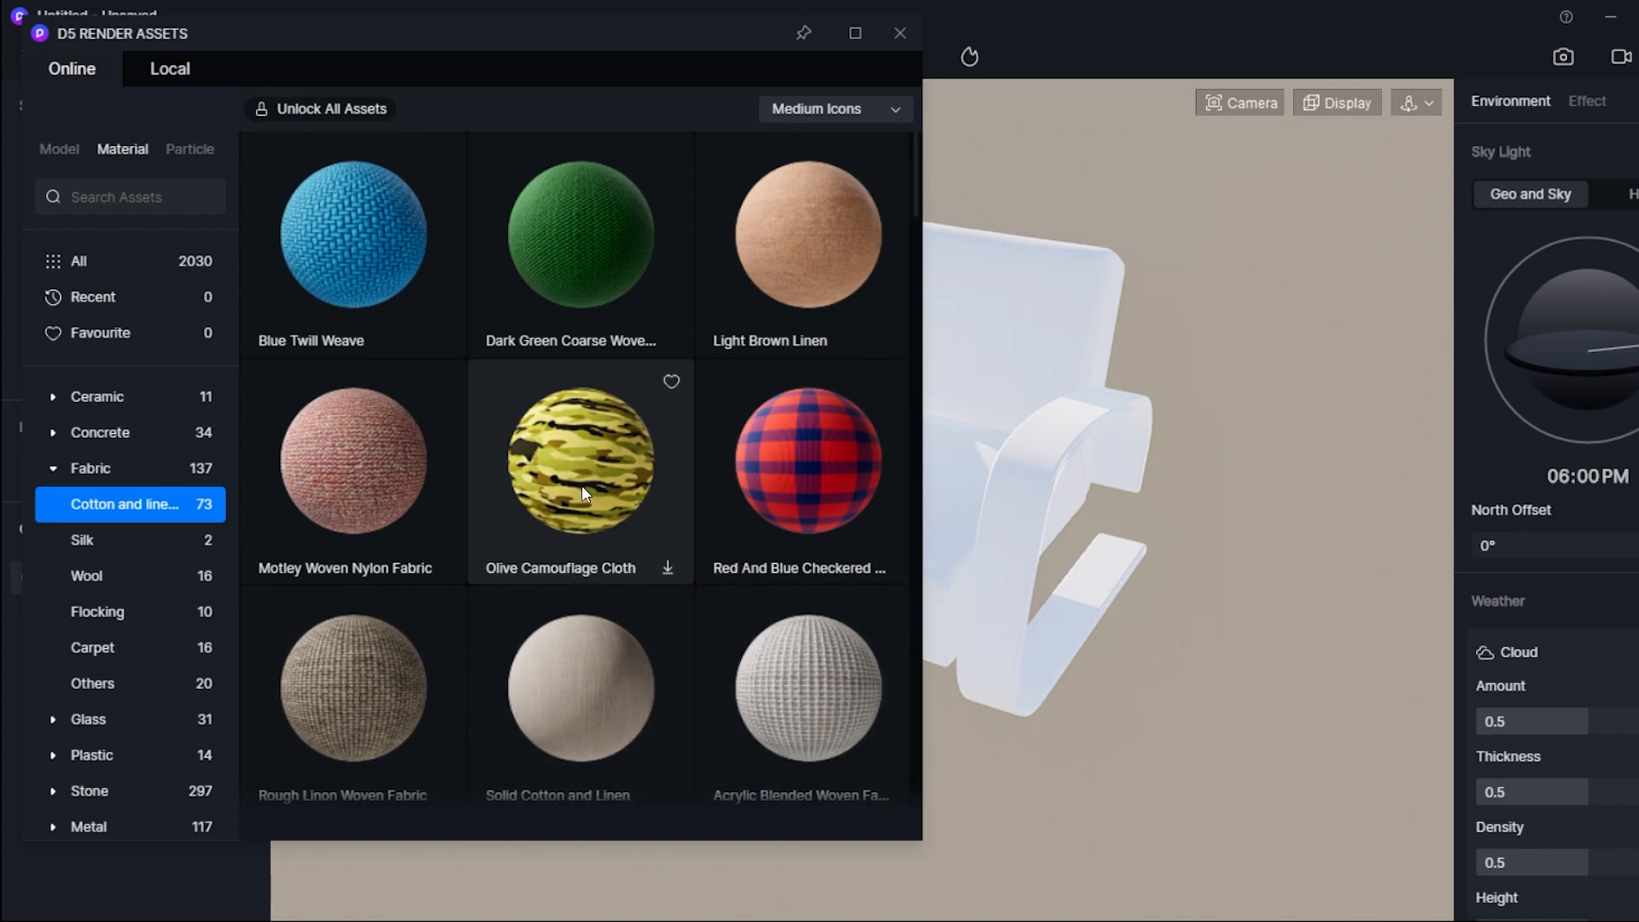
pyautogui.scroll(-3, 571, 557)
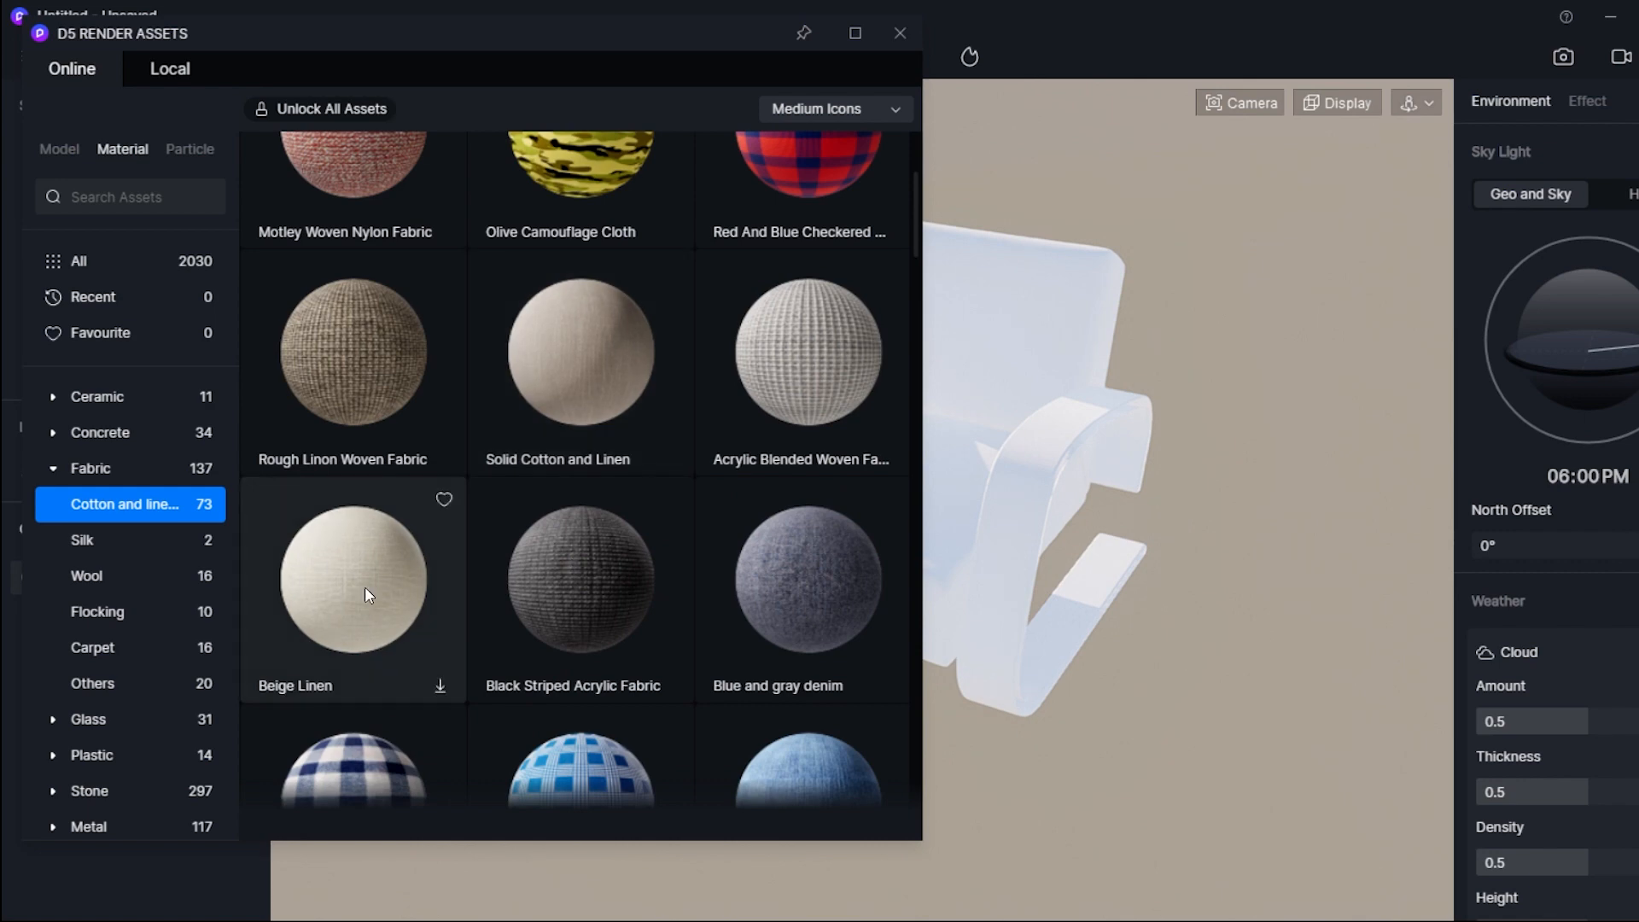
pyautogui.click(443, 684)
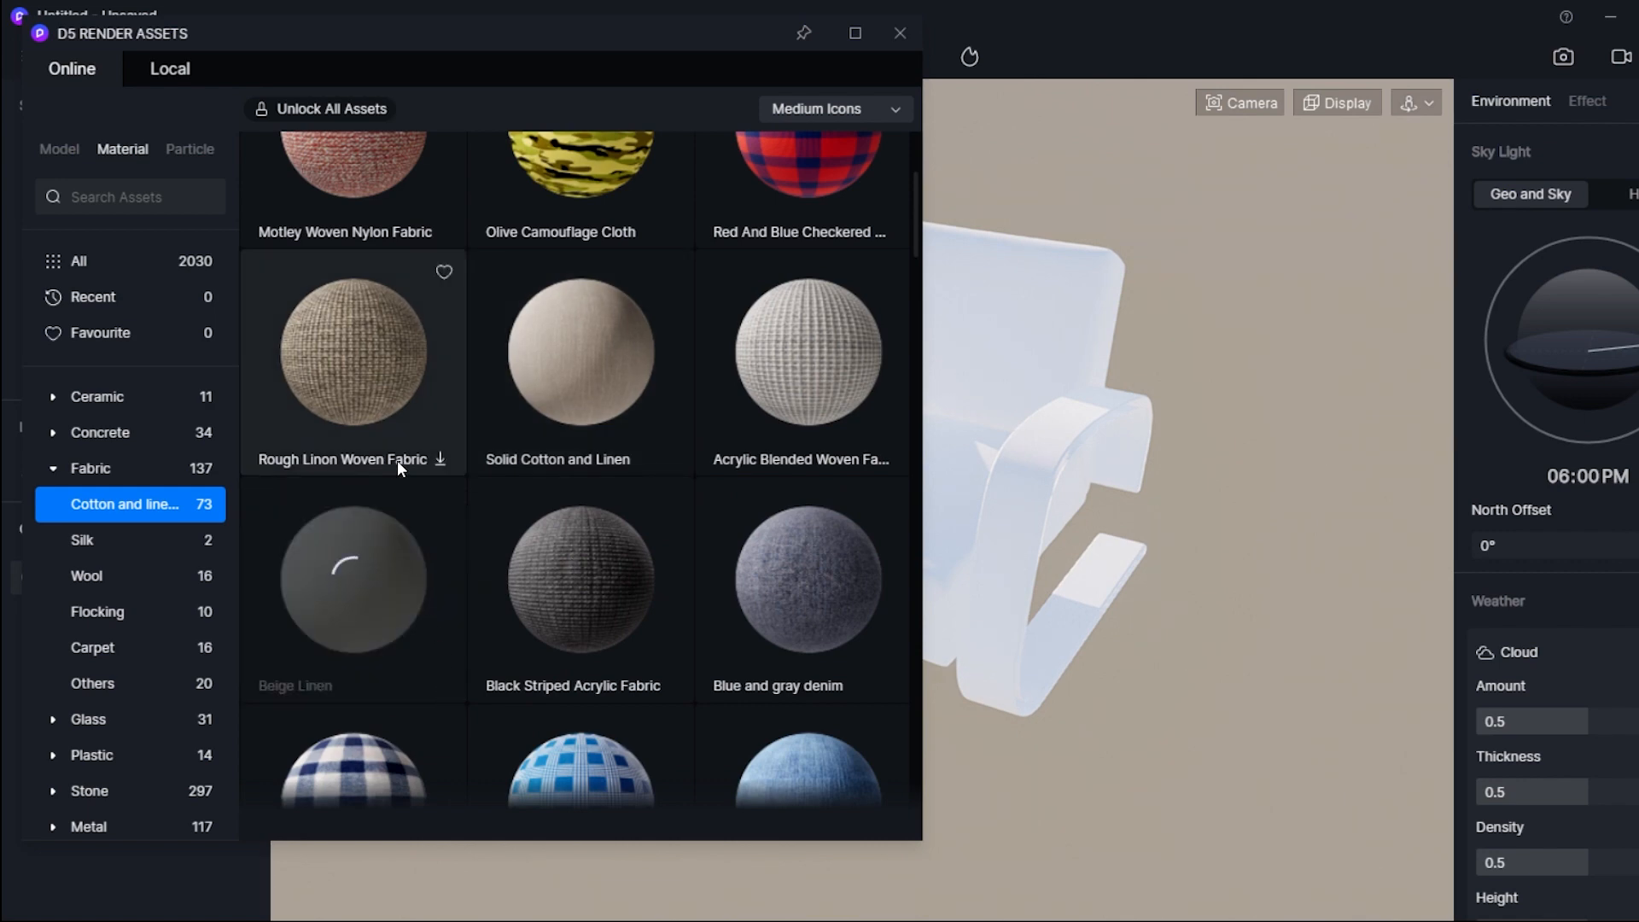
pyautogui.scroll(-2, 392, 460)
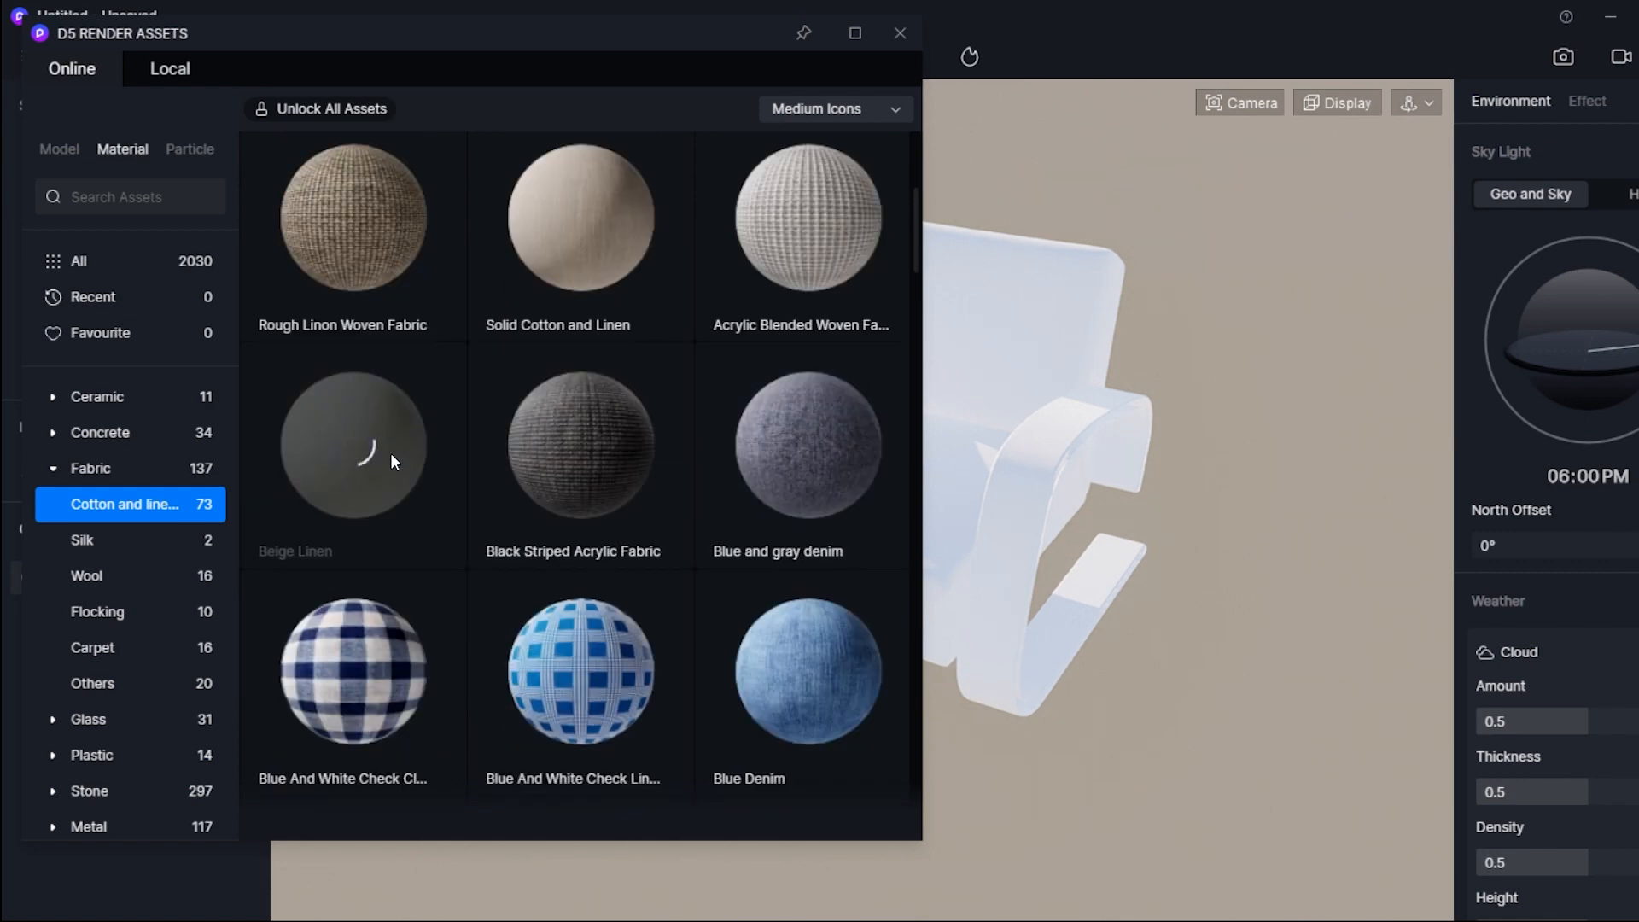
pyautogui.scroll(-1, 394, 454)
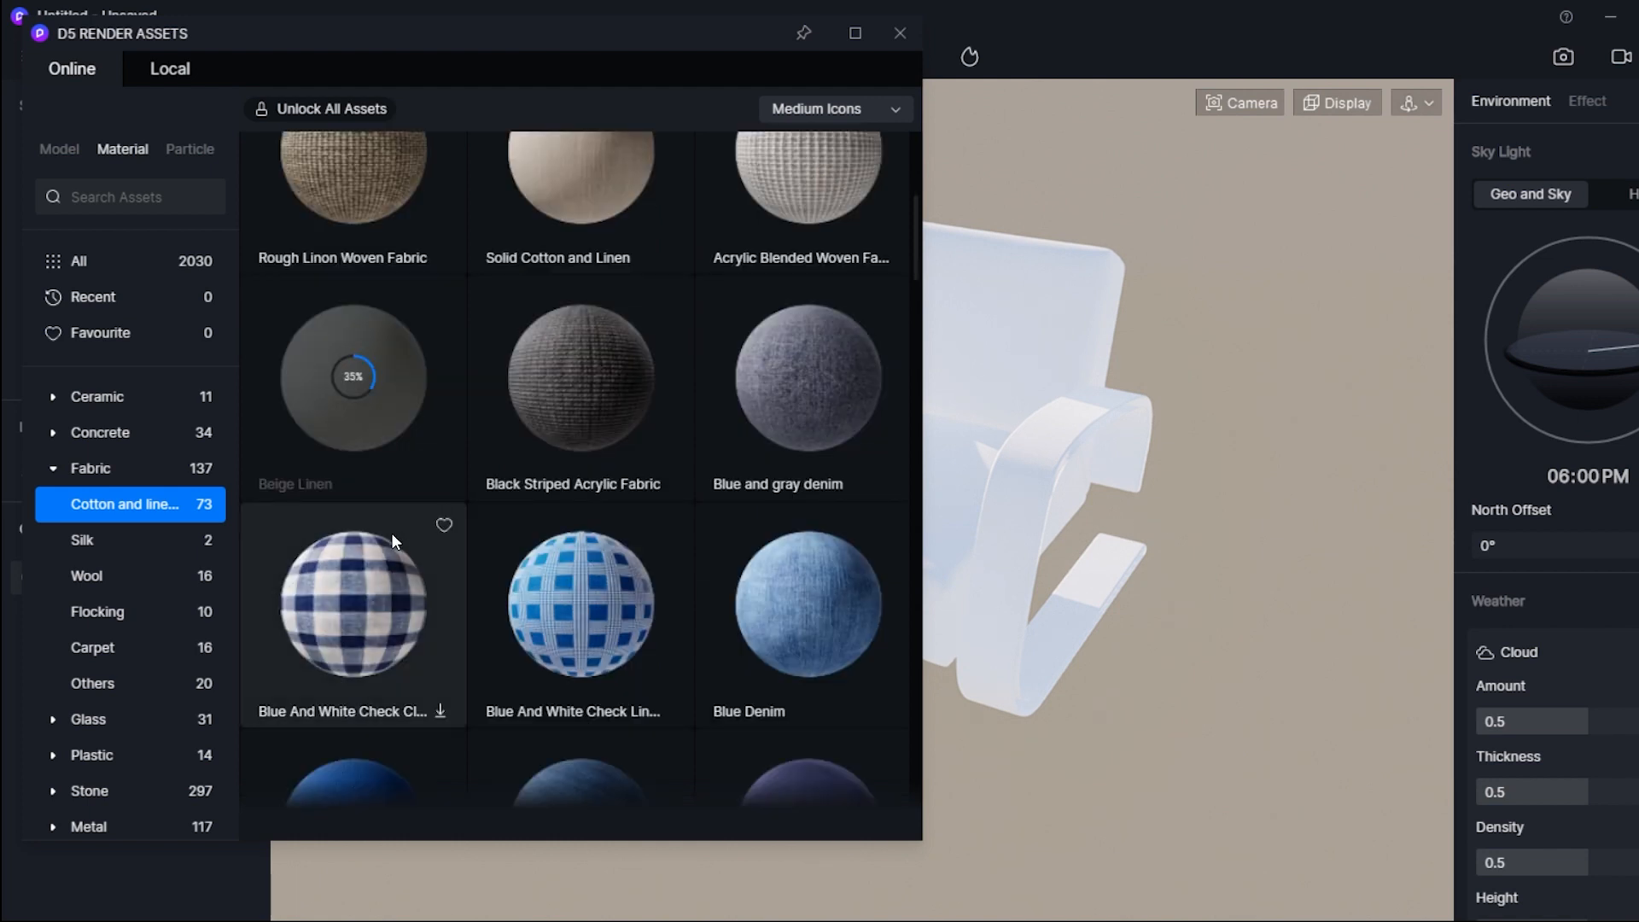
# - Apply Beige Linen to the armchair and turn on Triplanar mapping for it
pyautogui.click(350, 410)
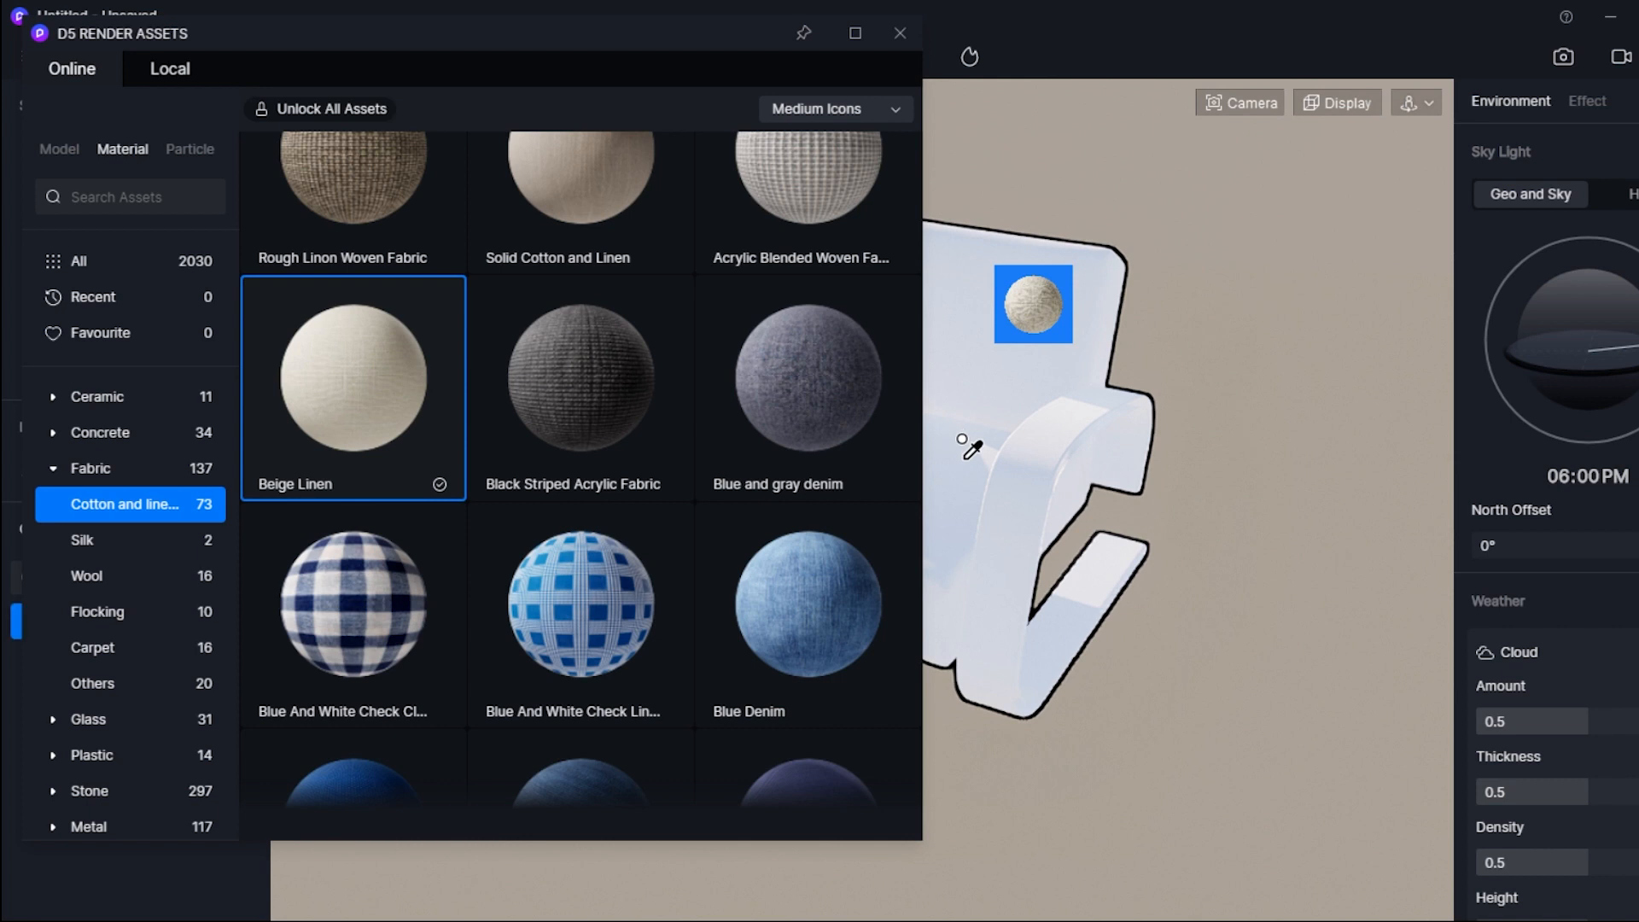
pyautogui.click(957, 433)
pyautogui.scroll(-5, 1566, 844)
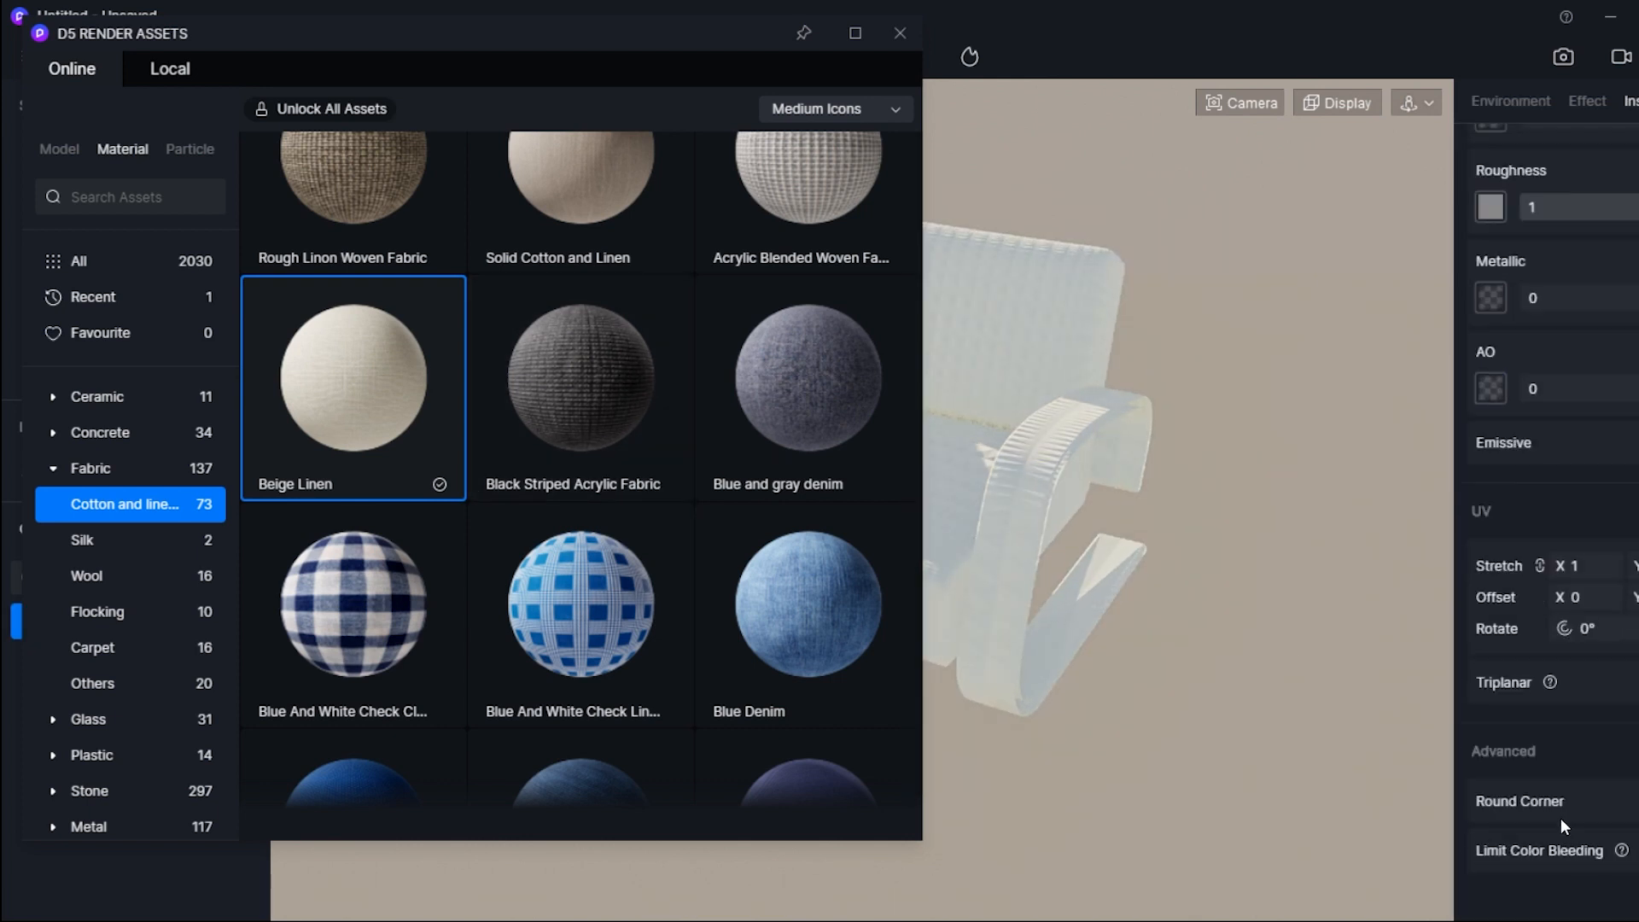
pyautogui.click(1114, 410)
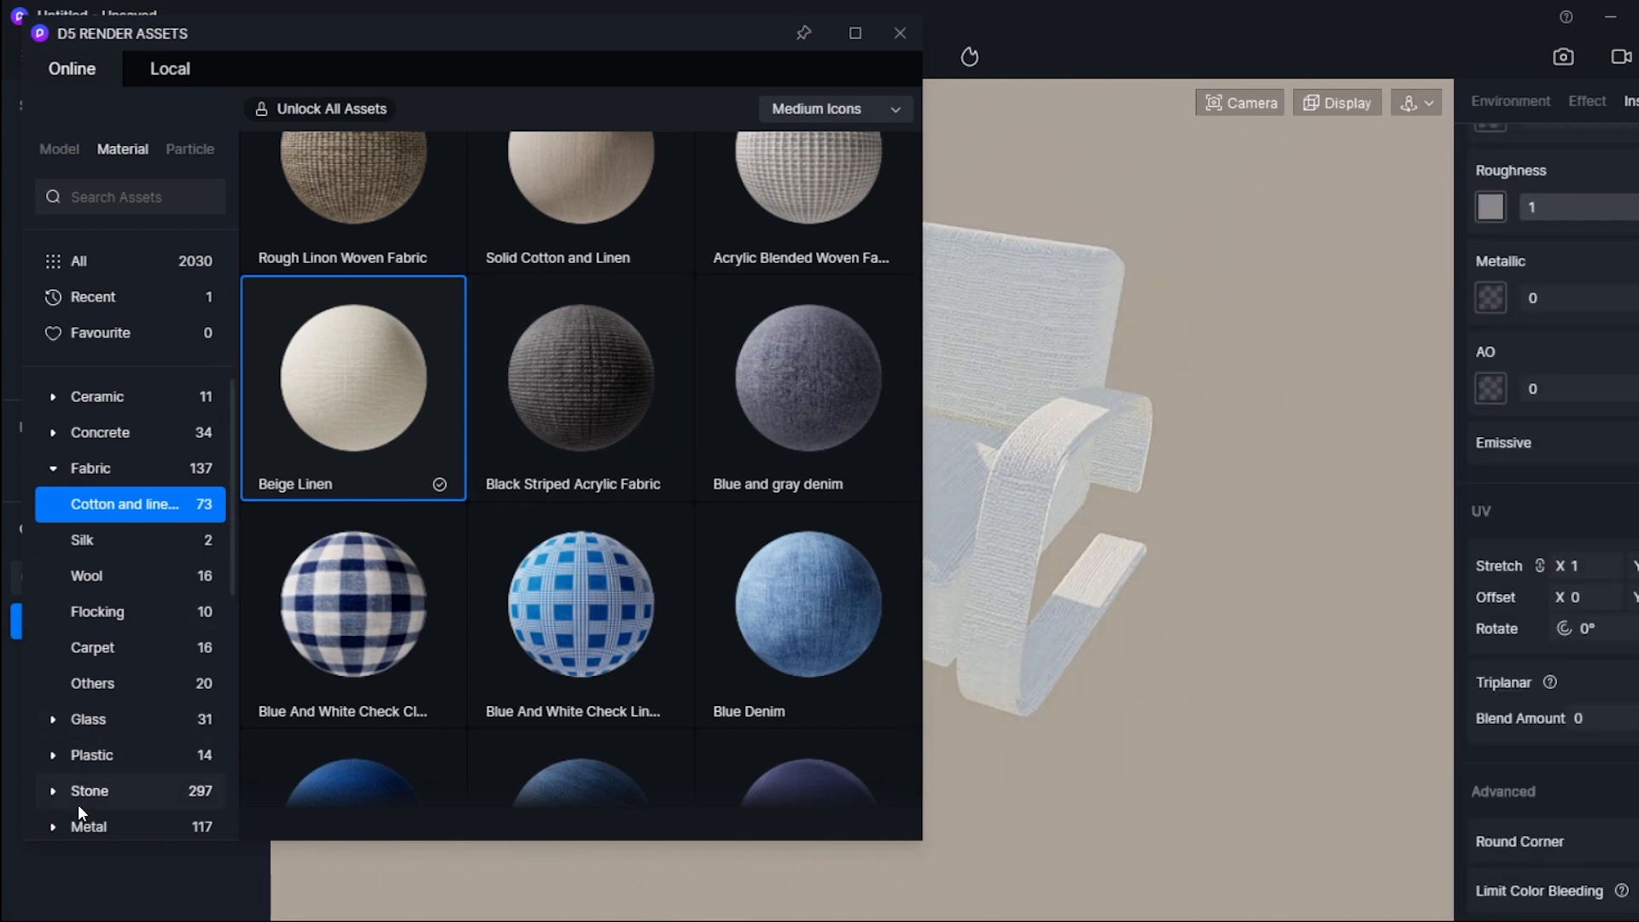
# - Download the Light Yellow Wood Grain material from the Wood category and apply it to the floor
pyautogui.click(55, 466)
pyautogui.scroll(-5, 73, 759)
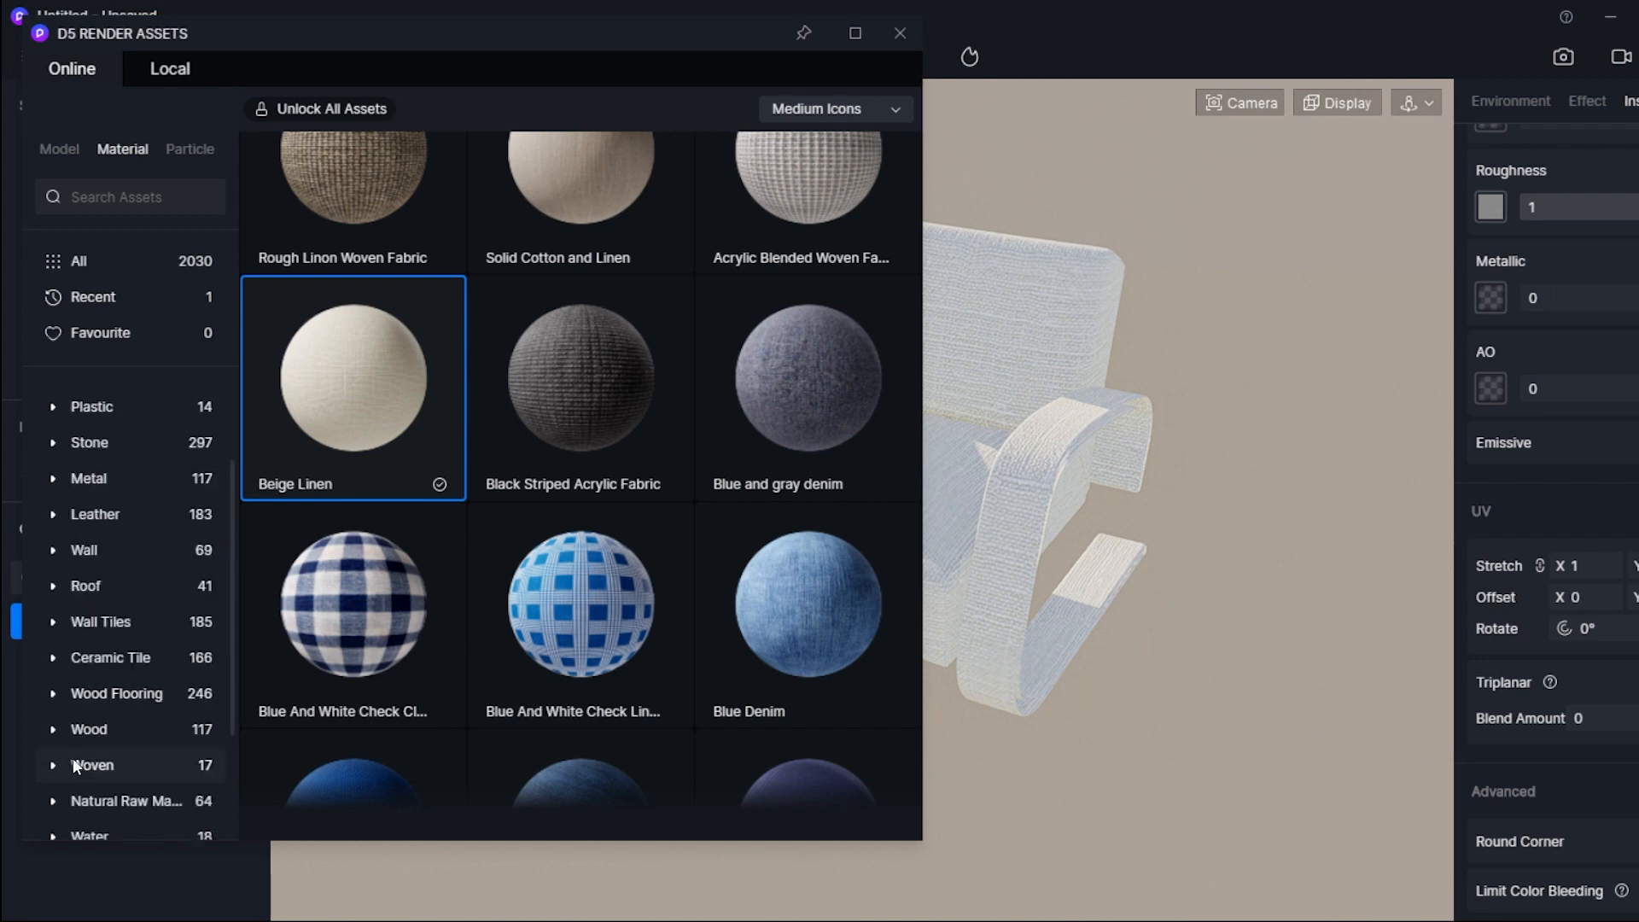
pyautogui.click(51, 664)
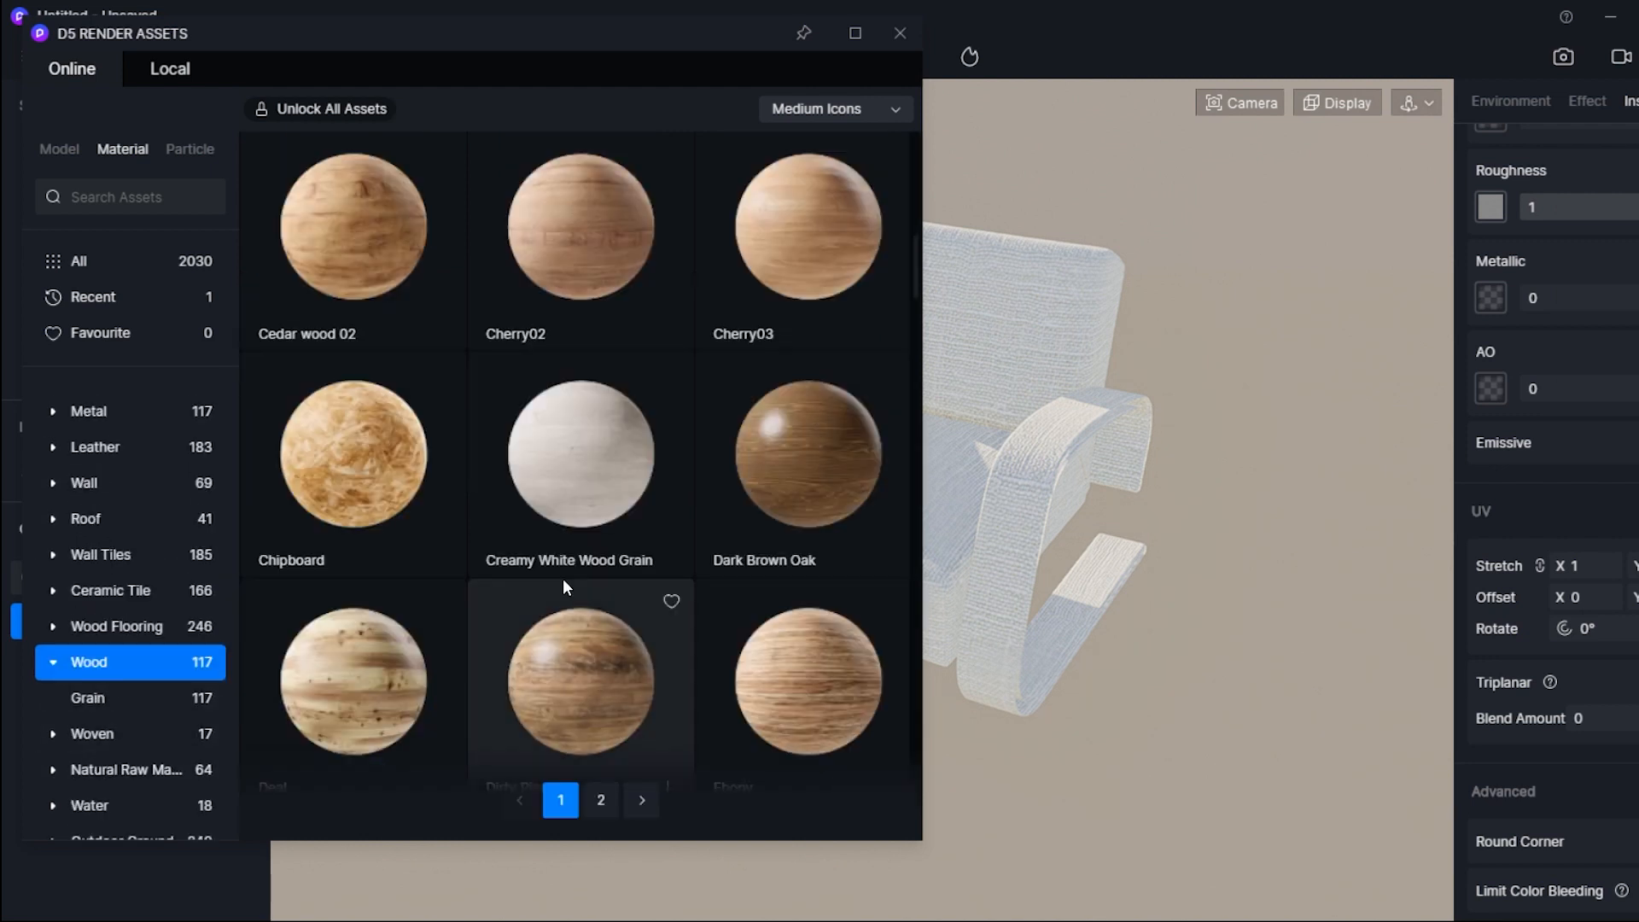
pyautogui.scroll(-2, 598, 554)
pyautogui.scroll(-1, 575, 553)
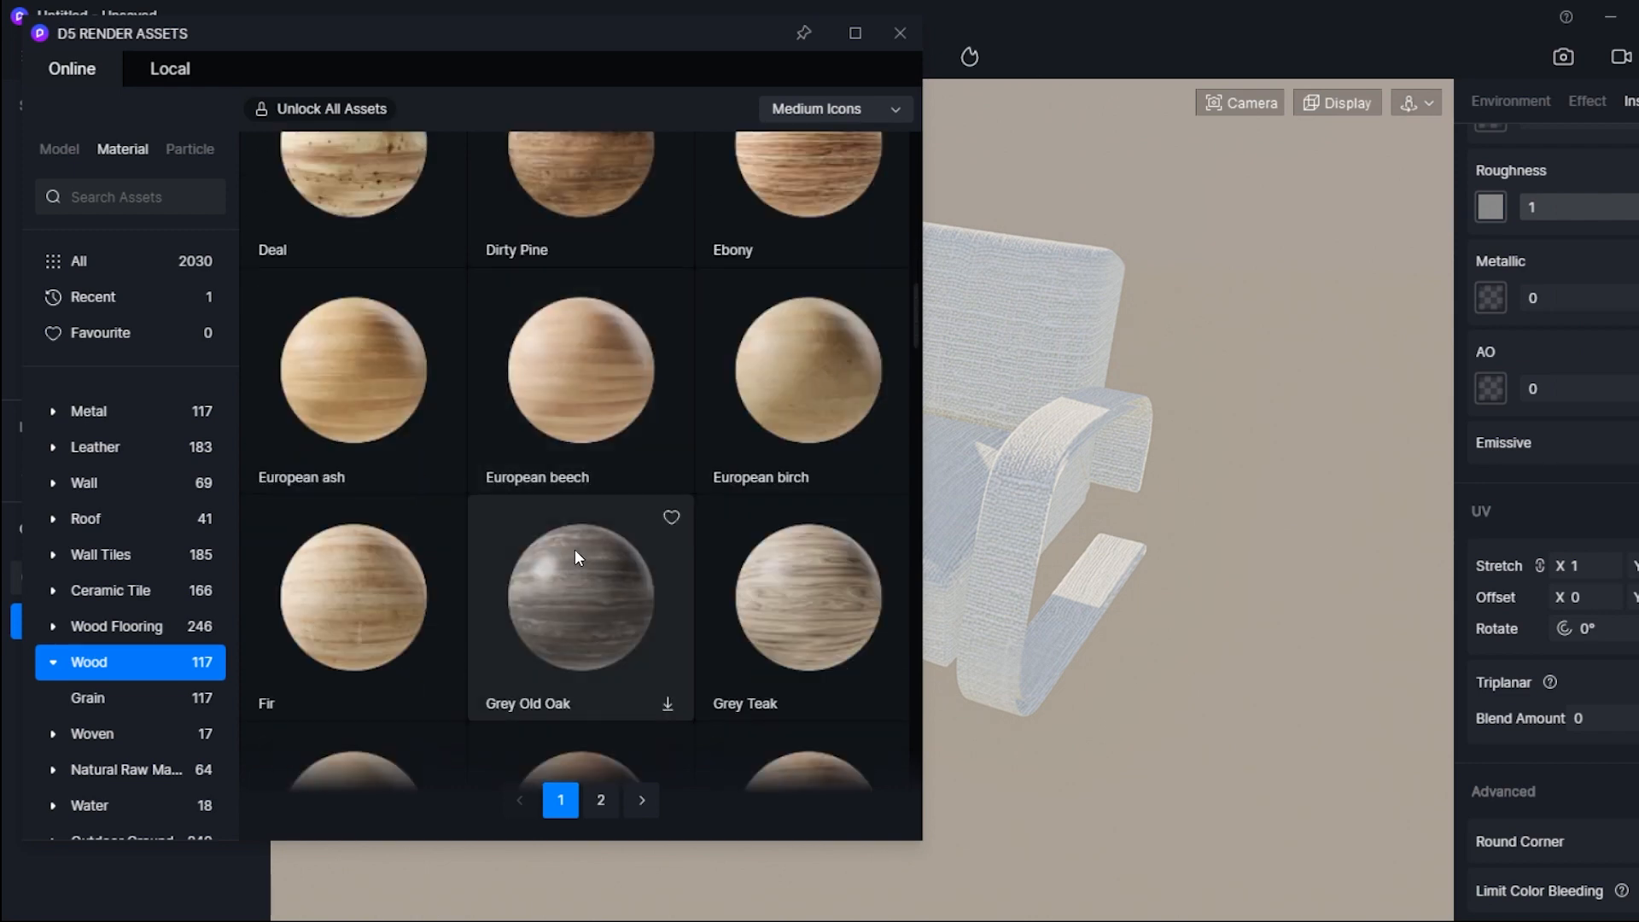
pyautogui.scroll(1, 576, 552)
pyautogui.scroll(-3, 566, 553)
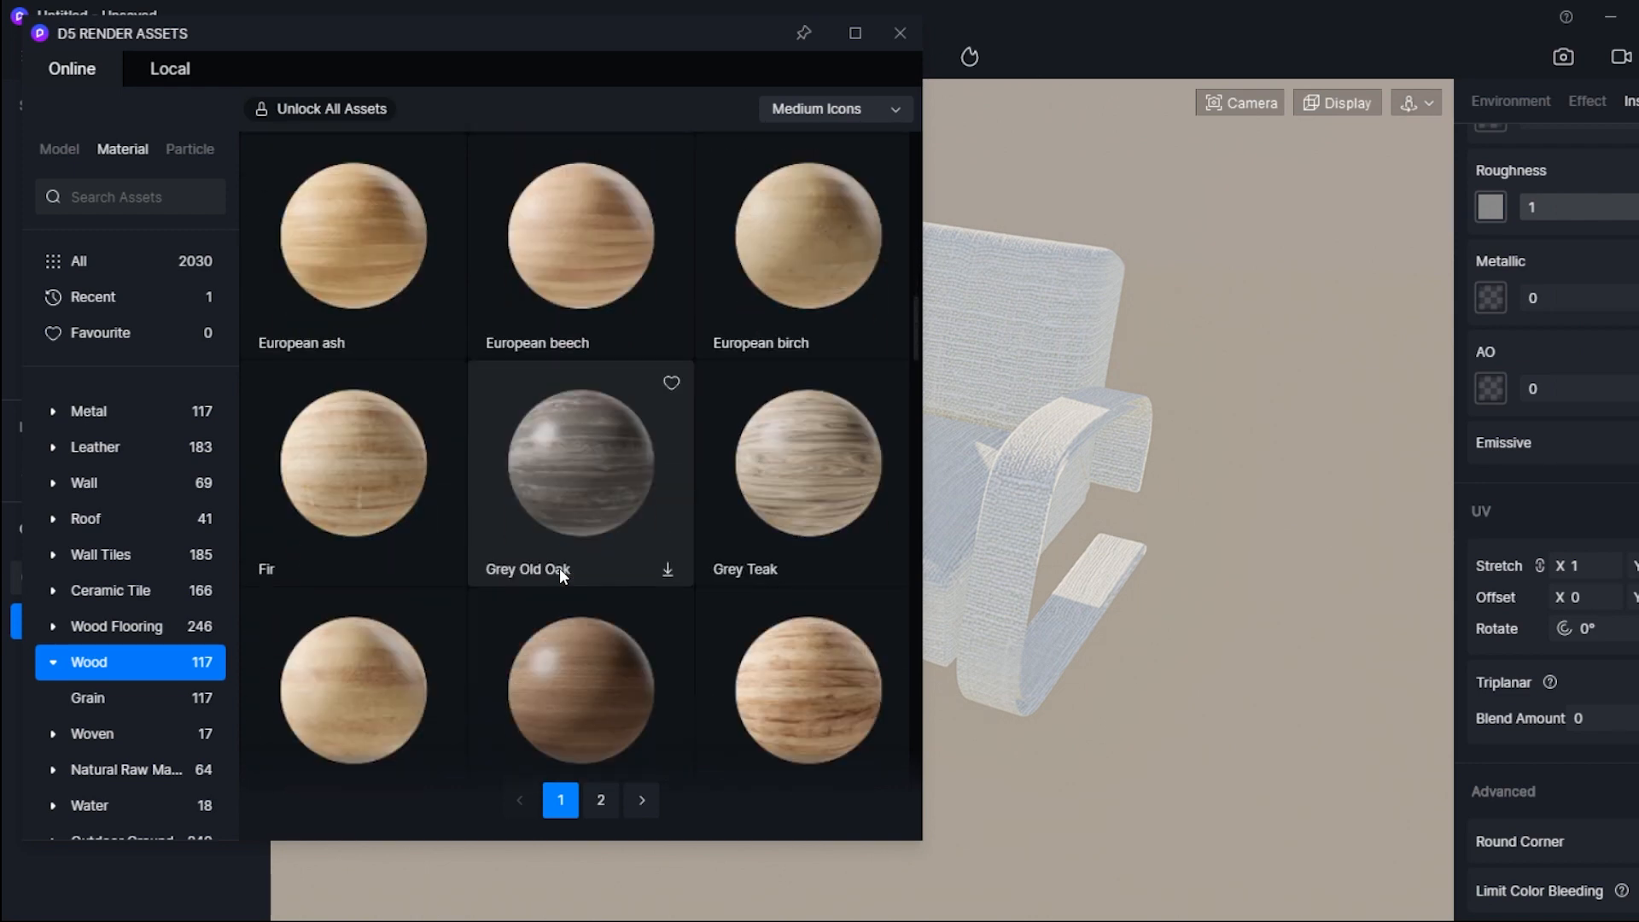
pyautogui.scroll(-1, 560, 570)
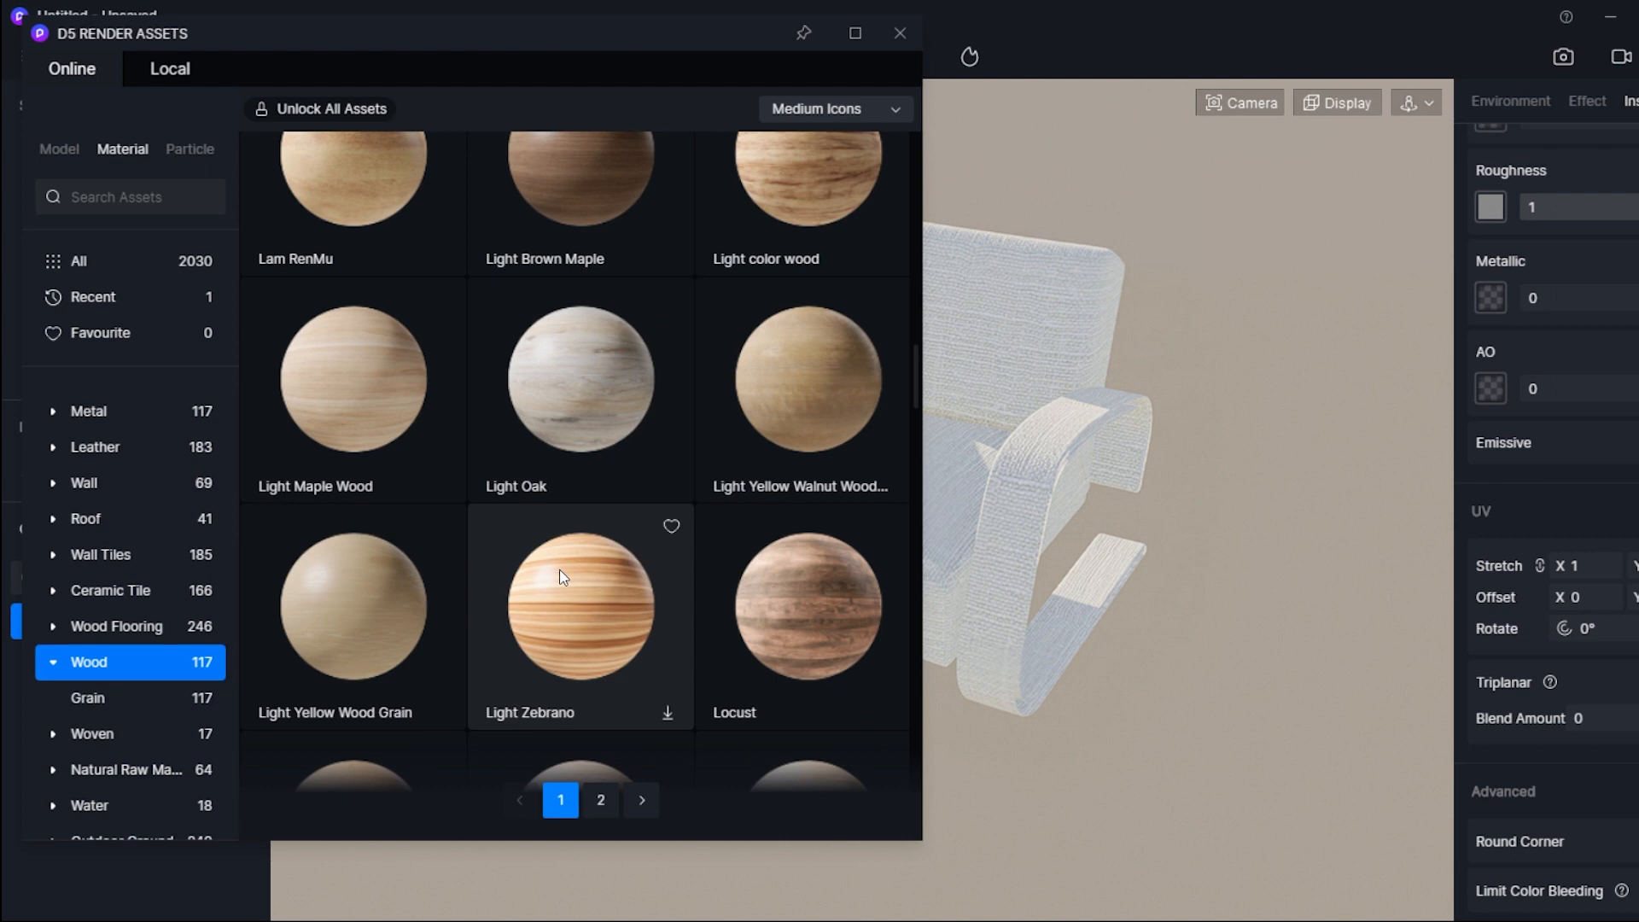
pyautogui.click(439, 710)
pyautogui.scroll(-1, 599, 432)
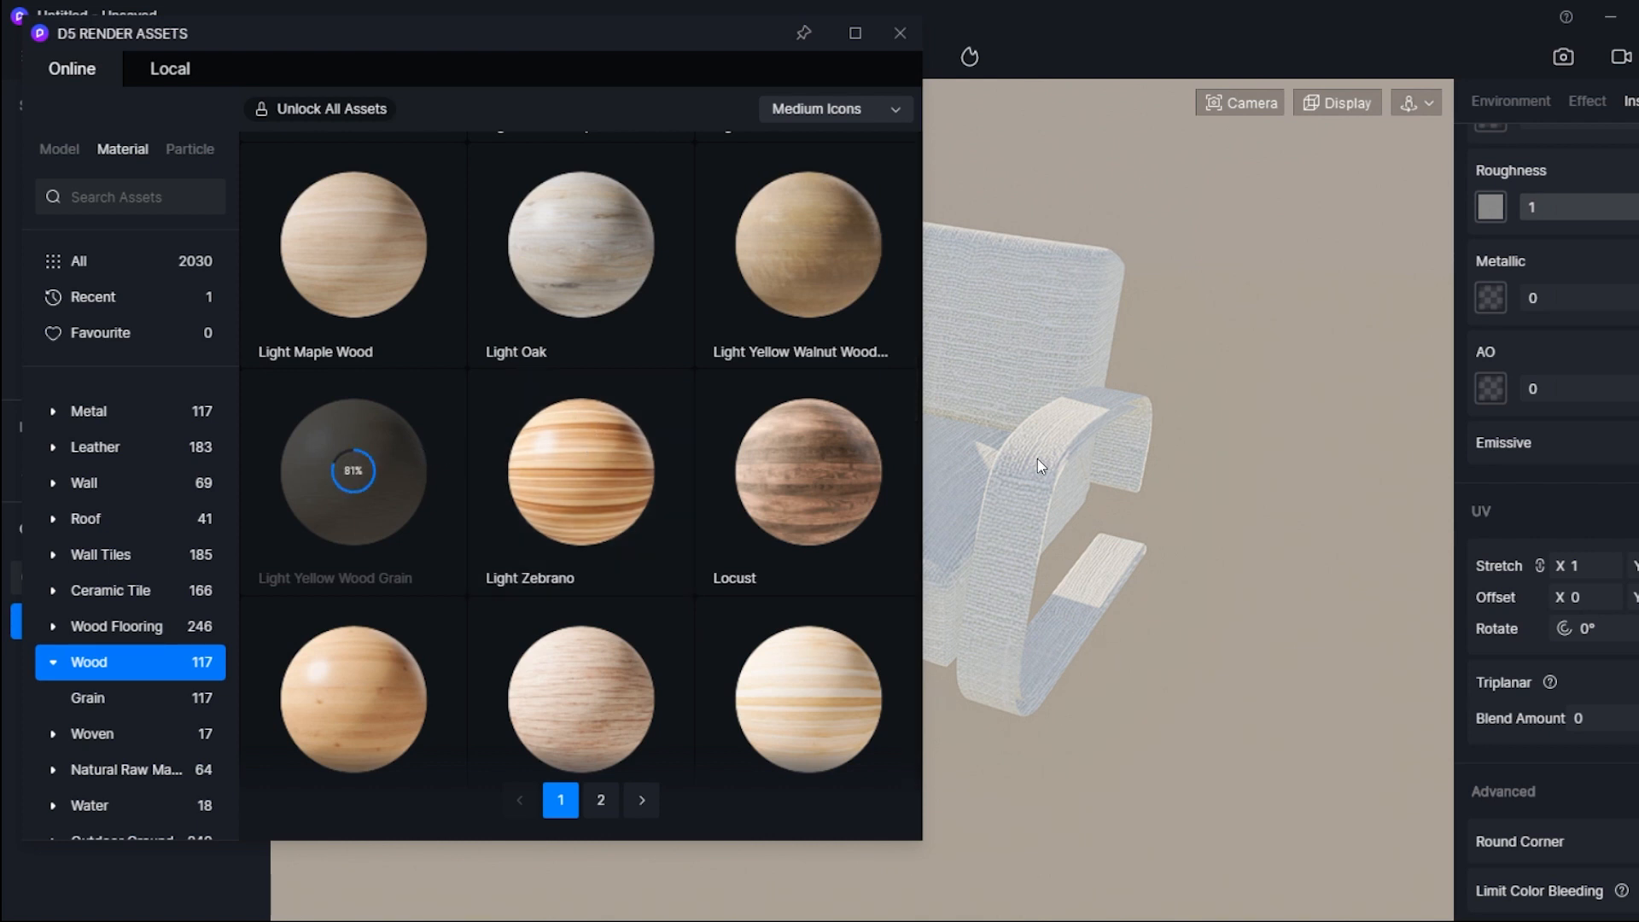
pyautogui.moveTo(386, 467); pyautogui.dragTo(1203, 824)
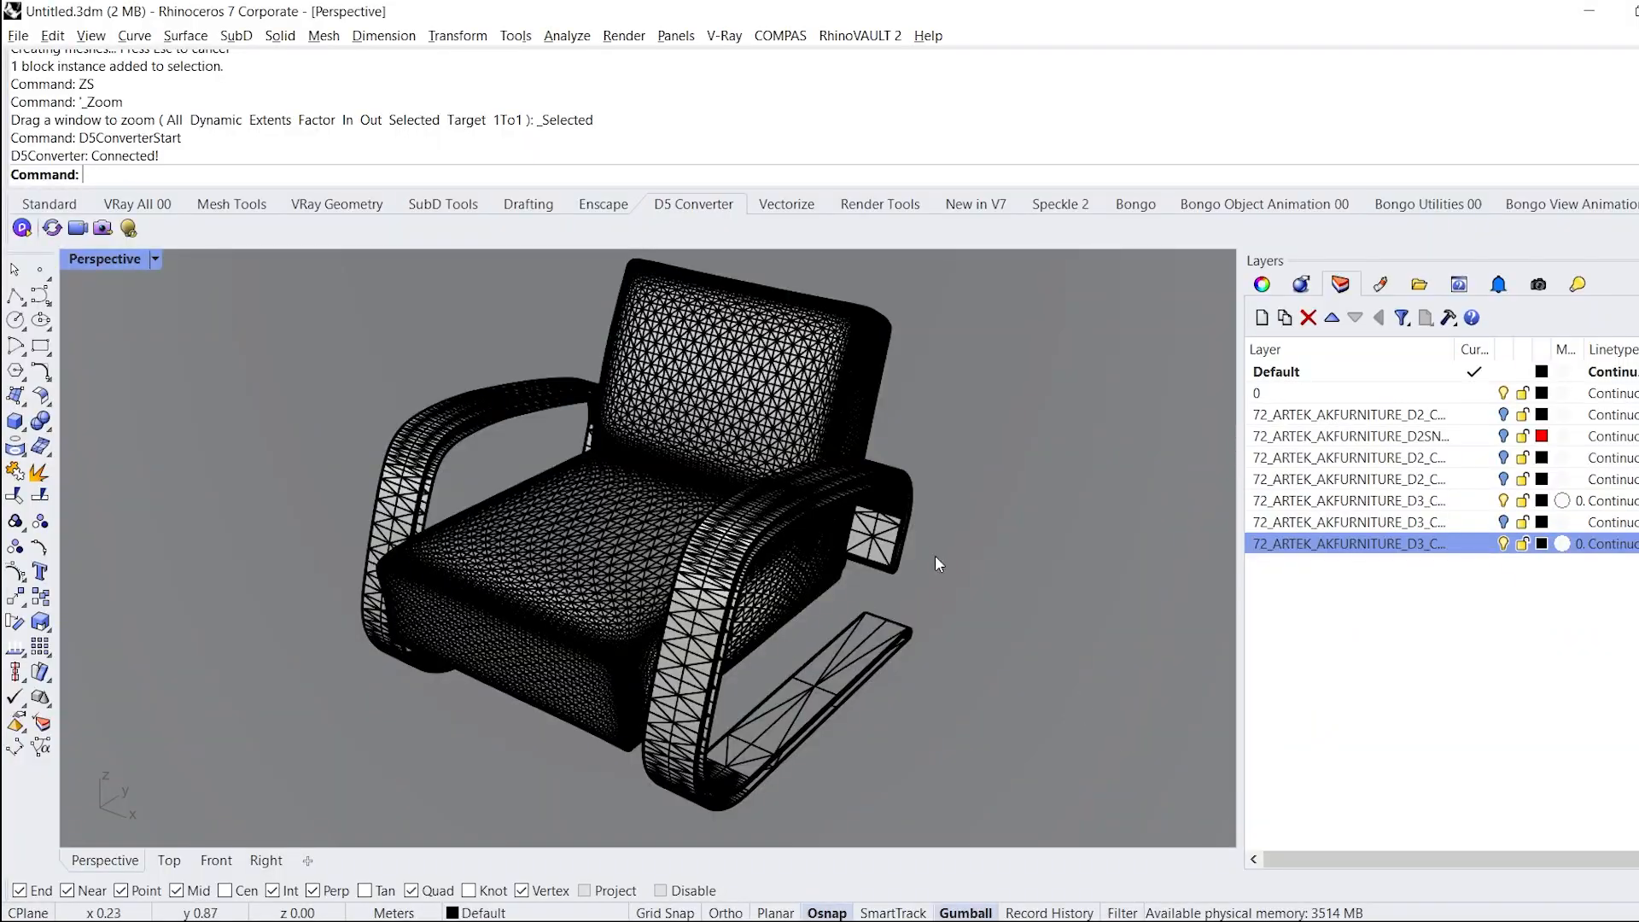
# - Switch to Rhino 7 and assign material 01 to the armrest mesh inside its block
pyautogui.click(935, 555)
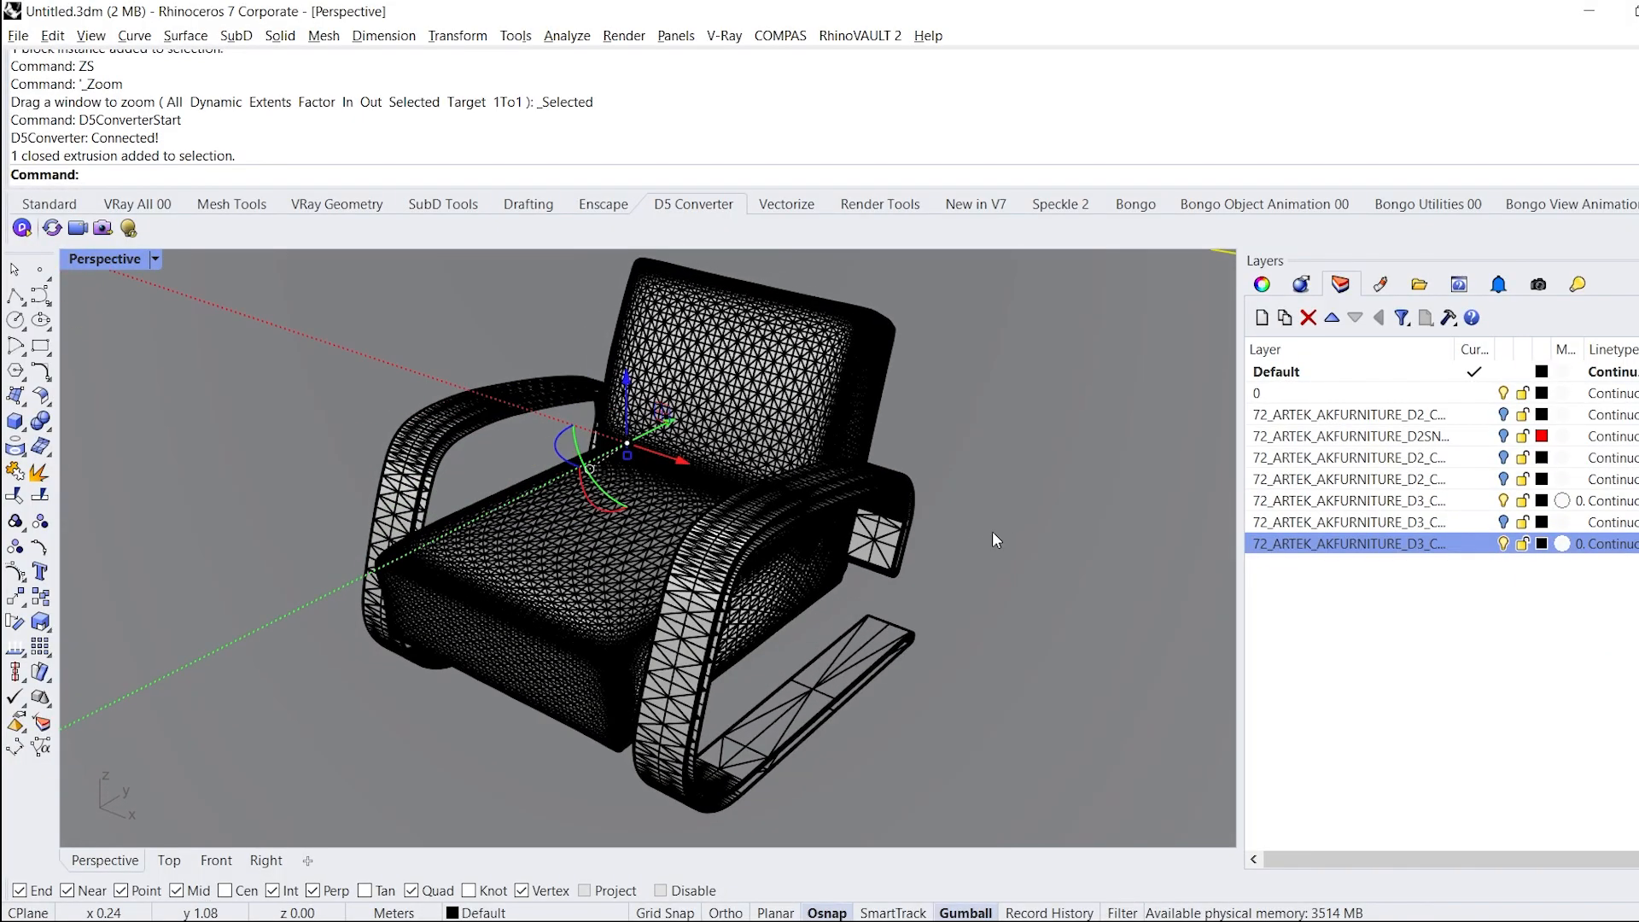
pyautogui.scroll(-5, 987, 530)
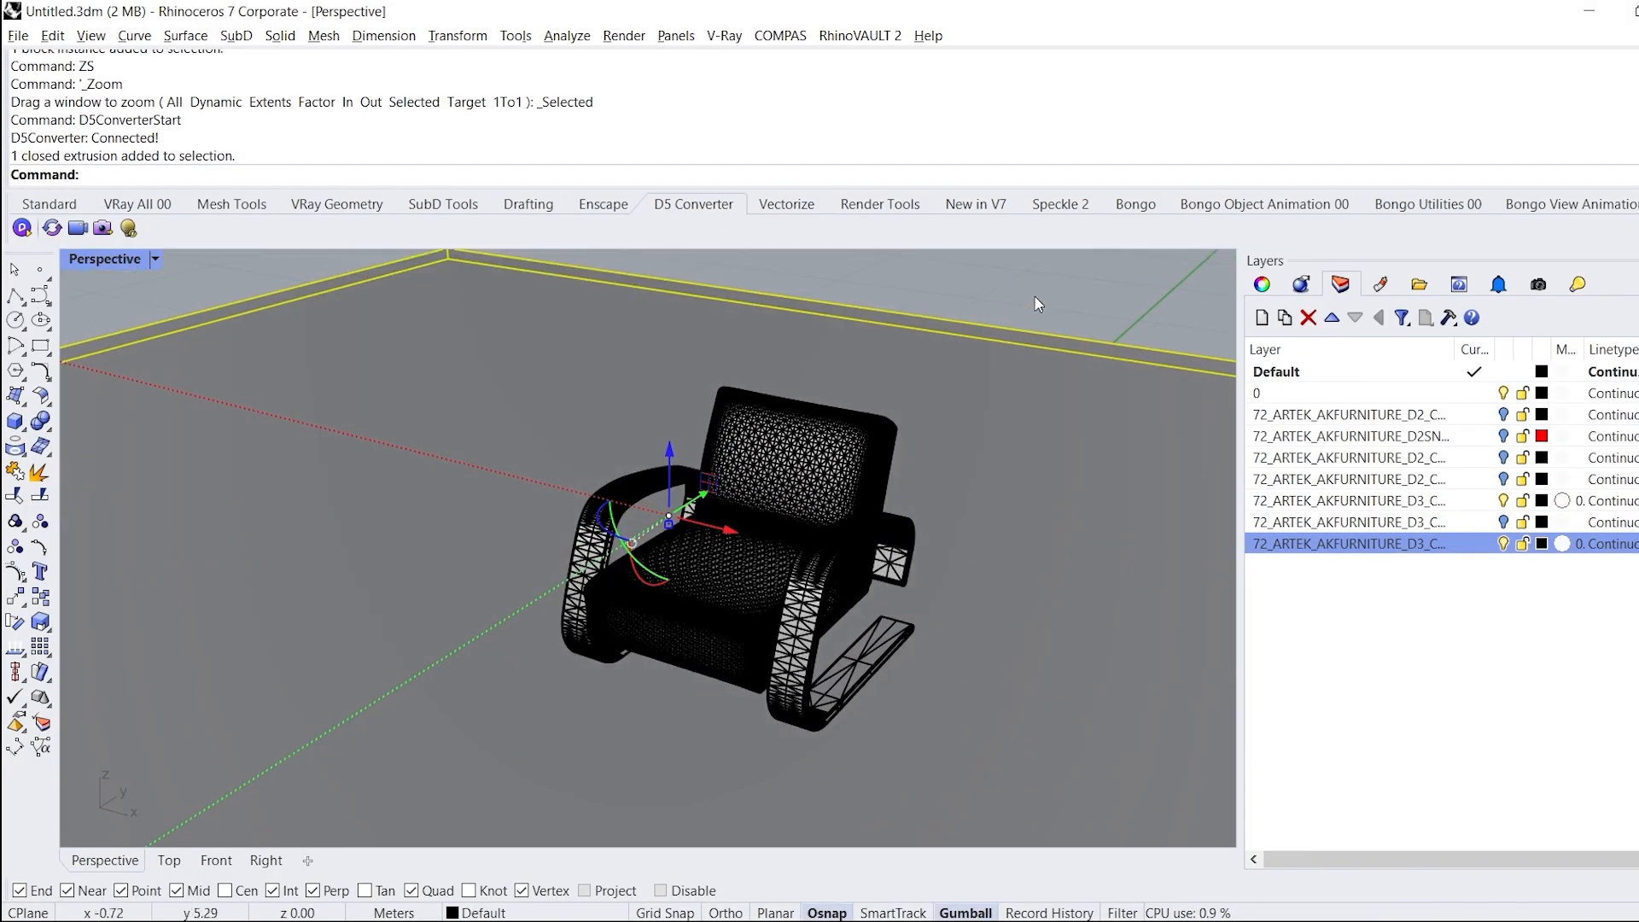
pyautogui.press('Escape')
pyautogui.click(842, 570)
pyautogui.write('ZS')
pyautogui.press('Return')
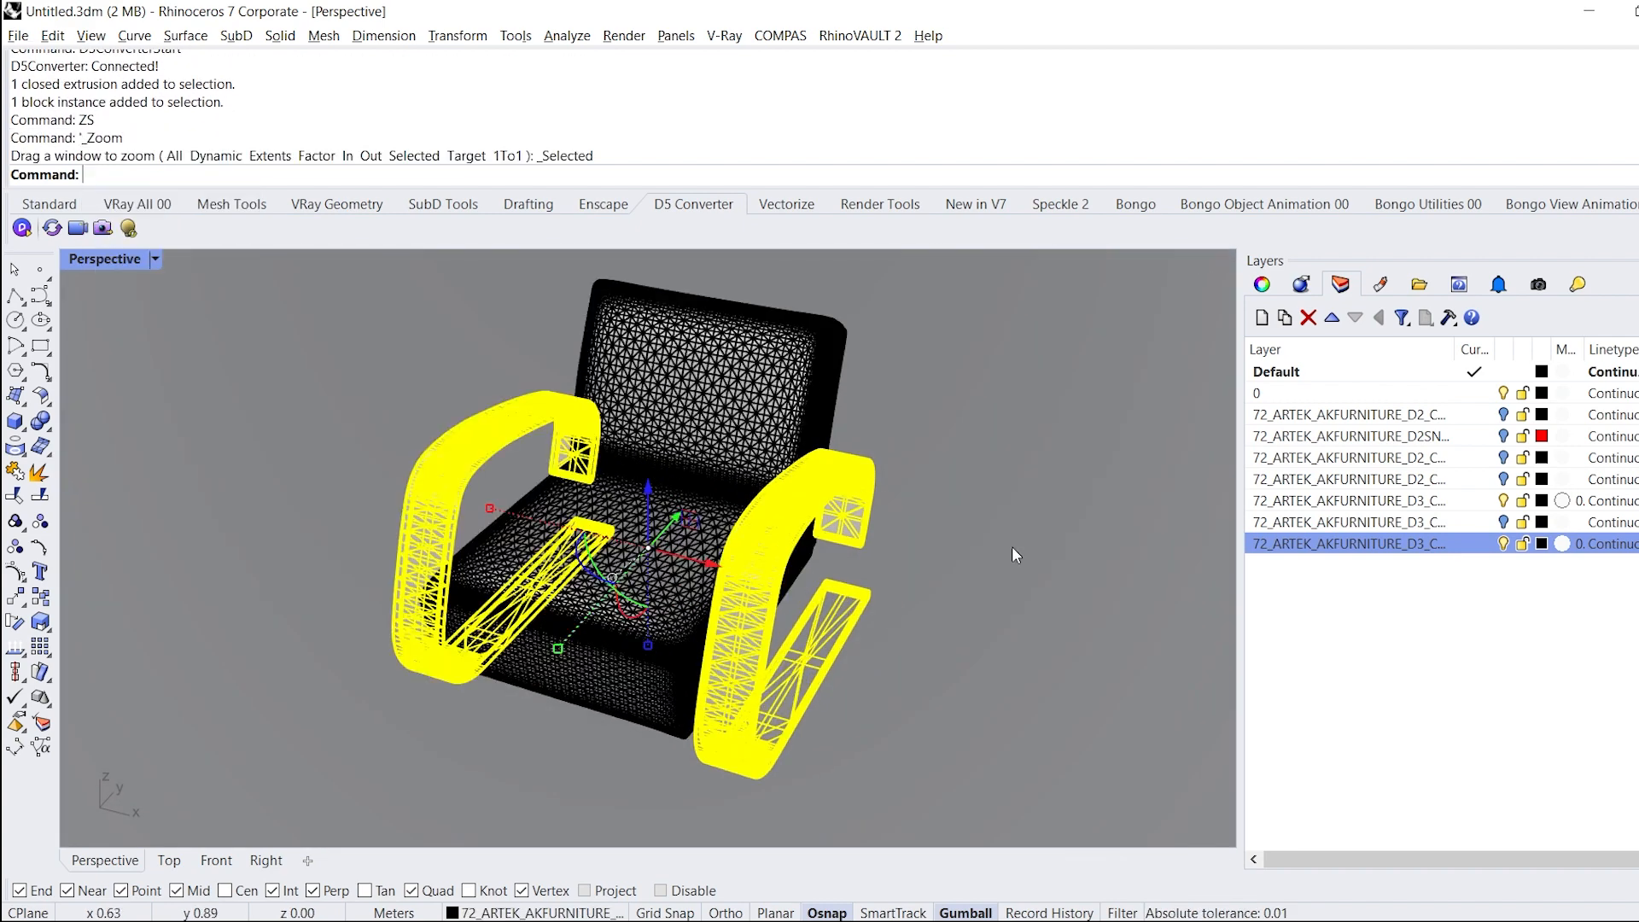
pyautogui.doubleClick(771, 512)
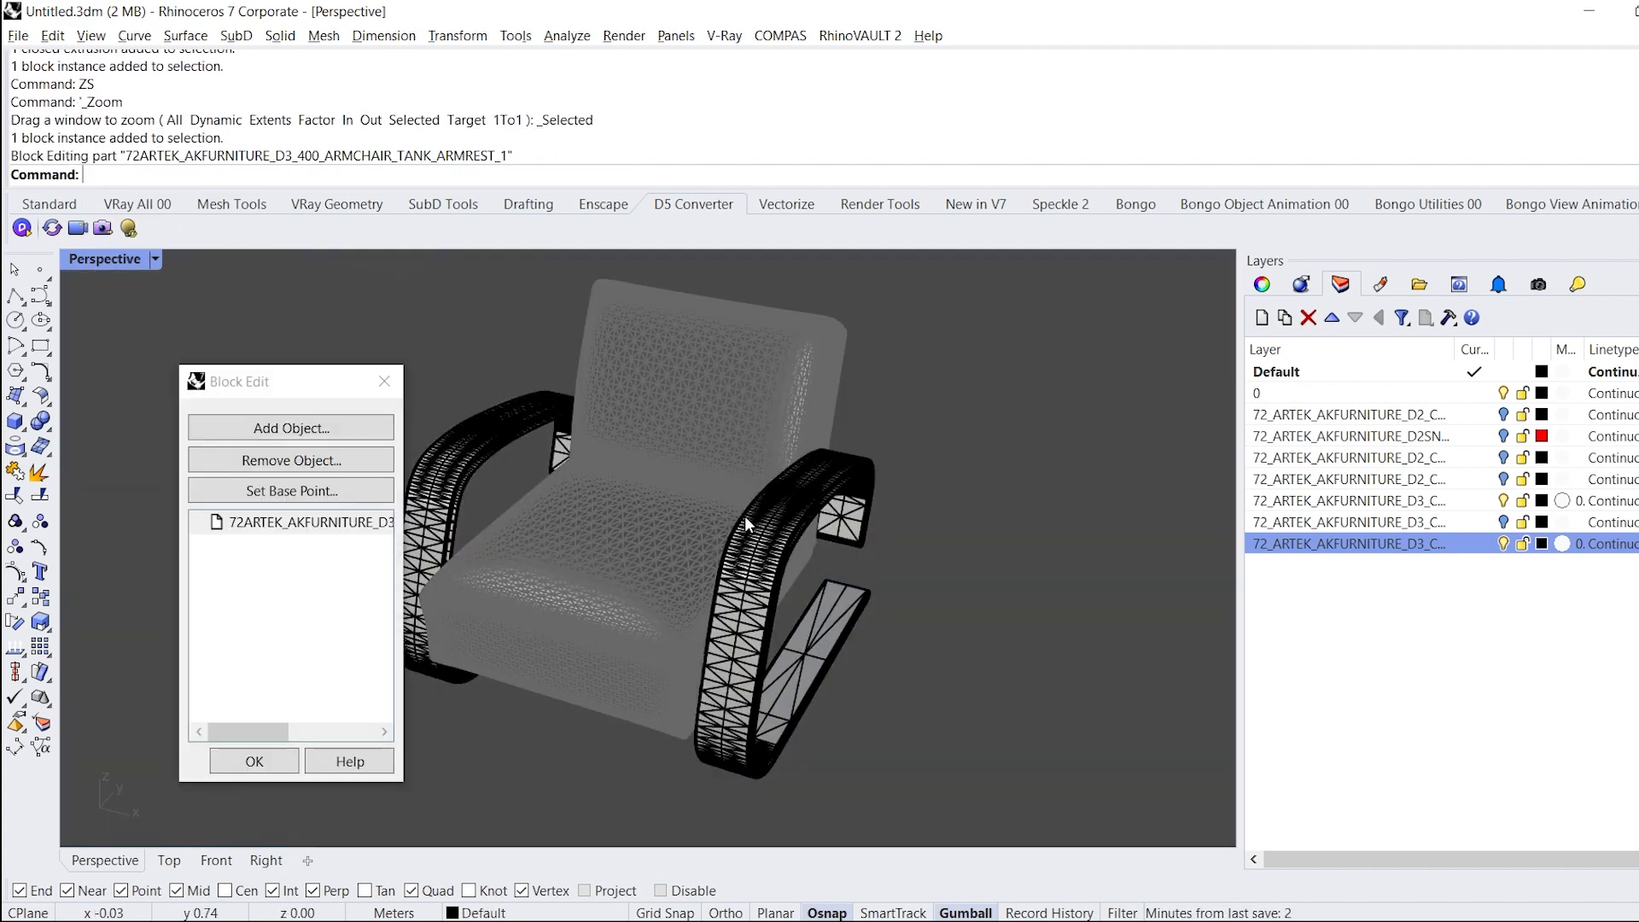
pyautogui.click(787, 514)
pyautogui.click(322, 523)
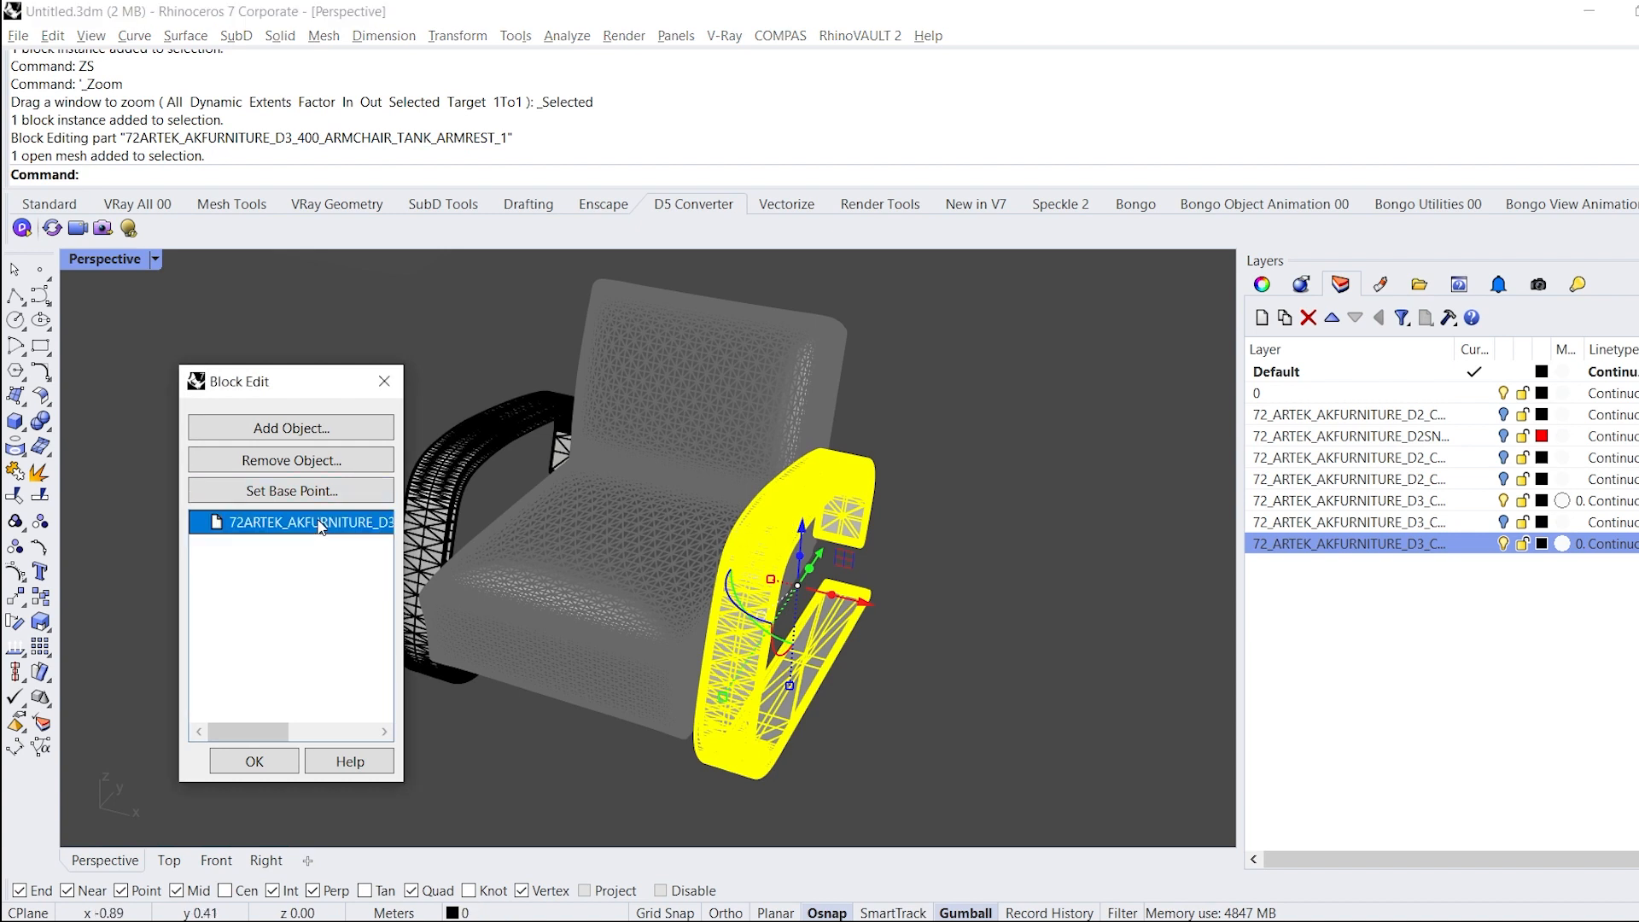
pyautogui.click(1262, 285)
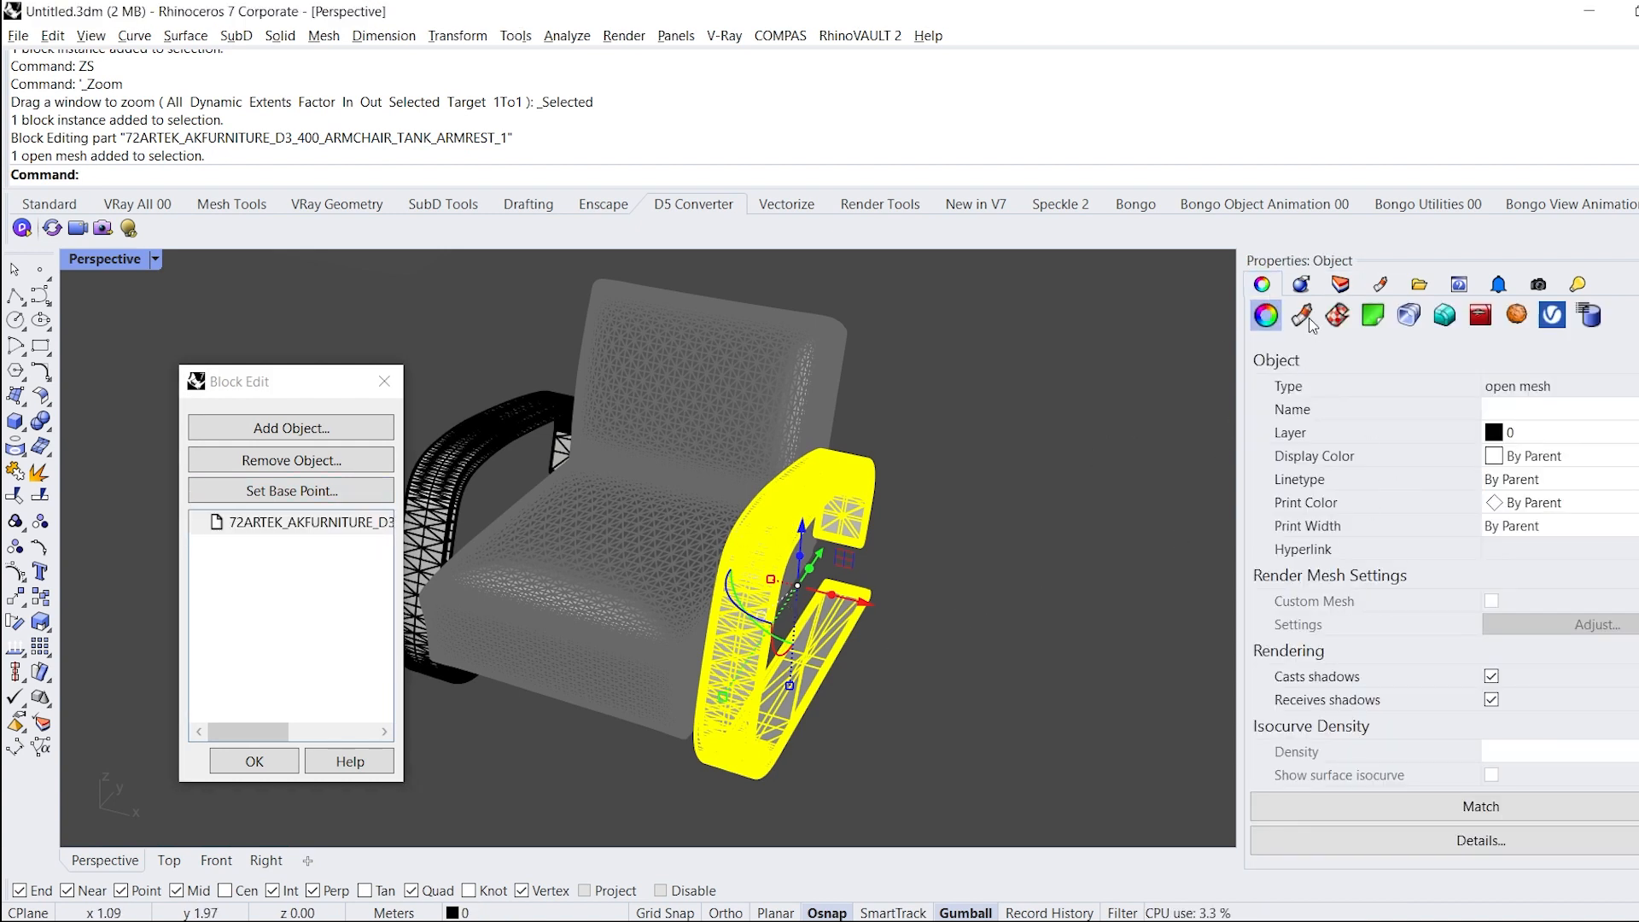
pyautogui.click(1306, 320)
pyautogui.click(1431, 395)
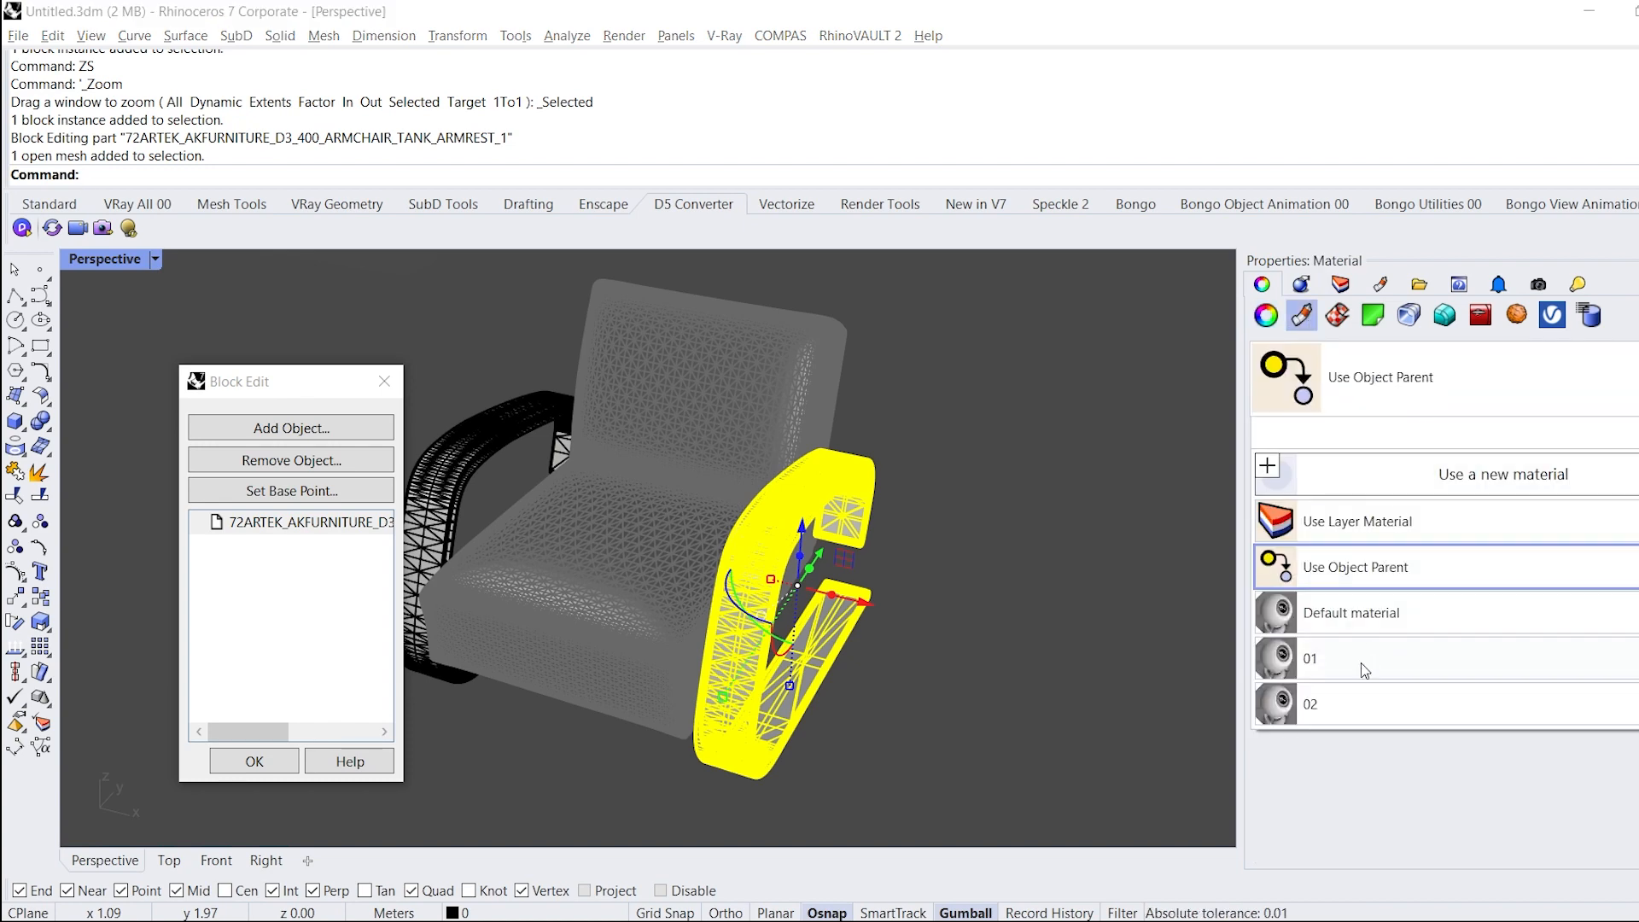
pyautogui.click(1324, 662)
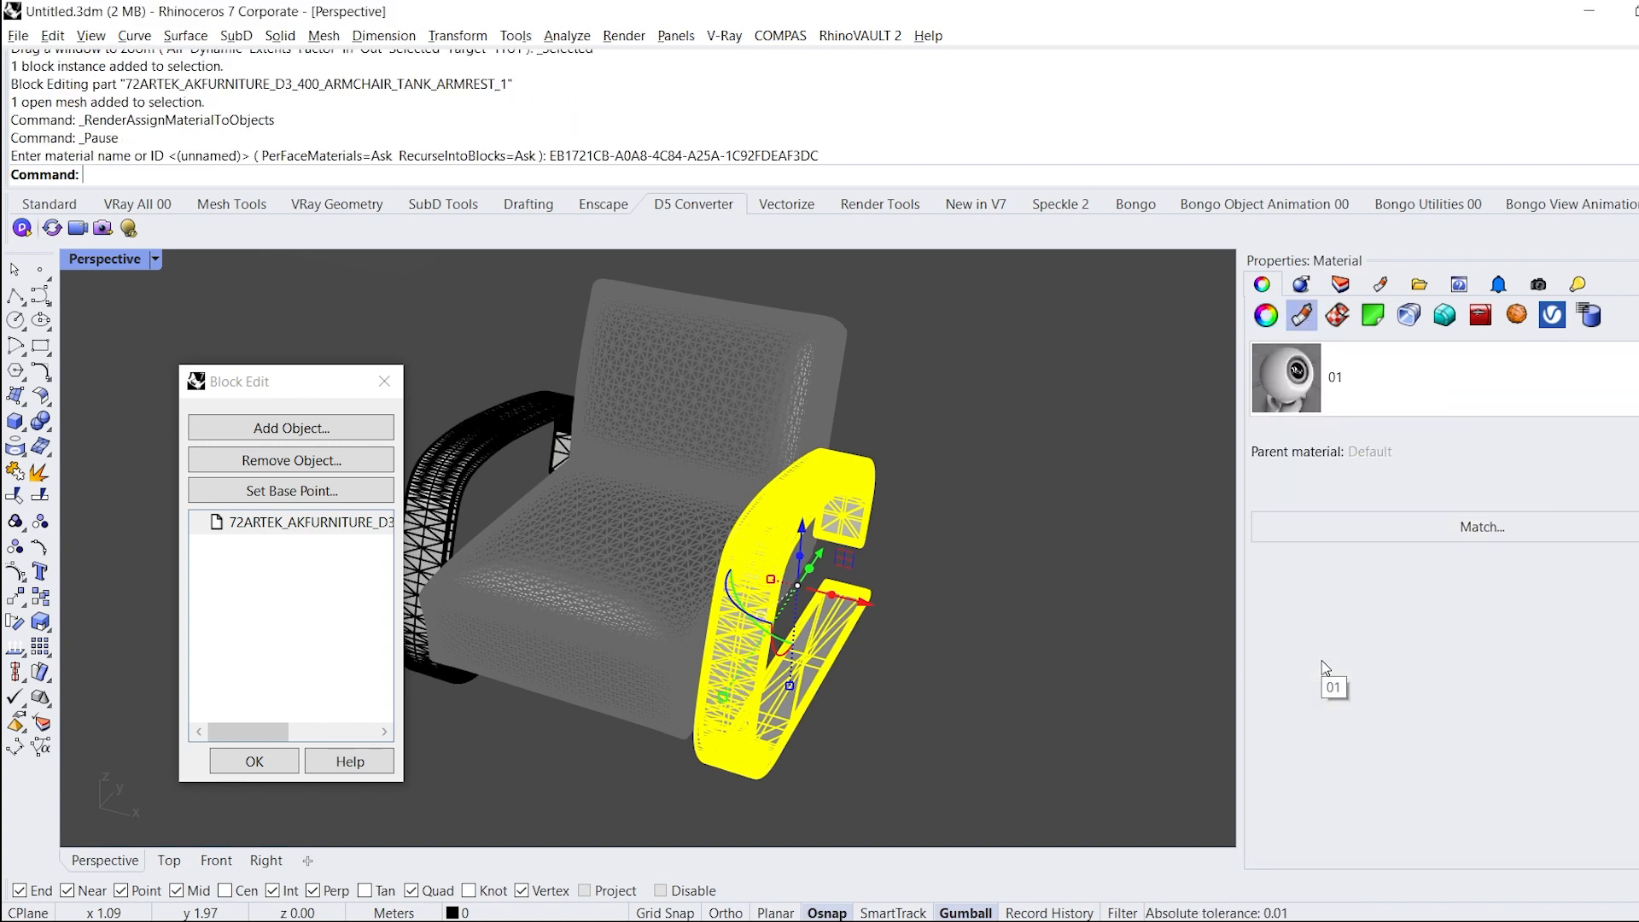
pyautogui.click(255, 762)
# - Assign material 02 to all meshes inside the seat block and sync the model to D5 Render
pyautogui.click(559, 586)
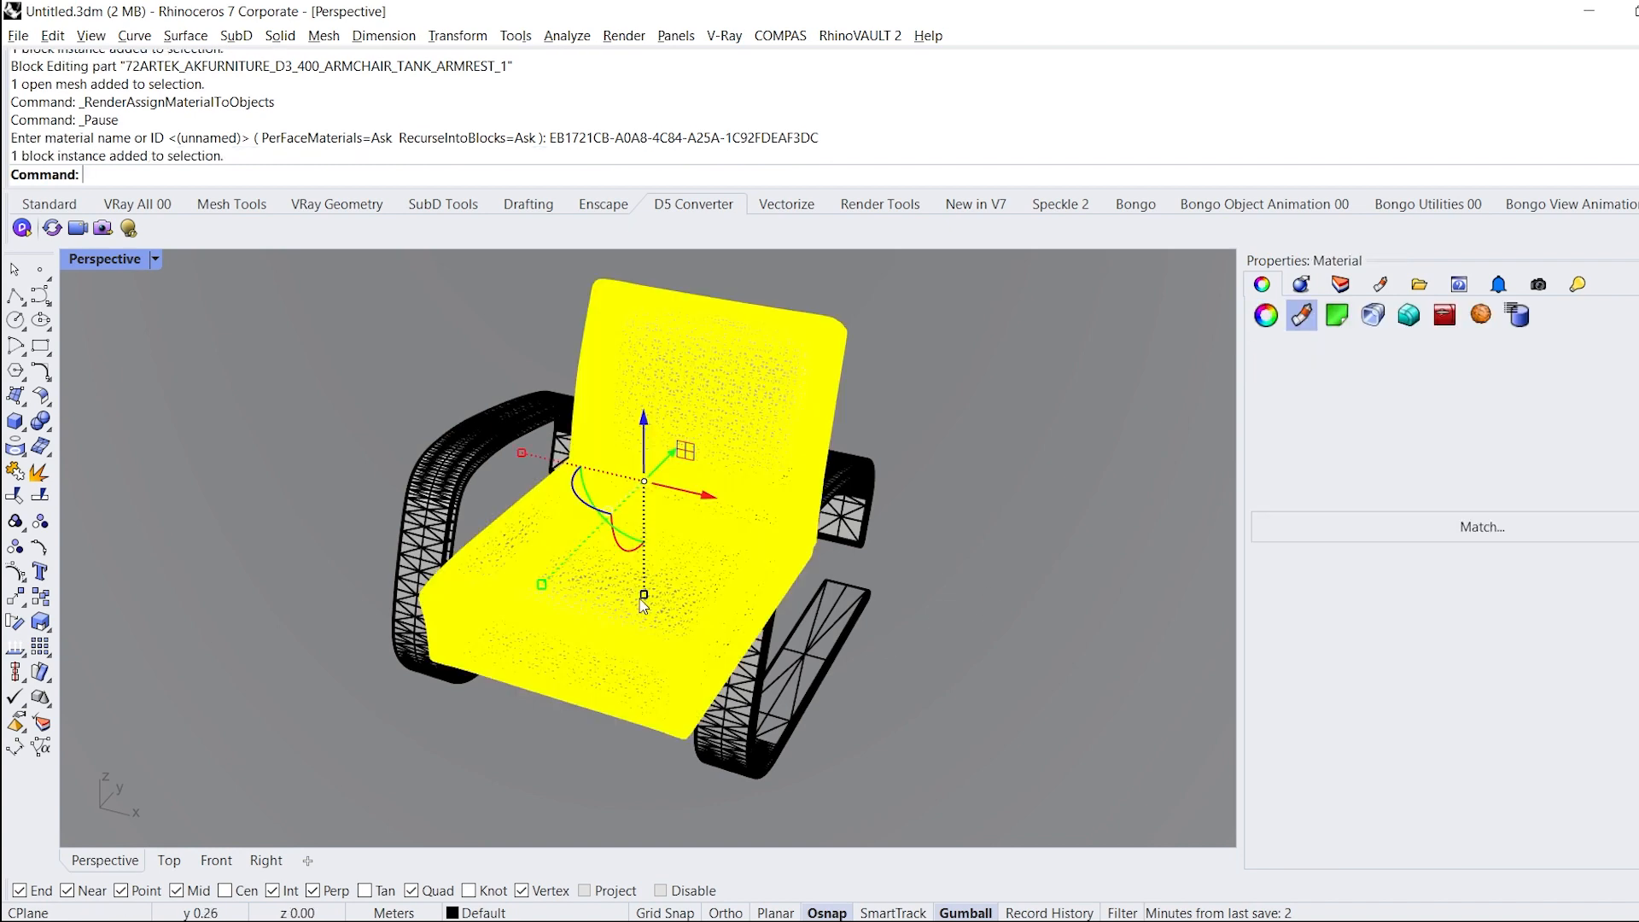
pyautogui.doubleClick(599, 603)
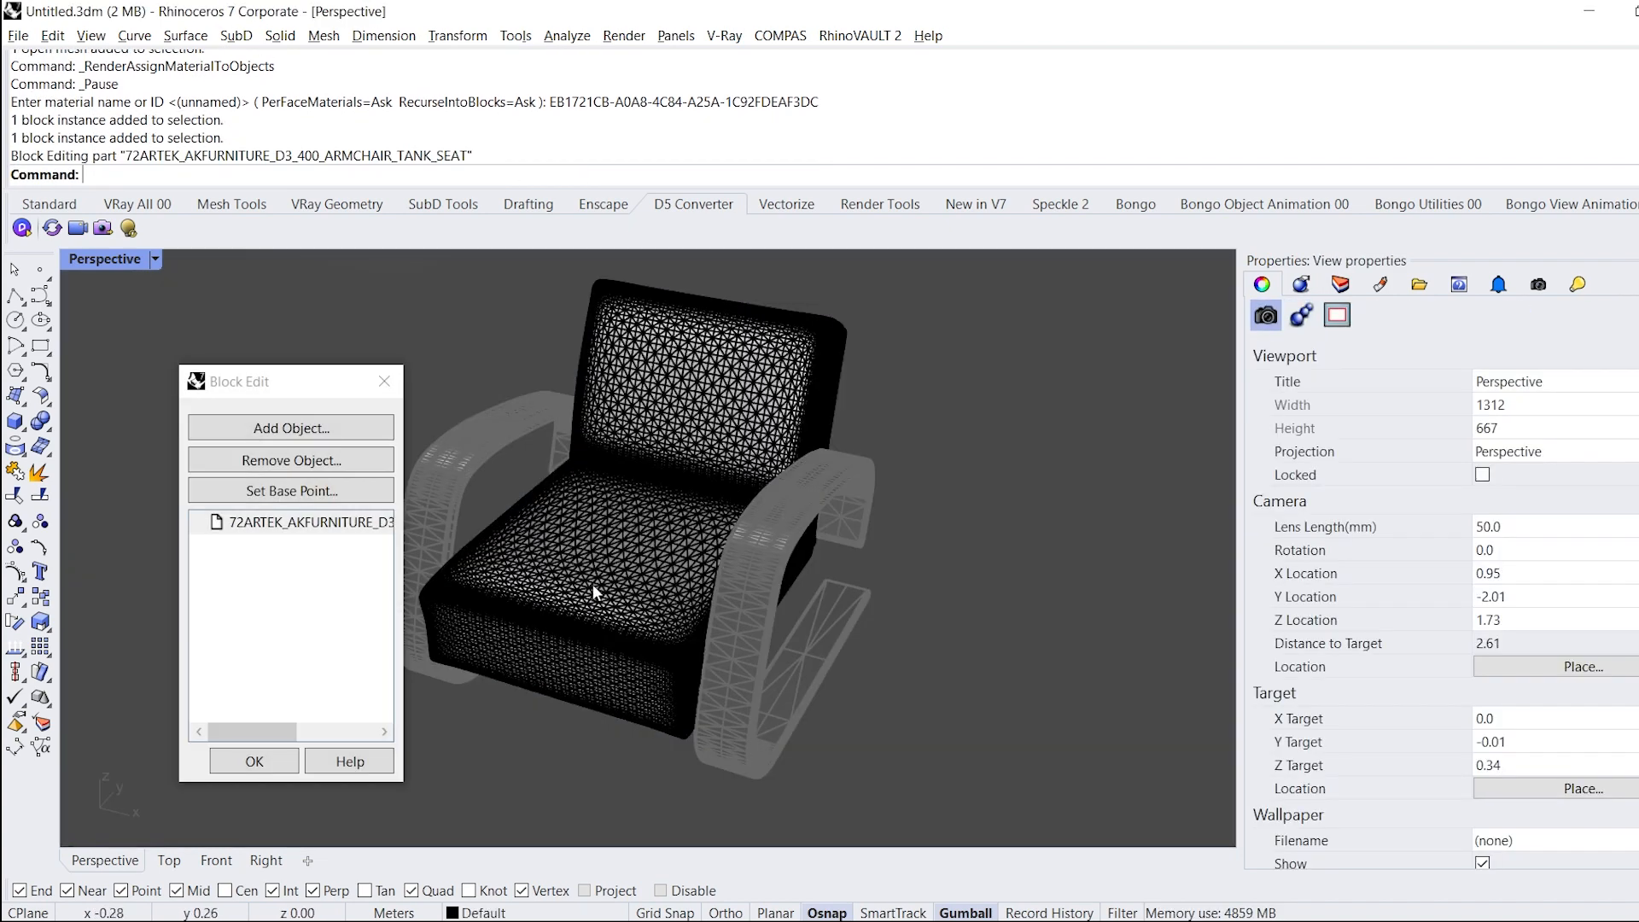
pyautogui.moveTo(674, 600); pyautogui.dragTo(813, 483, button='right')
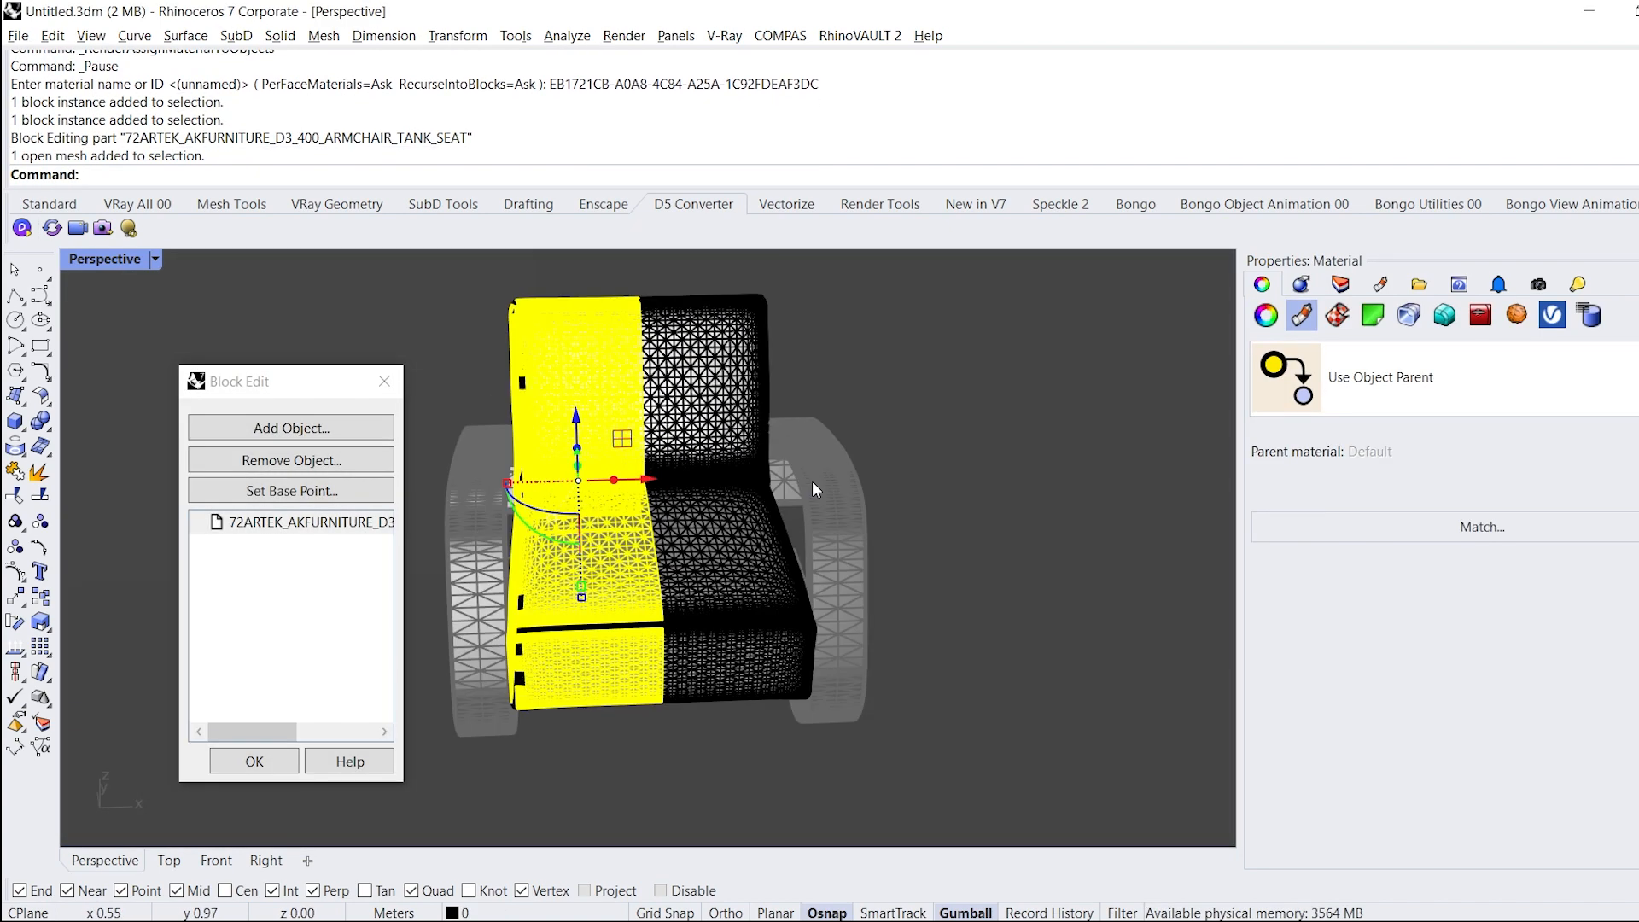
pyautogui.hotkey('ctrl', 'a')
pyautogui.click(1386, 387)
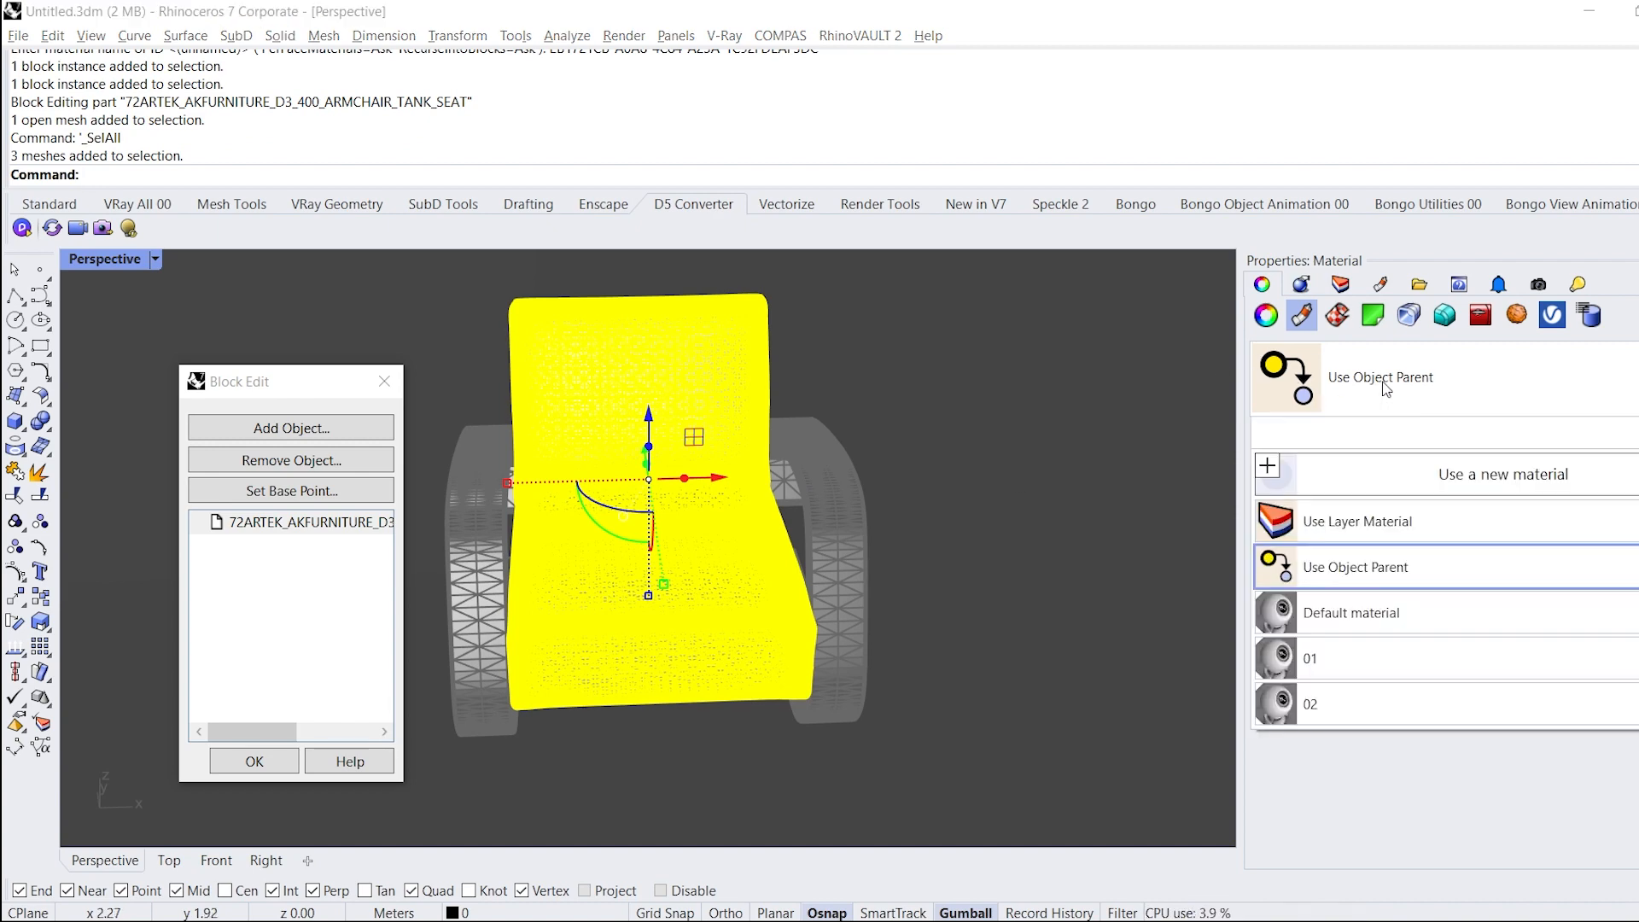
pyautogui.click(1339, 705)
pyautogui.click(254, 761)
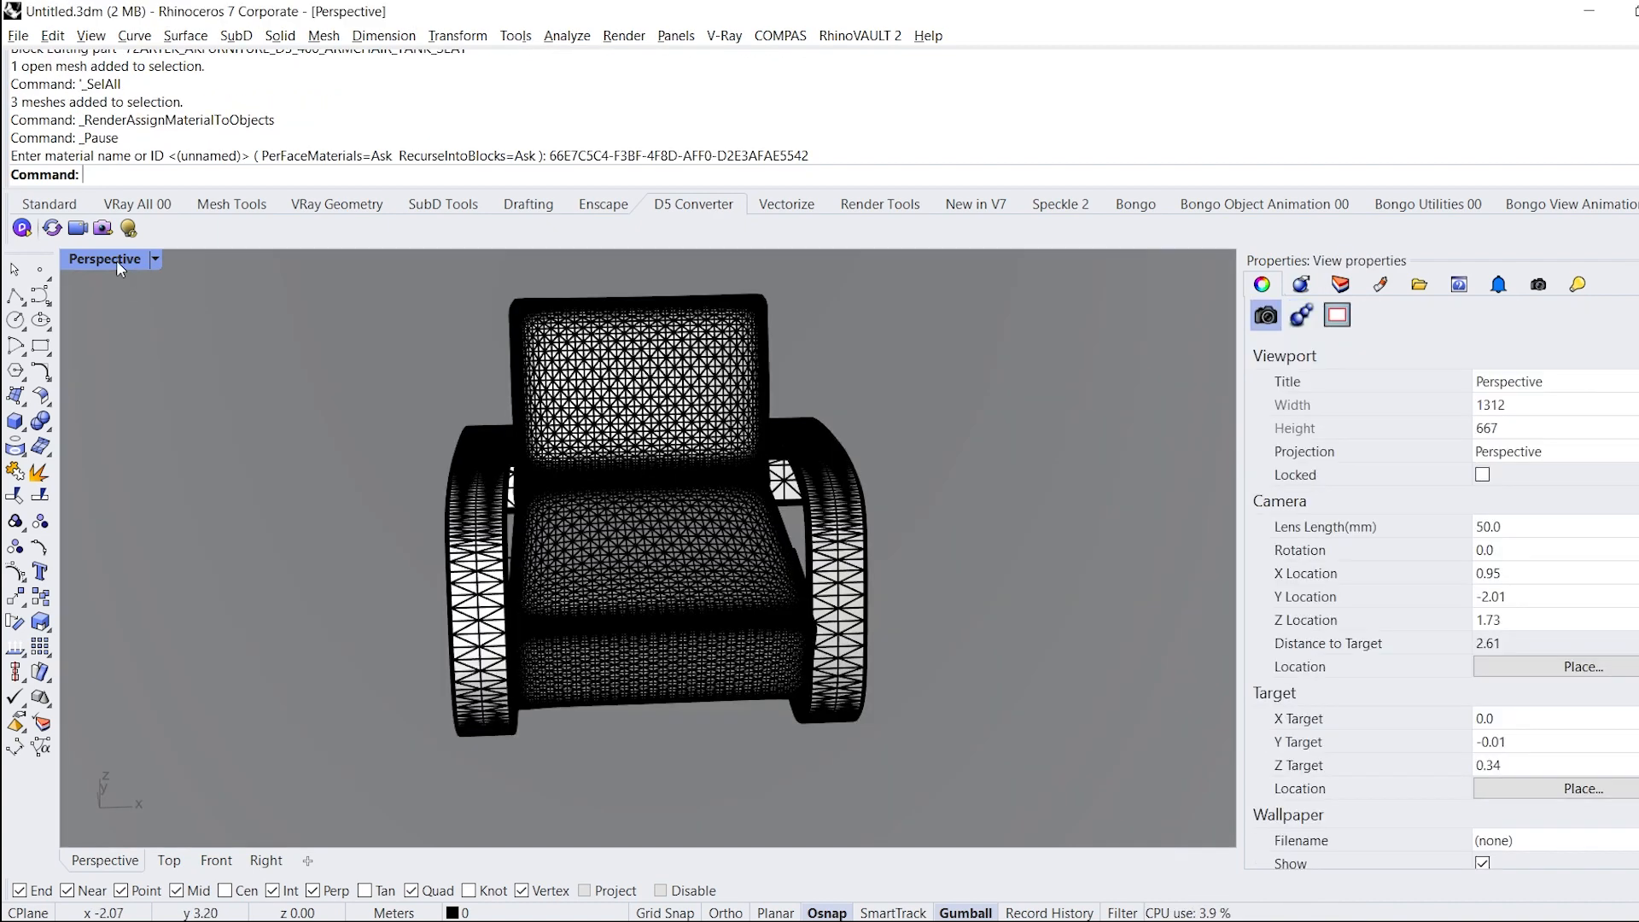
pyautogui.click(52, 229)
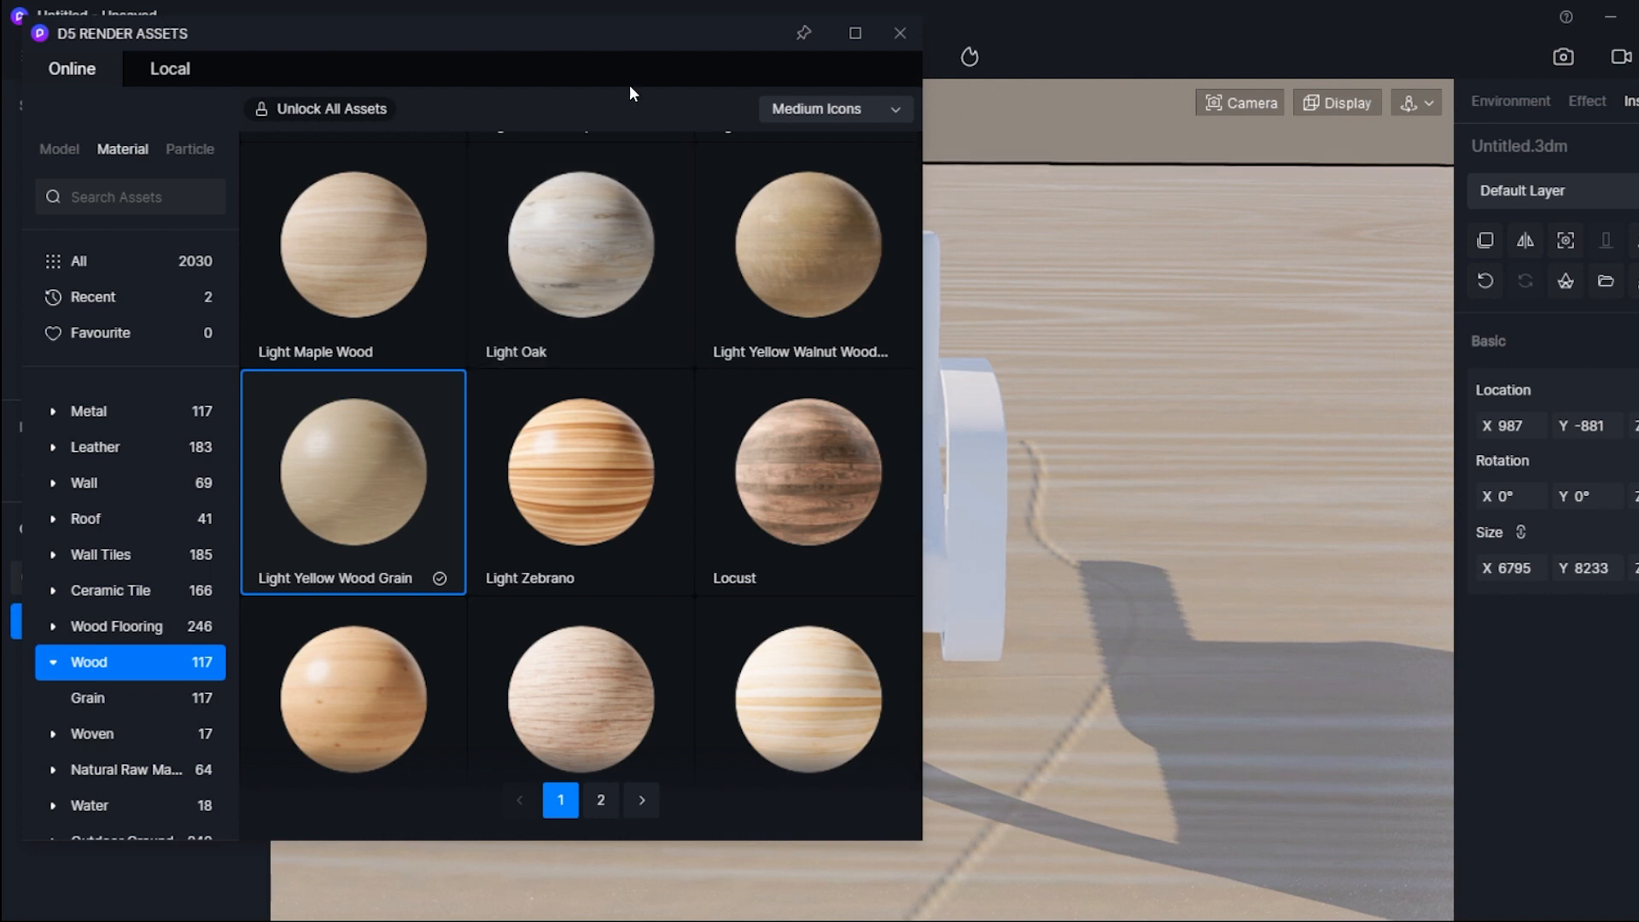
# - In D5 Render, apply Light Yellow Wood Grain to the chair's armrests
pyautogui.moveTo(1155, 447); pyautogui.dragTo(968, 437, button='middle')
pyautogui.scroll(-3, 1155, 423)
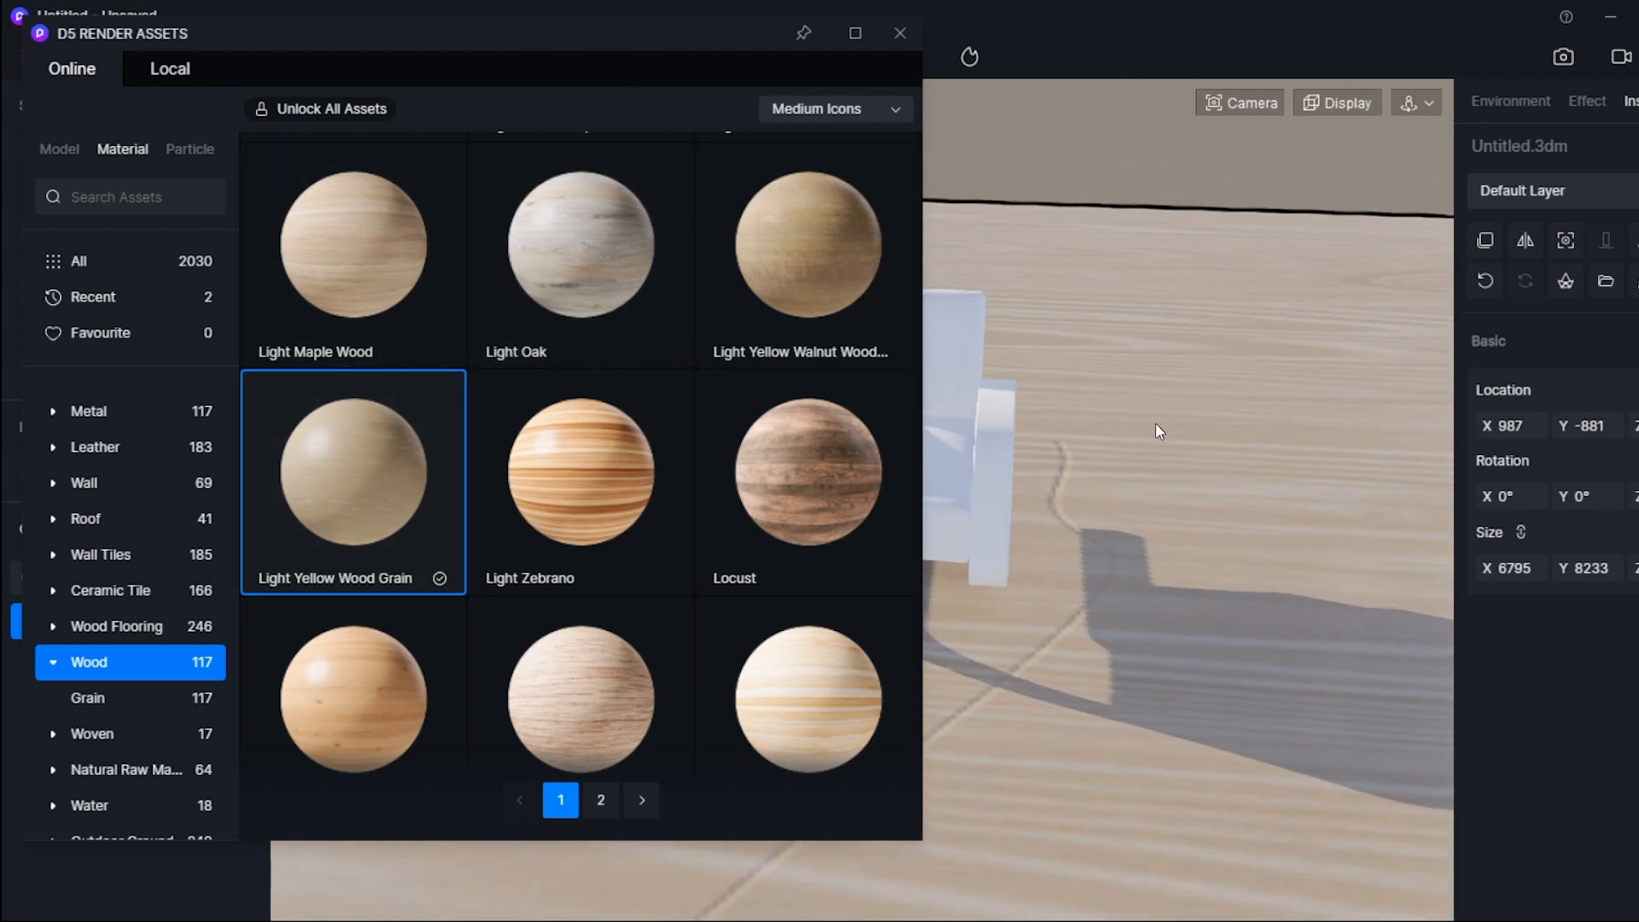
pyautogui.scroll(-1, 1155, 425)
pyautogui.moveTo(1054, 400); pyautogui.dragTo(1238, 451, button='middle')
pyautogui.scroll(1, 1174, 466)
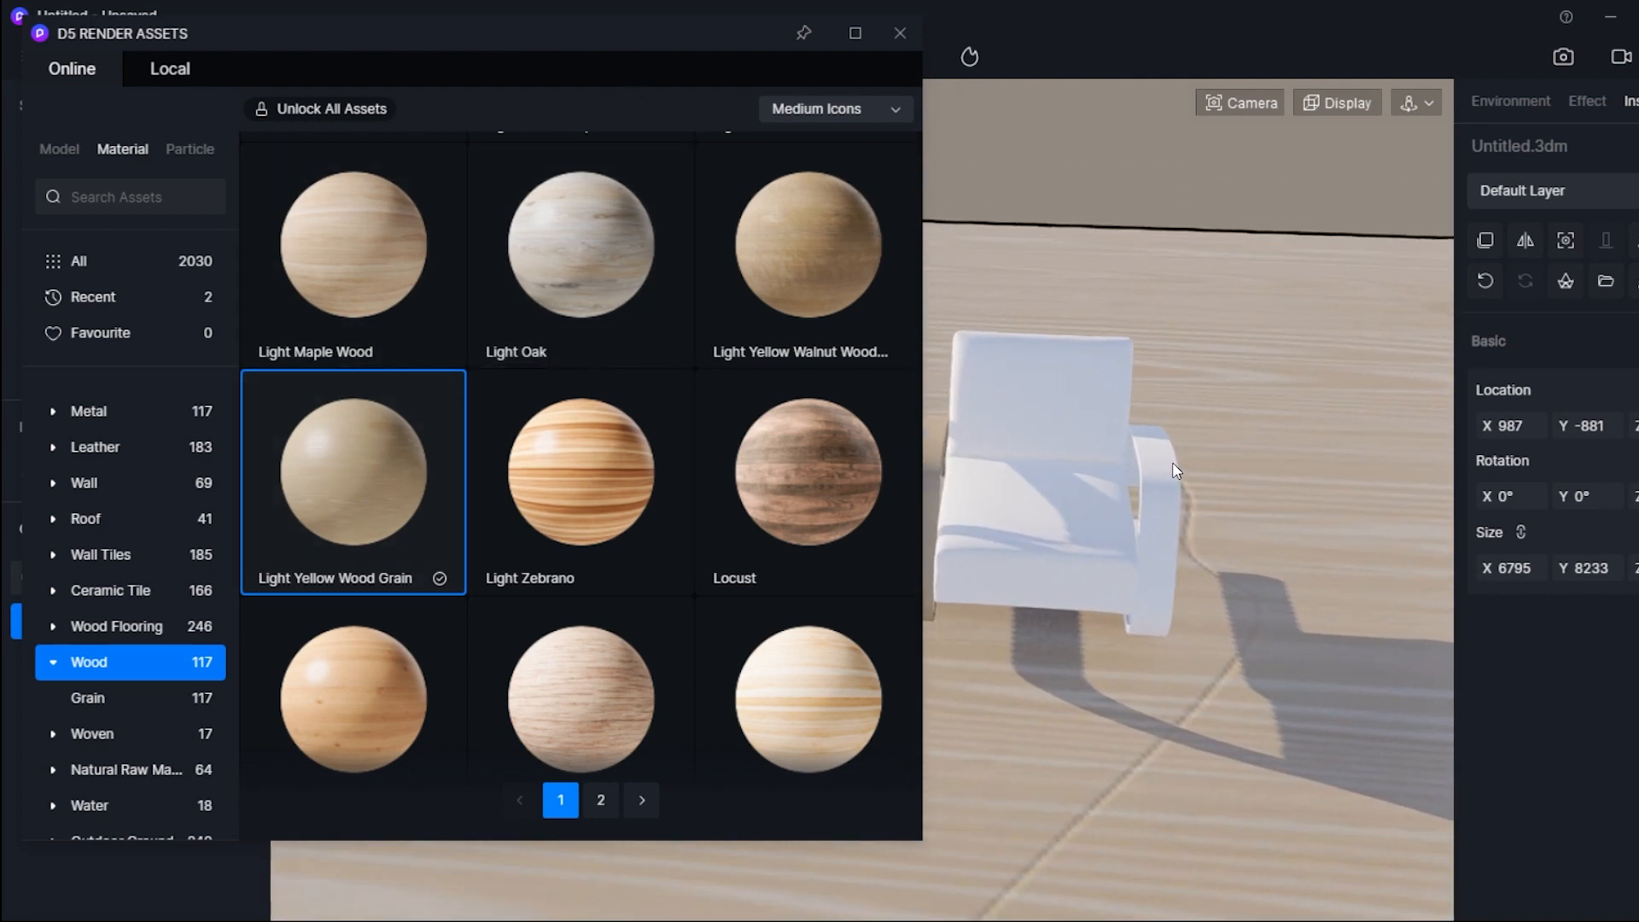
pyautogui.scroll(3, 1176, 471)
pyautogui.moveTo(346, 483); pyautogui.dragTo(1272, 482)
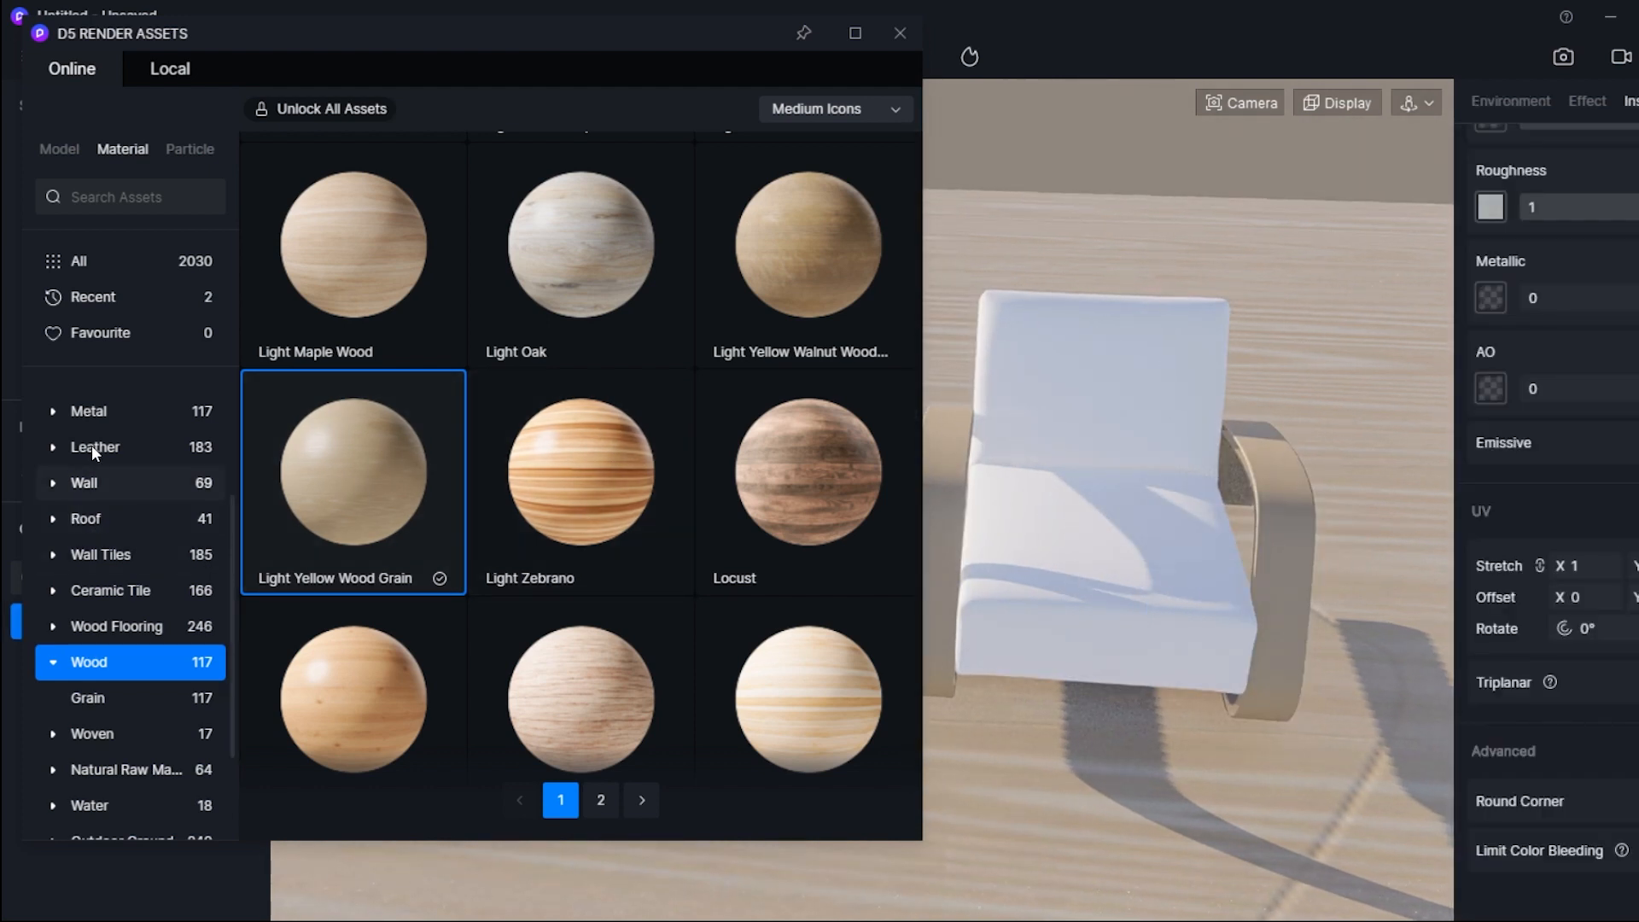
# - Apply the recently used Beige Linen material to the chair's seat and back and close the asset library
pyautogui.click(115, 297)
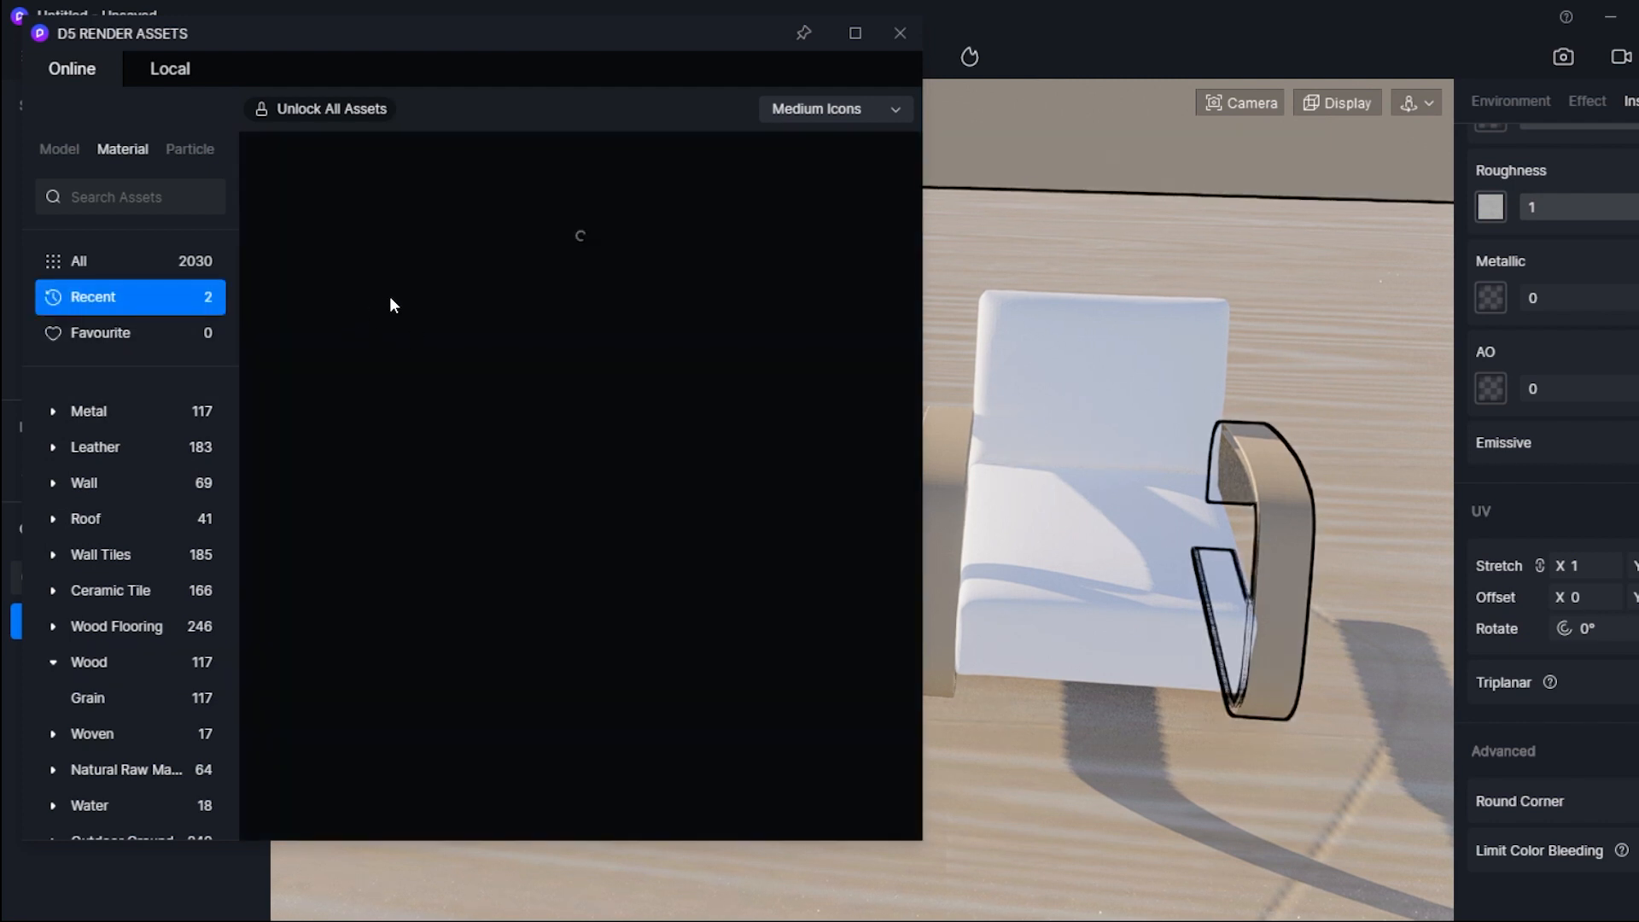
pyautogui.moveTo(555, 264); pyautogui.dragTo(1149, 474)
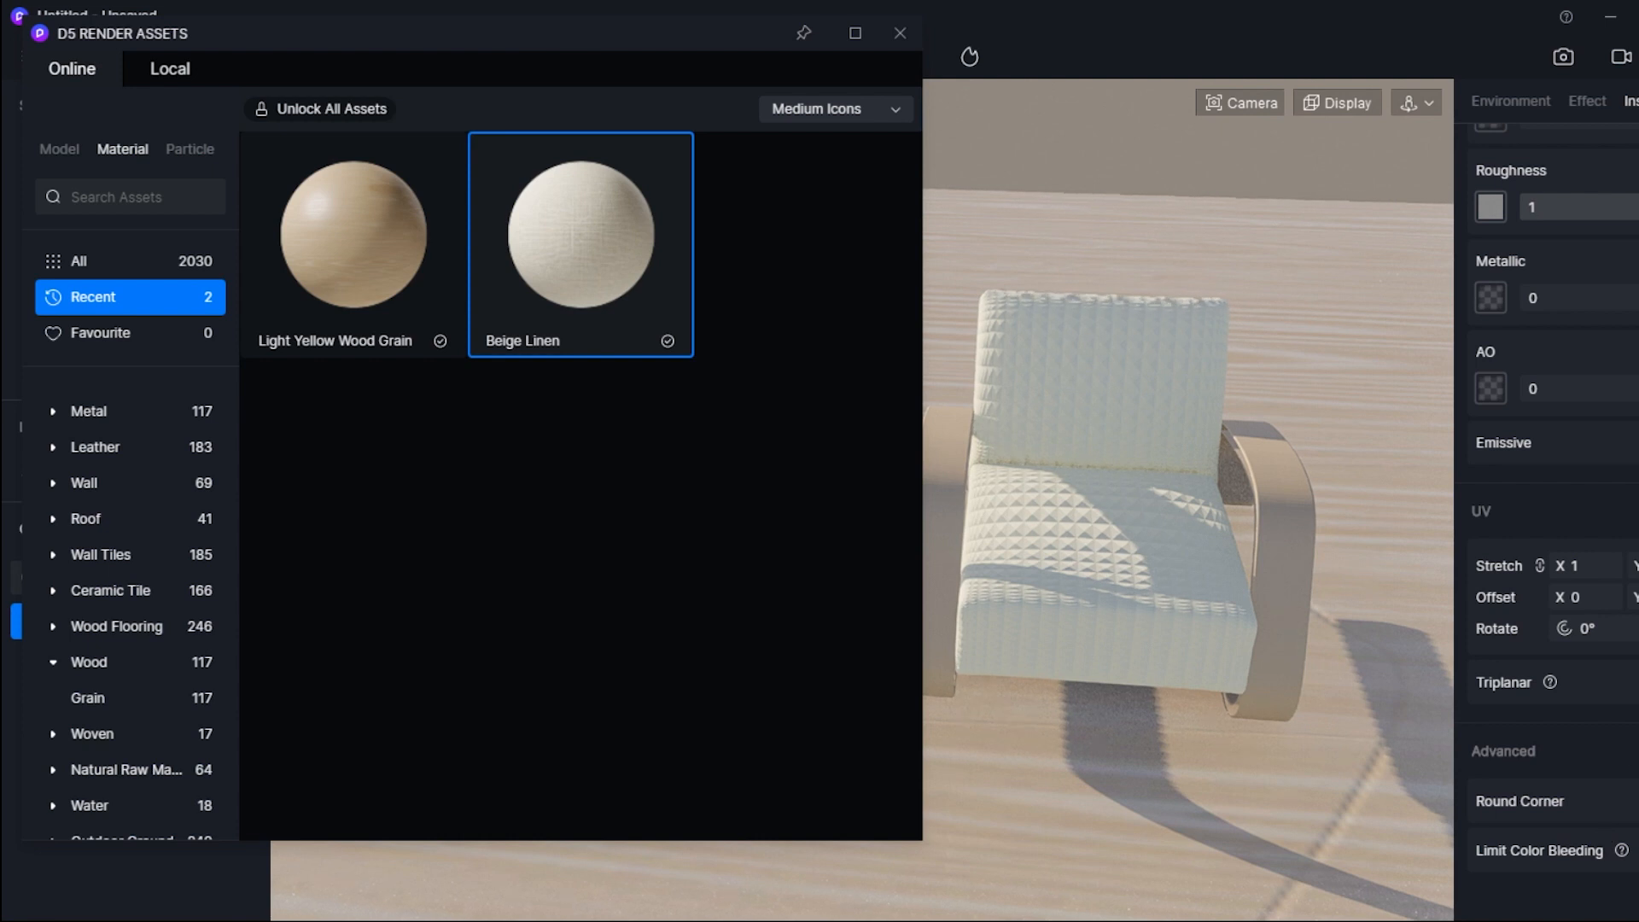
pyautogui.click(900, 33)
pyautogui.scroll(-3, 1201, 575)
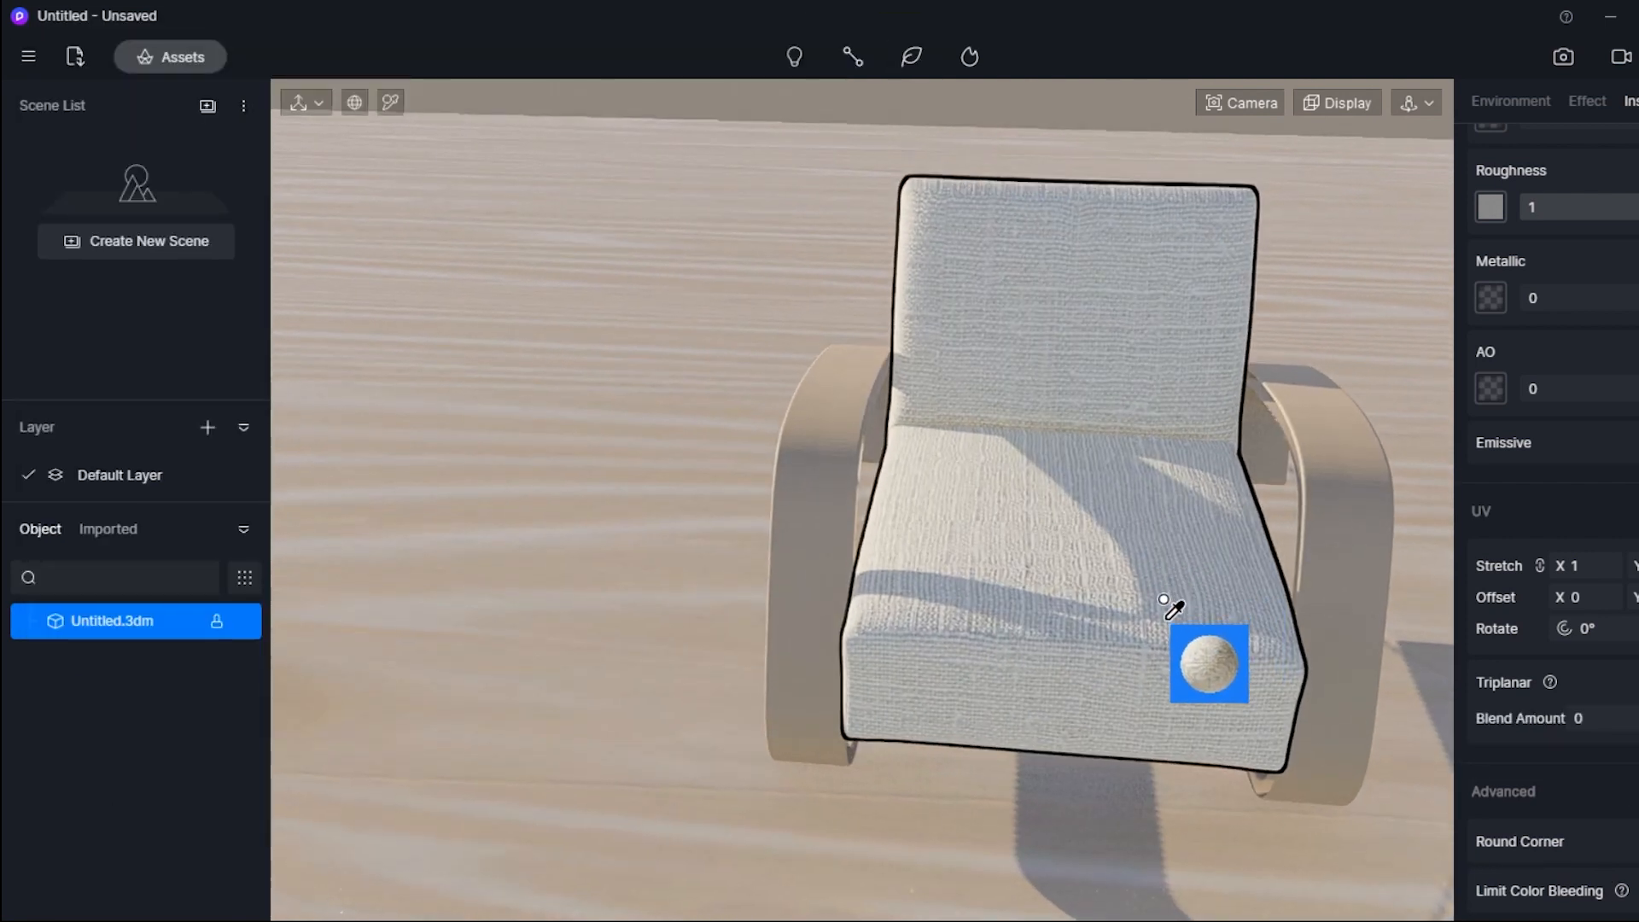
pyautogui.click(299, 100)
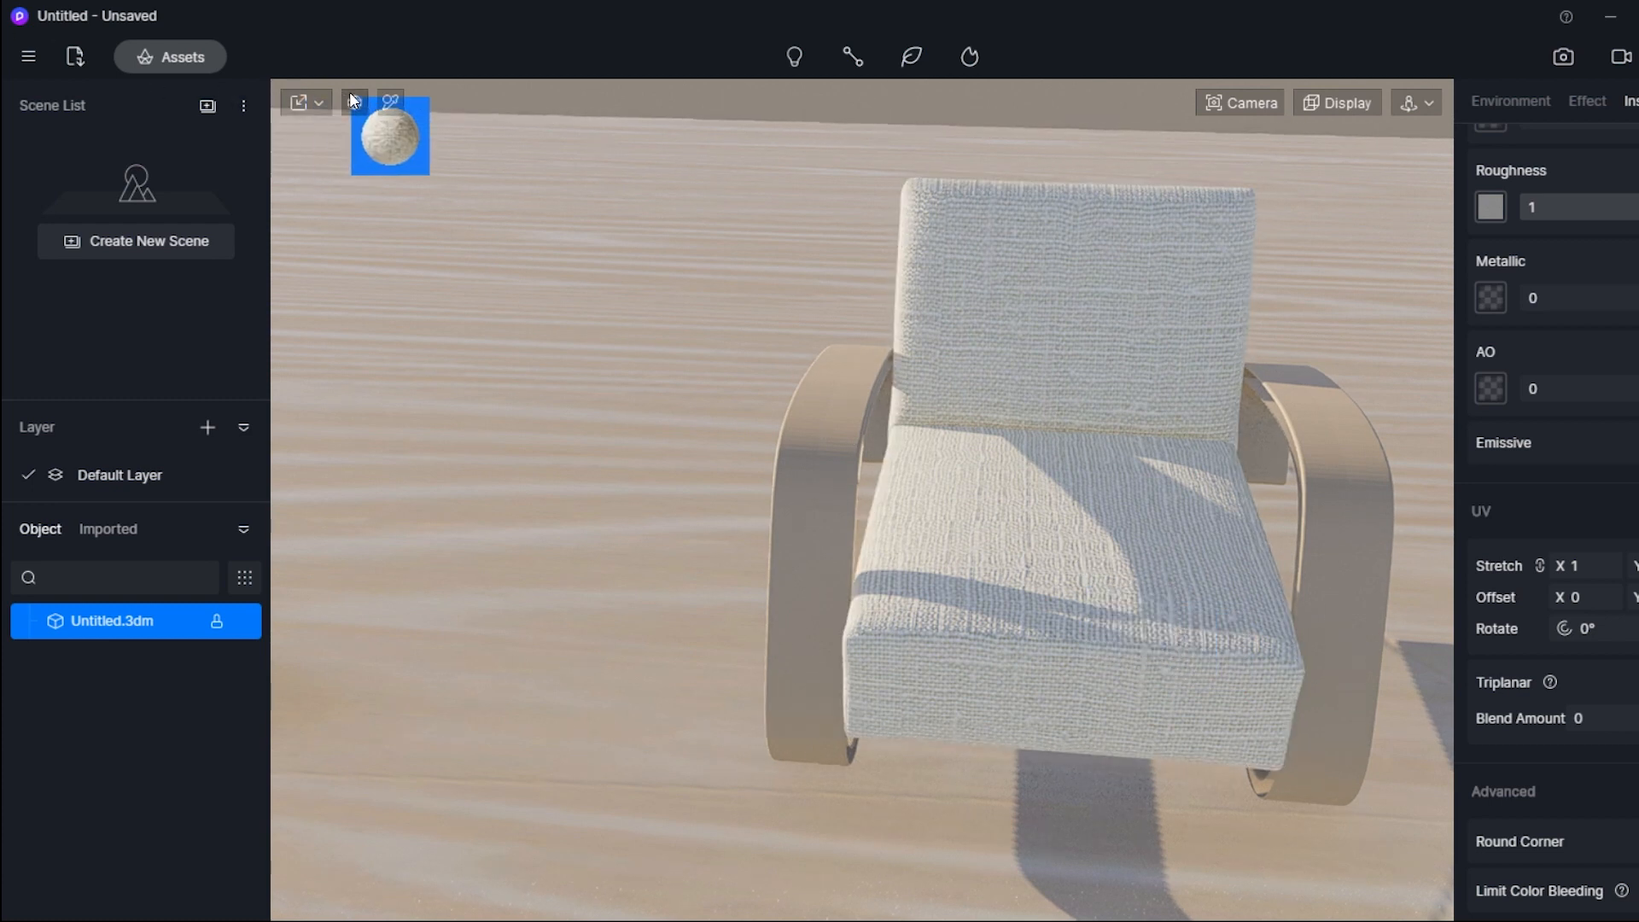
pyautogui.click(318, 103)
pyautogui.click(325, 149)
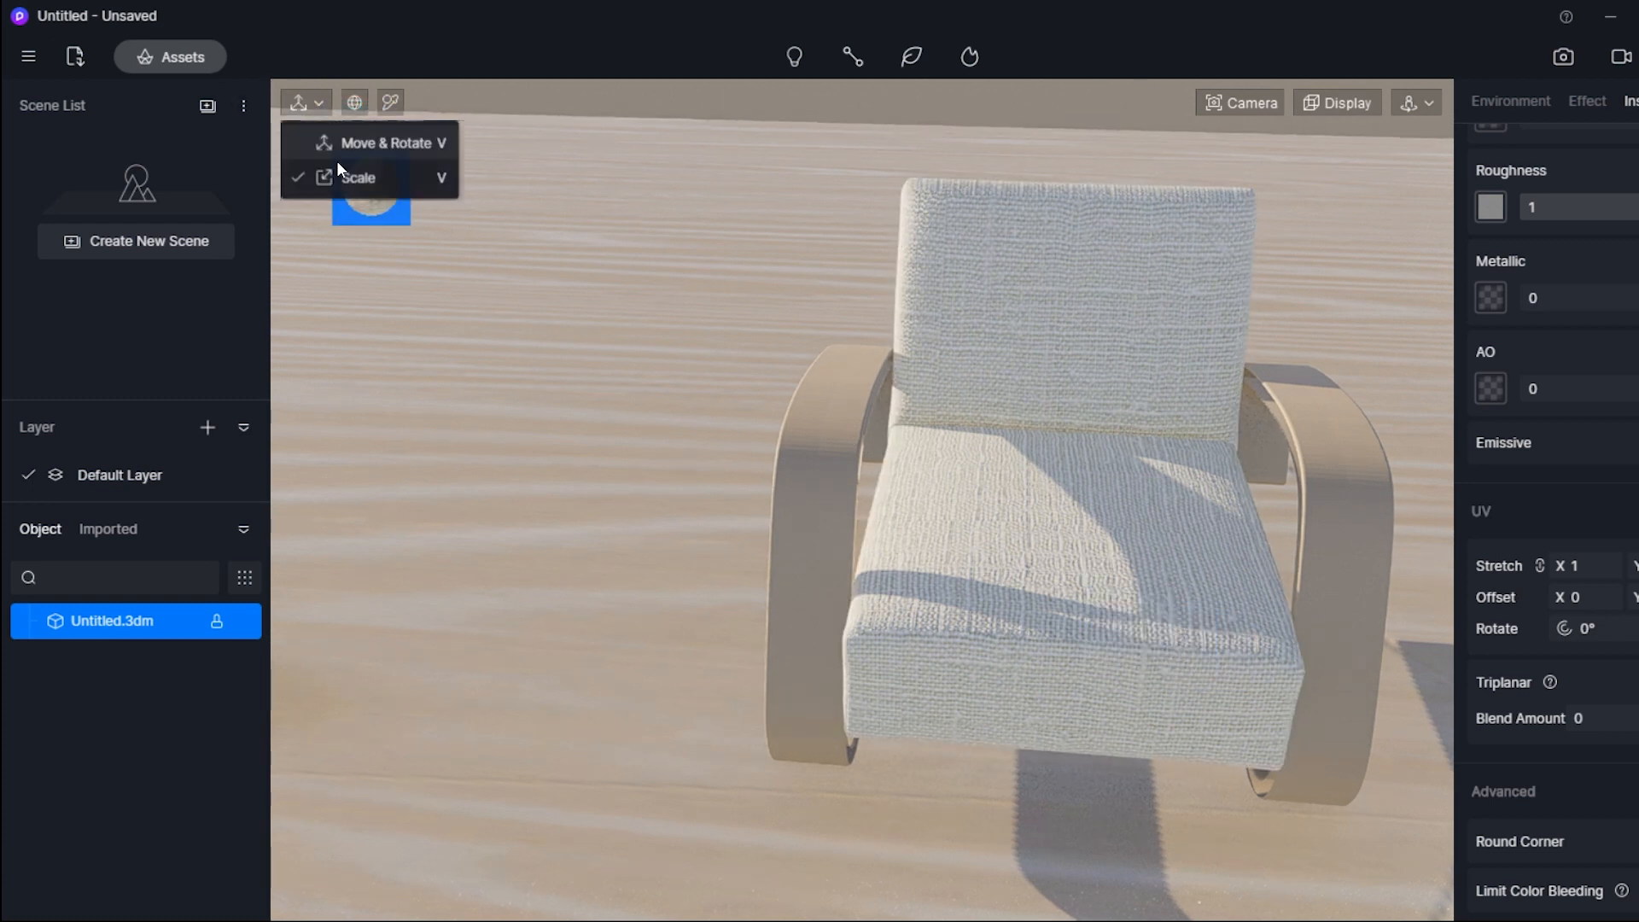
pyautogui.moveTo(523, 238); pyautogui.dragTo(560, 238, button='middle')
pyautogui.press('Escape')
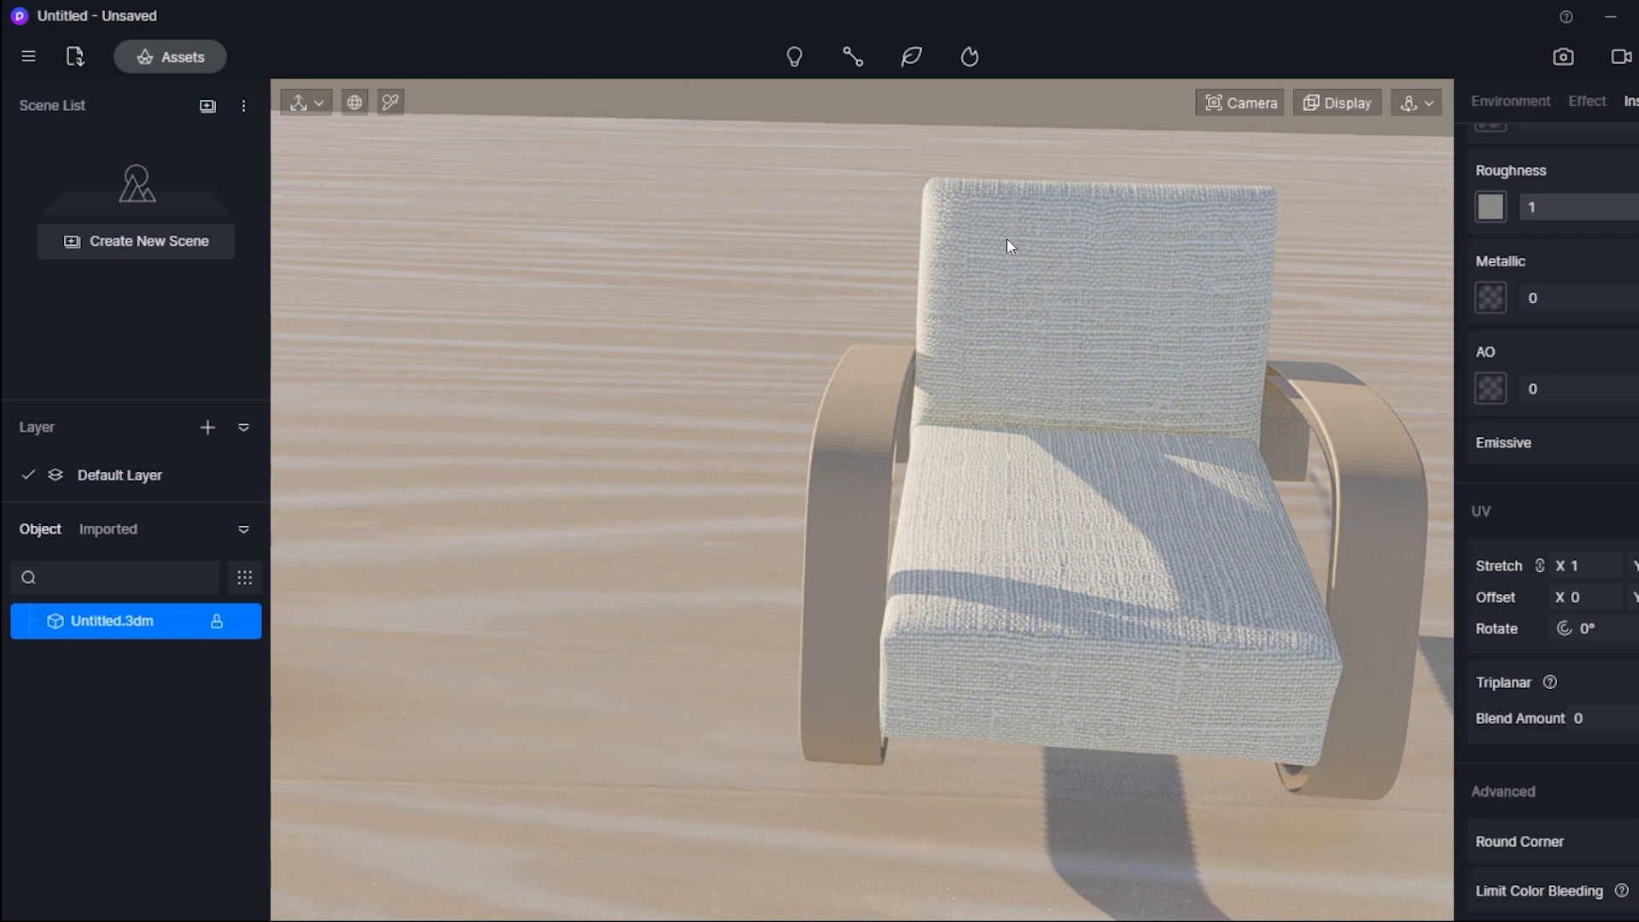
pyautogui.moveTo(770, 287); pyautogui.dragTo(878, 318, button='right')
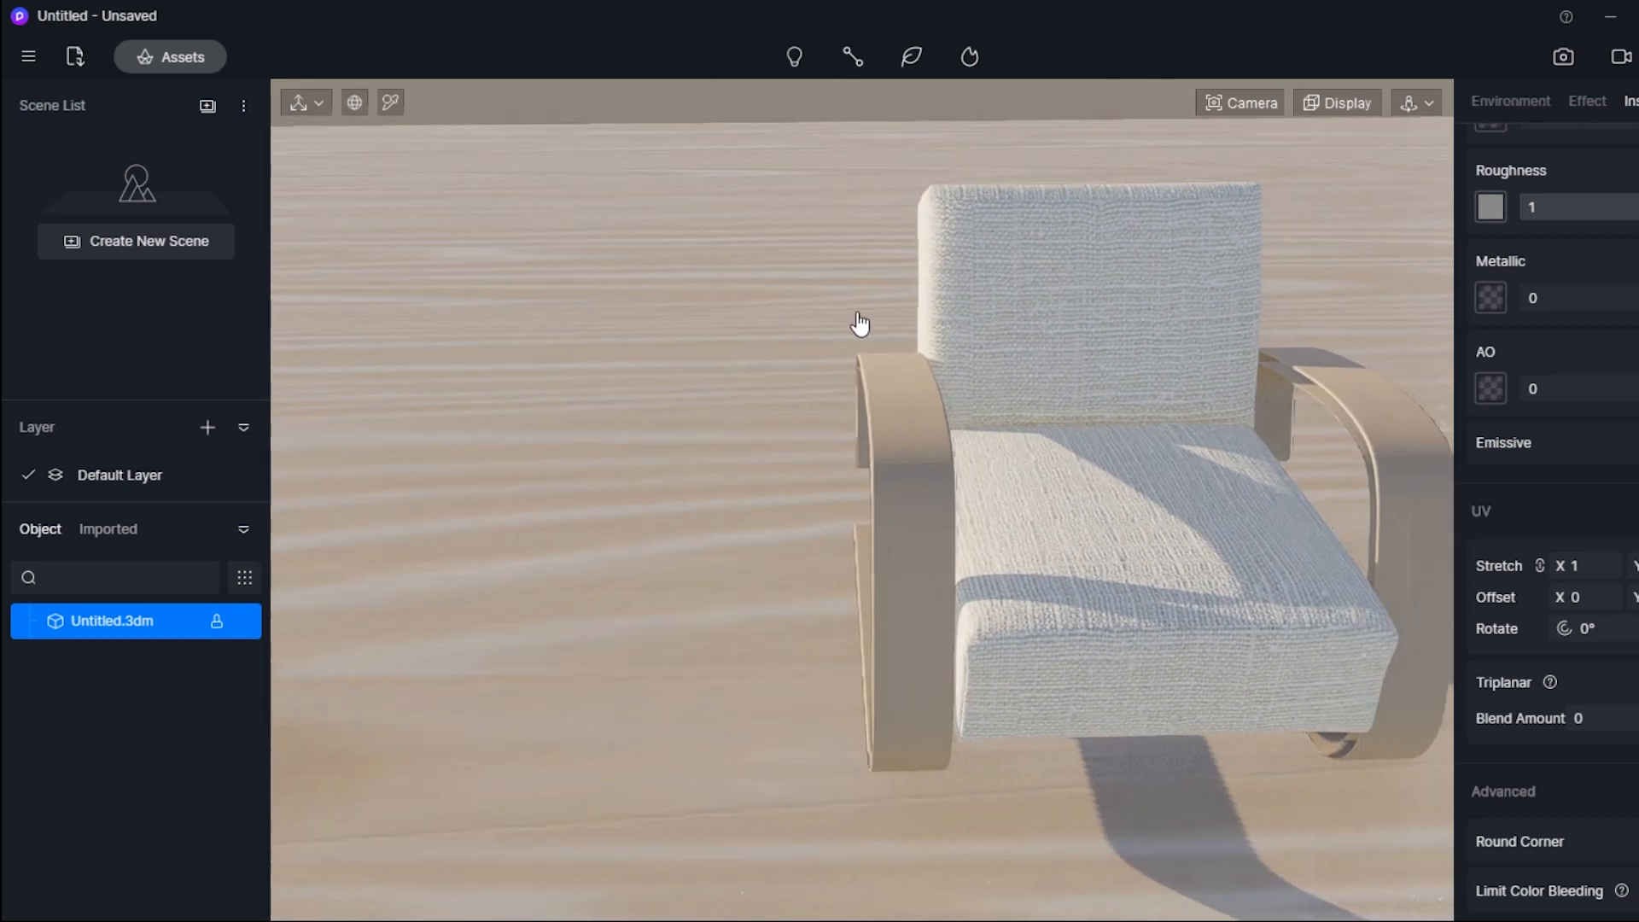
pyautogui.moveTo(879, 318); pyautogui.dragTo(808, 405, button='middle')
pyautogui.moveTo(807, 404); pyautogui.dragTo(841, 519, button='right')
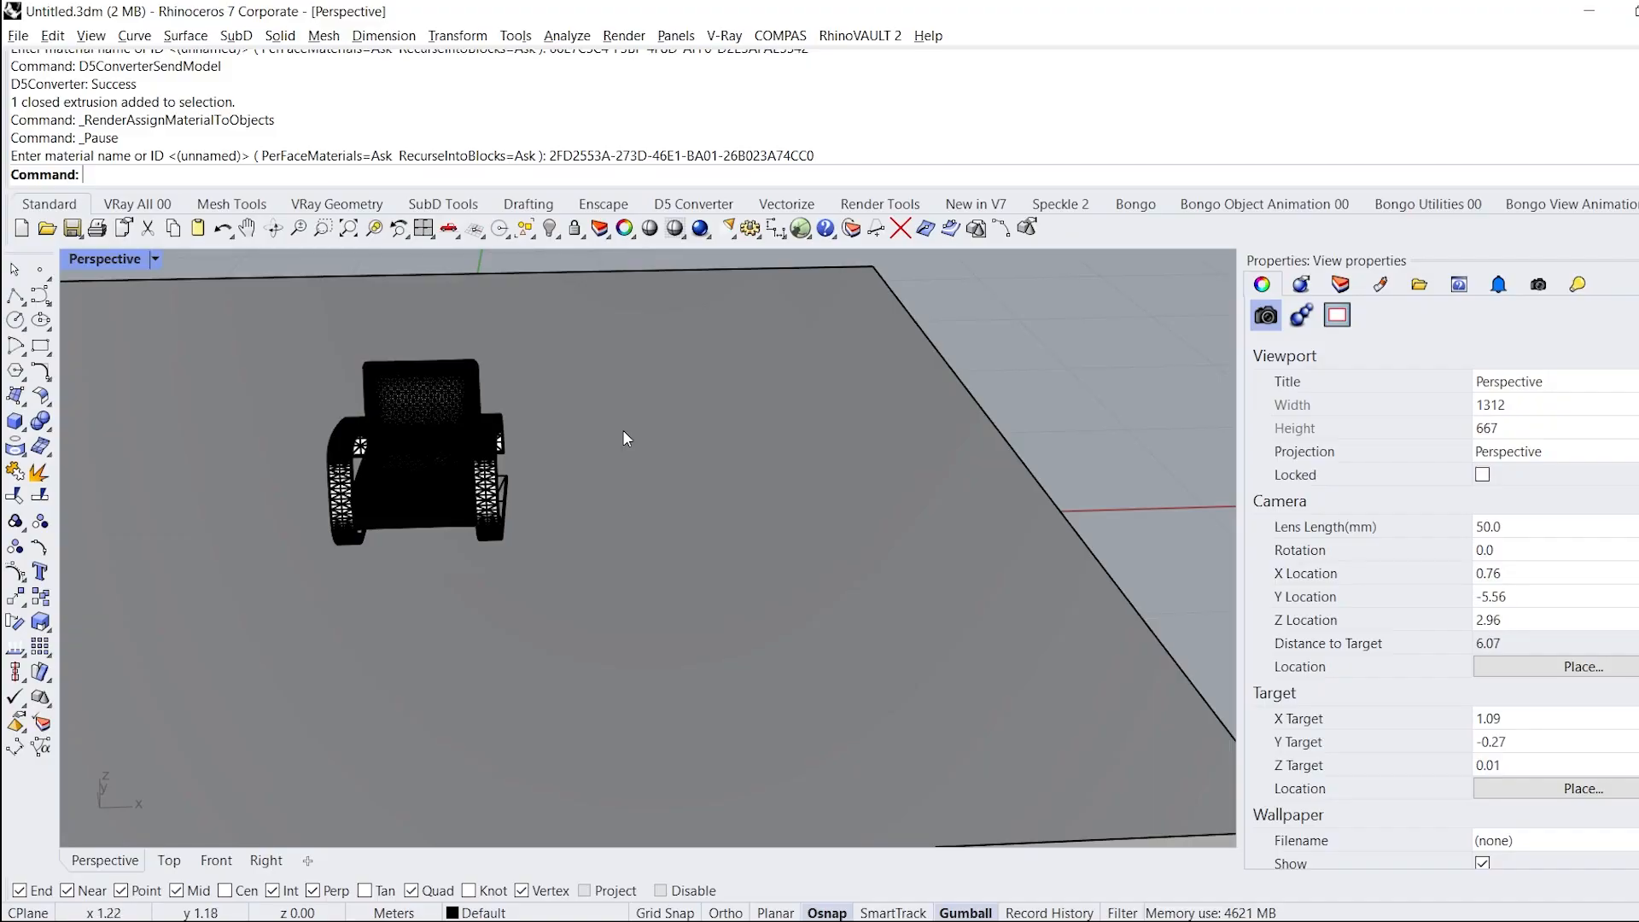
# - Switch to Rhino 7, open the armrest block for editing and zoom to its selected mesh
pyautogui.click(342, 475)
pyautogui.doubleClick(342, 475)
pyautogui.click(346, 478)
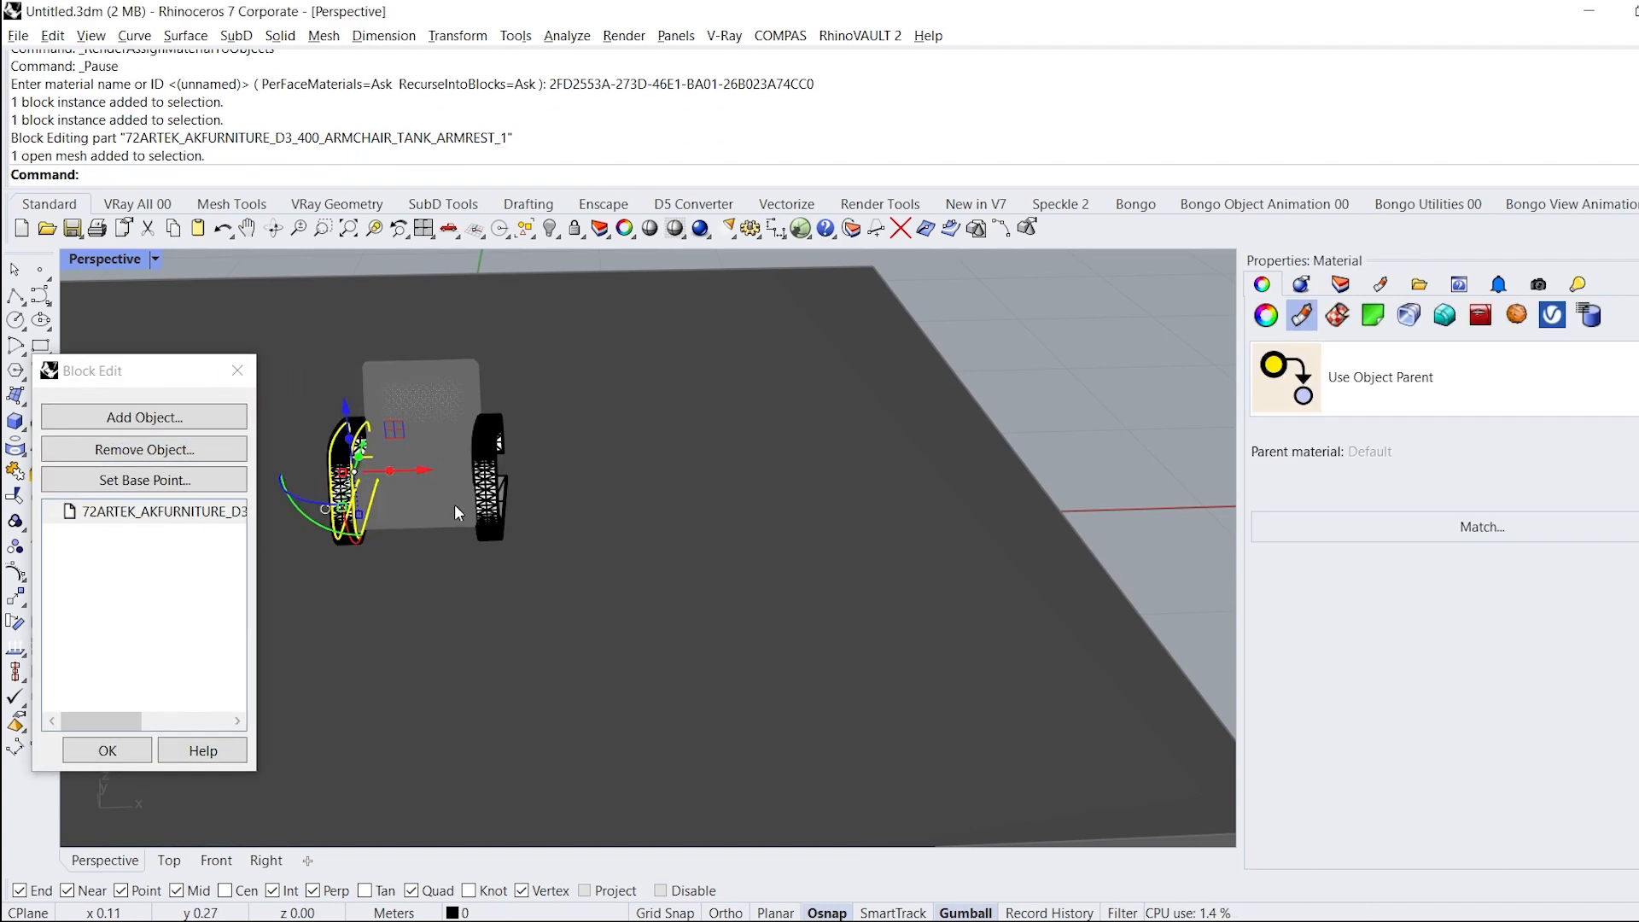
pyautogui.write('ZS')
pyautogui.press('Return')
# - Assign material 01 to all armrest meshes inside the block and finish the block edit
pyautogui.click(841, 472)
pyautogui.moveTo(1140, 436); pyautogui.dragTo(1071, 447, button='right')
pyautogui.scroll(-7, 1071, 447)
pyautogui.moveTo(791, 297); pyautogui.dragTo(1202, 670)
pyautogui.click(1527, 399)
pyautogui.click(1354, 669)
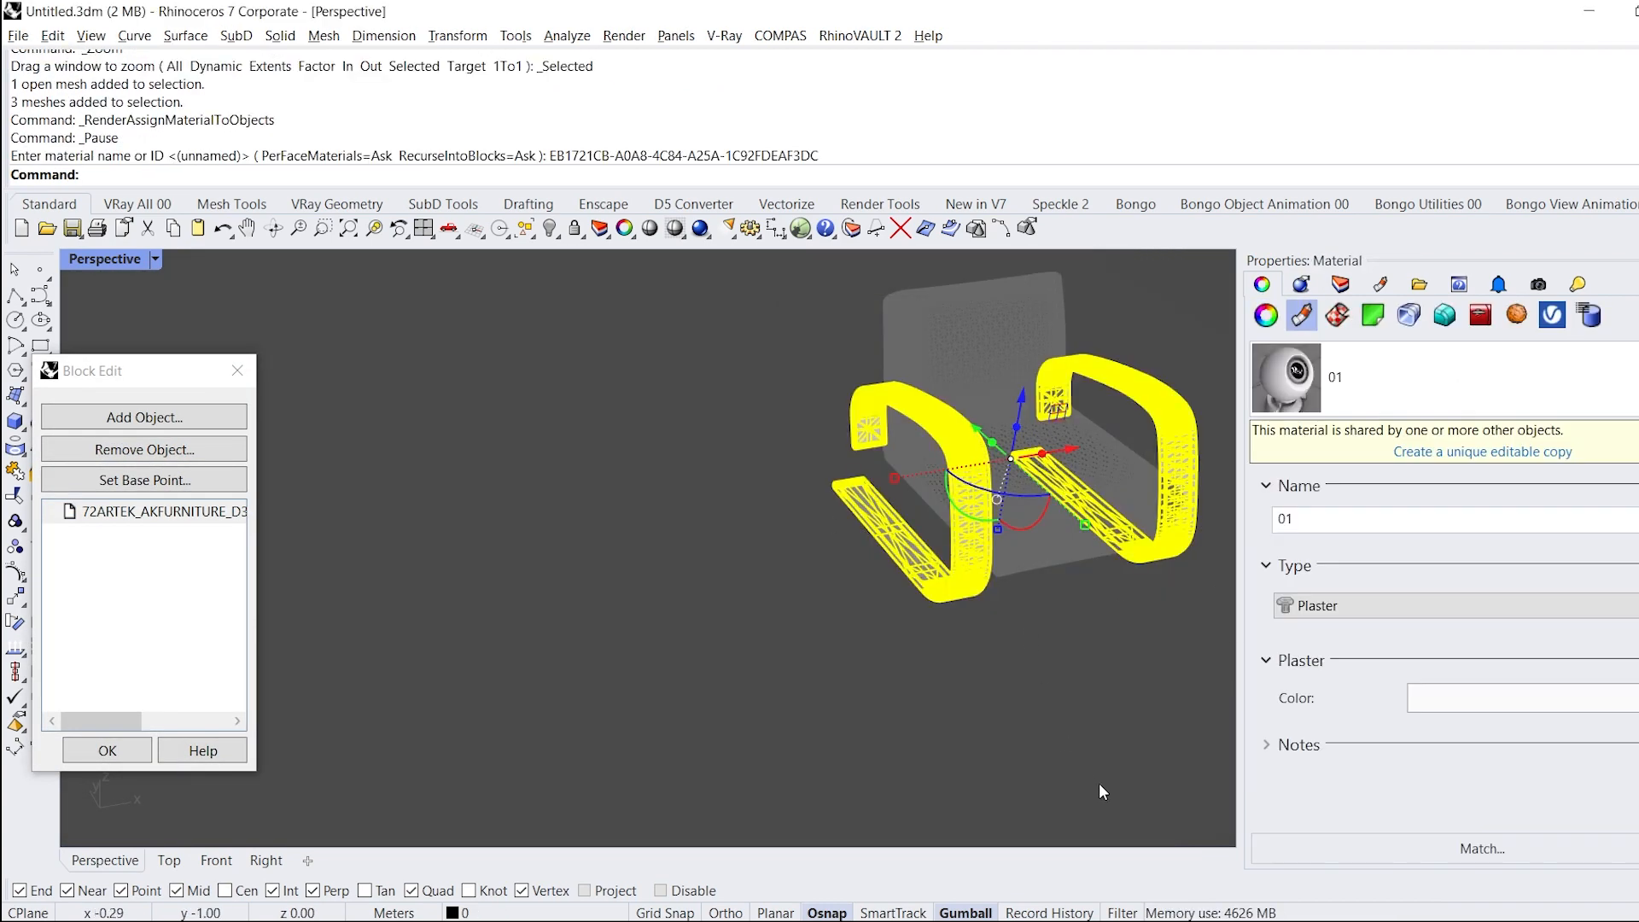
pyautogui.click(106, 750)
# - Reopen the armrest block for editing and select the armrest mesh in it
pyautogui.scroll(5, 887, 642)
pyautogui.click(886, 637)
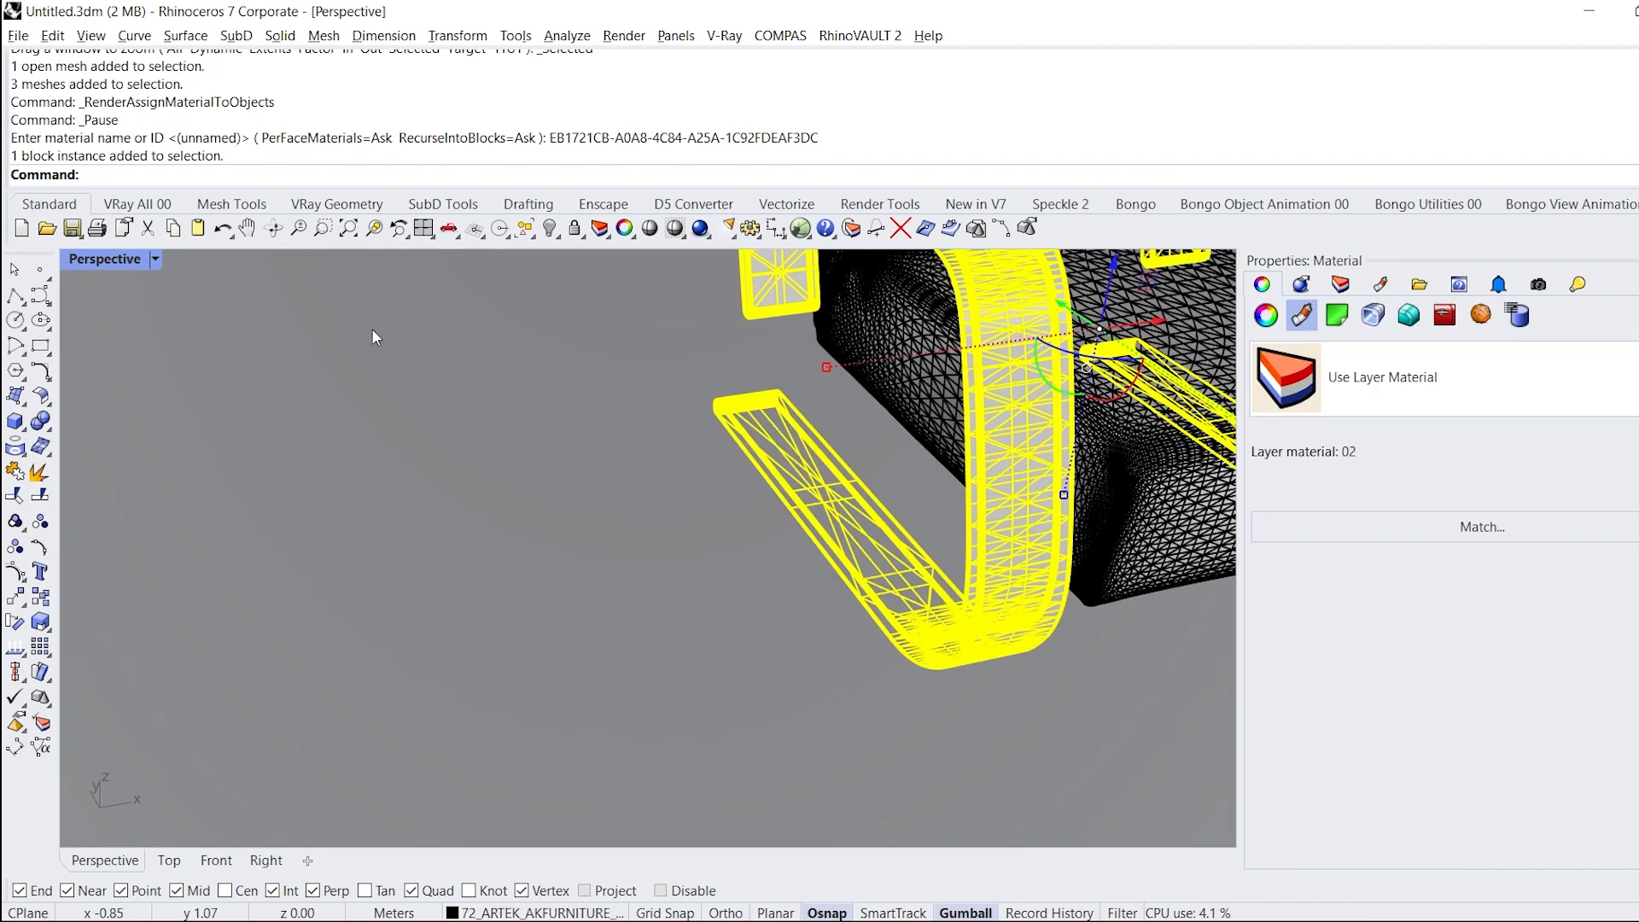
pyautogui.click(709, 577)
pyautogui.doubleClick(863, 575)
pyautogui.click(866, 577)
# - Switch to the browser and compare the frame and upholstery variants of Armchair 400 "Tank" on the Artek page
pyautogui.click(1047, 921)
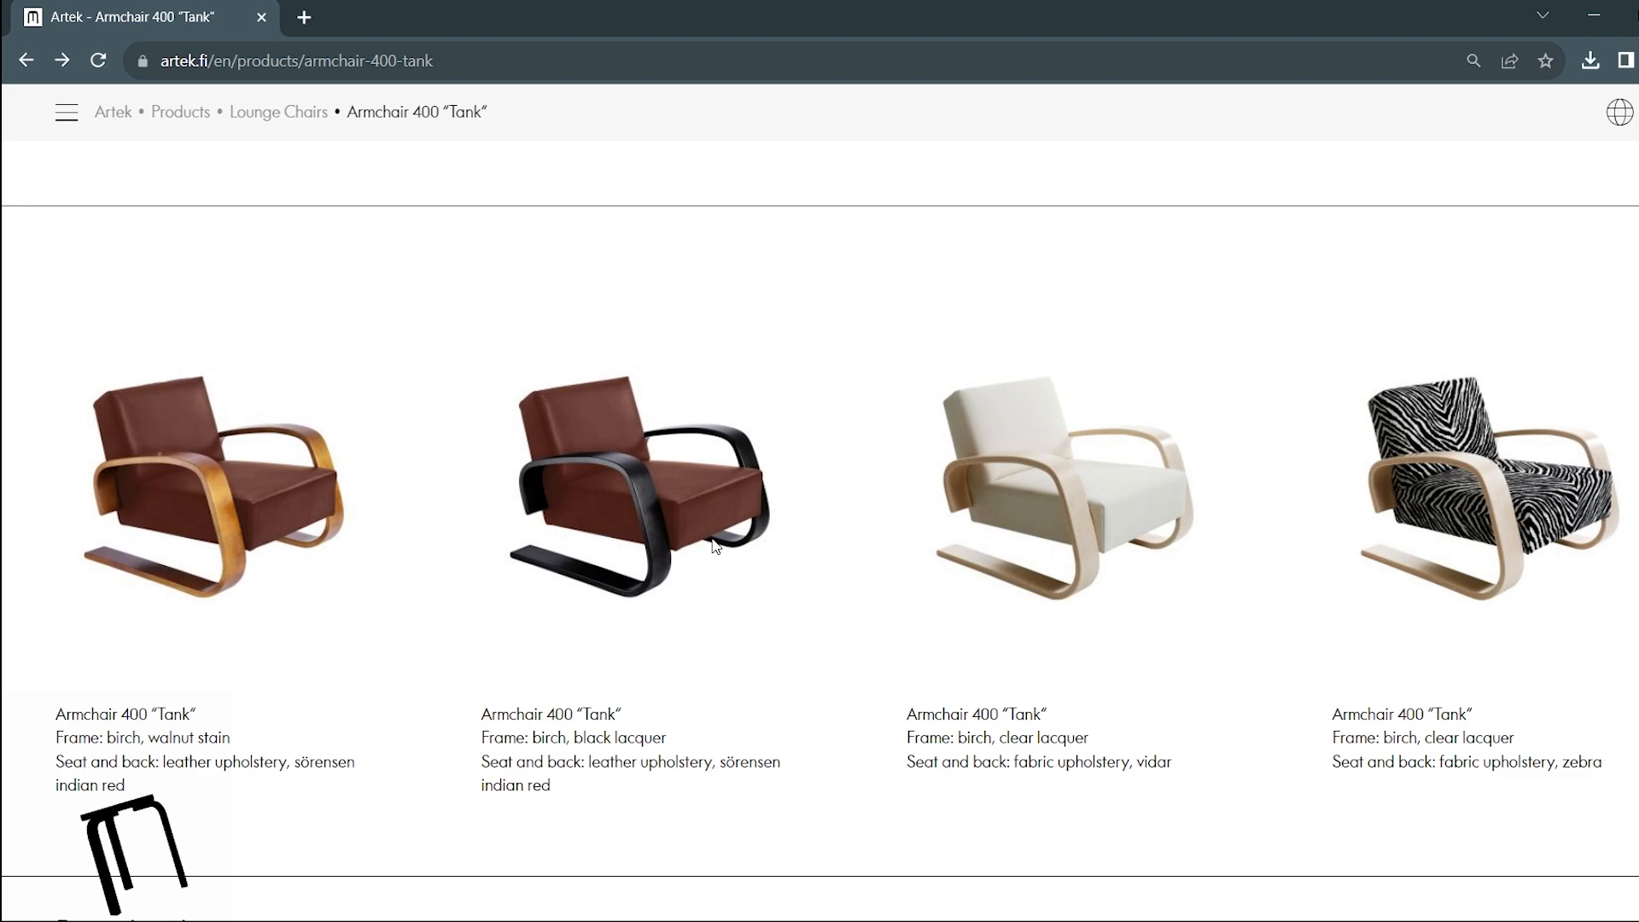
pyautogui.scroll(9, 823, 443)
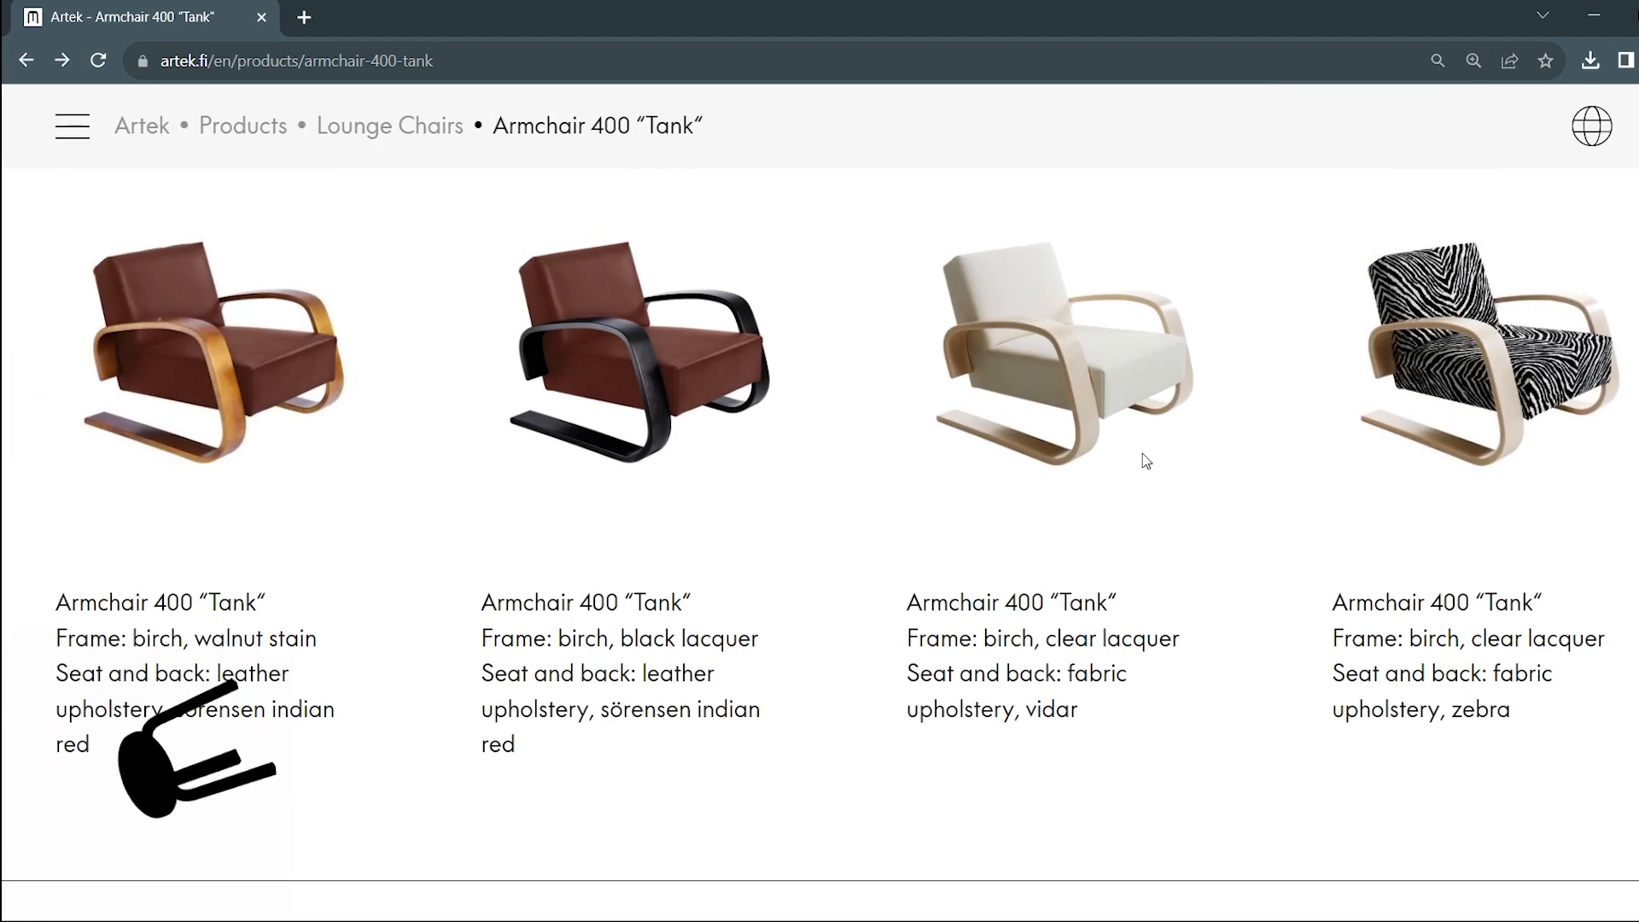
# - In Rhino 7, name the custom material of the extracted armrest edge mesh emessive and deselect the mesh
pyautogui.write('sive')
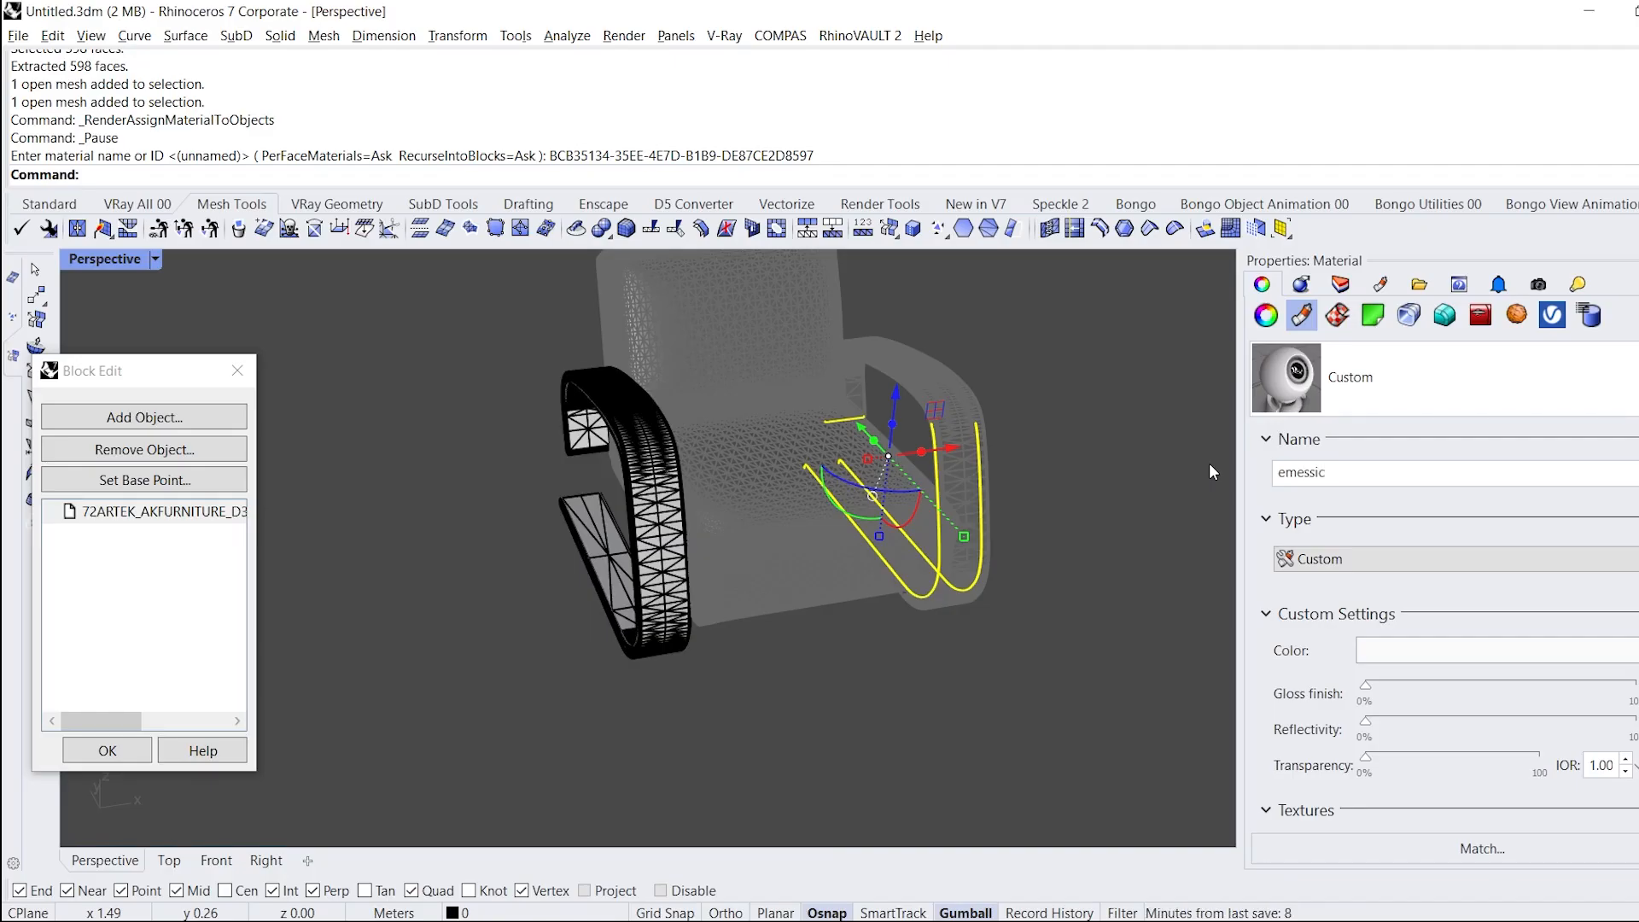
pyautogui.press('Return')
pyautogui.click(715, 563)
pyautogui.moveTo(715, 563); pyautogui.dragTo(750, 570, button='right')
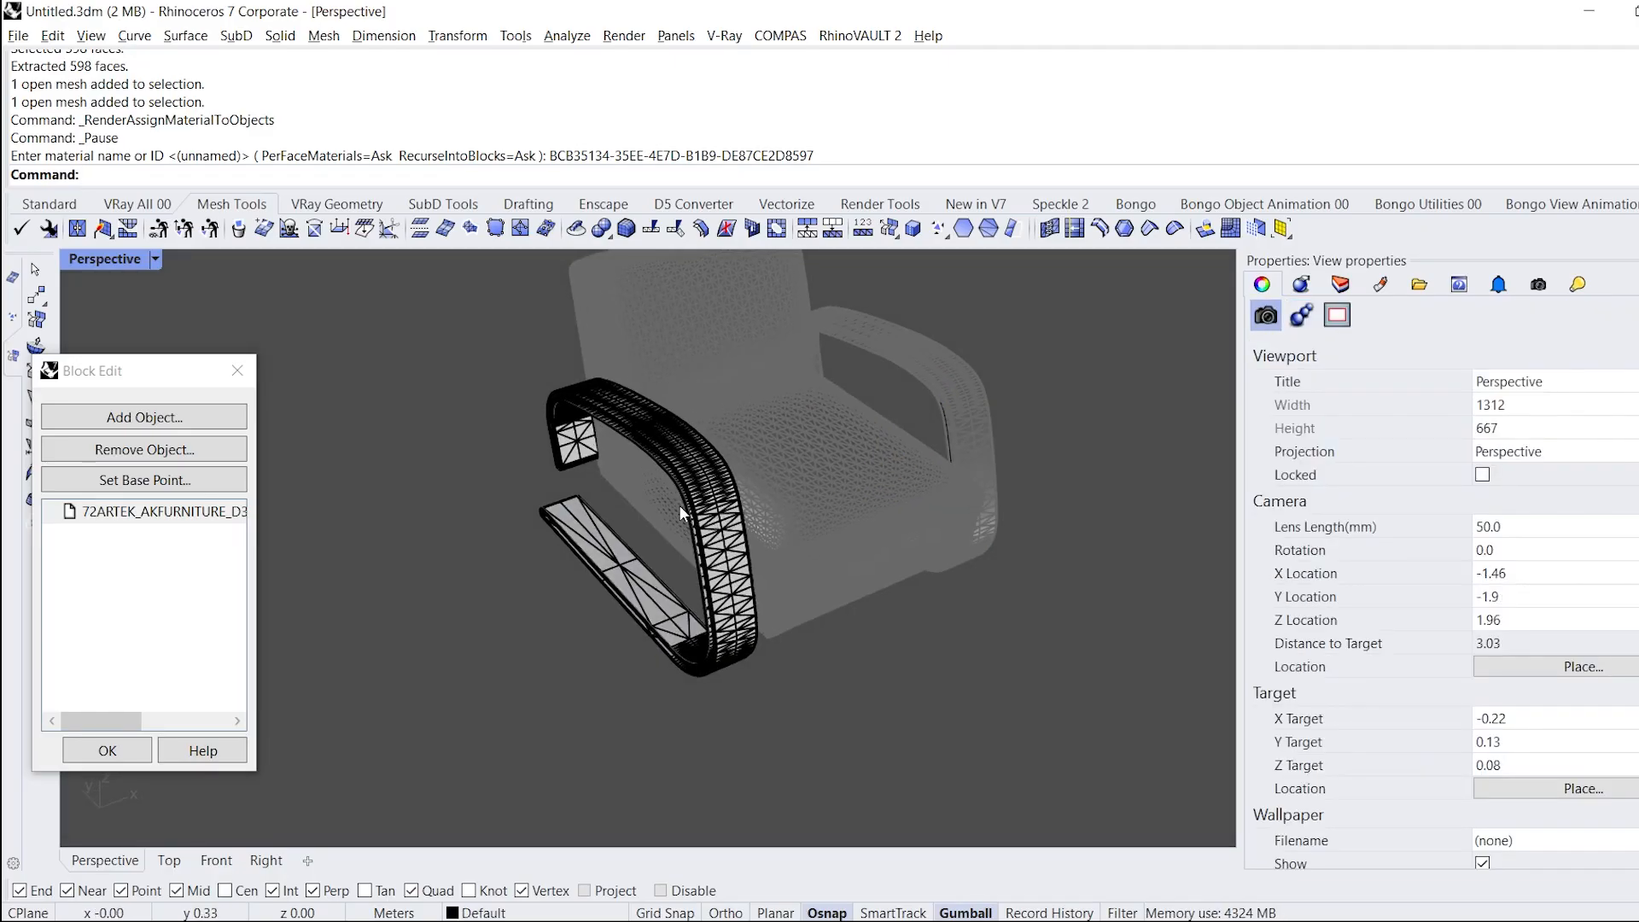
# - Unlock the locked objects and assign the emessive material to the other armrest's extracted edge mesh
pyautogui.click(681, 505)
pyautogui.click(52, 205)
pyautogui.rightClick(574, 228)
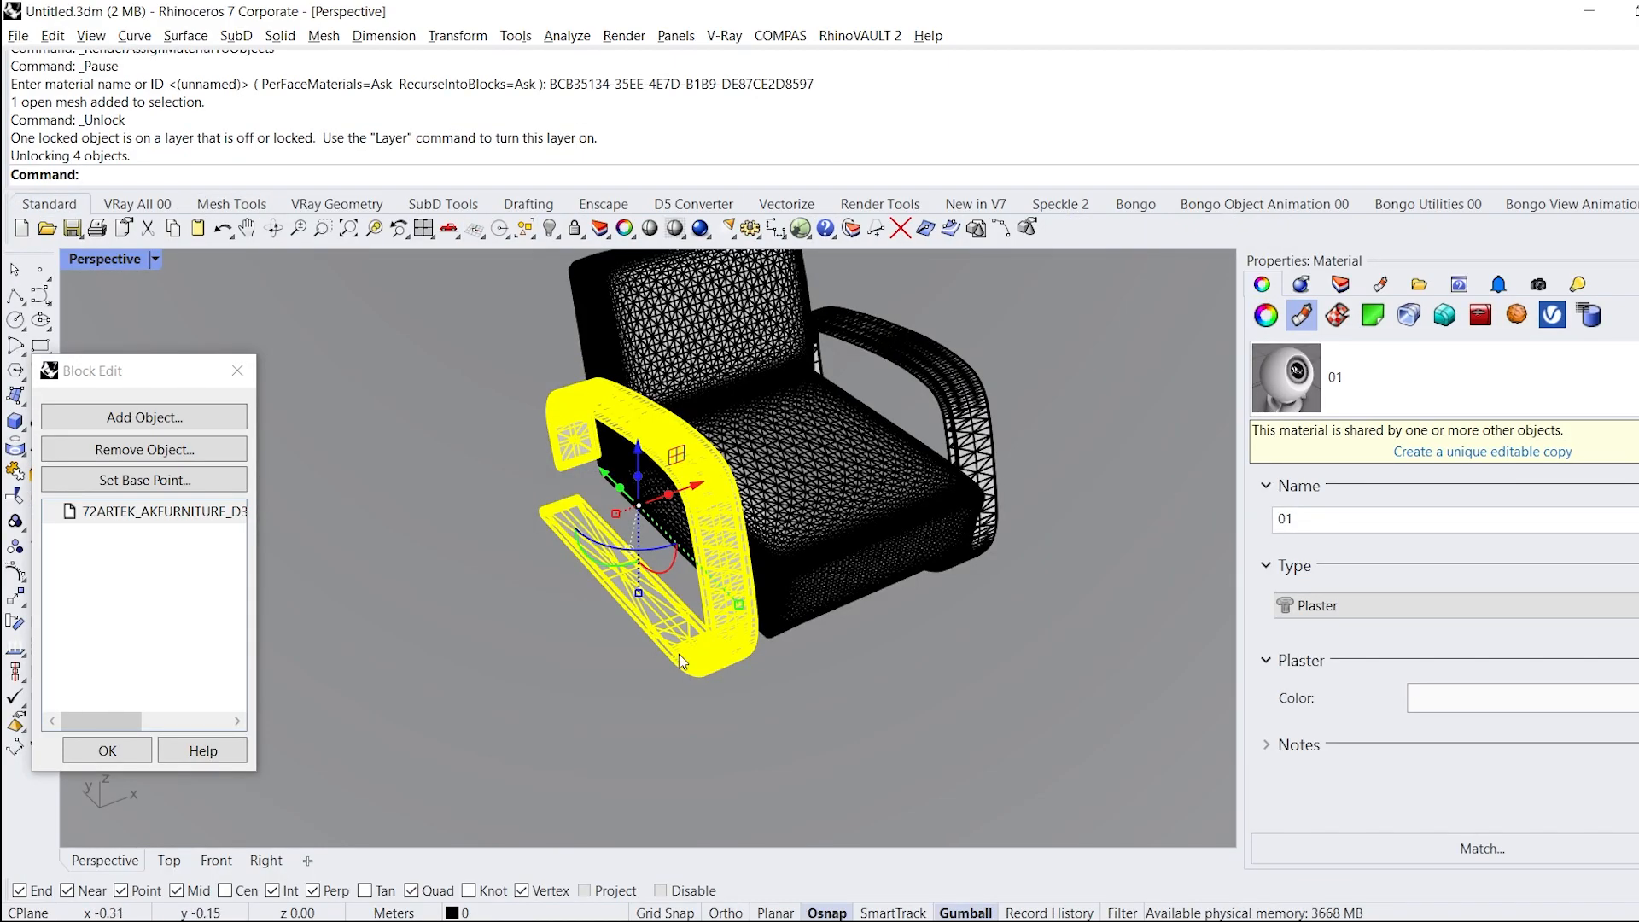
pyautogui.click(1417, 450)
pyautogui.click(1385, 787)
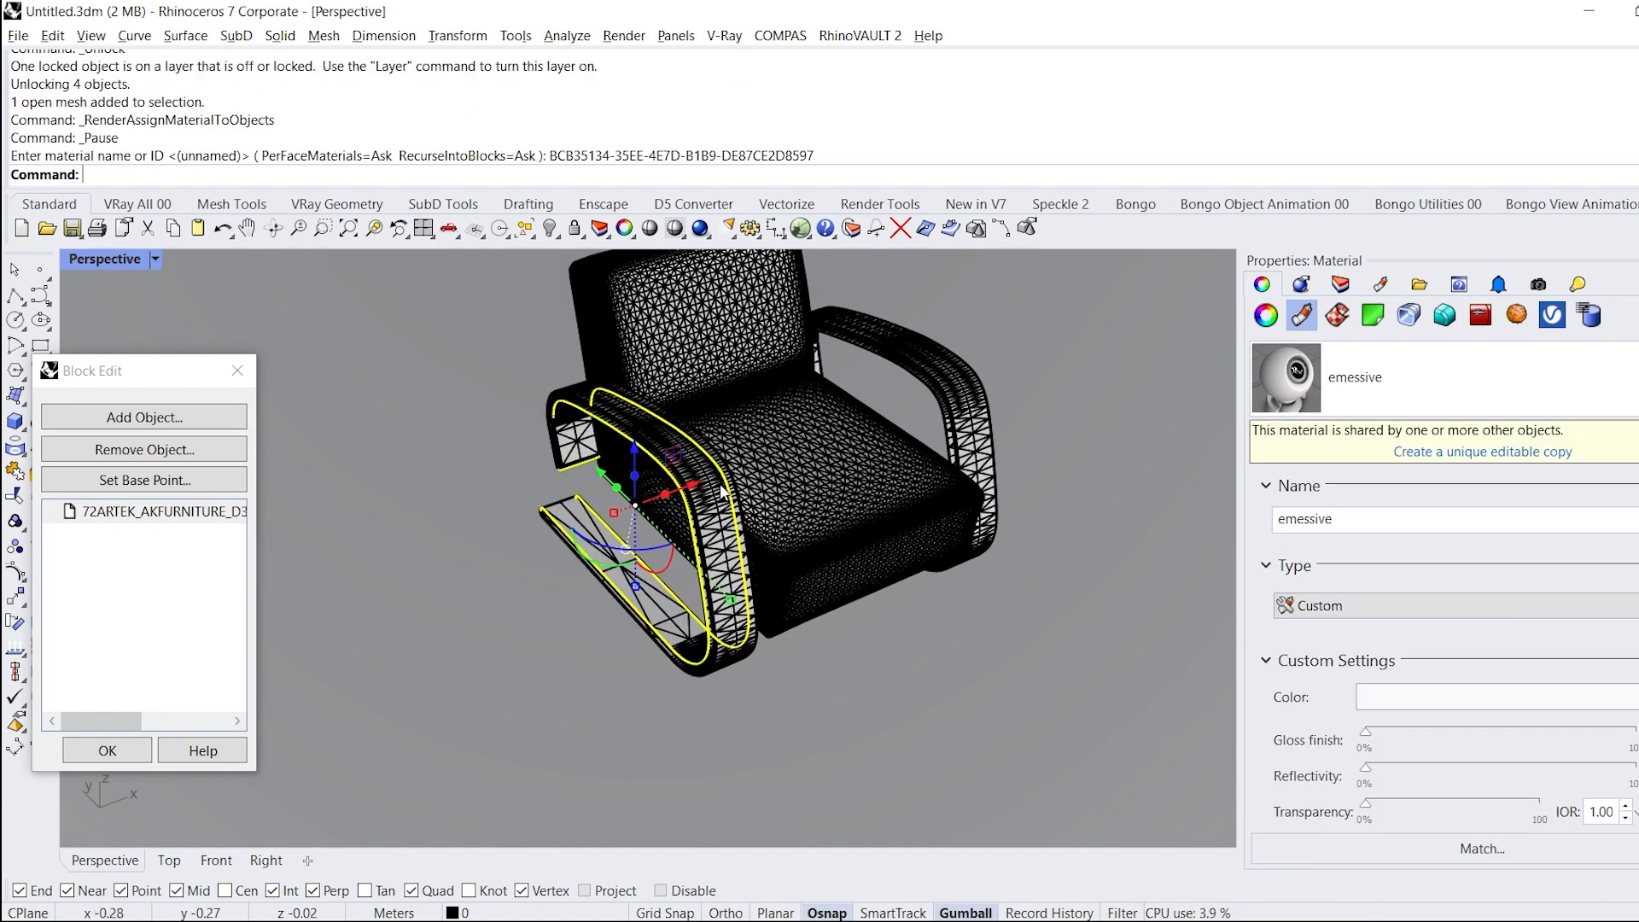
# - Check the armrest mesh selections, finish the block edit and sync the updated model to D5 Render
pyautogui.click(736, 523)
pyautogui.click(990, 436)
pyautogui.click(887, 465)
pyautogui.click(107, 750)
pyautogui.click(717, 695)
pyautogui.moveTo(721, 694); pyautogui.dragTo(656, 690, button='right')
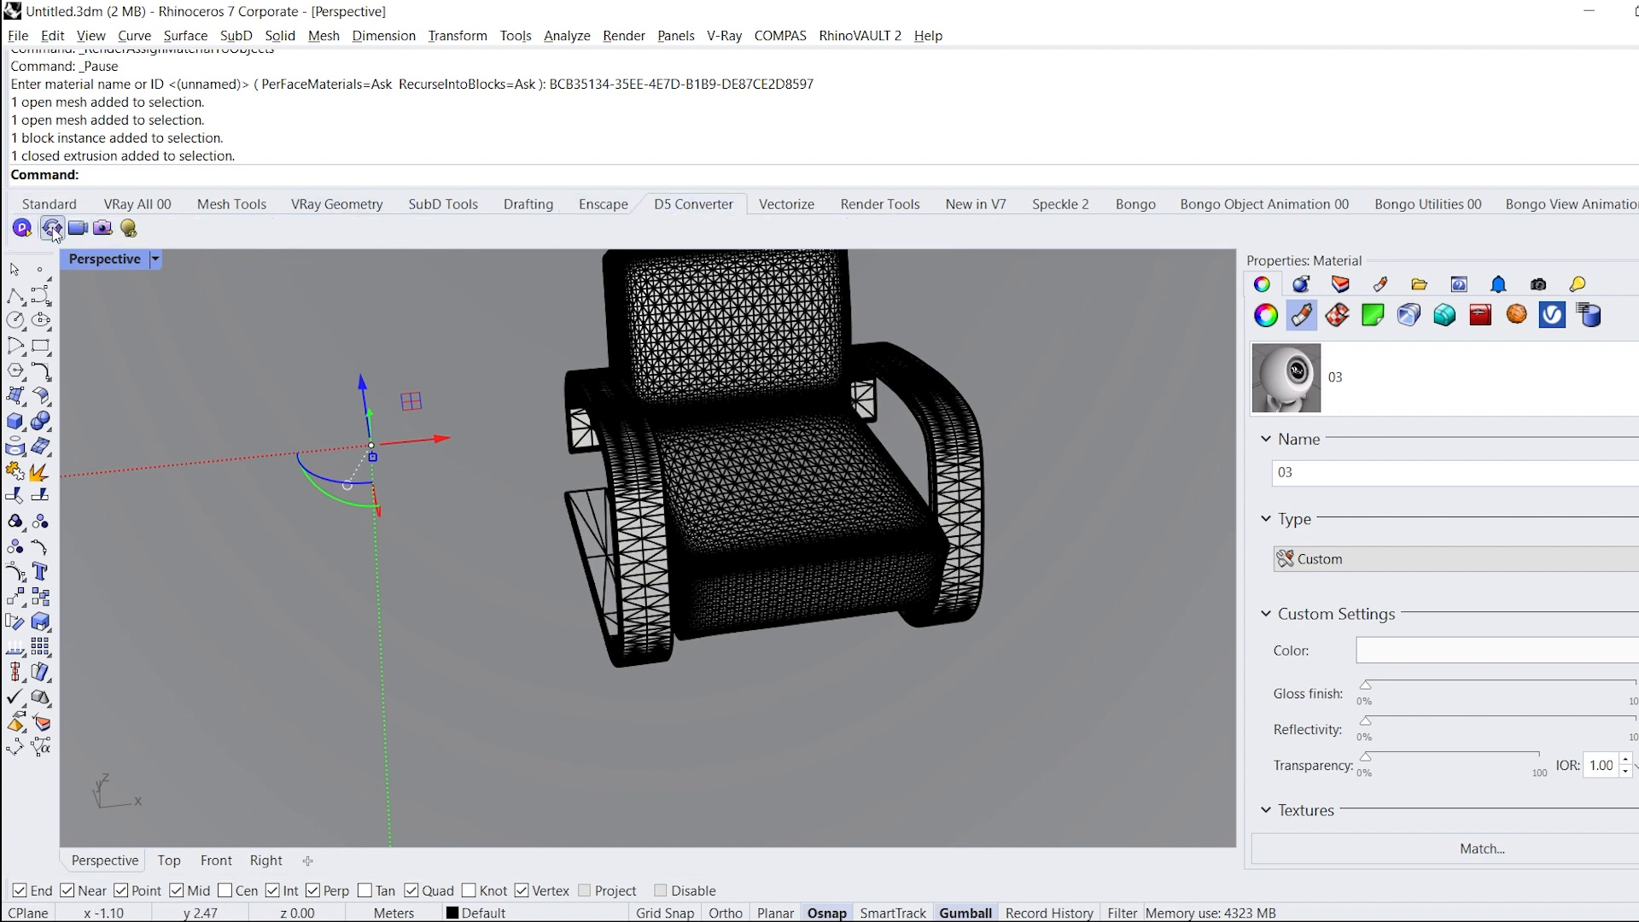
pyautogui.click(52, 229)
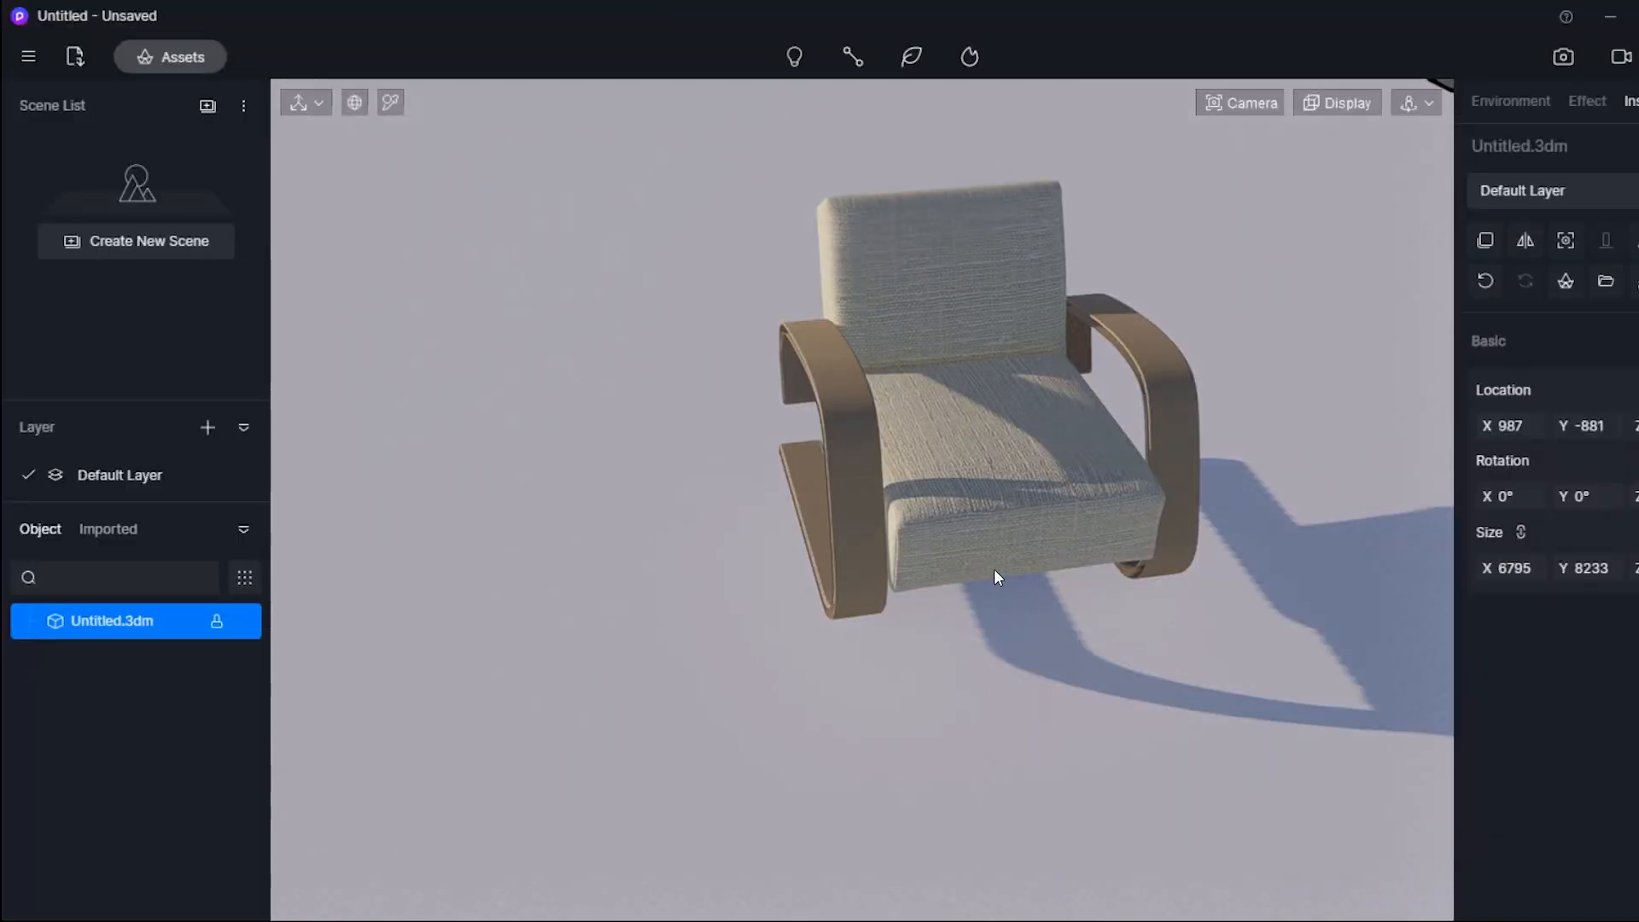
# - In D5 Render, apply the Basic Emissive Material from the Others category to the armrests' edge strips and close the asset library
pyautogui.moveTo(970, 556)
pyautogui.mouseDown(button='right')
pyautogui.moveTo(1166, 436)
pyautogui.moveTo(996, 536)
pyautogui.mouseUp(button='right')
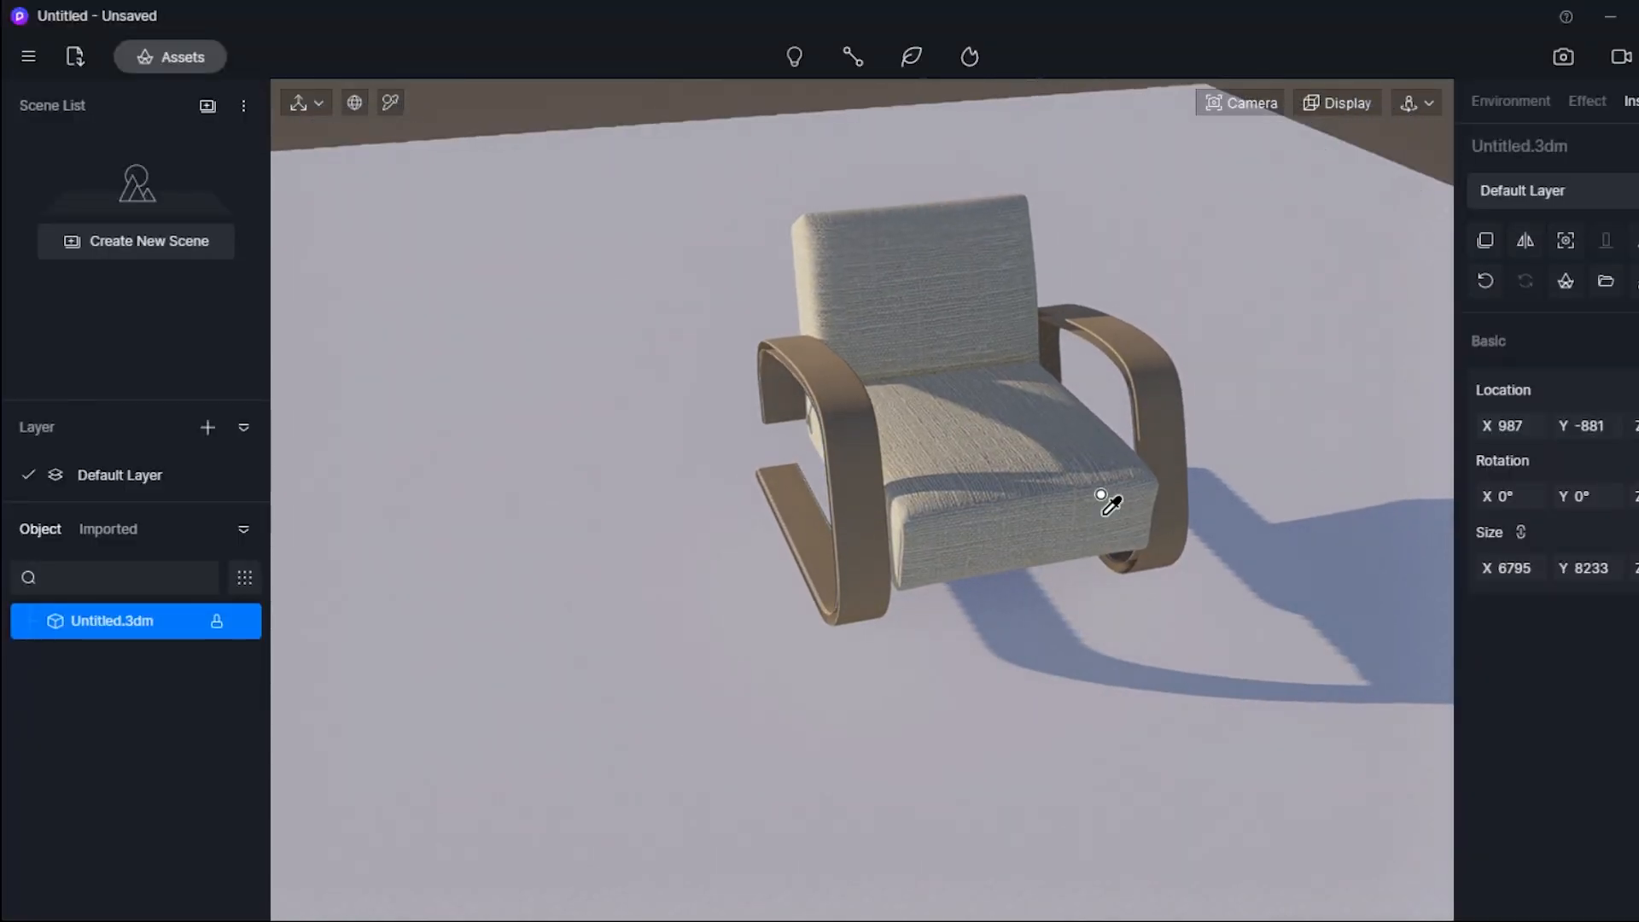
pyautogui.moveTo(905, 488)
pyautogui.mouseDown(button='right')
pyautogui.moveTo(1050, 476)
pyautogui.moveTo(995, 465)
pyautogui.moveTo(1380, 359)
pyautogui.moveTo(929, 366)
pyautogui.moveTo(1107, 417)
pyautogui.moveTo(922, 466)
pyautogui.mouseUp(button='right')
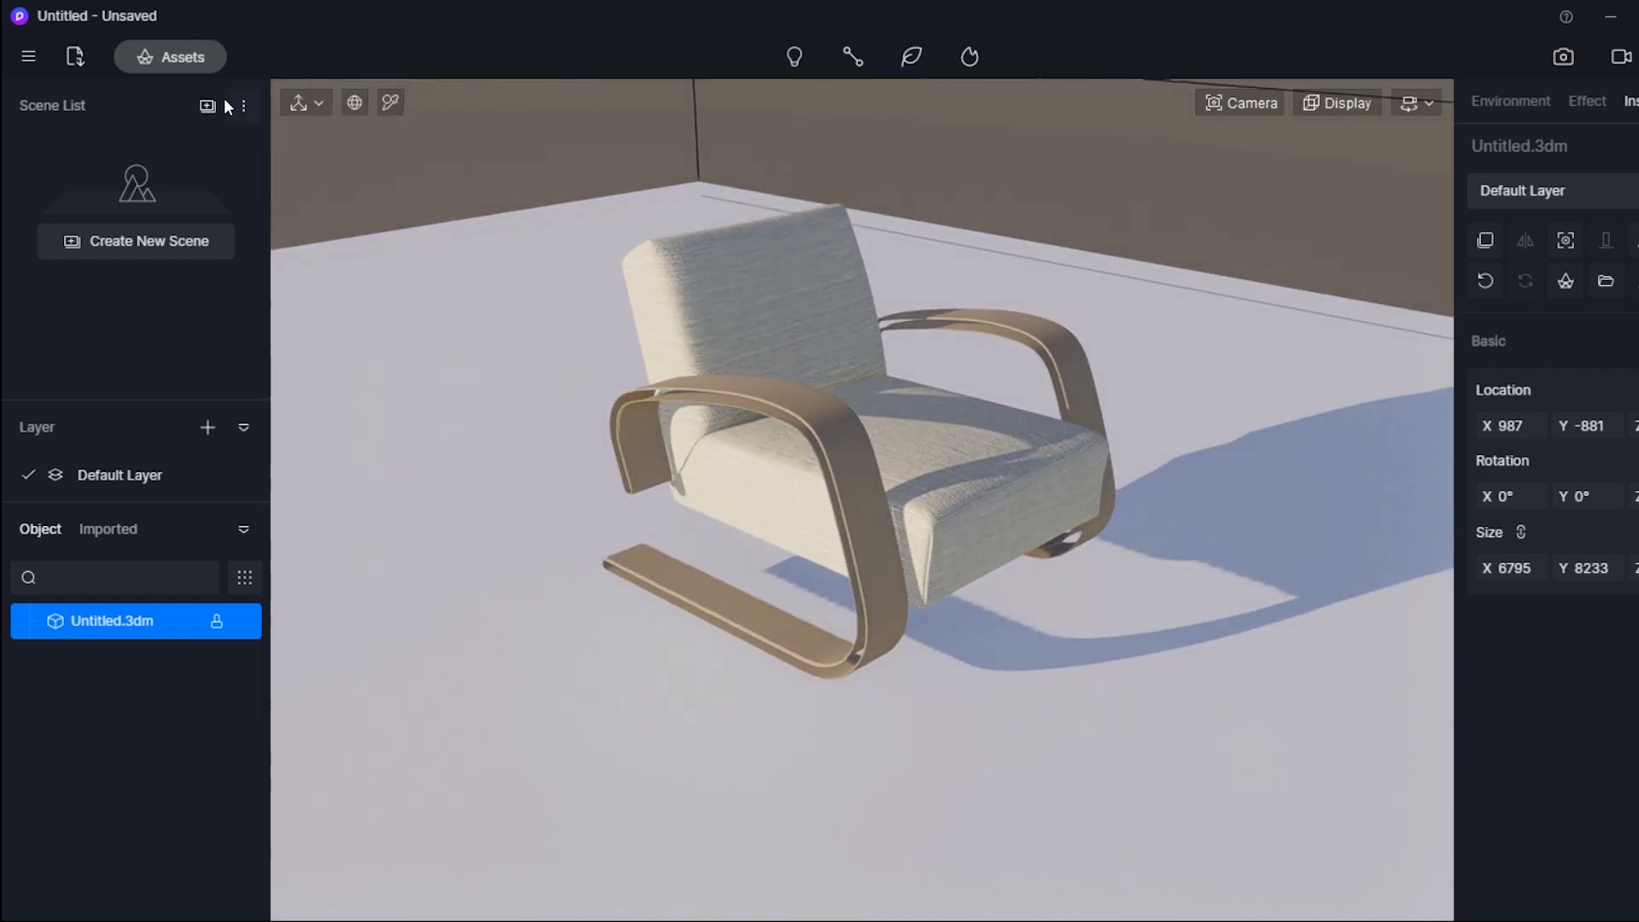
pyautogui.moveTo(353, 459); pyautogui.dragTo(1125, 760)
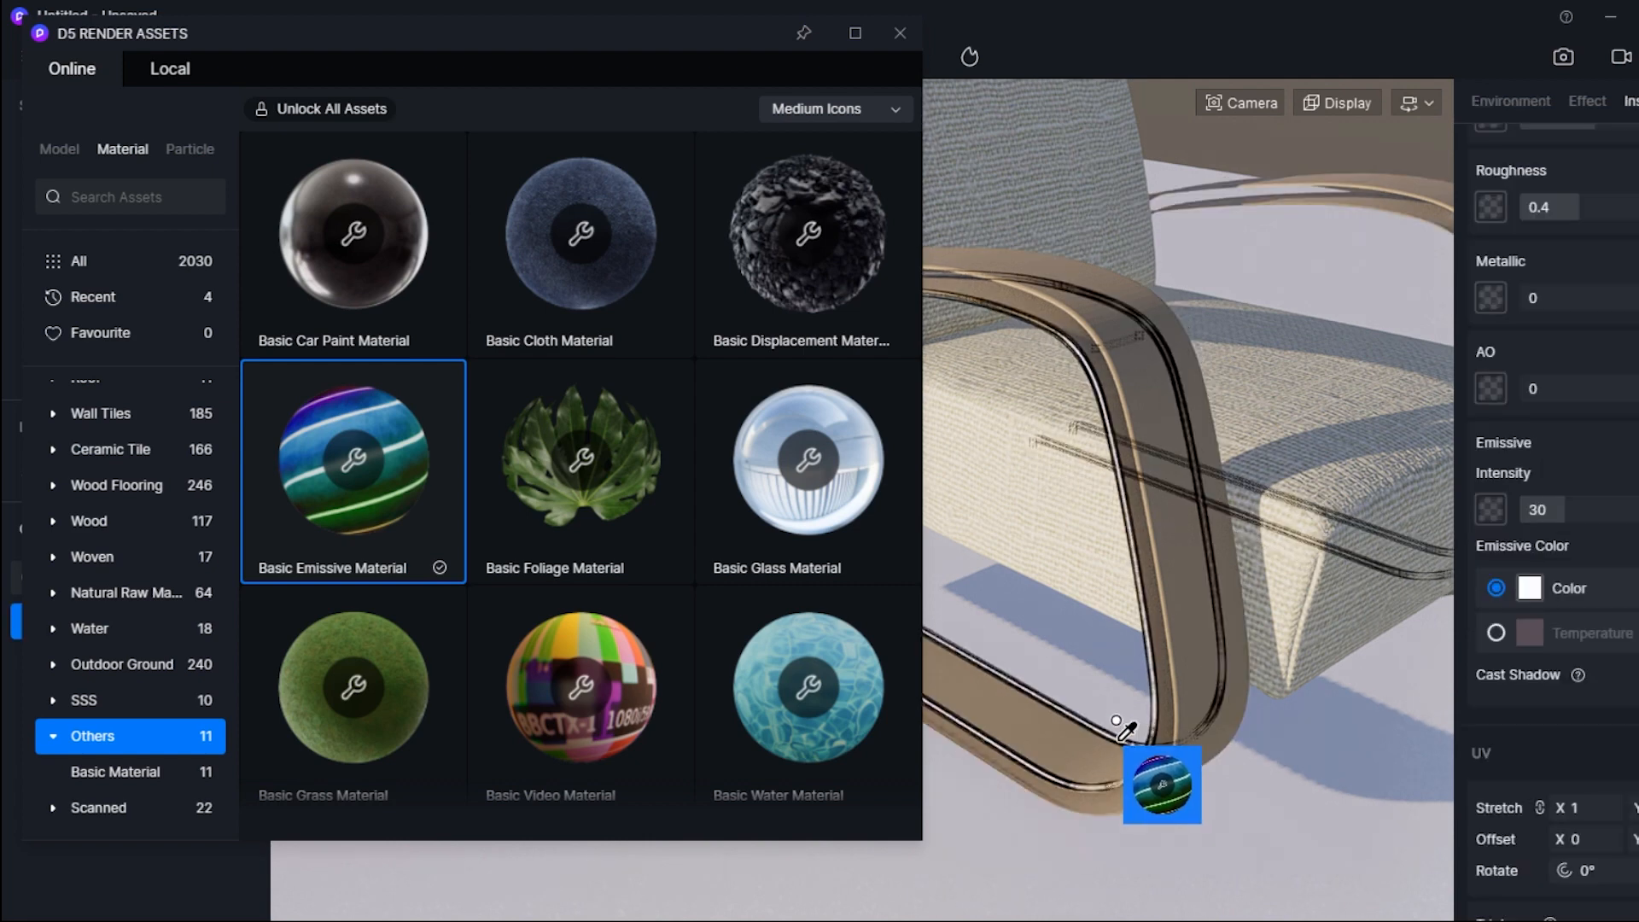
pyautogui.click(899, 35)
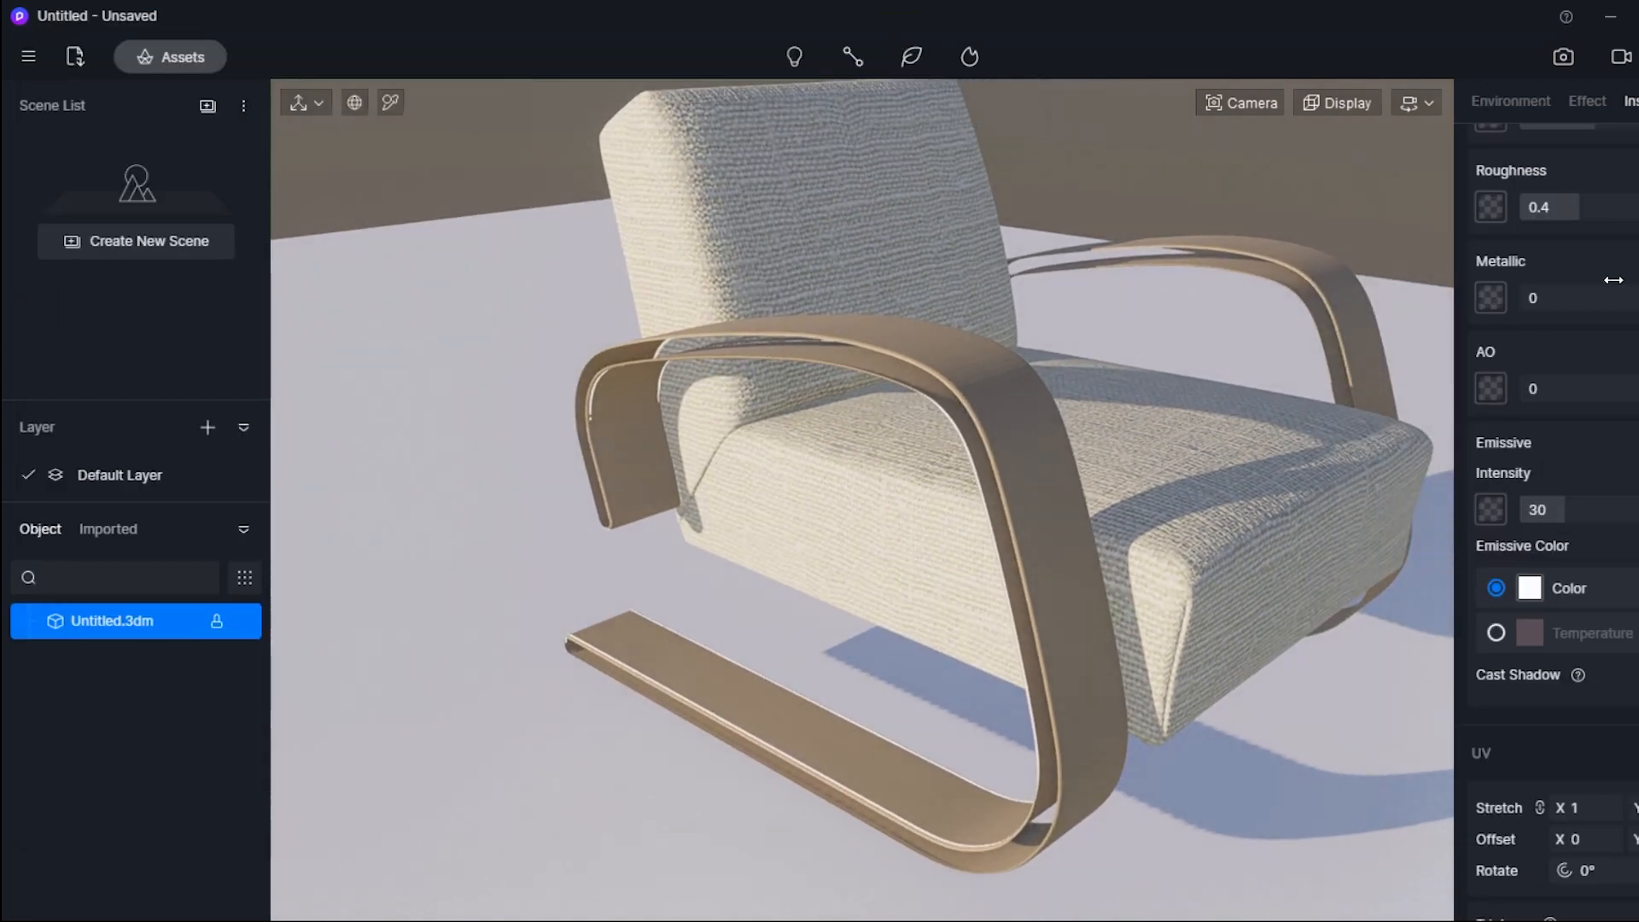
pyautogui.scroll(3, 1605, 307)
# - Set the Geo and Sky time of day to 07:41 PM for a night view of the glowing armrests
pyautogui.click(1511, 101)
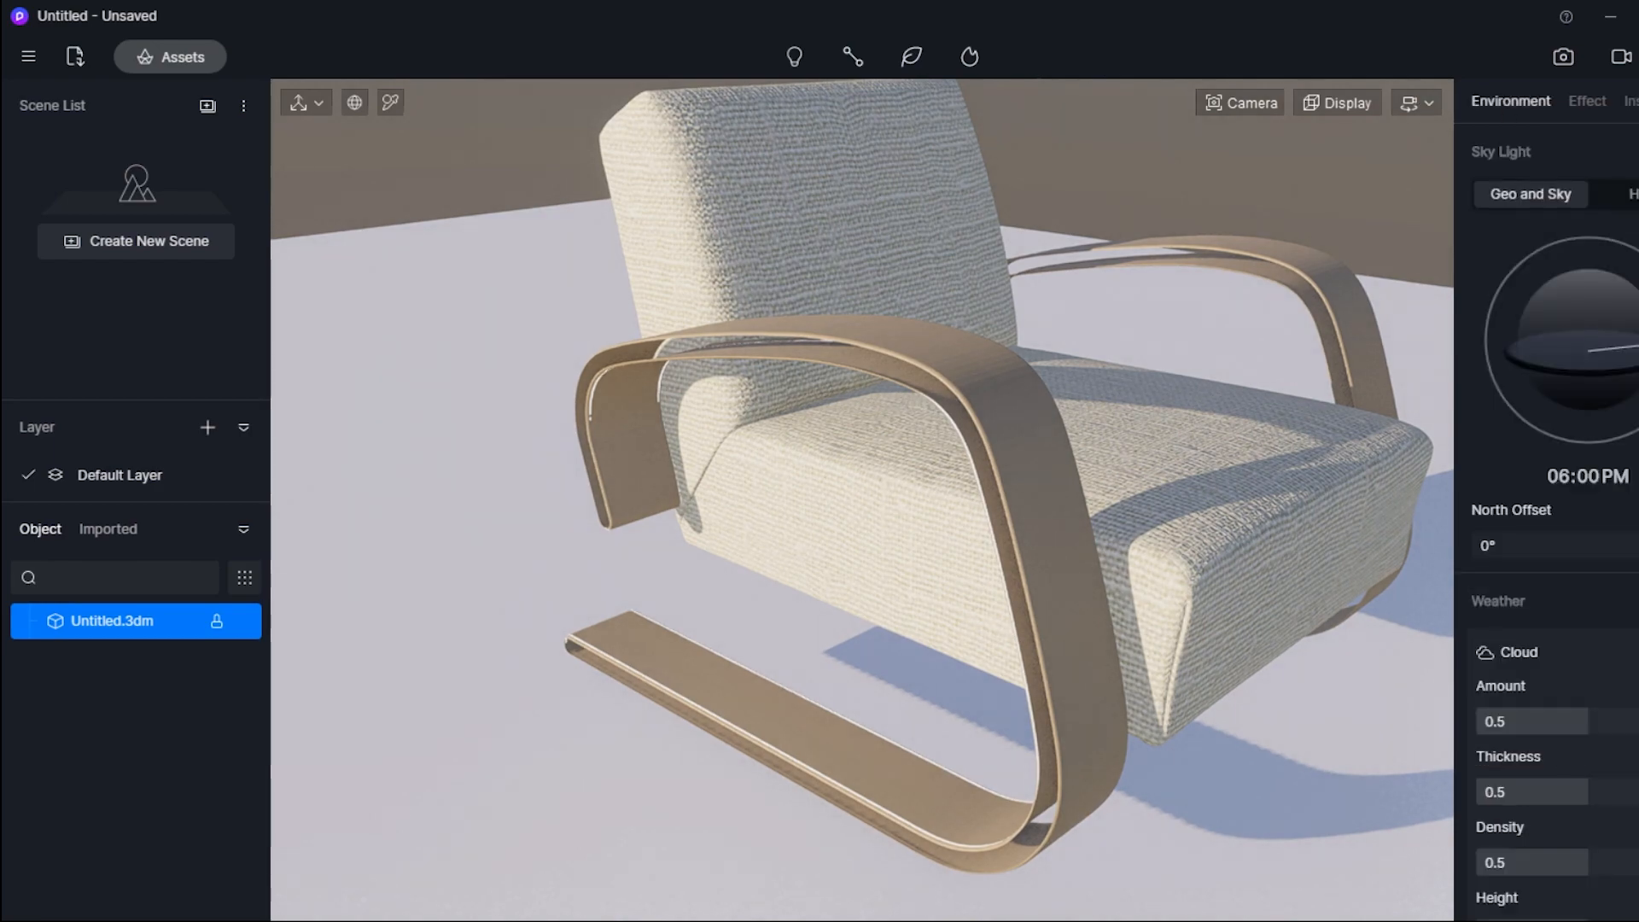
pyautogui.moveTo(1637, 346); pyautogui.dragTo(1637, 369)
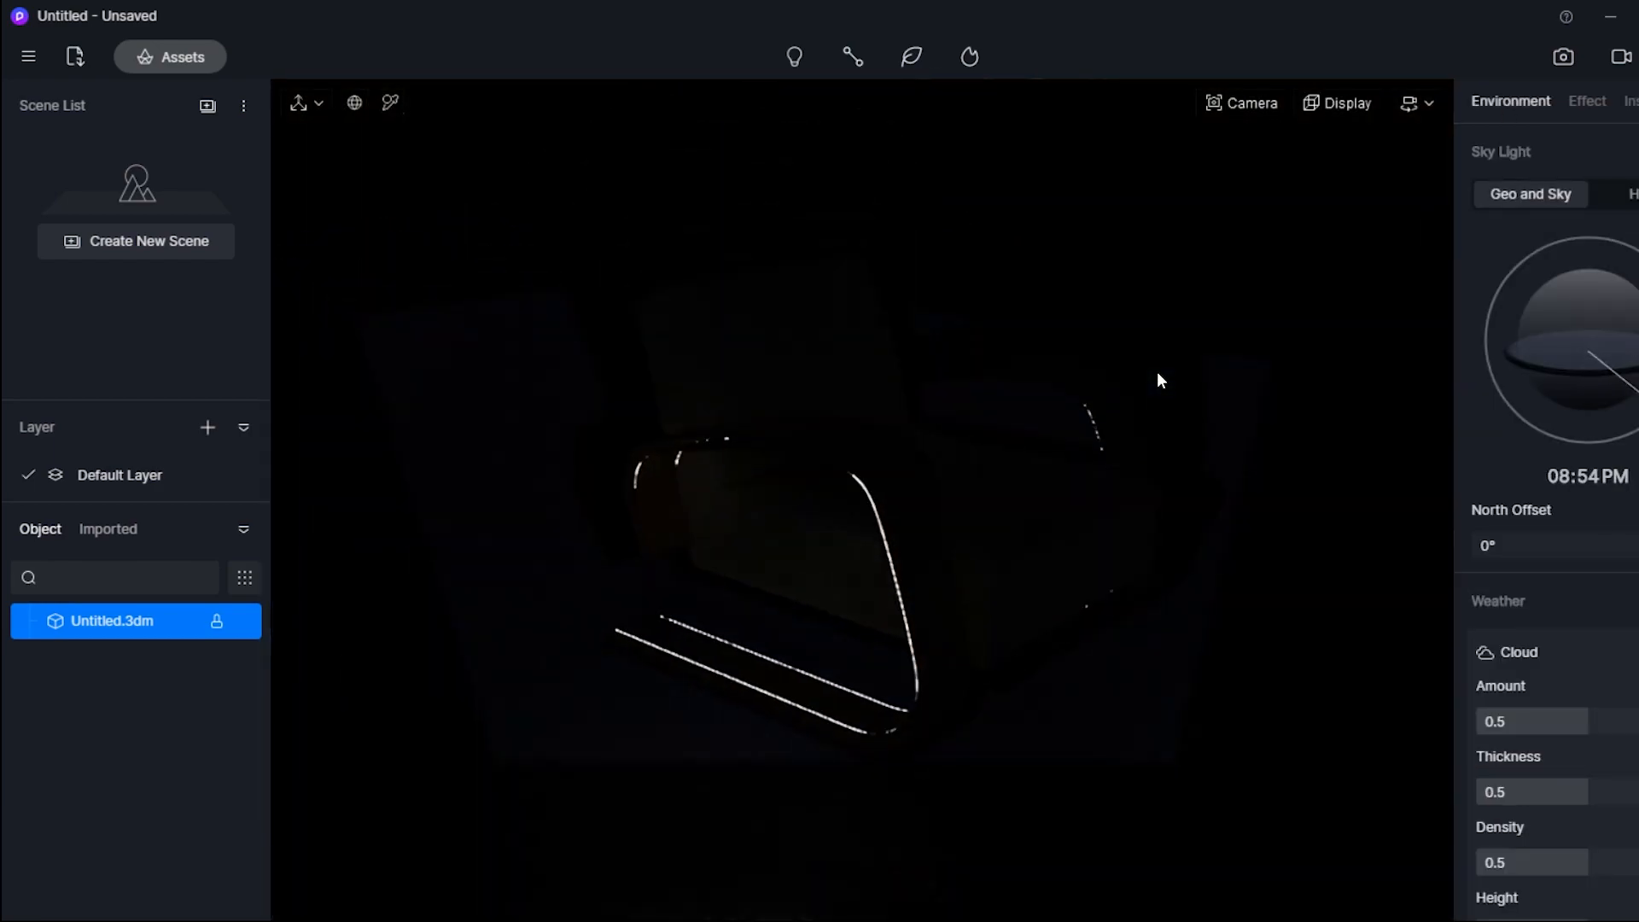
pyautogui.moveTo(1638, 384); pyautogui.dragTo(1638, 357)
pyautogui.moveTo(1007, 440); pyautogui.dragTo(1135, 405, button='middle')
pyautogui.moveTo(1637, 357); pyautogui.dragTo(1637, 369)
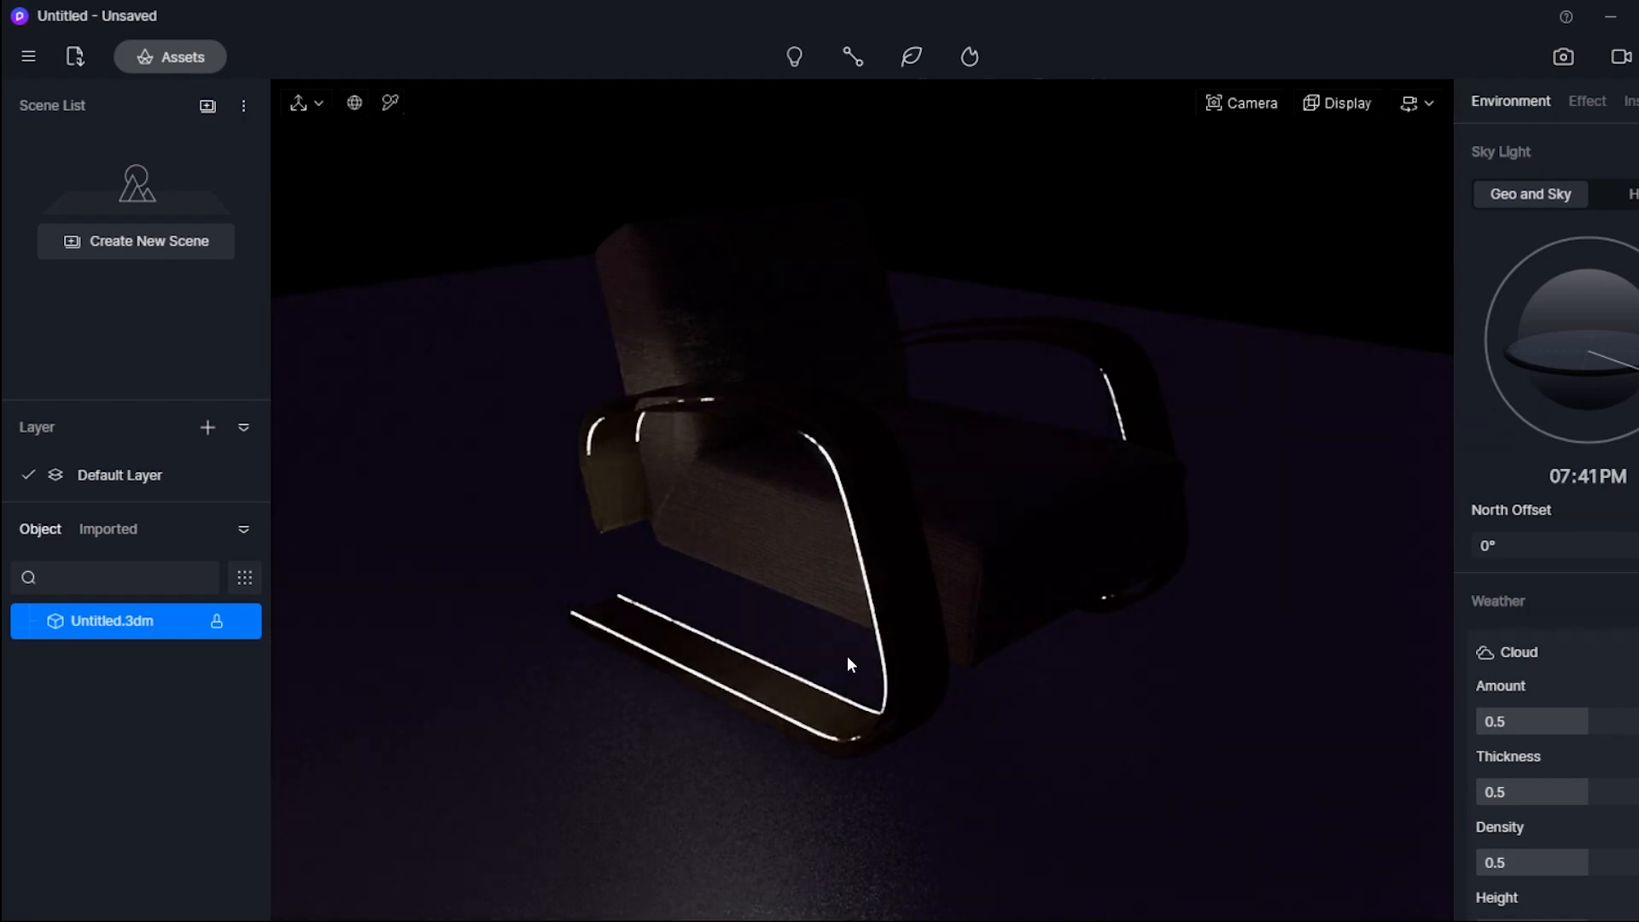